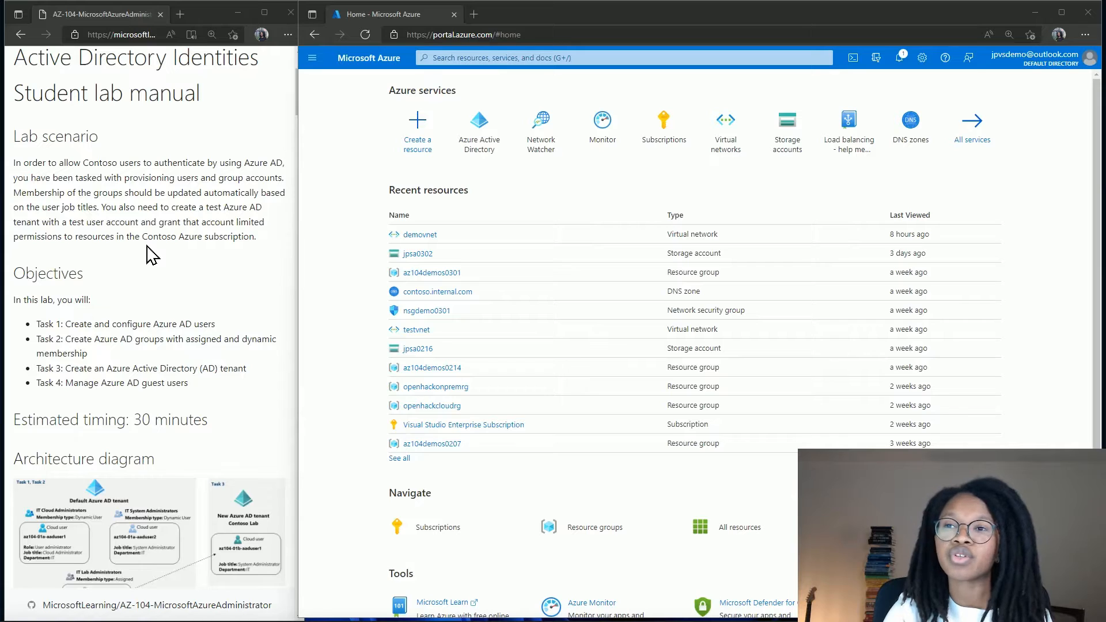
Scroll through the lab instructions and highlight passages of them.
{"action": "scroll", "coordinate": [150, 254], "scroll_direction": "down", "scroll_amount": 3}
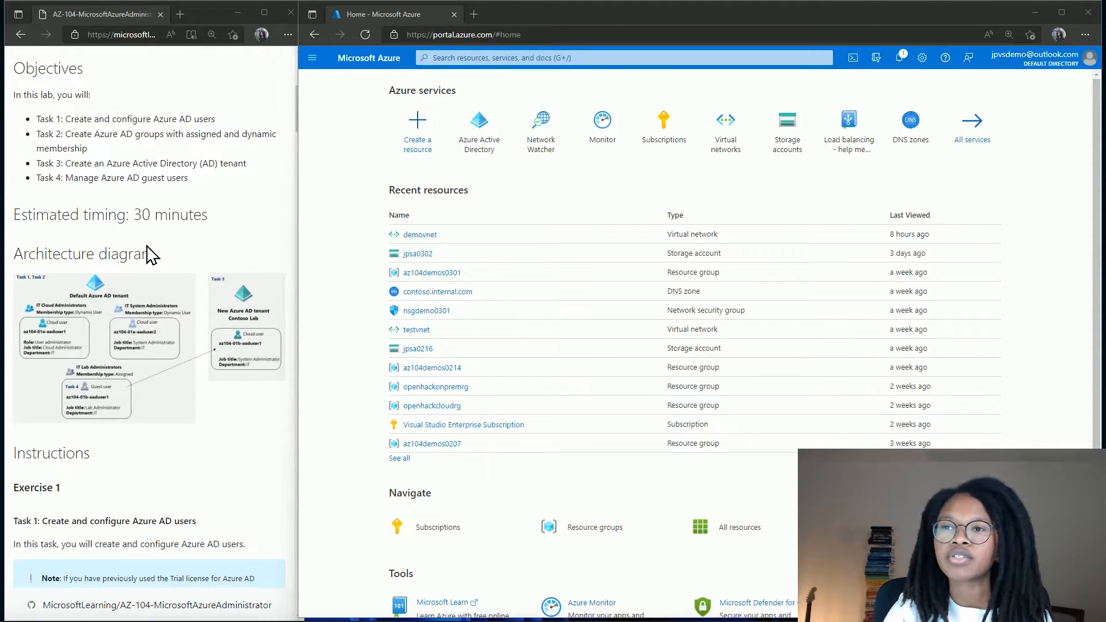
{"action": "scroll", "coordinate": [151, 254], "scroll_direction": "down", "scroll_amount": 1}
{"action": "scroll", "coordinate": [151, 255], "scroll_direction": "down", "scroll_amount": 1}
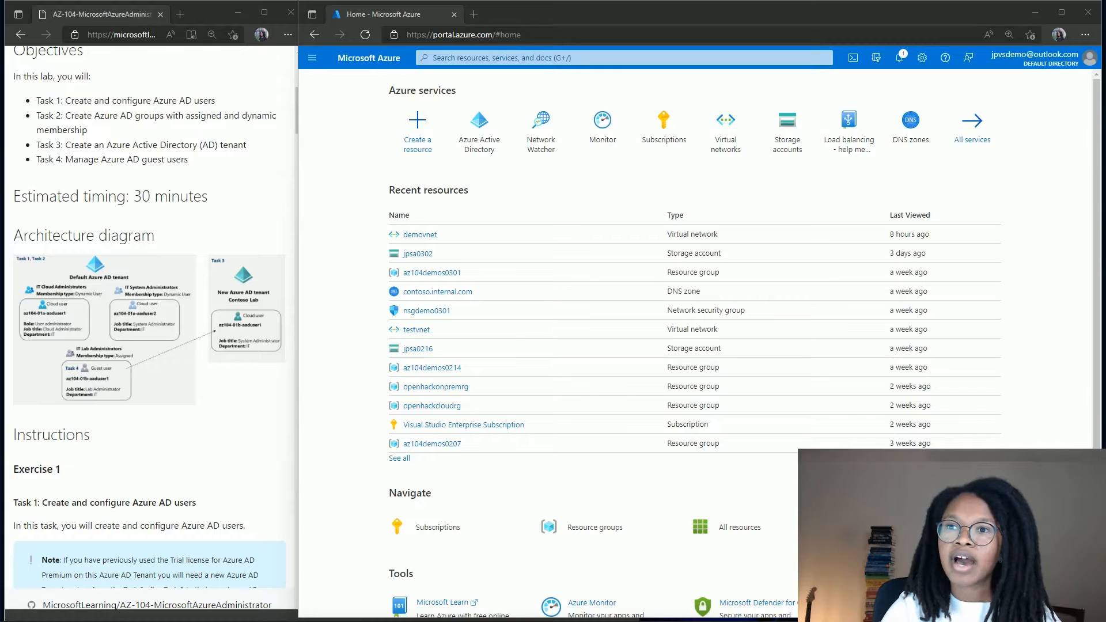
{"action": "left_click_drag", "start_coordinate": [17, 295], "coordinate": [83, 346]}
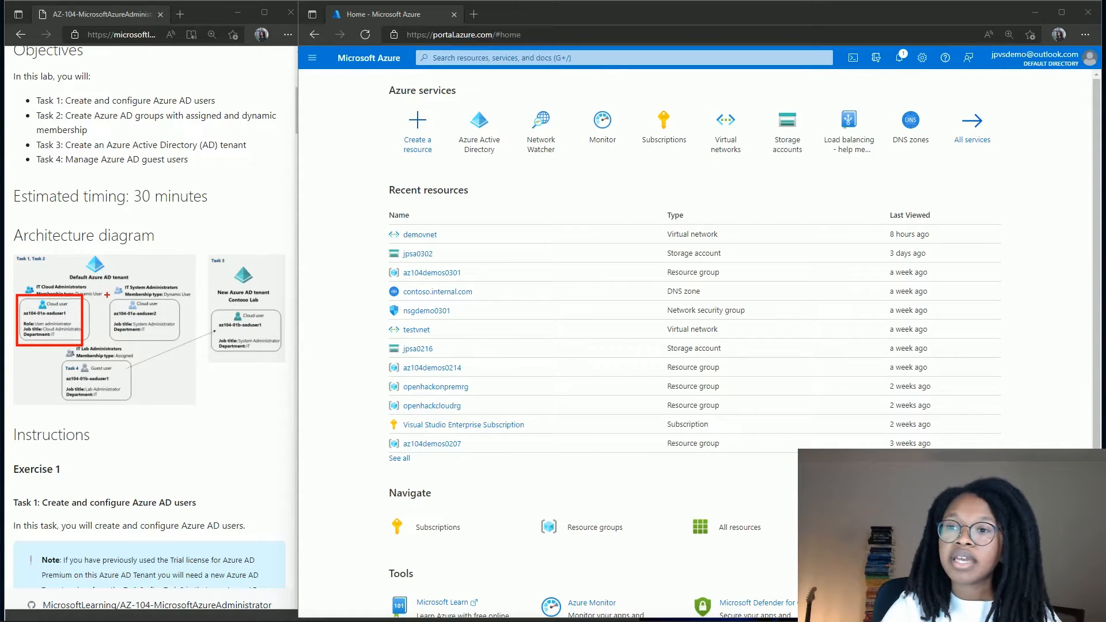
{"action": "left_click_drag", "start_coordinate": [108, 296], "coordinate": [184, 347]}
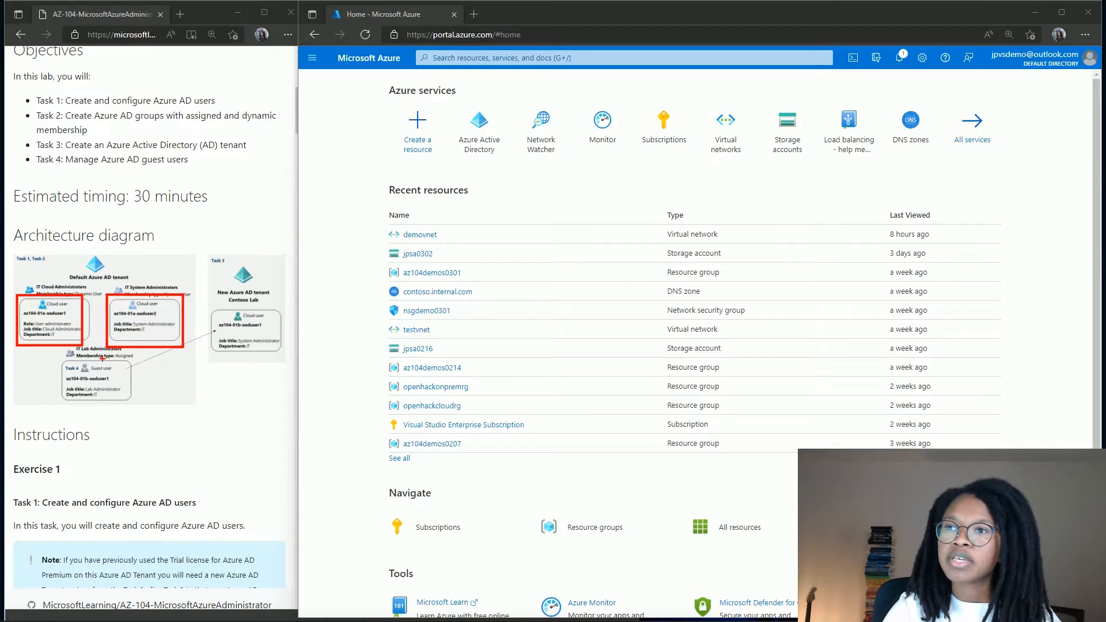
{"action": "left_click_drag", "start_coordinate": [212, 285], "coordinate": [274, 310]}
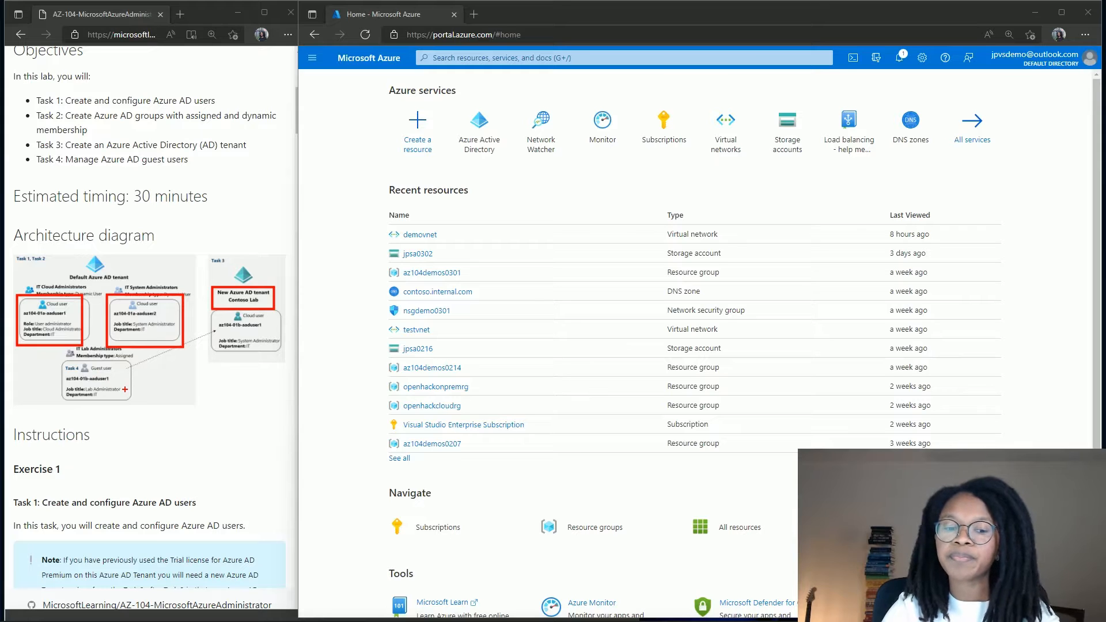
{"action": "key", "text": "Escape"}
{"action": "scroll", "coordinate": [128, 395], "scroll_direction": "down", "scroll_amount": 3}
{"action": "scroll", "coordinate": [127, 401], "scroll_direction": "down", "scroll_amount": 2}
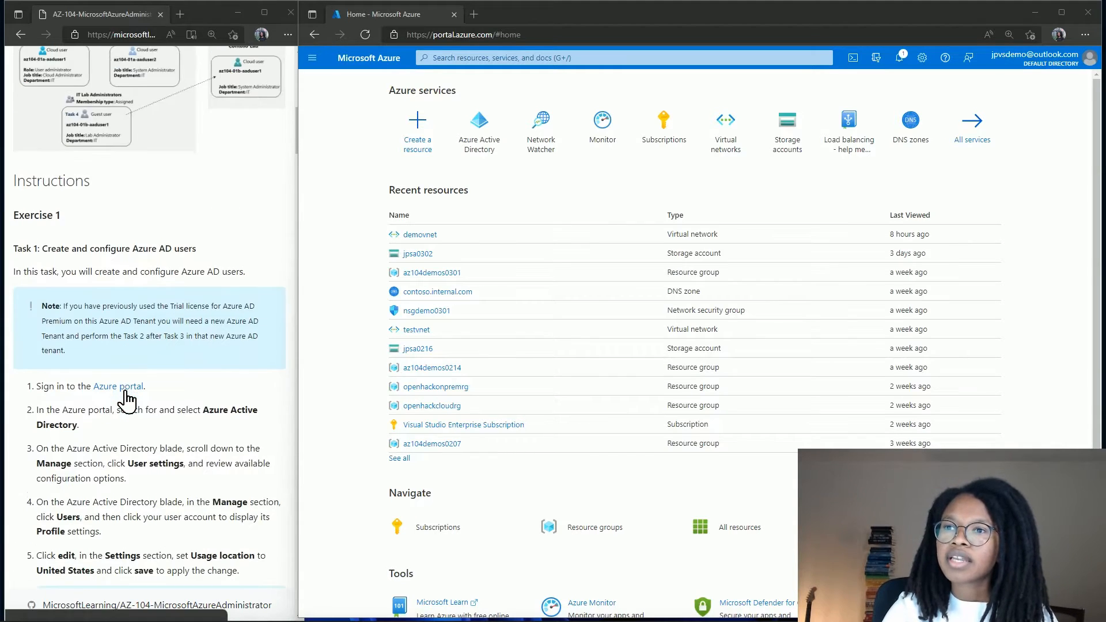
{"action": "scroll", "coordinate": [127, 400], "scroll_direction": "down", "scroll_amount": 2}
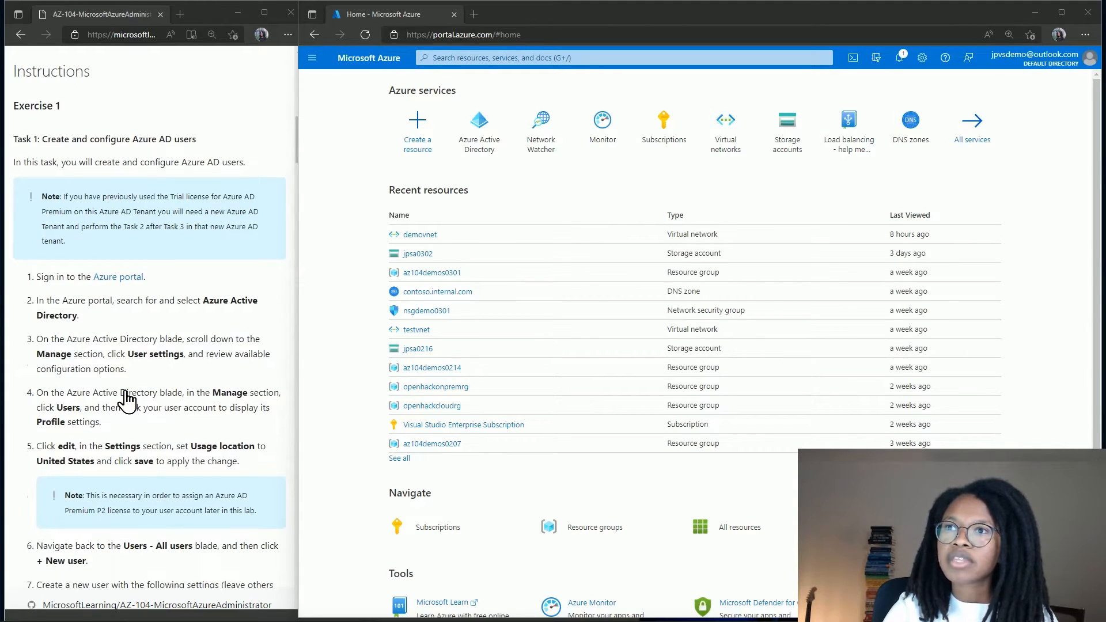
{"action": "scroll", "coordinate": [127, 401], "scroll_direction": "down", "scroll_amount": 1}
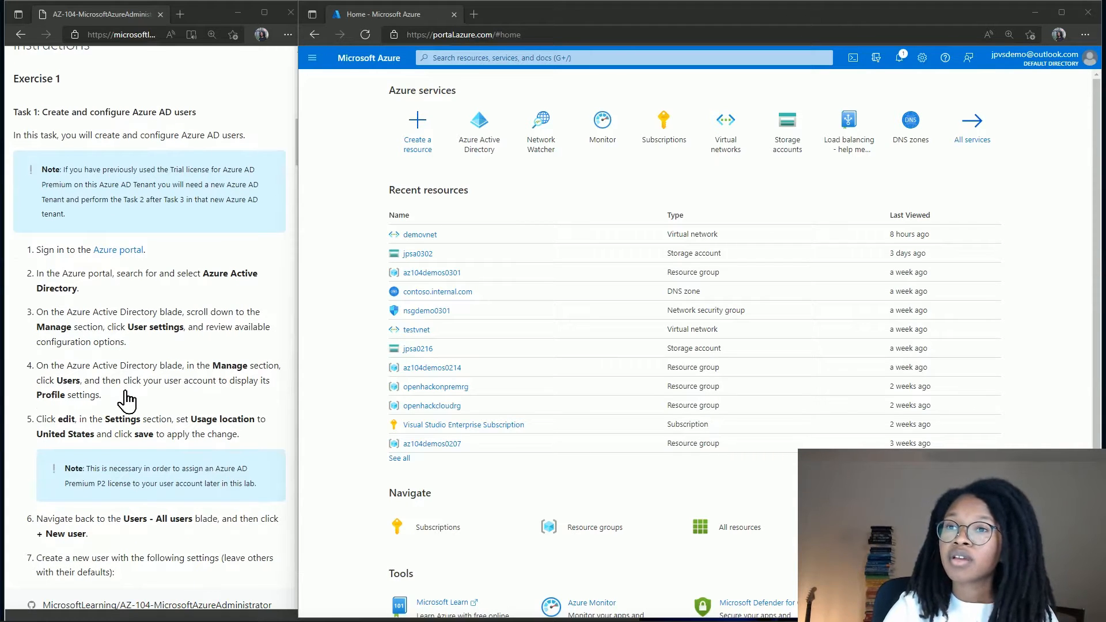
{"action": "scroll", "coordinate": [127, 400], "scroll_direction": "down", "scroll_amount": 1}
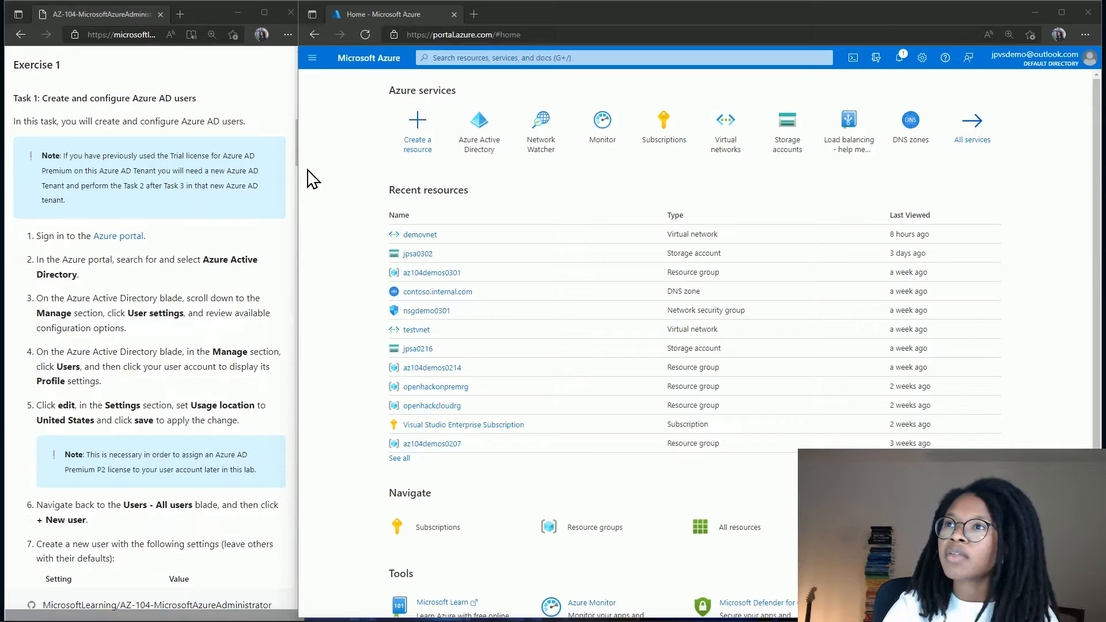
Go to User settings of the Default Directory in Azure Active Directory.
{"action": "left_click", "coordinate": [308, 68]}
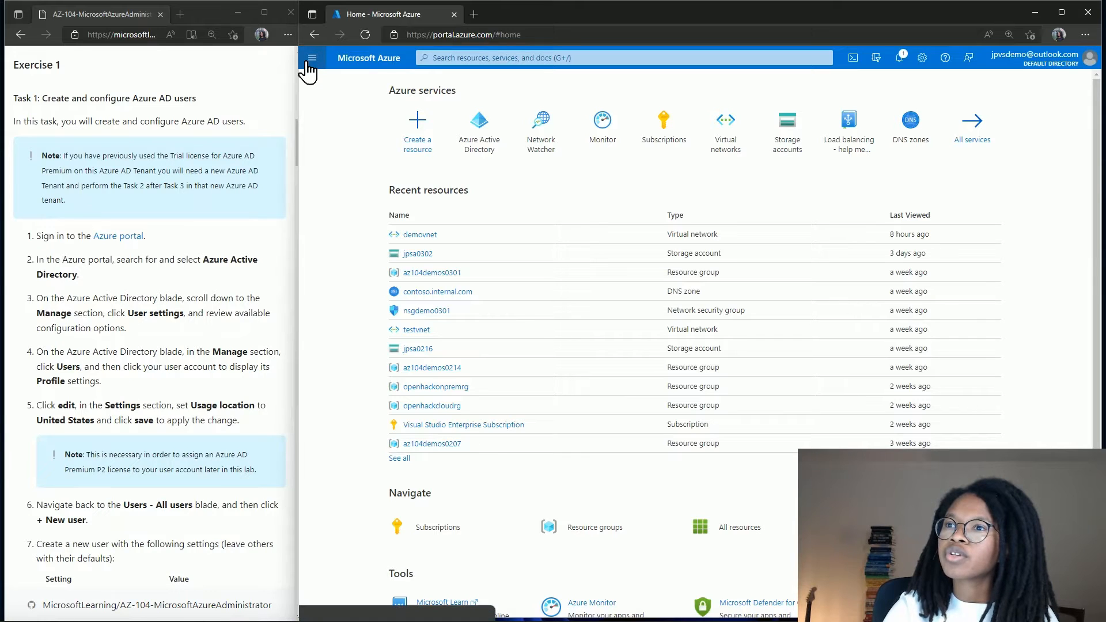
{"action": "left_click", "coordinate": [309, 66]}
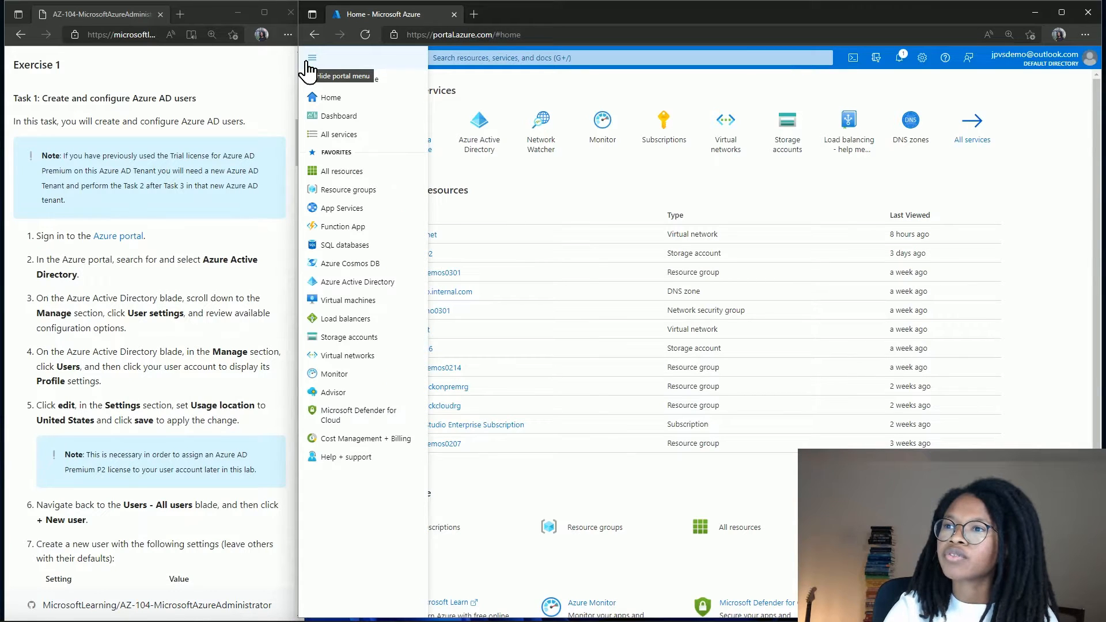
{"action": "left_click", "coordinate": [343, 282]}
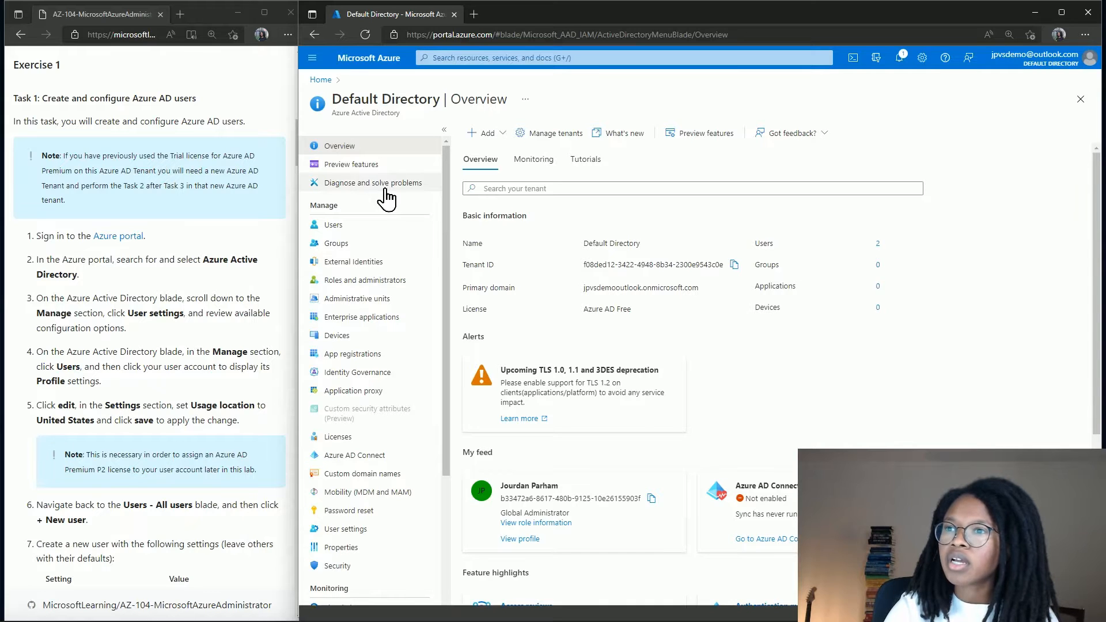
{"action": "scroll", "coordinate": [364, 363], "scroll_direction": "down", "scroll_amount": 1}
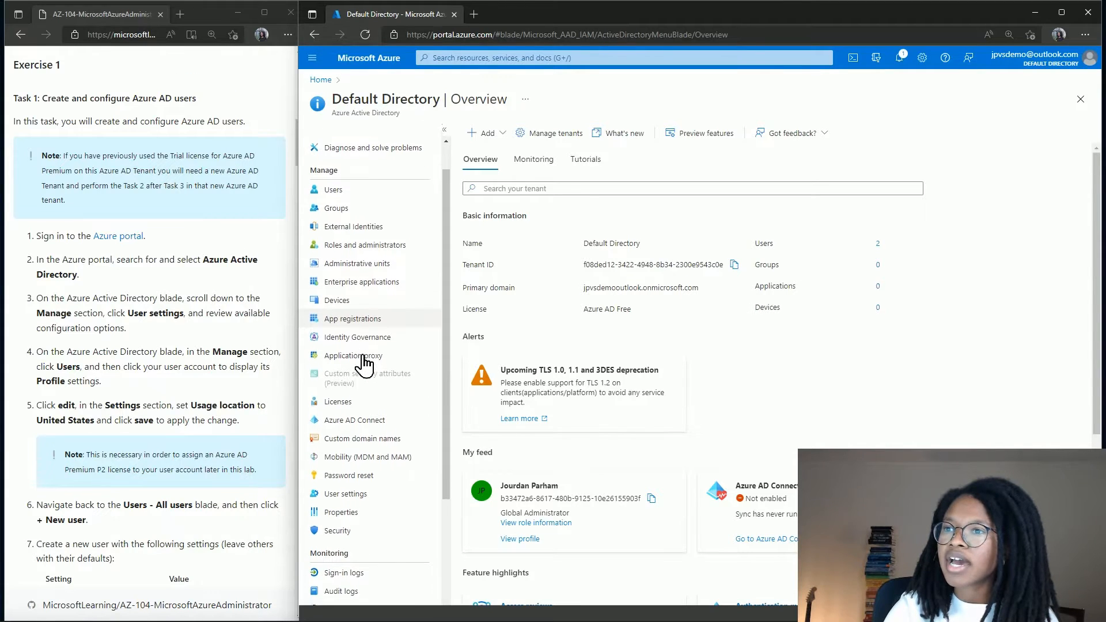
{"action": "left_click", "coordinate": [347, 487]}
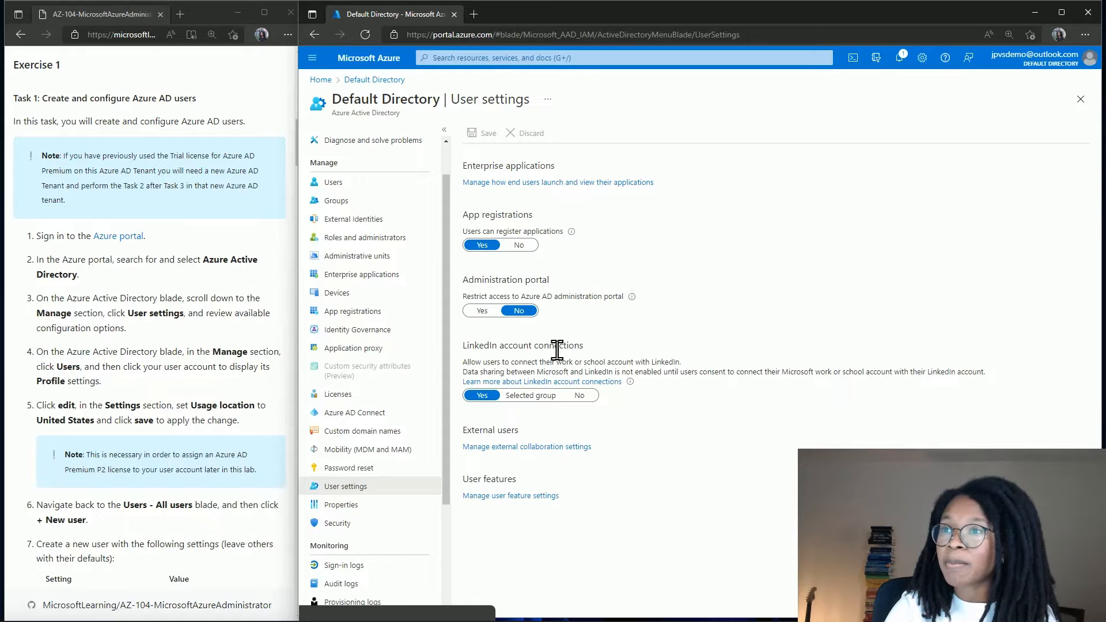
Open your own account's Profile from the All users list and scroll through it.
{"action": "left_click", "coordinate": [333, 183]}
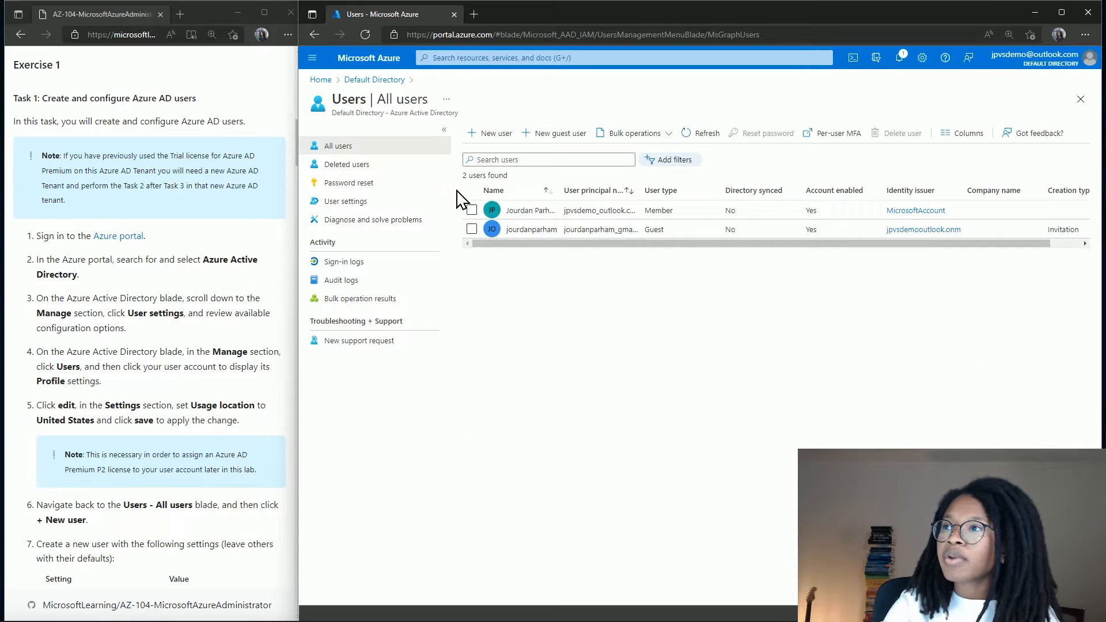
{"action": "left_click", "coordinate": [522, 212]}
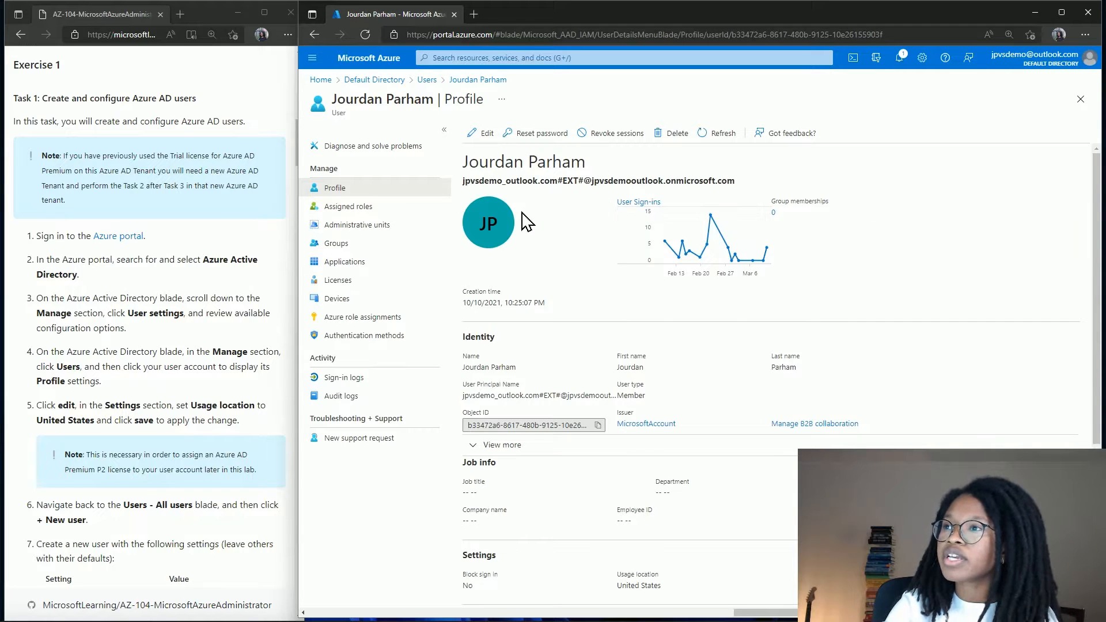
{"action": "scroll", "coordinate": [524, 222], "scroll_direction": "down", "scroll_amount": 1}
{"action": "scroll", "coordinate": [524, 221], "scroll_direction": "down", "scroll_amount": 3}
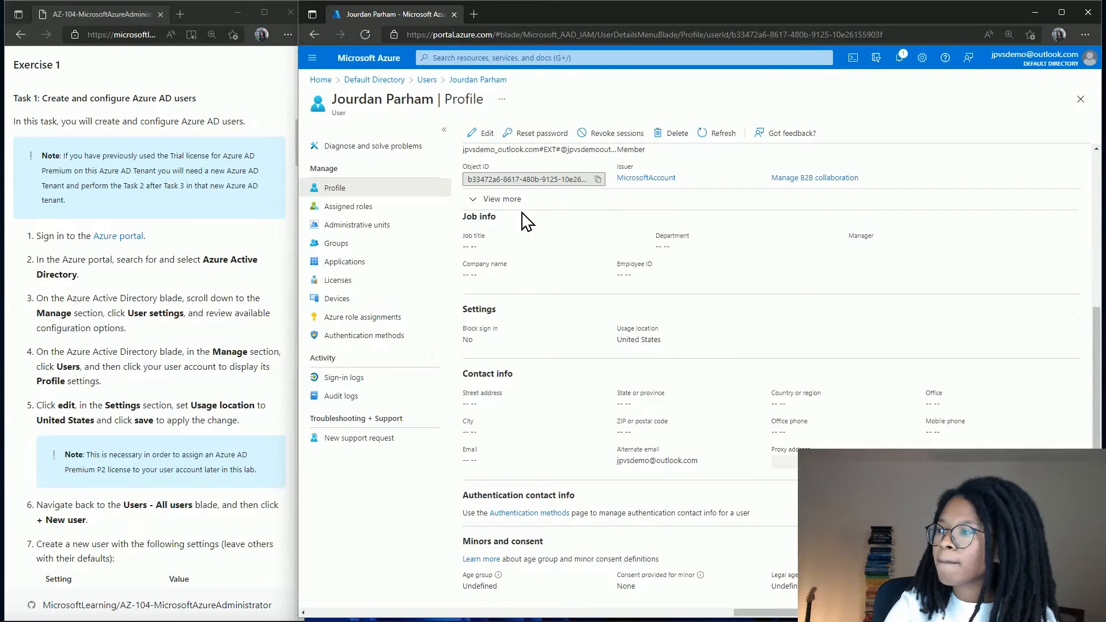
{"action": "scroll", "coordinate": [525, 284], "scroll_direction": "up", "scroll_amount": 2}
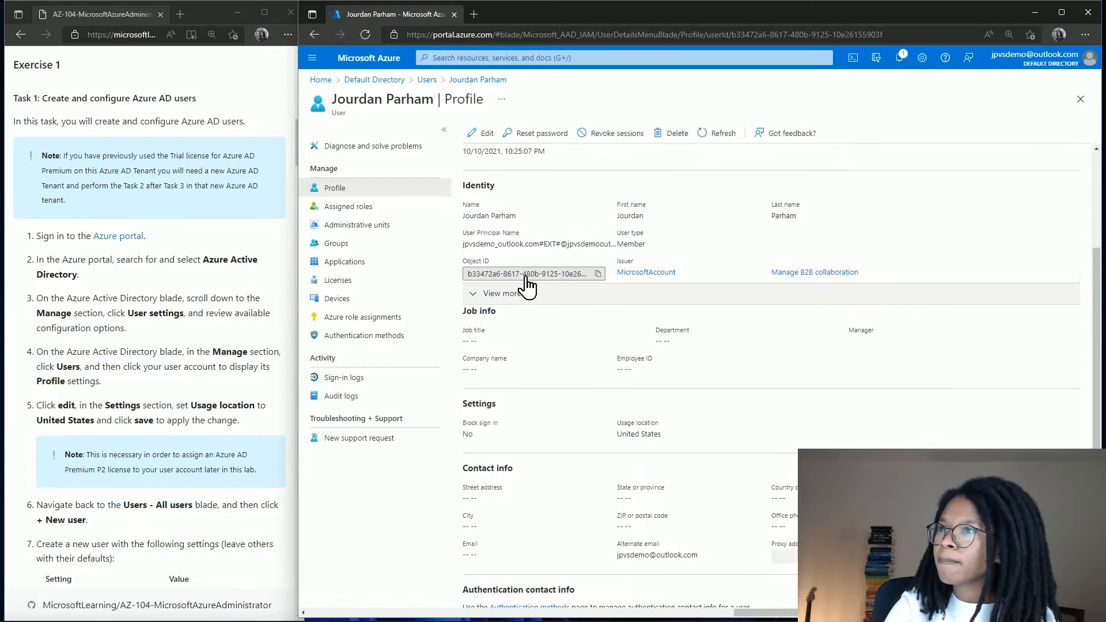
{"action": "scroll", "coordinate": [526, 284], "scroll_direction": "up", "scroll_amount": 3}
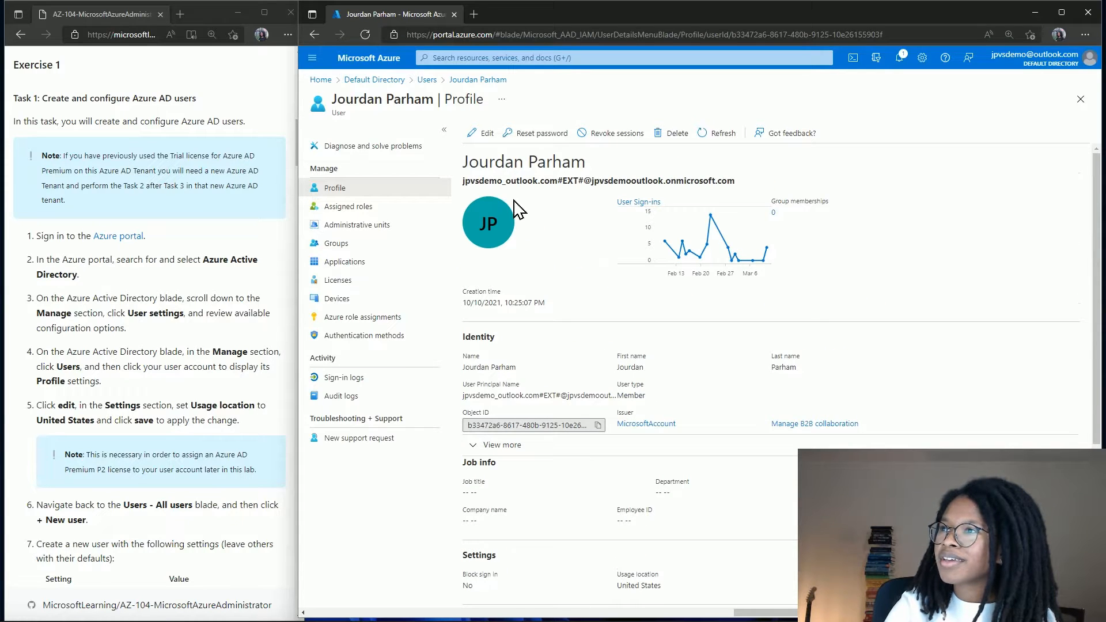
Put your profile in edit mode and check Usage location is United States.
{"action": "left_click", "coordinate": [488, 134]}
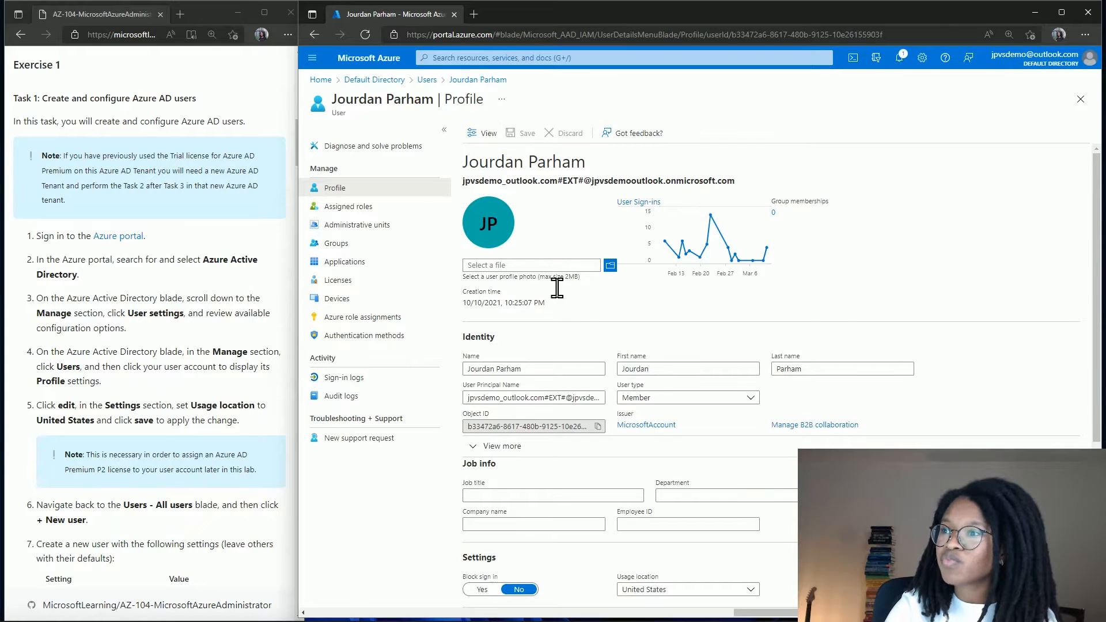
{"action": "scroll", "coordinate": [563, 283], "scroll_direction": "down", "scroll_amount": 5}
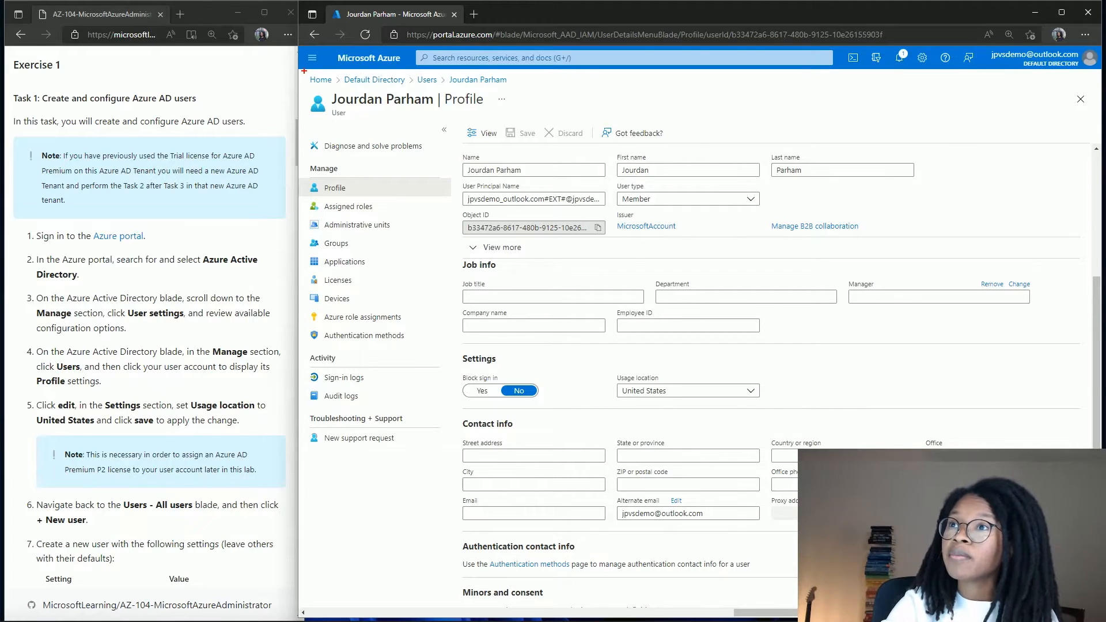
{"action": "mouse_move", "coordinate": [303, 71]}
{"action": "left_mouse_down"}
{"action": "mouse_move", "coordinate": [477, 95]}
{"action": "mouse_move", "coordinate": [517, 89]}
{"action": "left_mouse_up"}
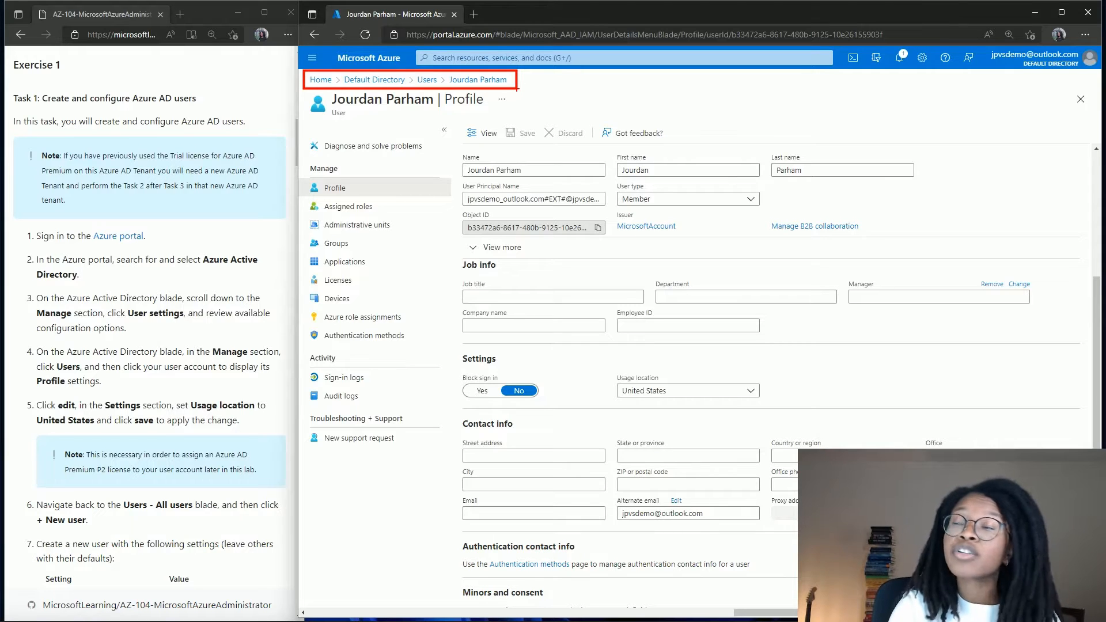
{"action": "key", "text": "Escape"}
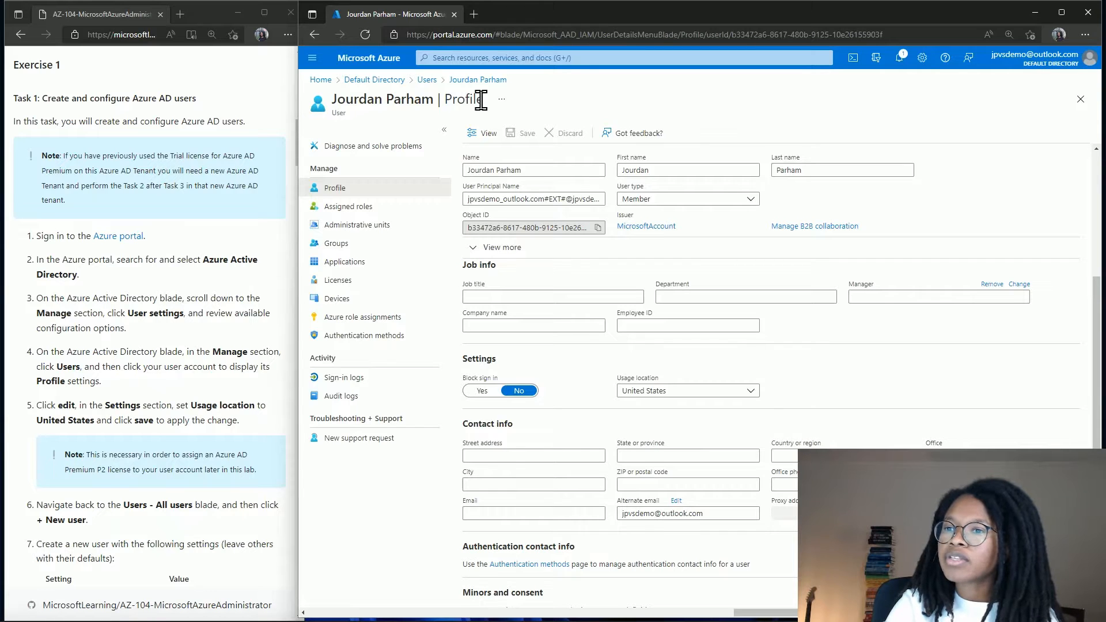
Start a new user with user name and Name az104-01a-aaduser1.
{"action": "left_click", "coordinate": [427, 80]}
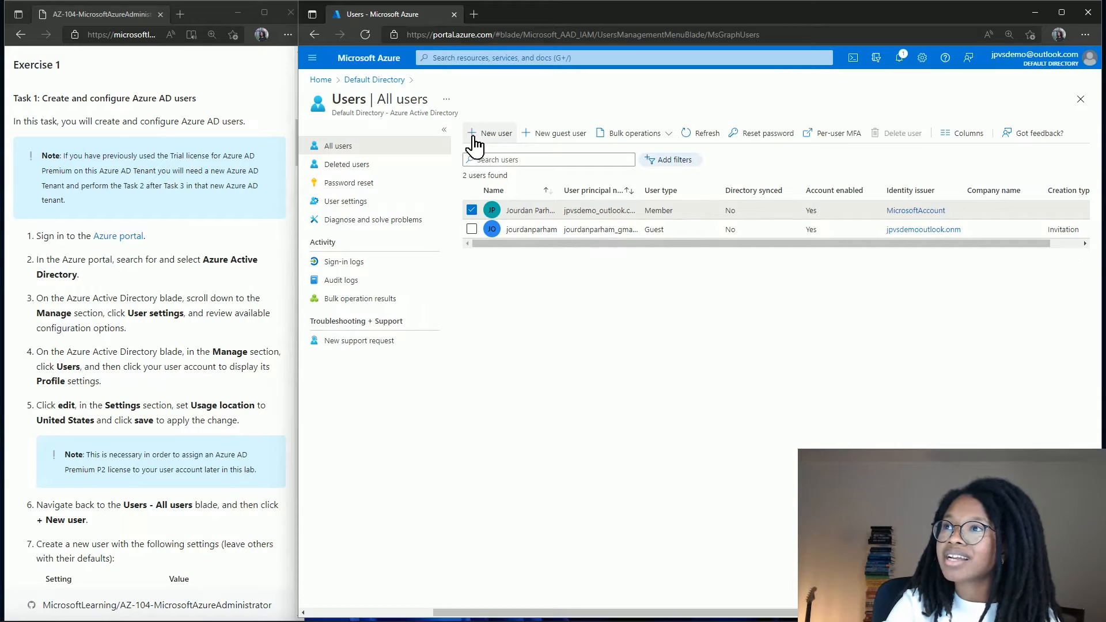
{"action": "left_click", "coordinate": [494, 138]}
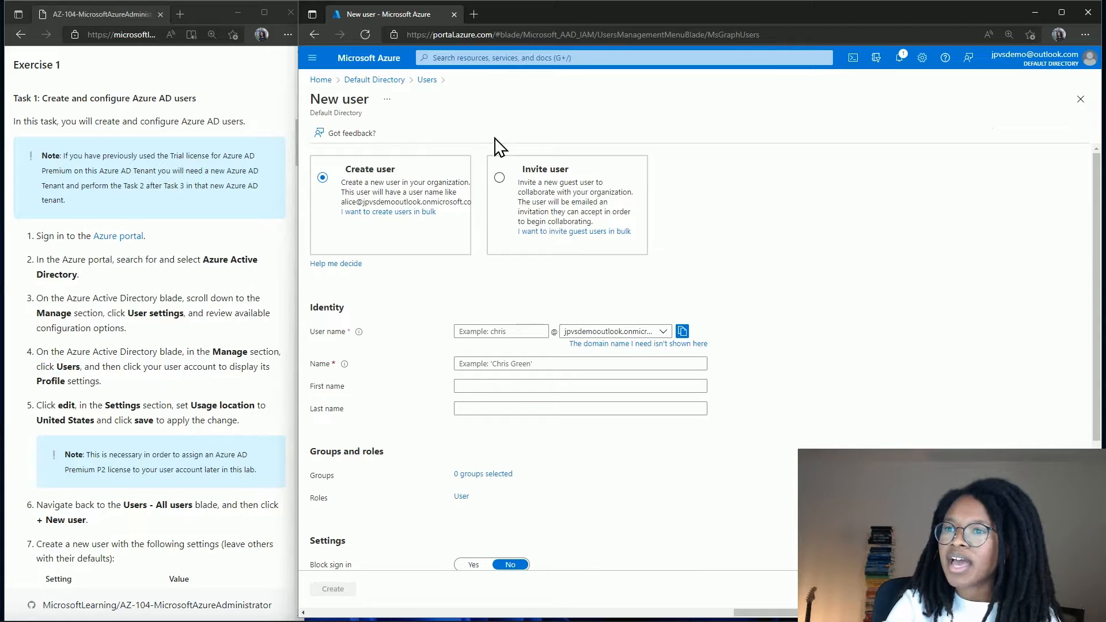
{"action": "scroll", "coordinate": [291, 384], "scroll_direction": "down", "scroll_amount": 3}
{"action": "scroll", "coordinate": [292, 389], "scroll_direction": "down", "scroll_amount": 5}
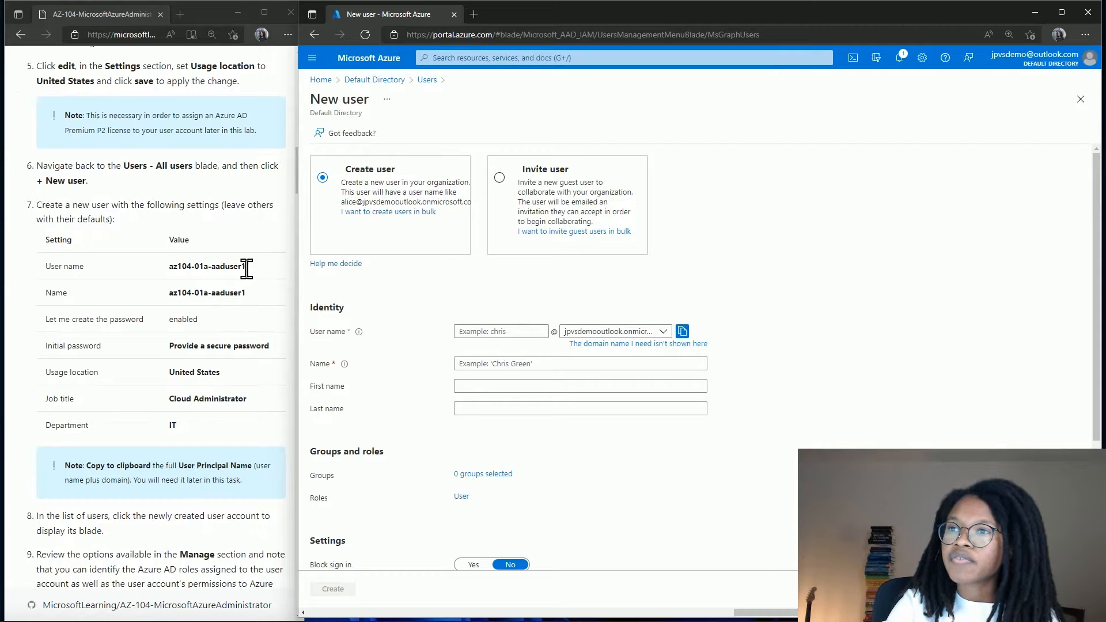
{"action": "left_click_drag", "start_coordinate": [249, 268], "coordinate": [167, 270]}
{"action": "key", "text": "ctrl+c"}
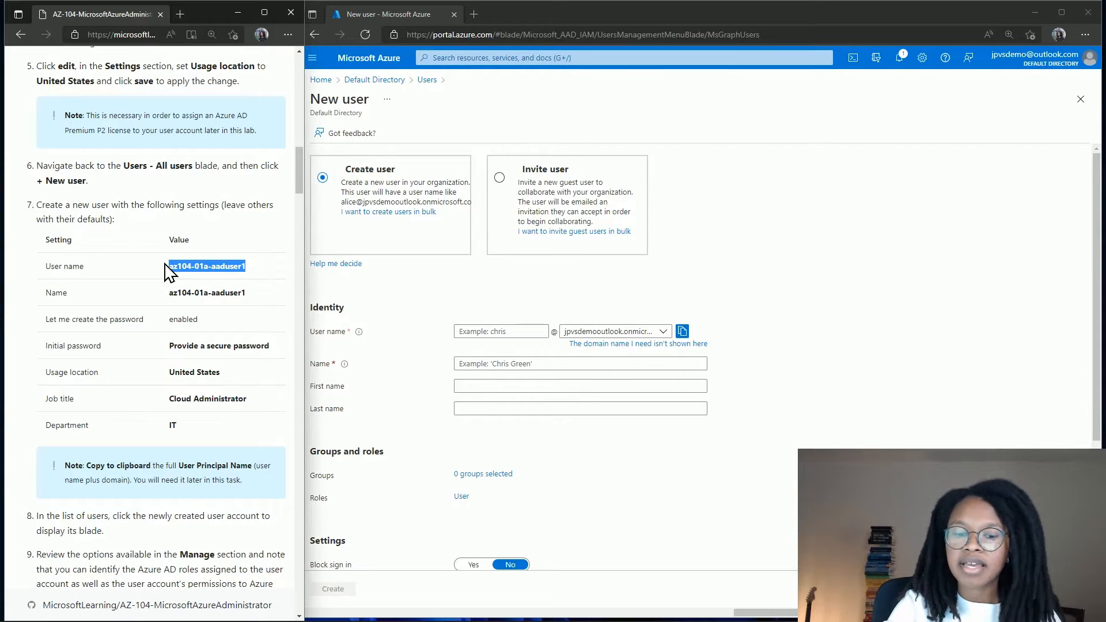
{"action": "left_click", "coordinate": [468, 332]}
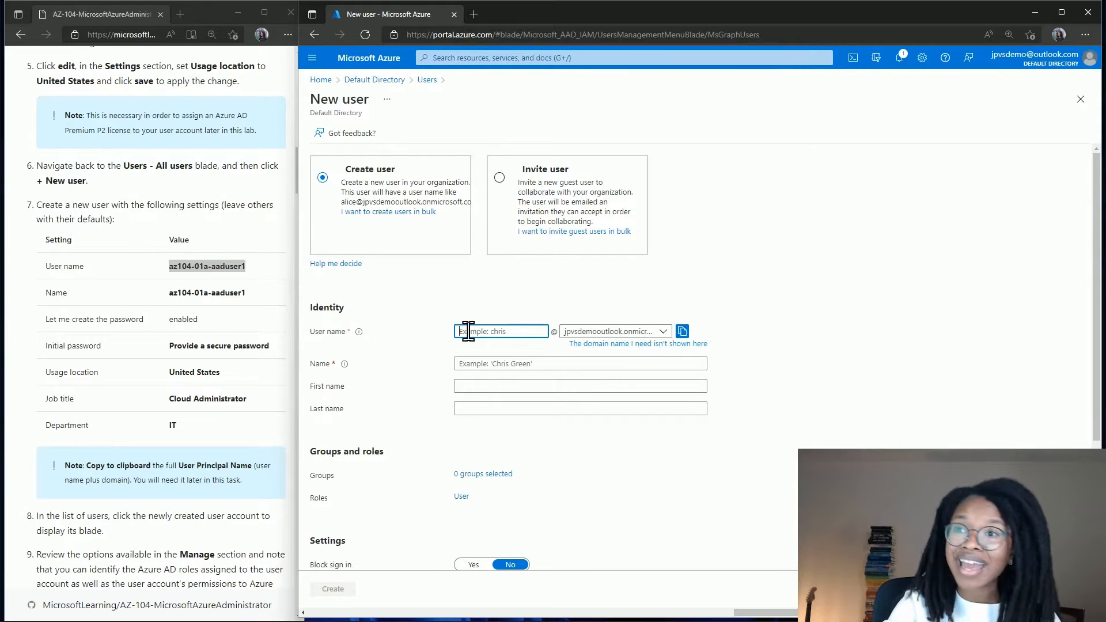
{"action": "key", "text": "ctrl+v"}
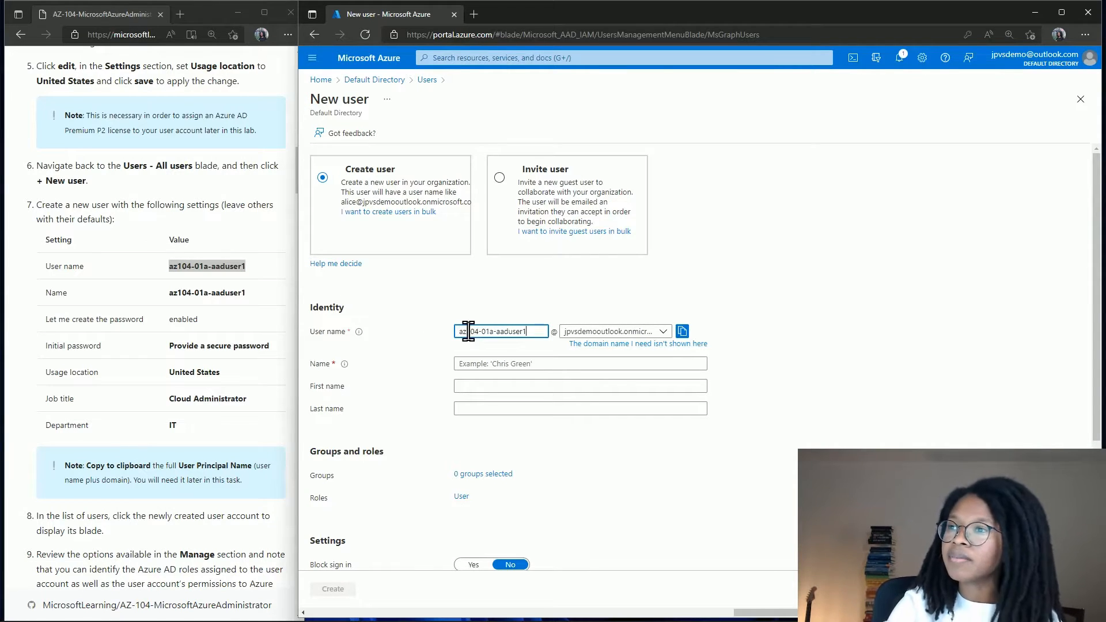
{"action": "left_click", "coordinate": [488, 364]}
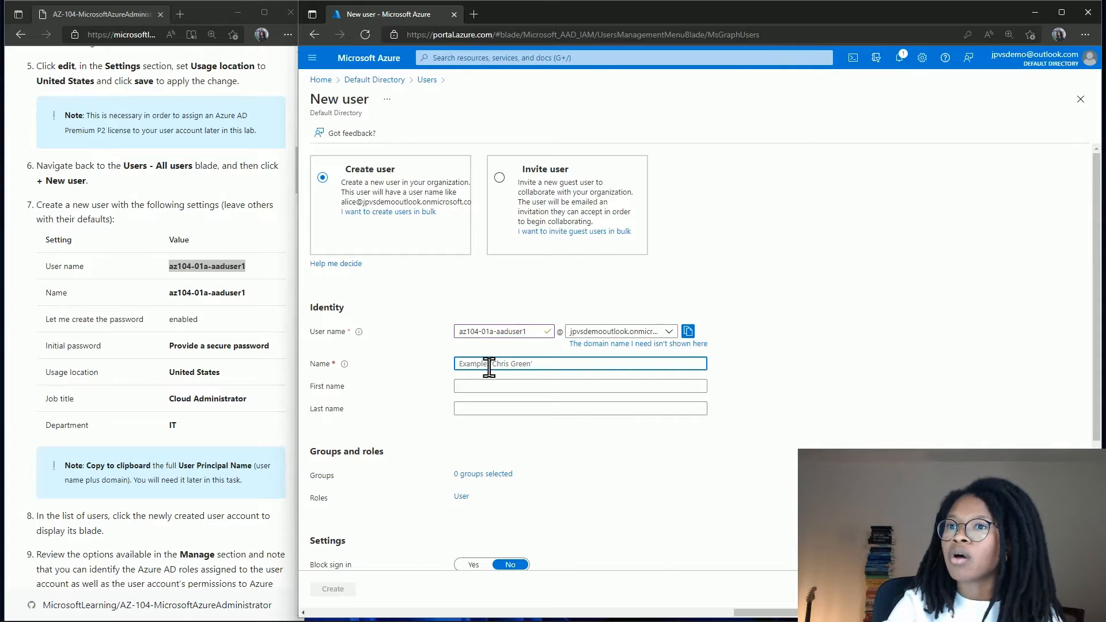
{"action": "key", "text": "ctrl+v"}
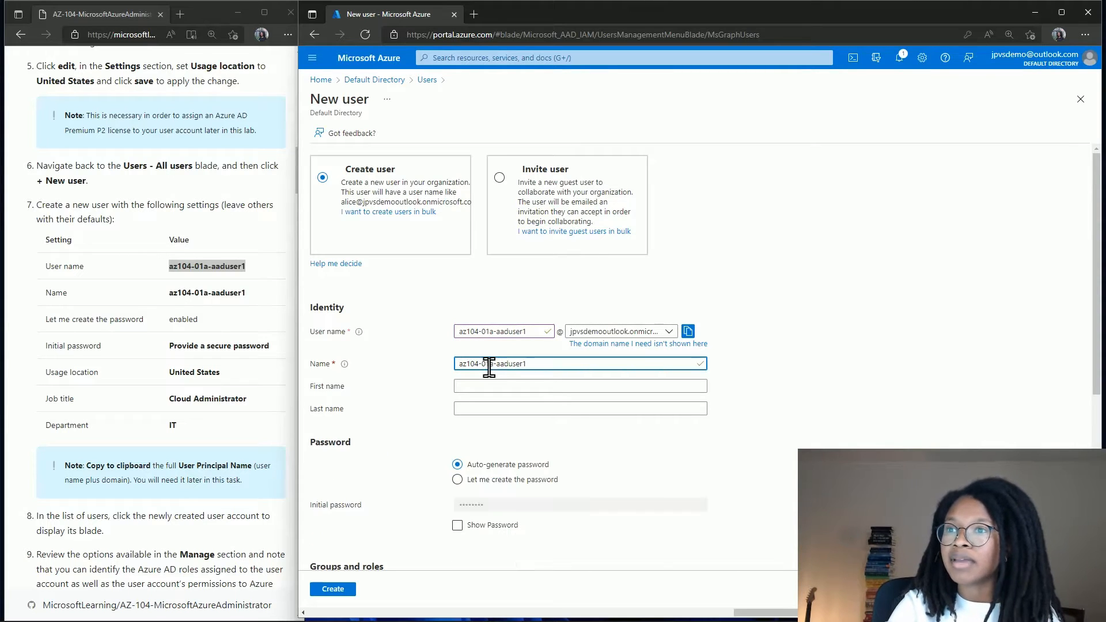
Give it a self-chosen password, job title Cloud Administrator and department IT, then create it.
{"action": "scroll", "coordinate": [479, 387], "scroll_direction": "down", "scroll_amount": 2}
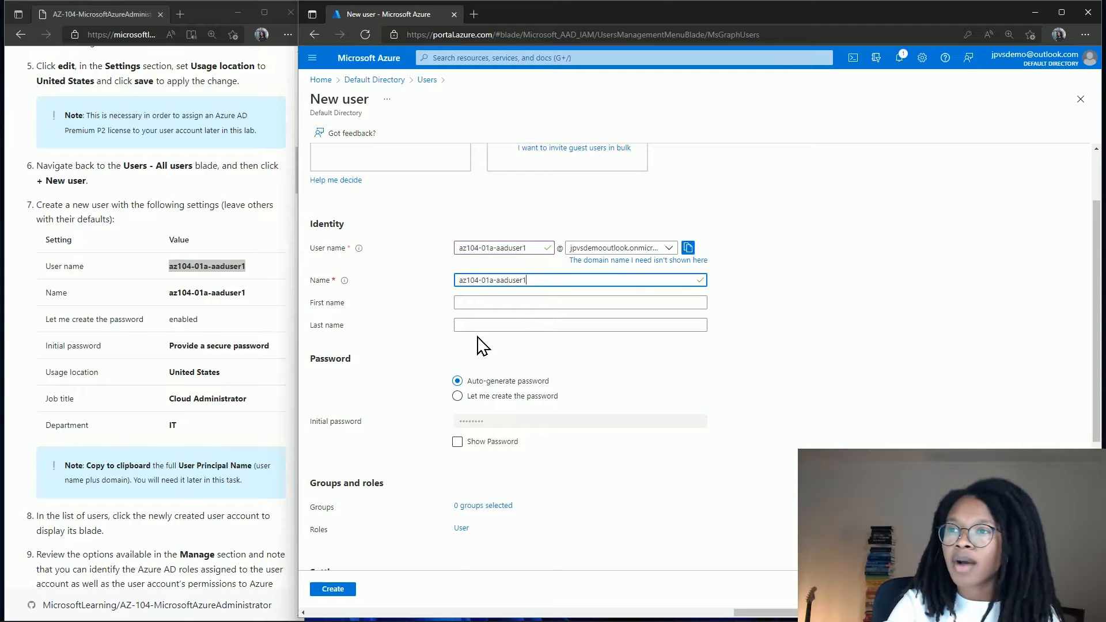
{"action": "scroll", "coordinate": [427, 351], "scroll_direction": "down", "scroll_amount": 1}
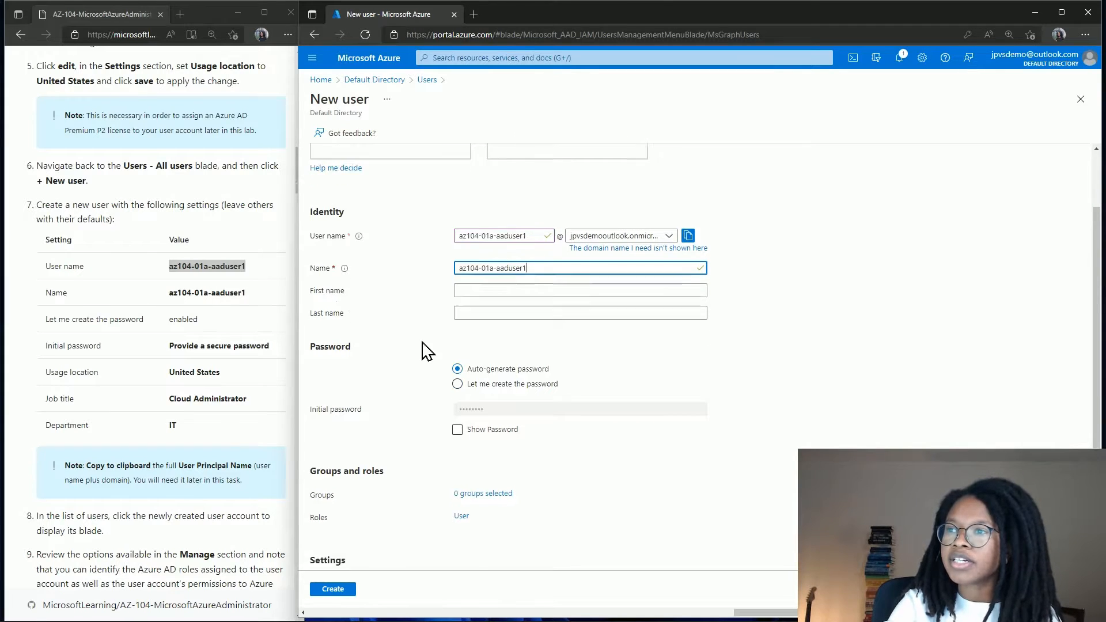
{"action": "left_click", "coordinate": [457, 345]}
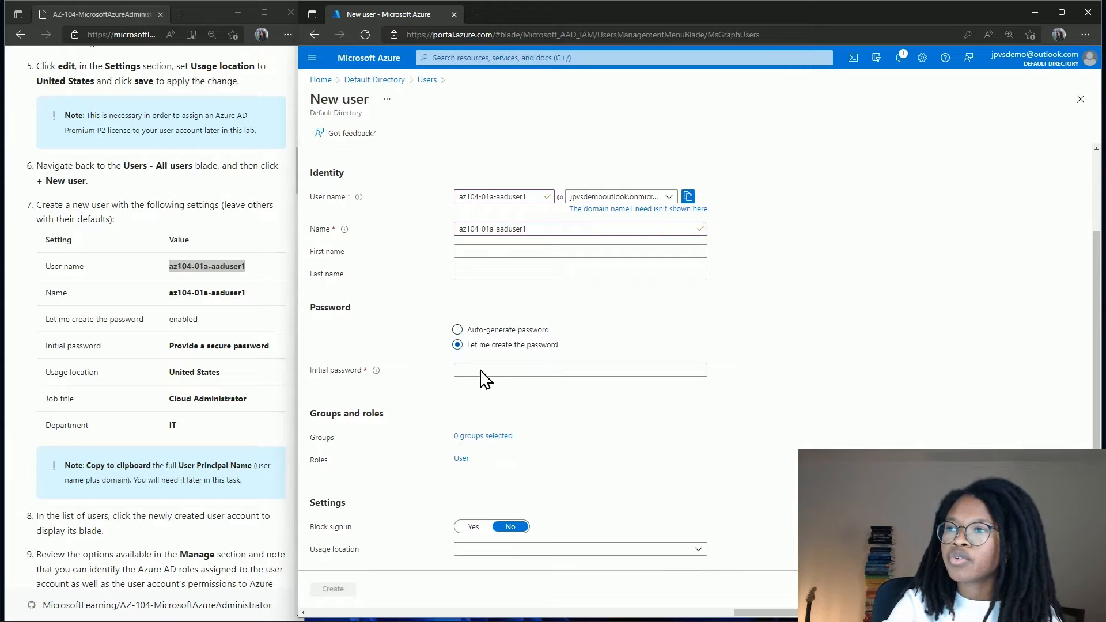
{"action": "left_click", "coordinate": [486, 375]}
{"action": "type", "text": "P"}
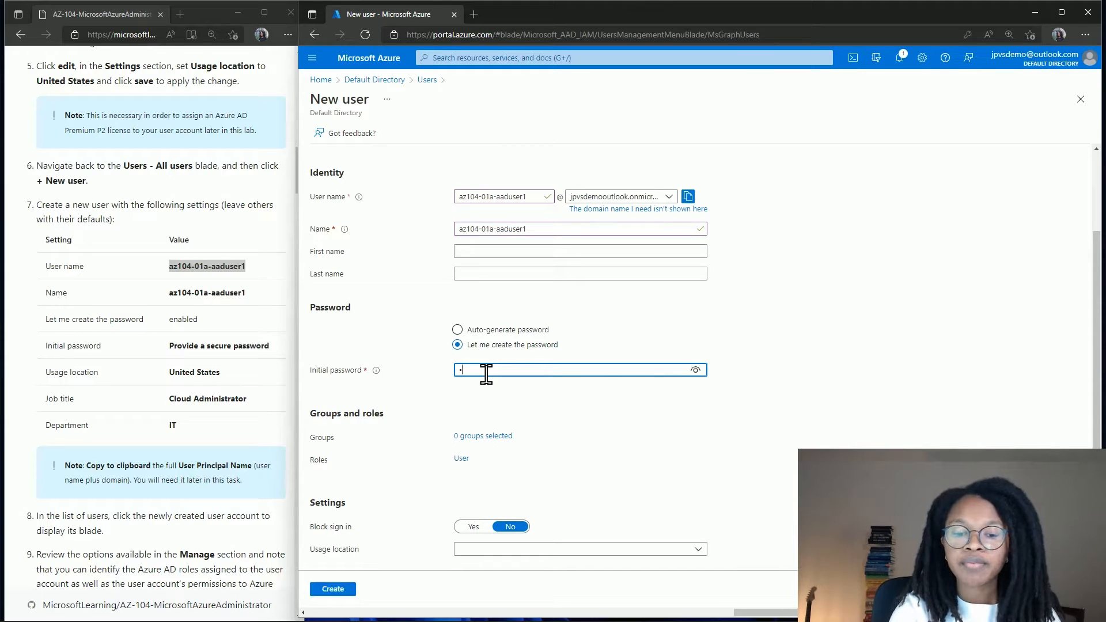
{"action": "type", "text": "a55w"}
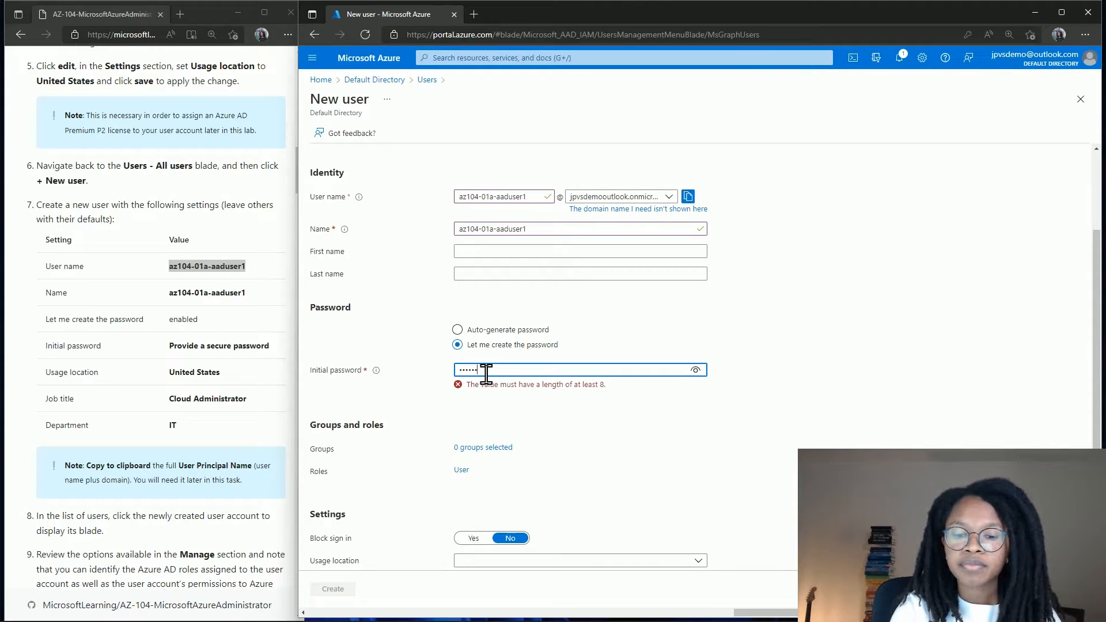
{"action": "type", "text": ".rd1234"}
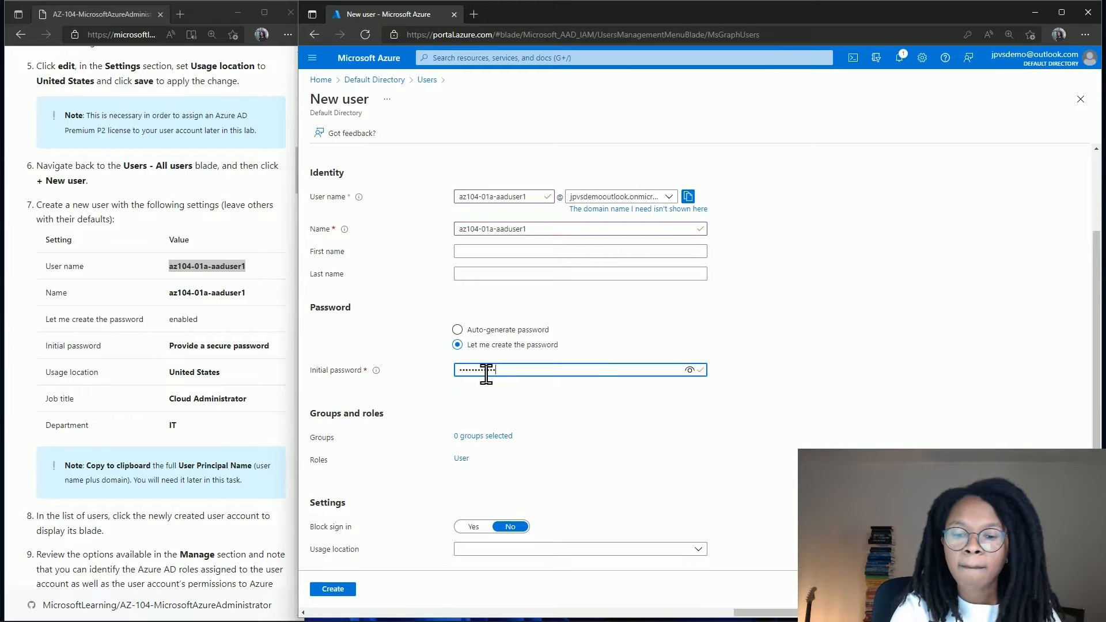
{"action": "scroll", "coordinate": [486, 374], "scroll_direction": "down", "scroll_amount": 1}
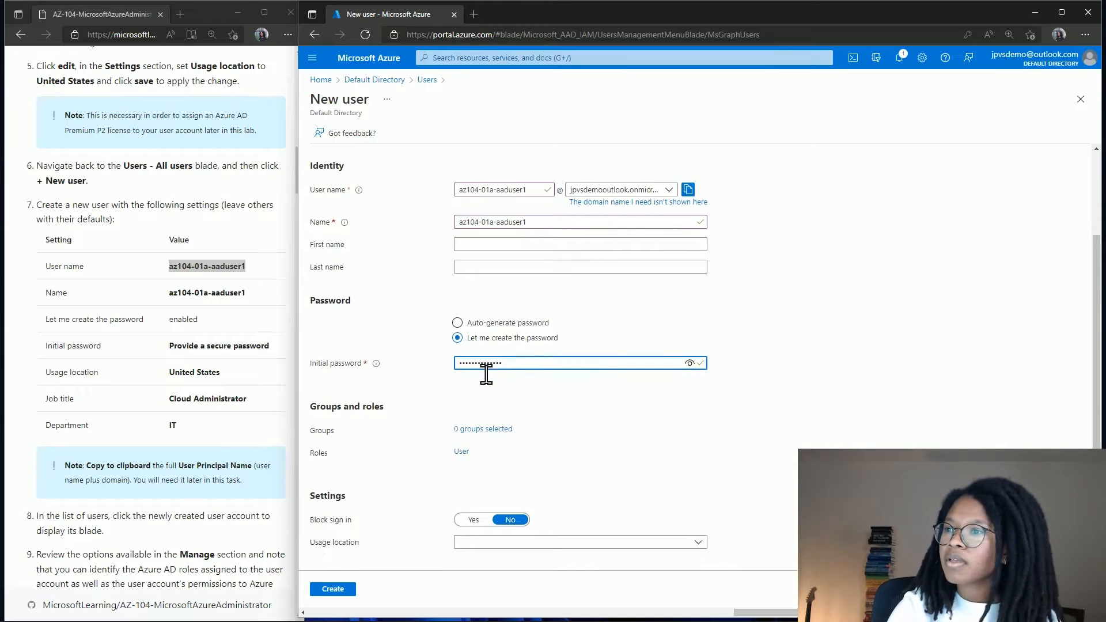
{"action": "scroll", "coordinate": [486, 375], "scroll_direction": "down", "scroll_amount": 2}
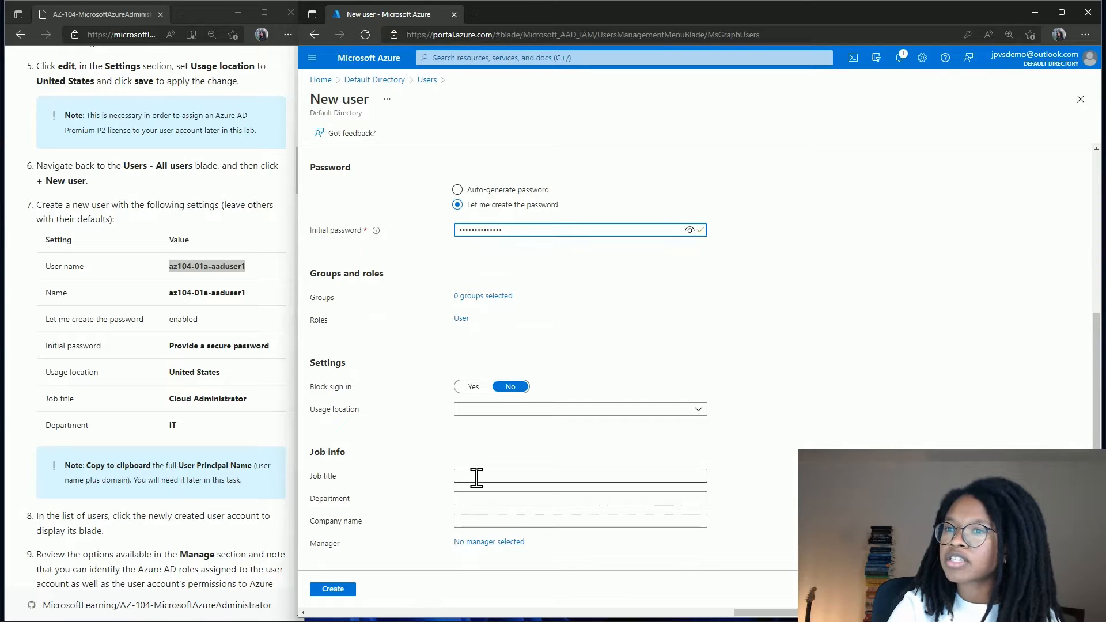
{"action": "left_click", "coordinate": [476, 476]}
{"action": "type", "text": "Clou"}
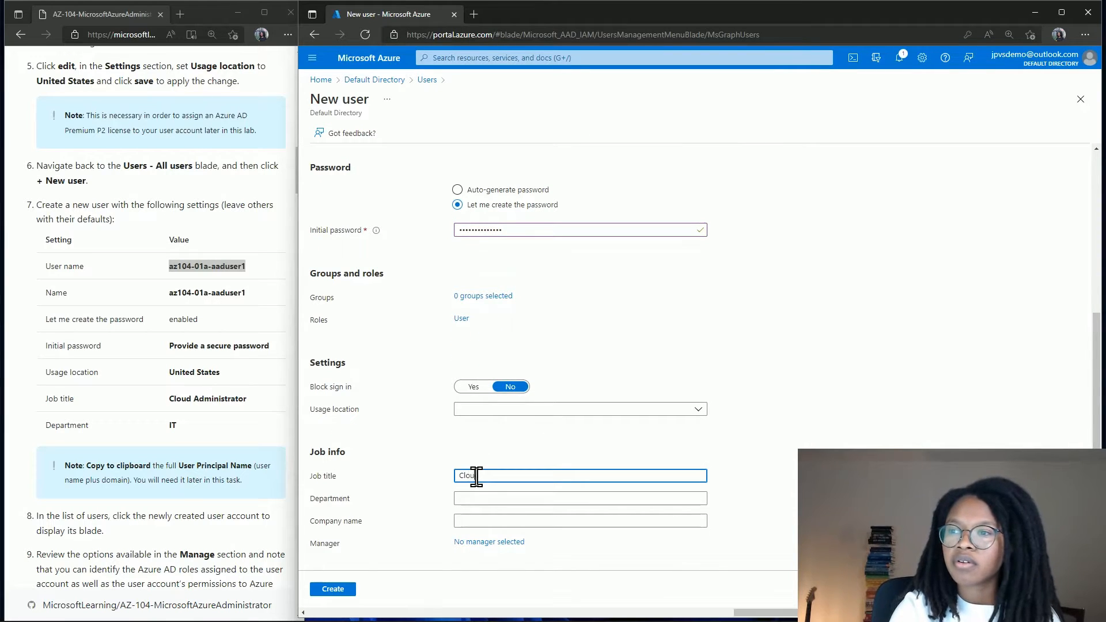
{"action": "type", "text": "d Administrator"}
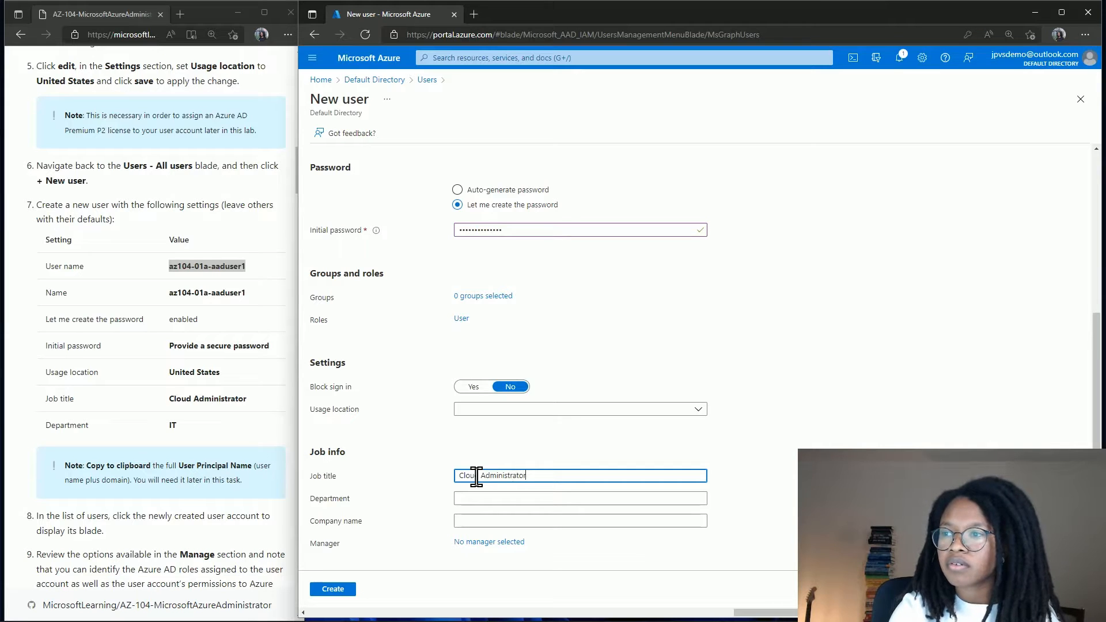
{"action": "key", "text": "Tab"}
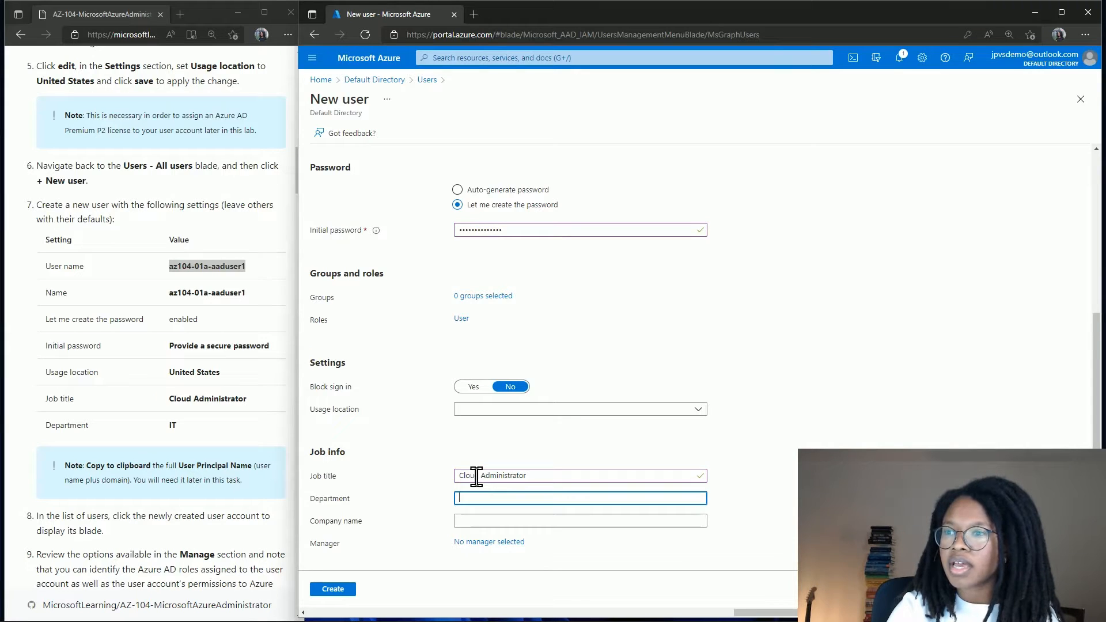
{"action": "type", "text": "IT"}
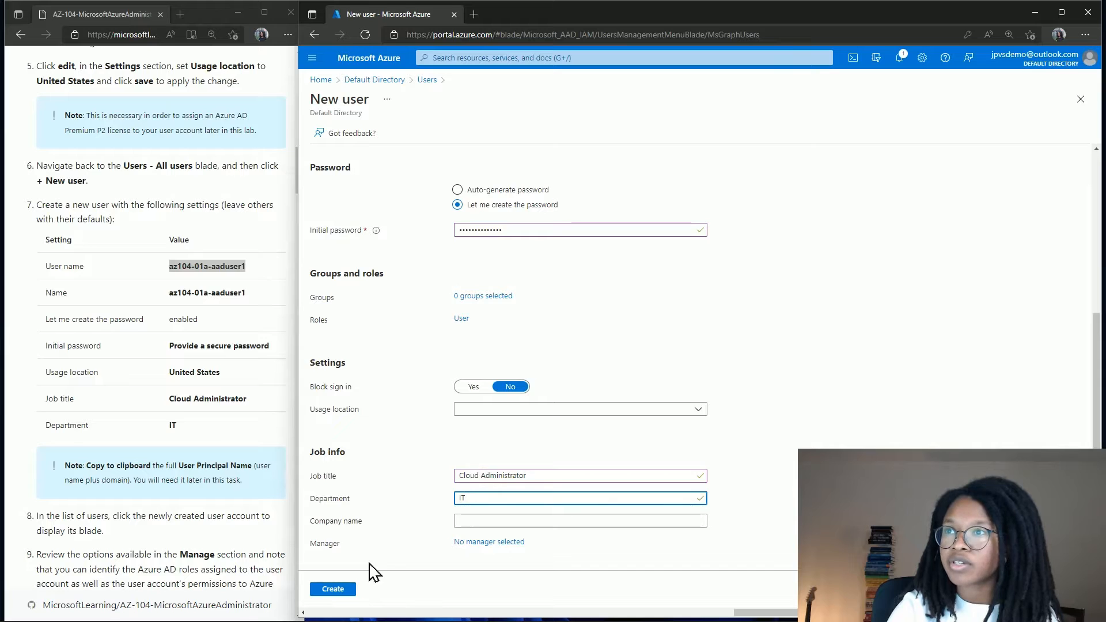
{"action": "left_click", "coordinate": [334, 590]}
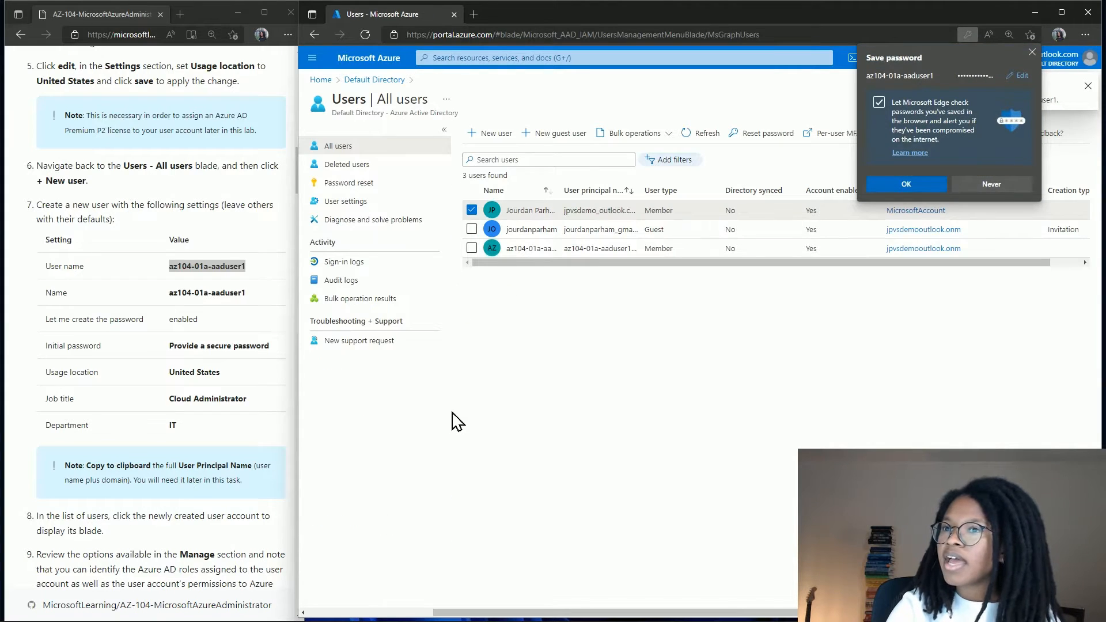
Dismiss Edge's save-password prompt.
{"action": "scroll", "coordinate": [256, 401], "scroll_direction": "down", "scroll_amount": 2}
{"action": "scroll", "coordinate": [253, 403], "scroll_direction": "down", "scroll_amount": 3}
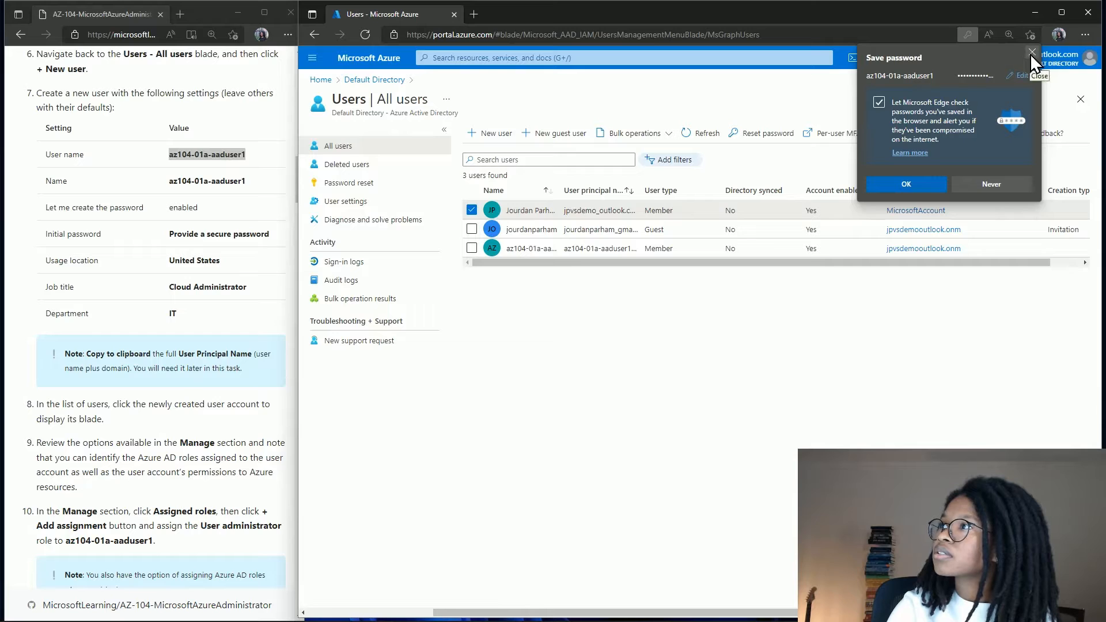
{"action": "left_click", "coordinate": [915, 184]}
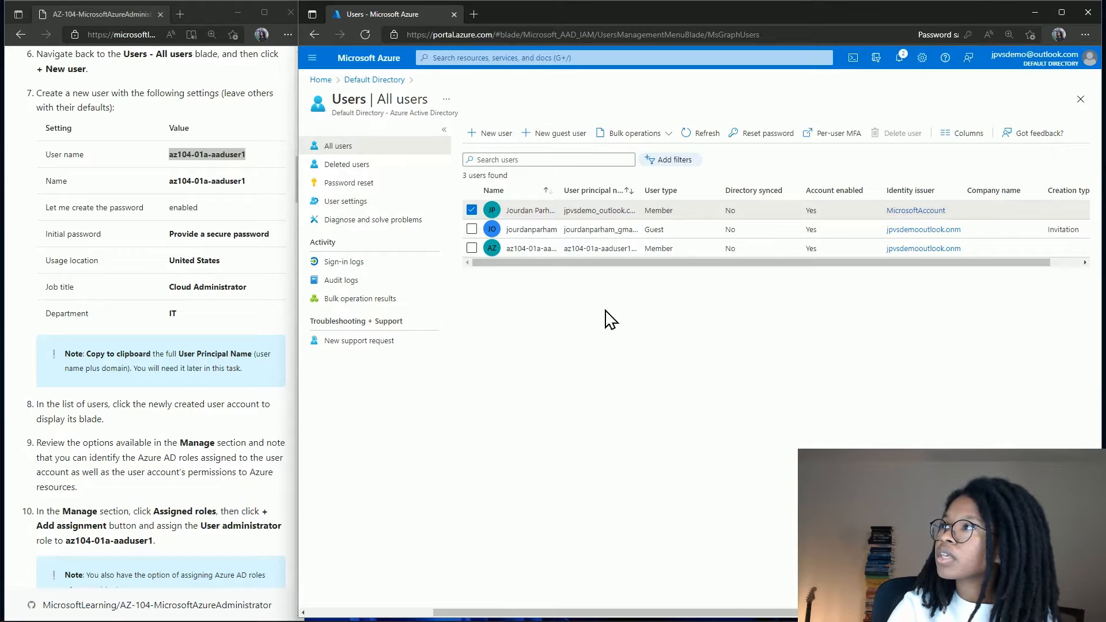
Open az104-01a-aaduser1's profile and copy its user principal name.
{"action": "left_click", "coordinate": [520, 249]}
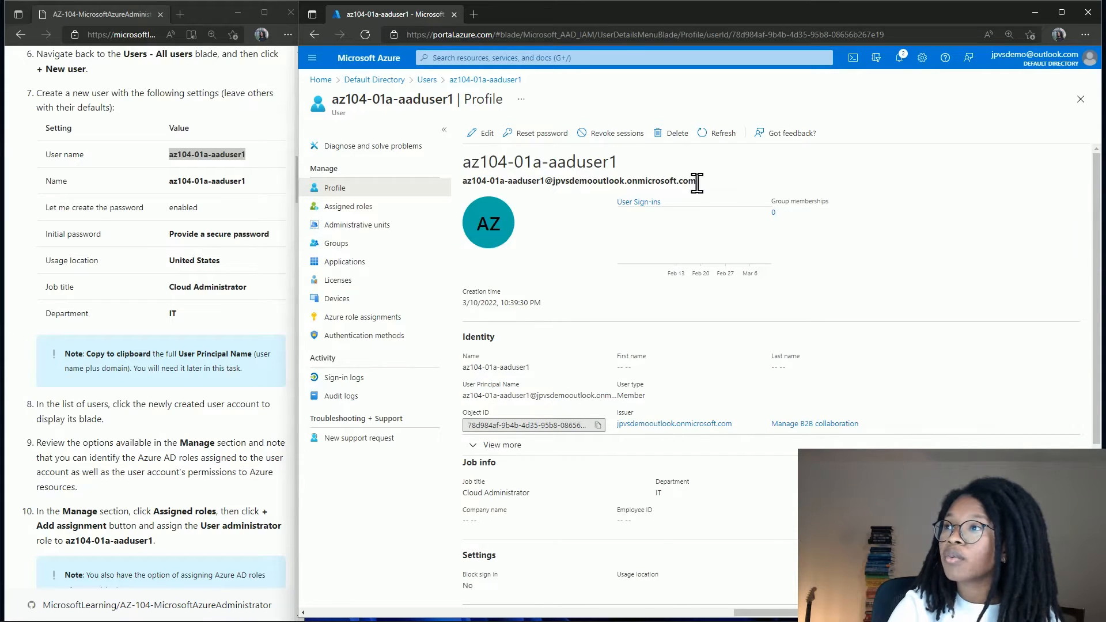
{"action": "left_click_drag", "start_coordinate": [711, 188], "coordinate": [458, 181]}
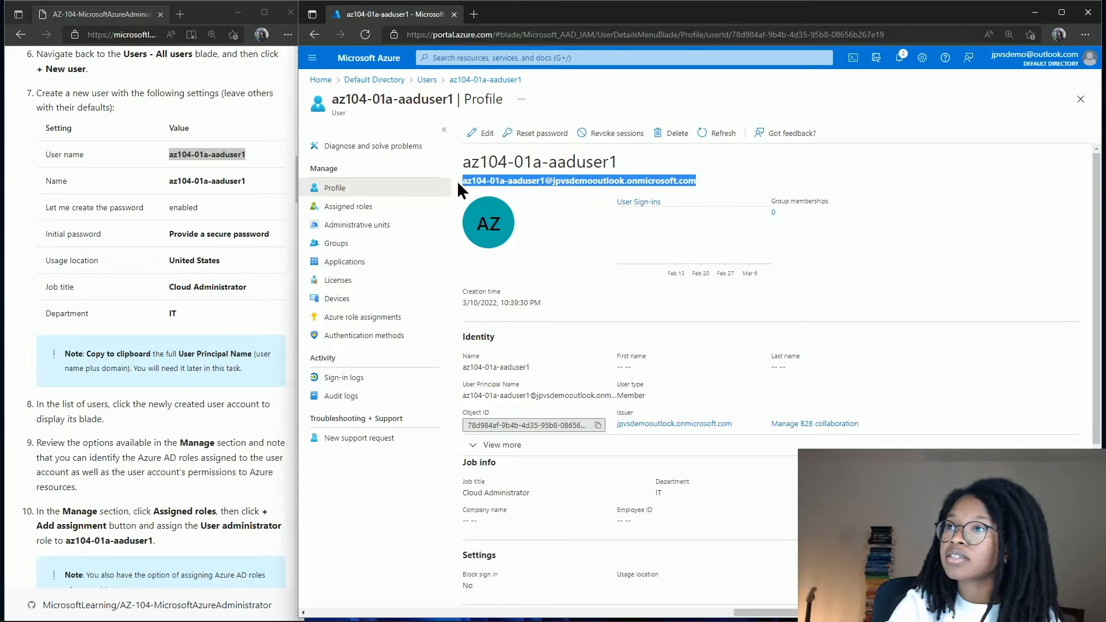
{"action": "right_click", "coordinate": [489, 180]}
{"action": "left_click", "coordinate": [505, 192]}
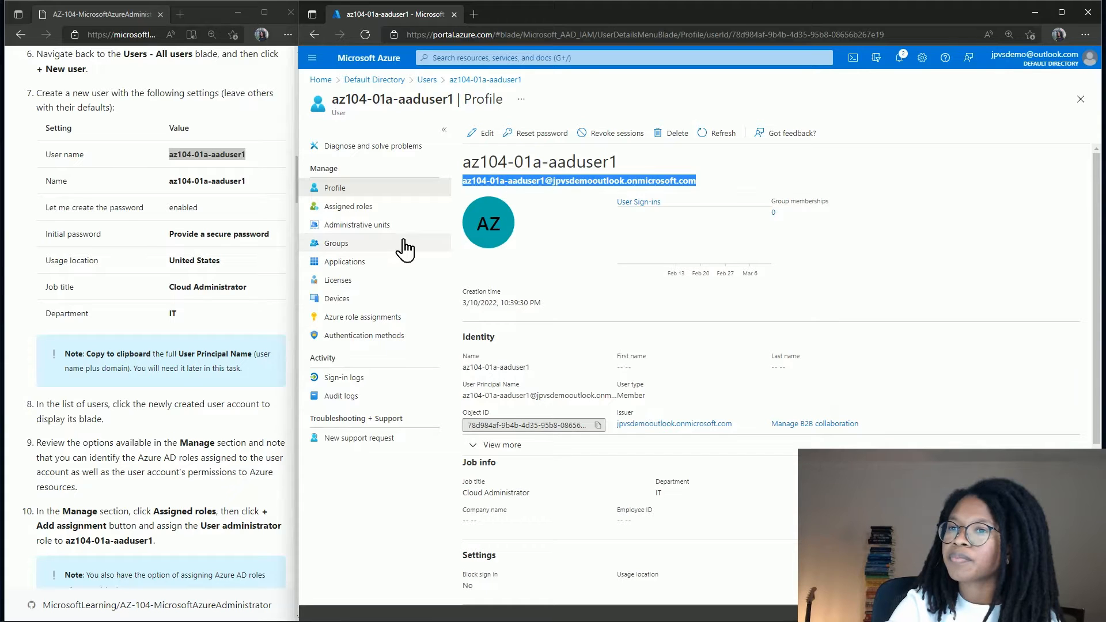
{"action": "scroll", "coordinate": [273, 387], "scroll_direction": "down", "scroll_amount": 3}
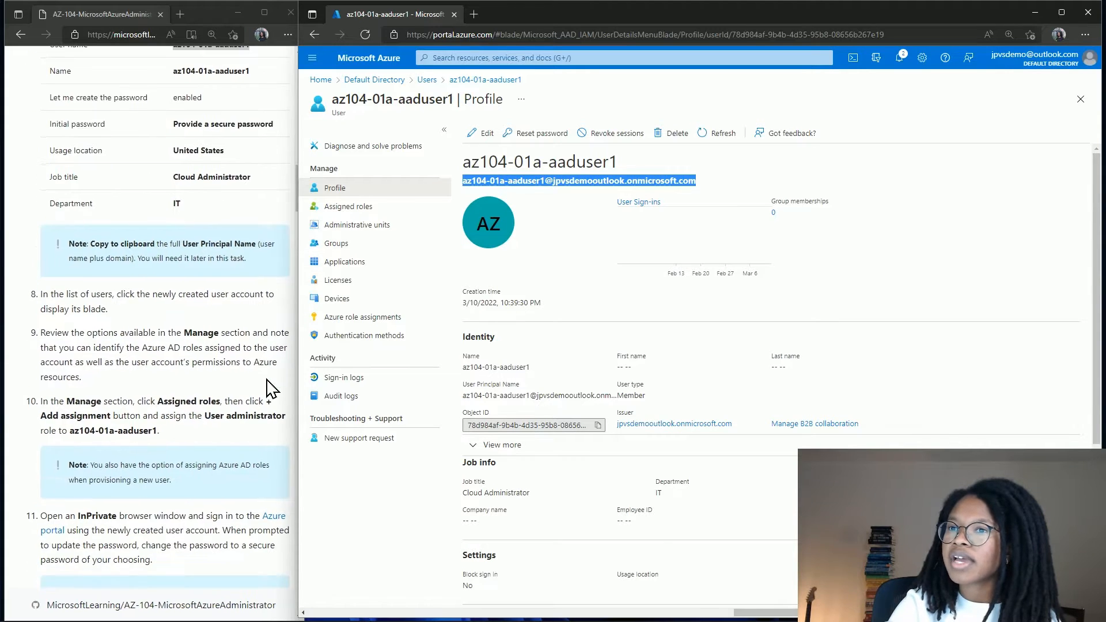
{"action": "scroll", "coordinate": [271, 389], "scroll_direction": "down", "scroll_amount": 1}
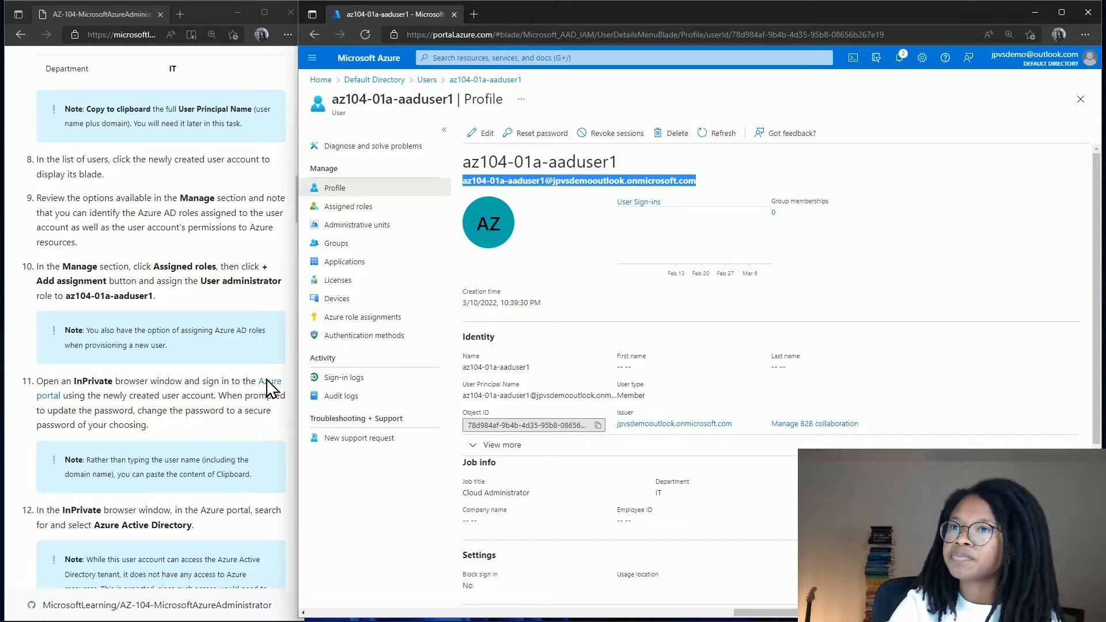
{"action": "scroll", "coordinate": [271, 389], "scroll_direction": "down", "scroll_amount": 1}
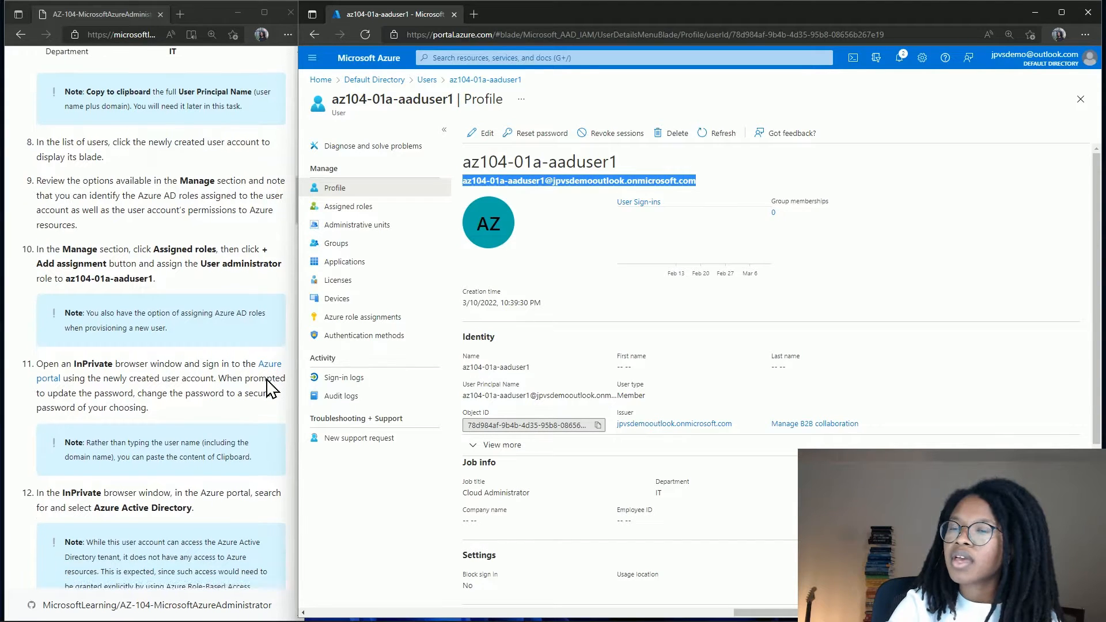
{"action": "scroll", "coordinate": [271, 389], "scroll_direction": "down", "scroll_amount": 1}
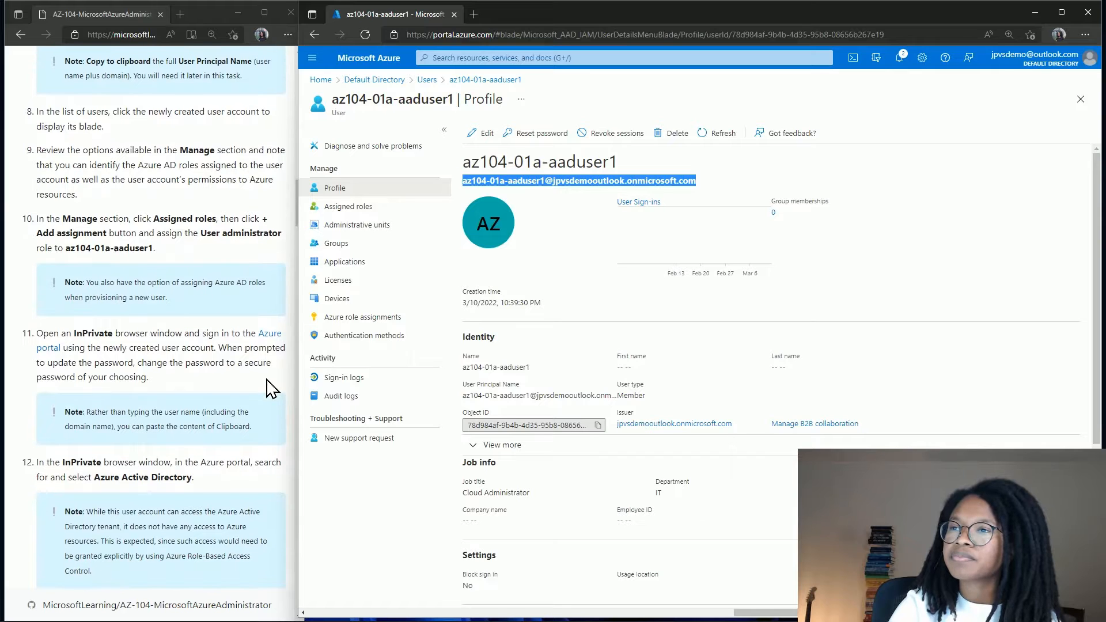
Assign the User administrator role to az104-01a-aaduser1 and refresh its Assigned roles.
{"action": "left_click", "coordinate": [364, 214]}
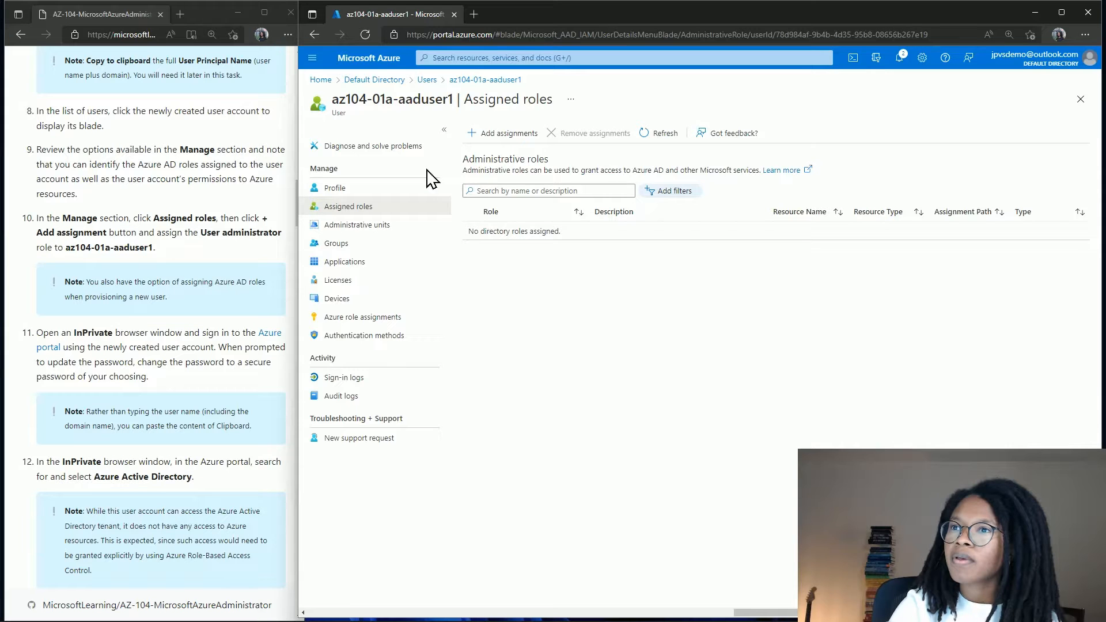
{"action": "left_click", "coordinate": [508, 138]}
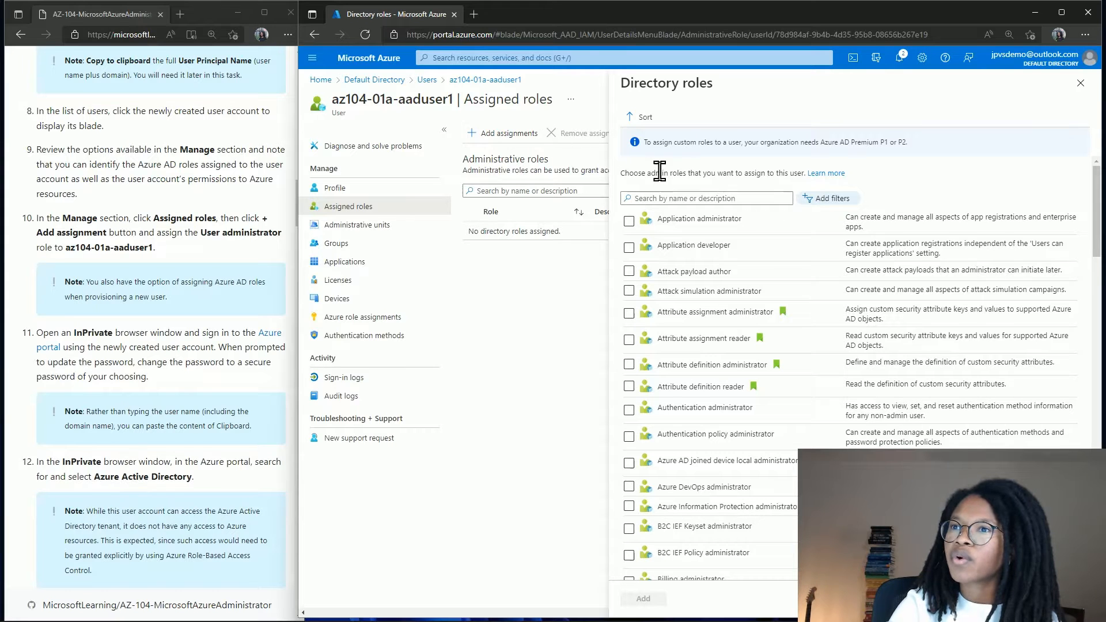
{"action": "left_click", "coordinate": [670, 197]}
{"action": "type", "text": "U"}
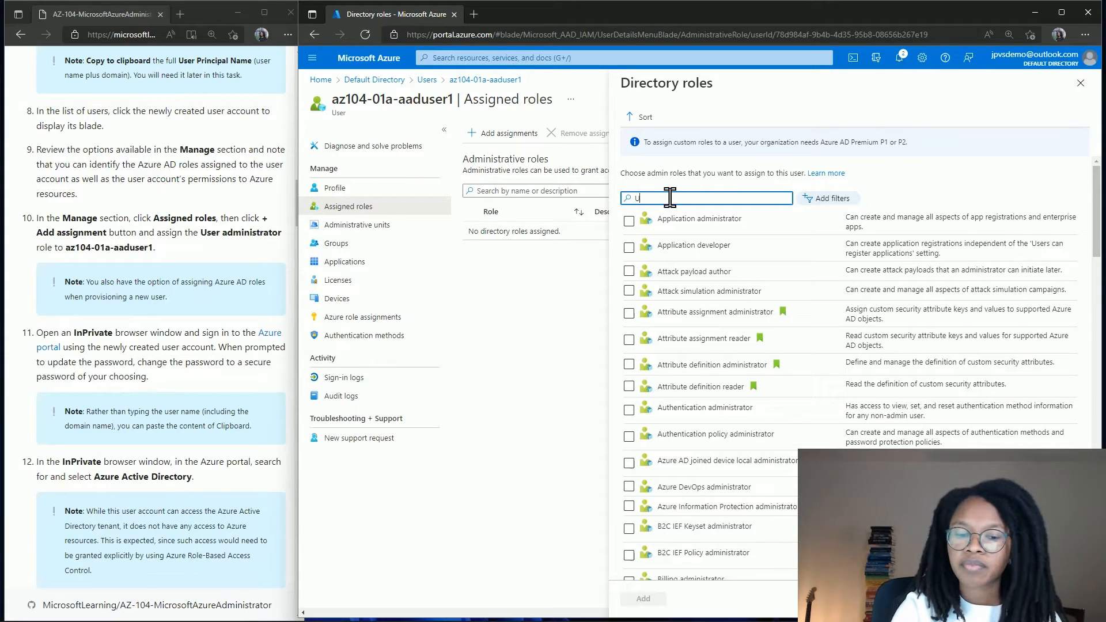
{"action": "type", "text": "ser admi"}
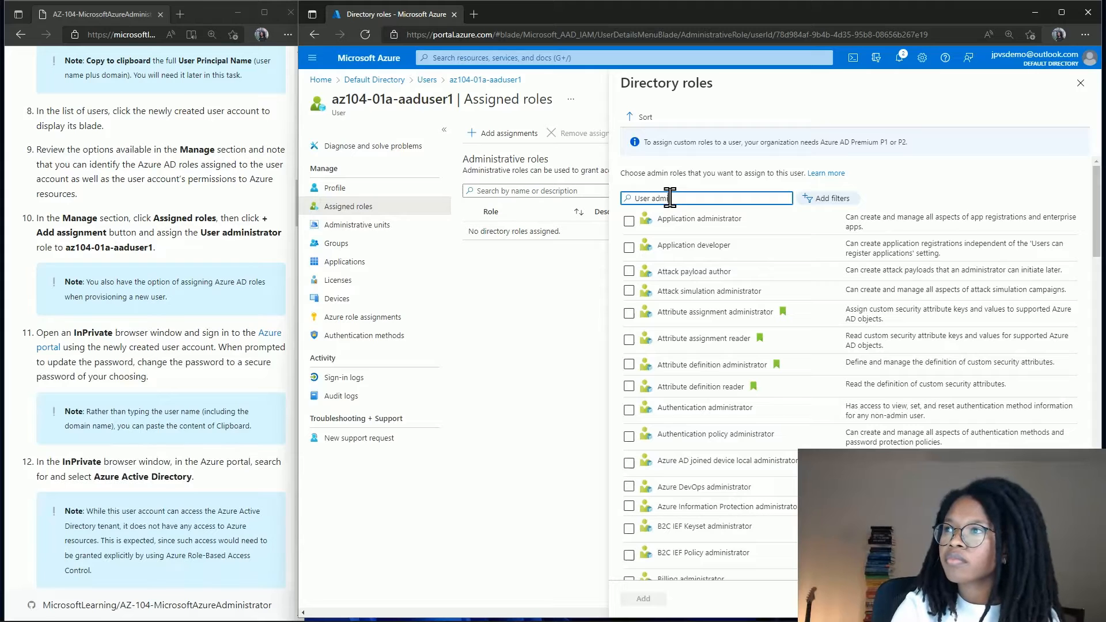
{"action": "type", "text": "n"}
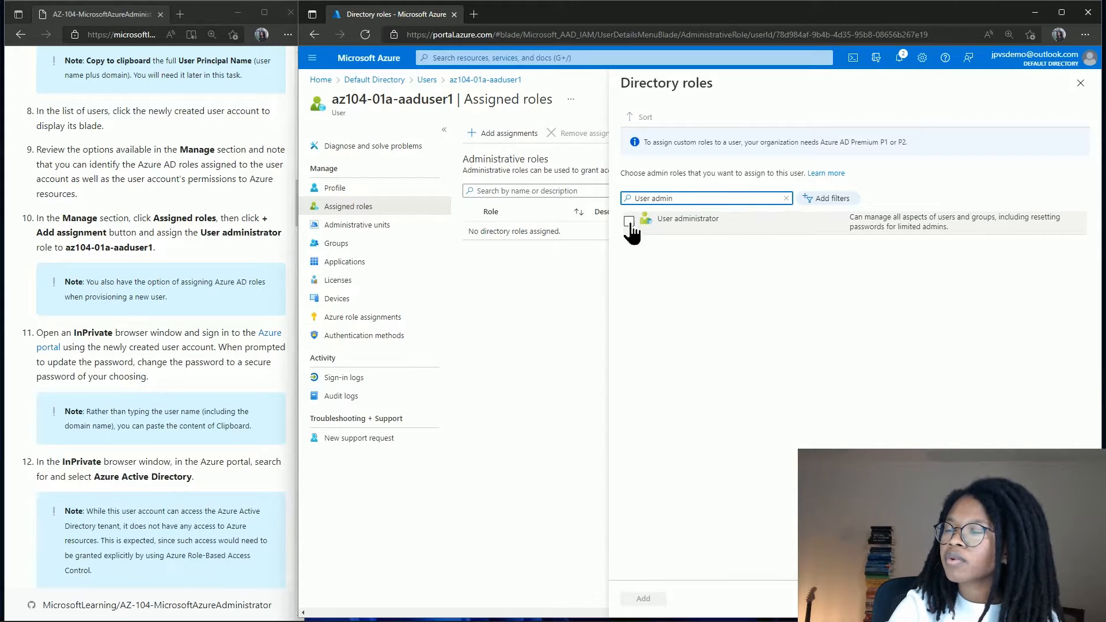
{"action": "left_click", "coordinate": [630, 221]}
{"action": "left_click", "coordinate": [643, 599]}
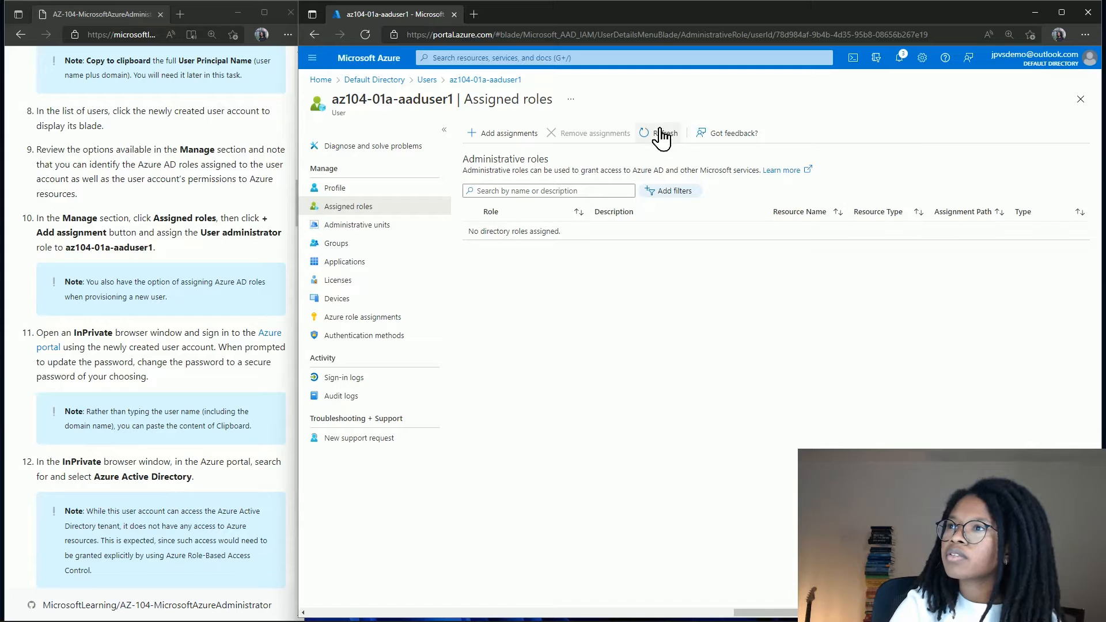
{"action": "left_click", "coordinate": [661, 134]}
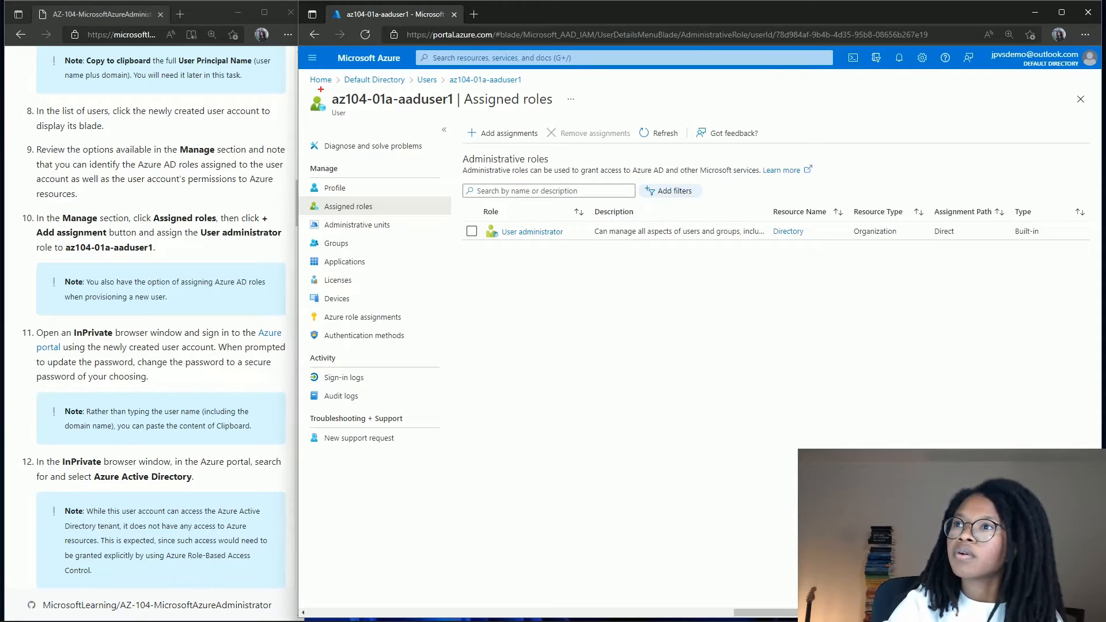
{"action": "mouse_move", "coordinate": [318, 87]}
{"action": "left_mouse_down"}
{"action": "mouse_move", "coordinate": [470, 124]}
{"action": "mouse_move", "coordinate": [455, 119]}
{"action": "left_mouse_up"}
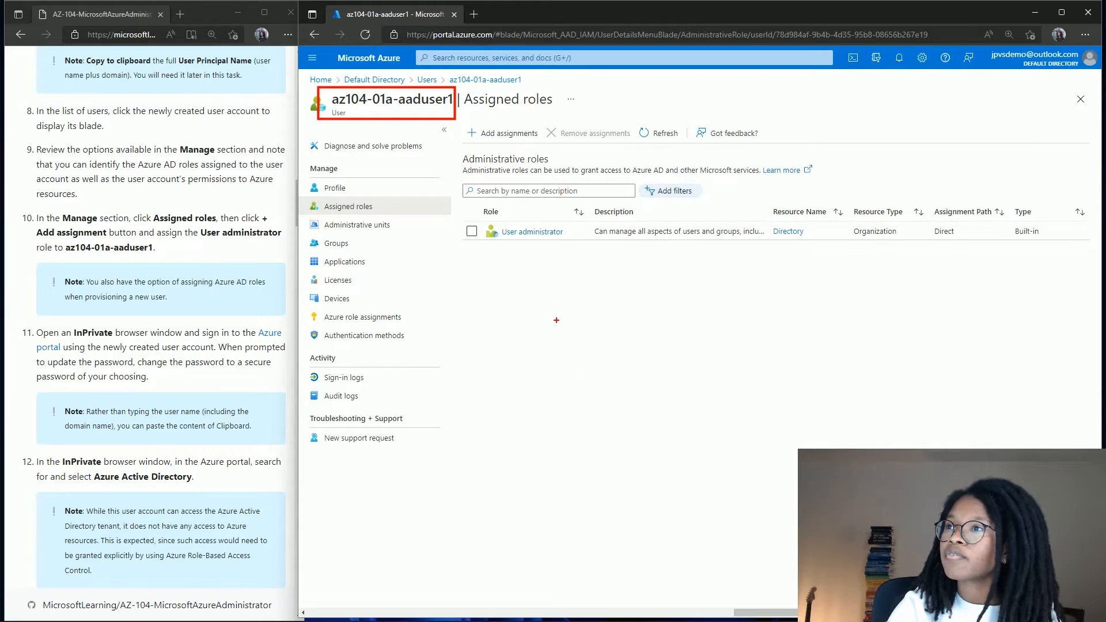
Open an InPrivate window at the Azure portal sign-in page.
{"action": "left_click", "coordinate": [1086, 34]}
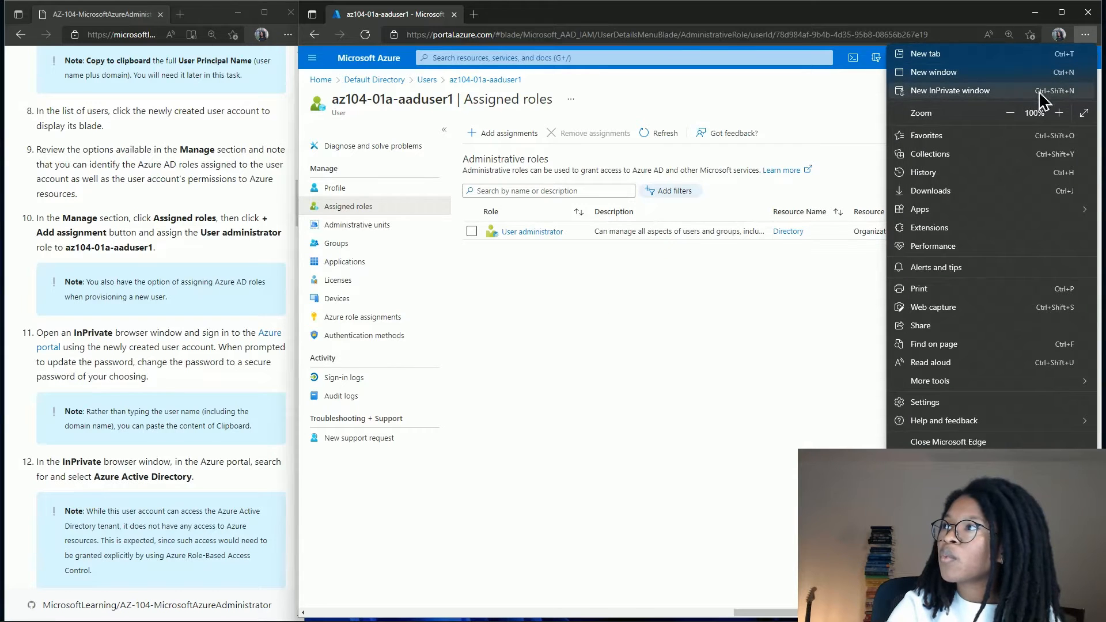
{"action": "left_click", "coordinate": [1039, 91]}
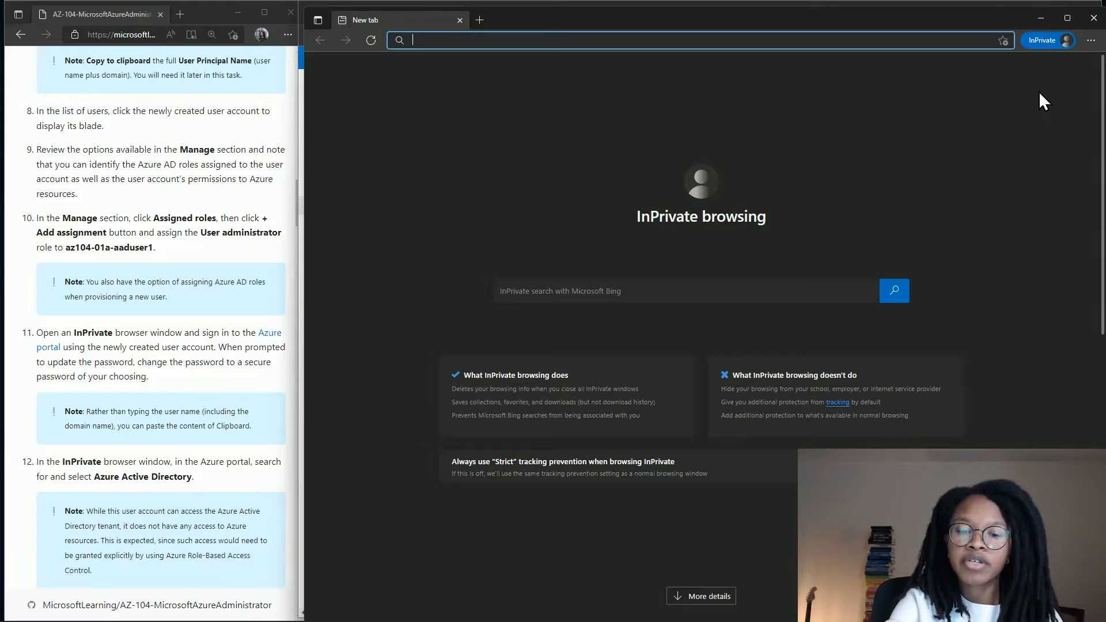
{"action": "type", "text": "portal.azure.com"}
{"action": "key", "text": "Return"}
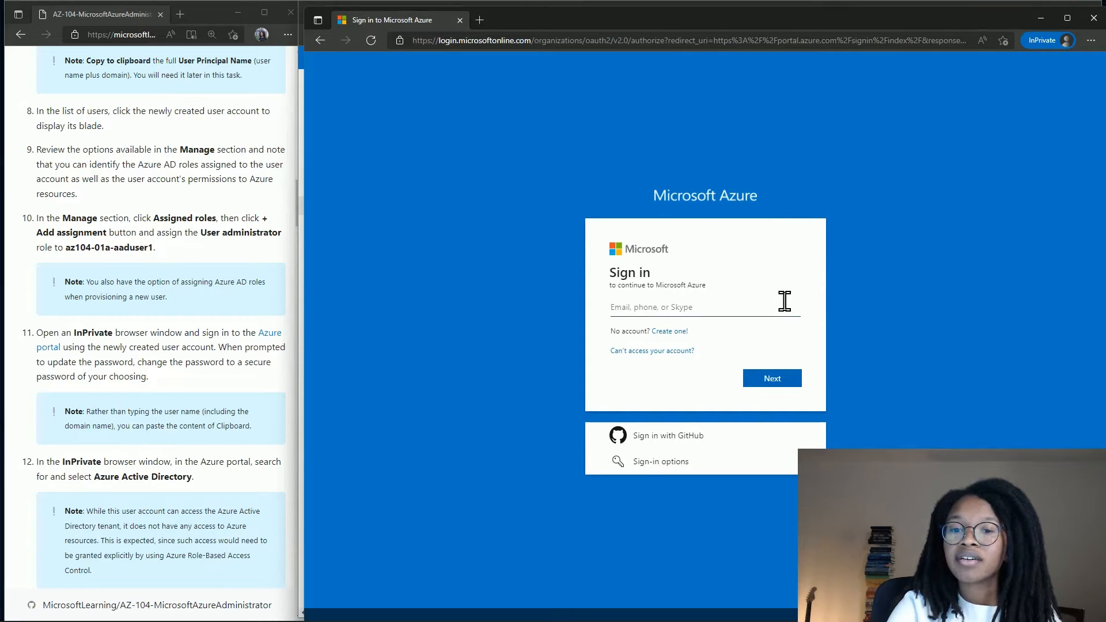
Copy the test user's principal name from the main portal window.
{"action": "left_click", "coordinate": [1039, 19]}
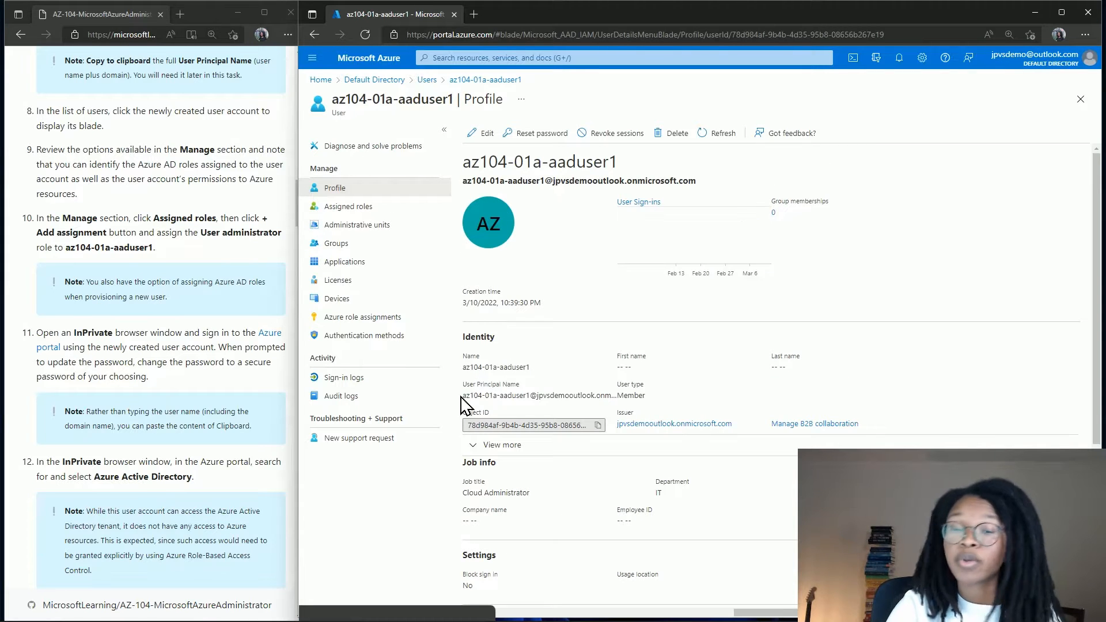
{"action": "left_click_drag", "start_coordinate": [462, 396], "coordinate": [600, 398]}
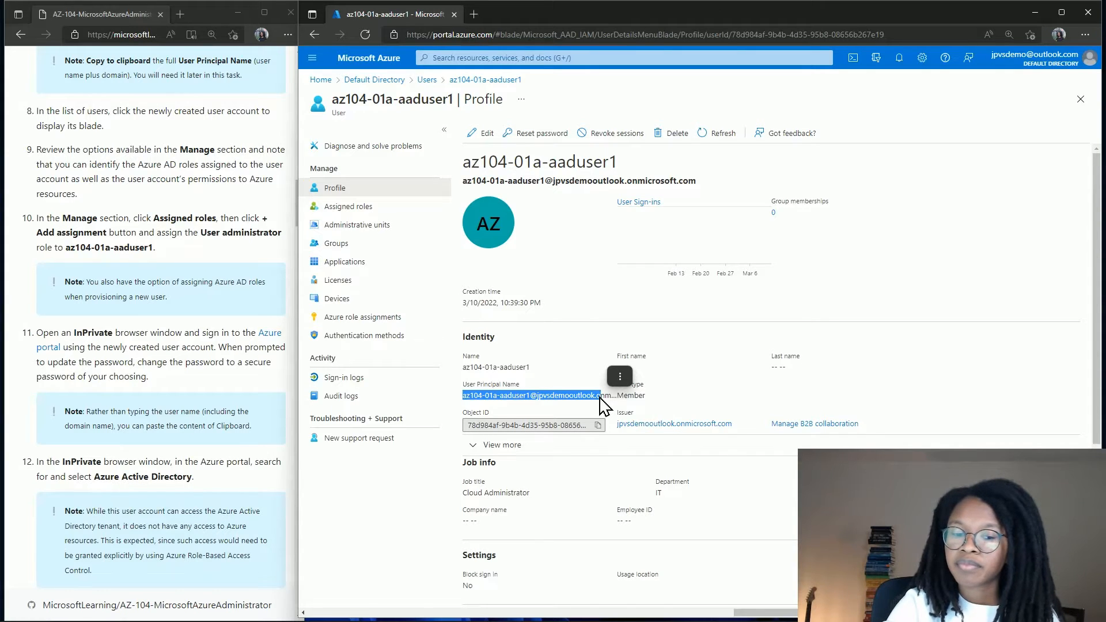
{"action": "key", "text": "ctrl+c"}
{"action": "key", "text": "ctrl+shift+n"}
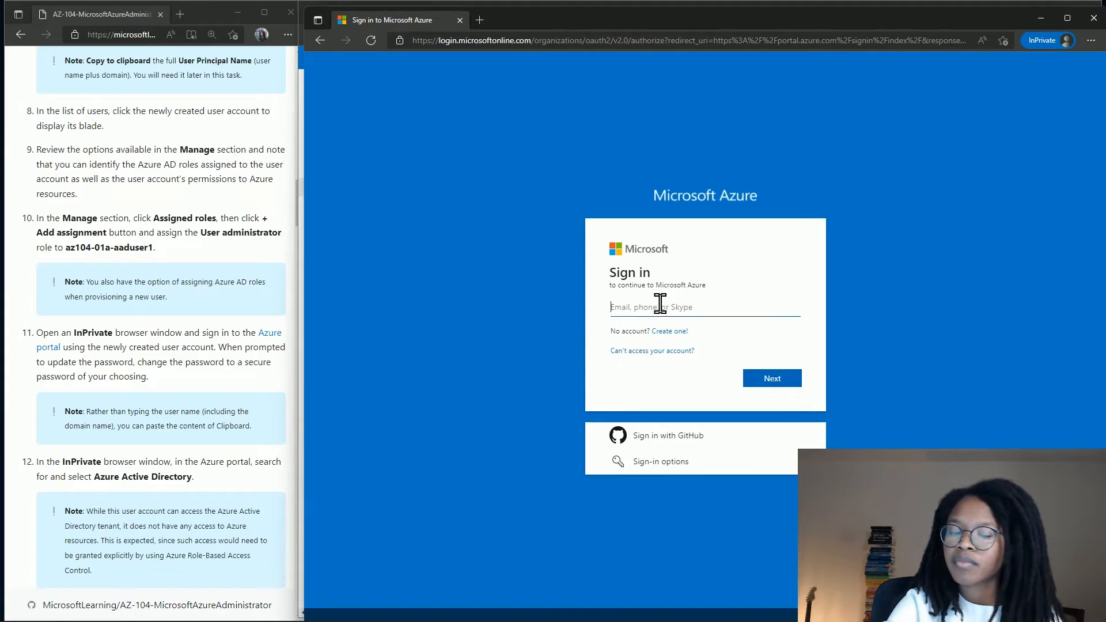
Sign in with the pasted az104-01a-aaduser1 principal name and its initial password.
{"action": "key", "text": "ctrl+v"}
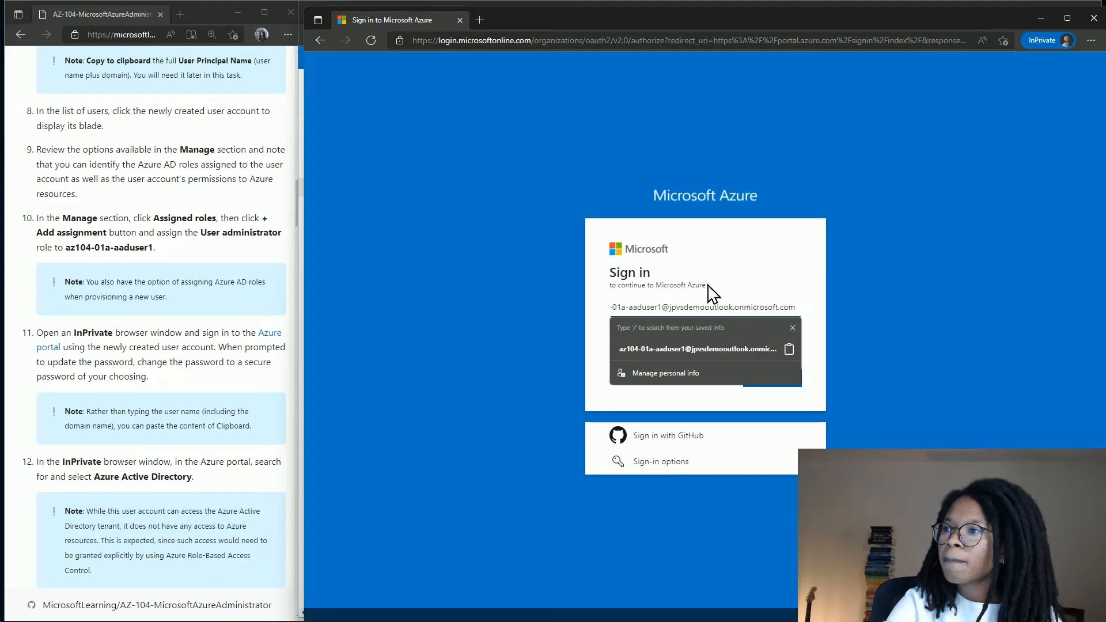
{"action": "left_click", "coordinate": [710, 291]}
{"action": "left_click", "coordinate": [763, 380]}
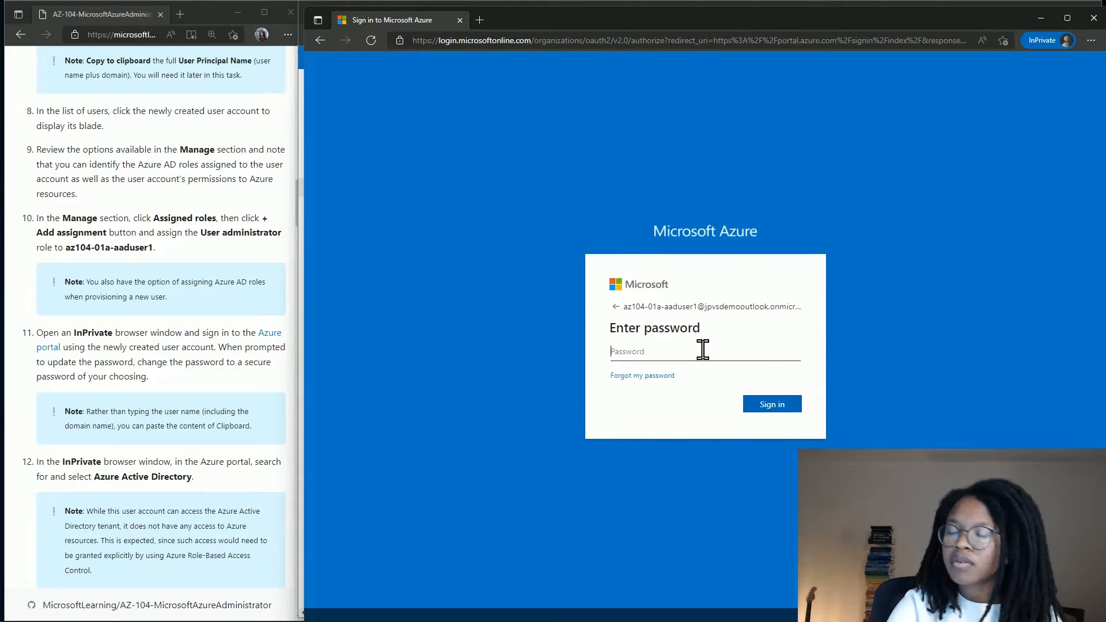
{"action": "type", "text": "••••••"}
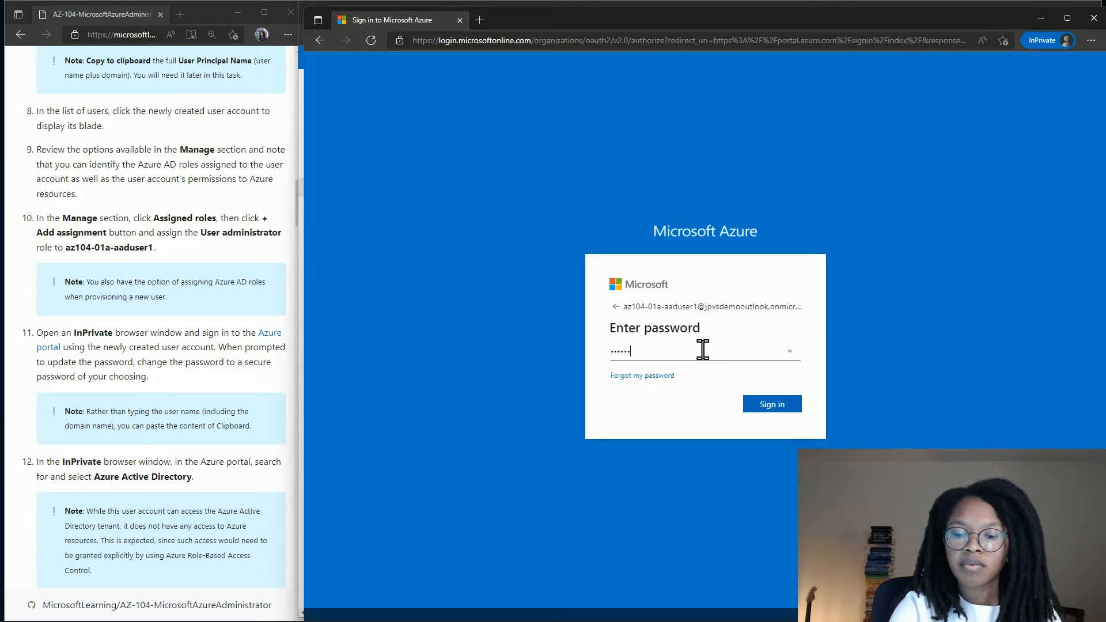
{"action": "type", "text": "••••••••"}
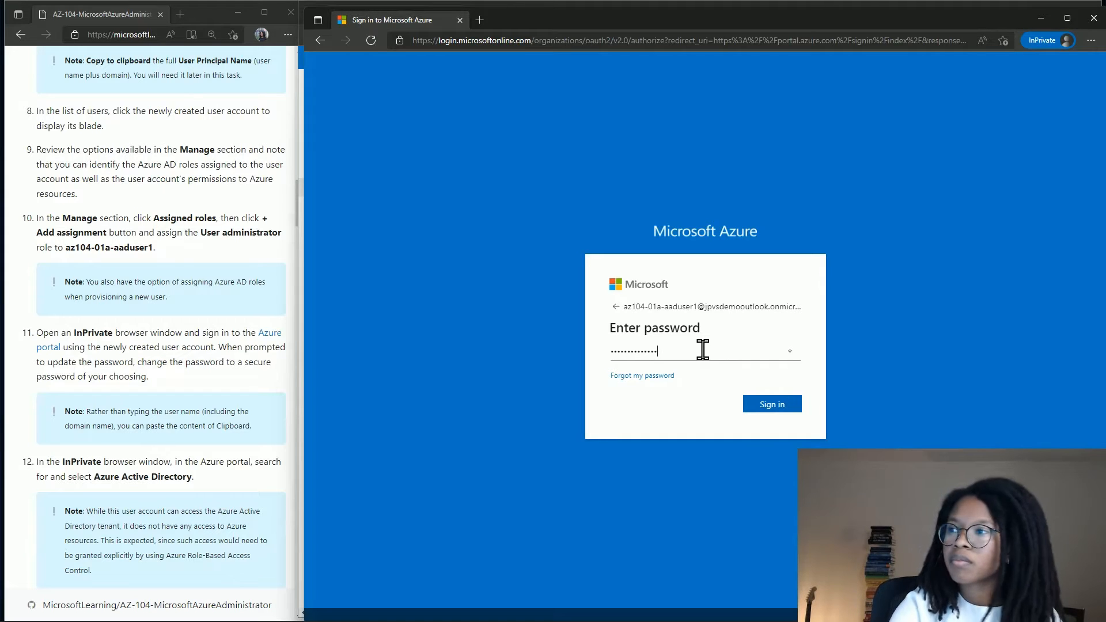
{"action": "left_click", "coordinate": [750, 403]}
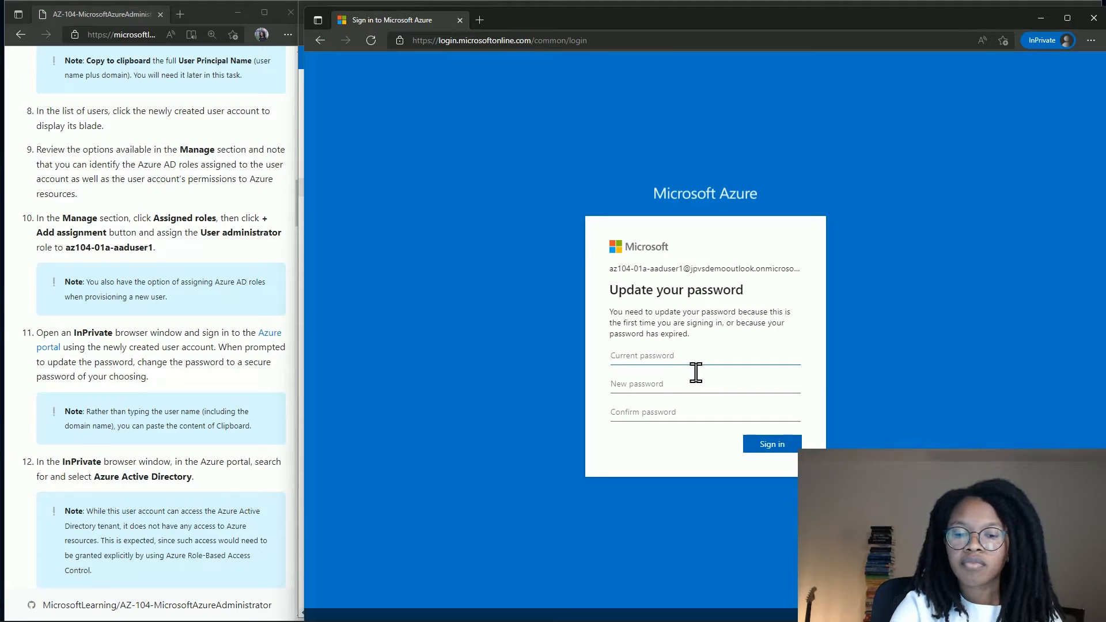
Replace the temporary password by entering the current, new and confirmed passwords.
{"action": "type", "text": "•••••••••••••"}
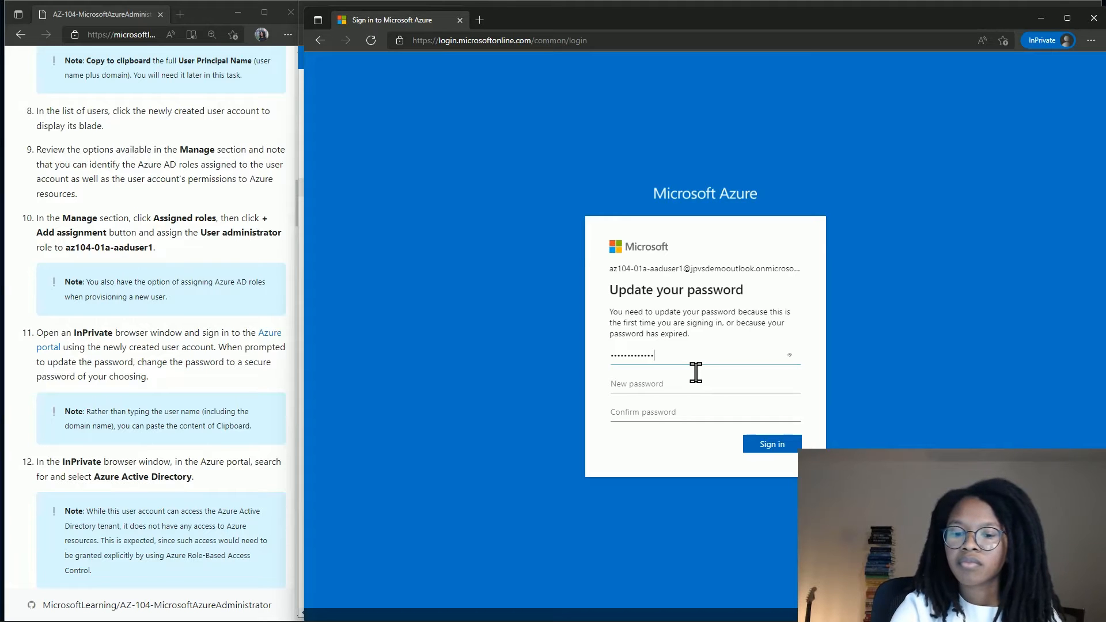
{"action": "key", "text": "Tab"}
{"action": "type", "text": "••"}
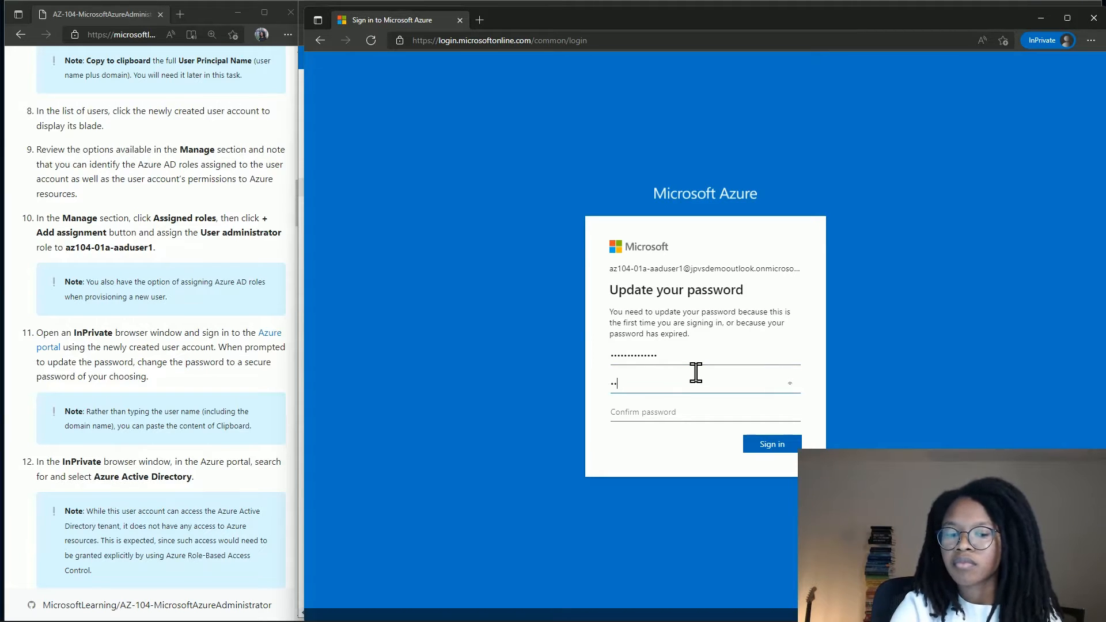
{"action": "type", "text": "•••••••••"}
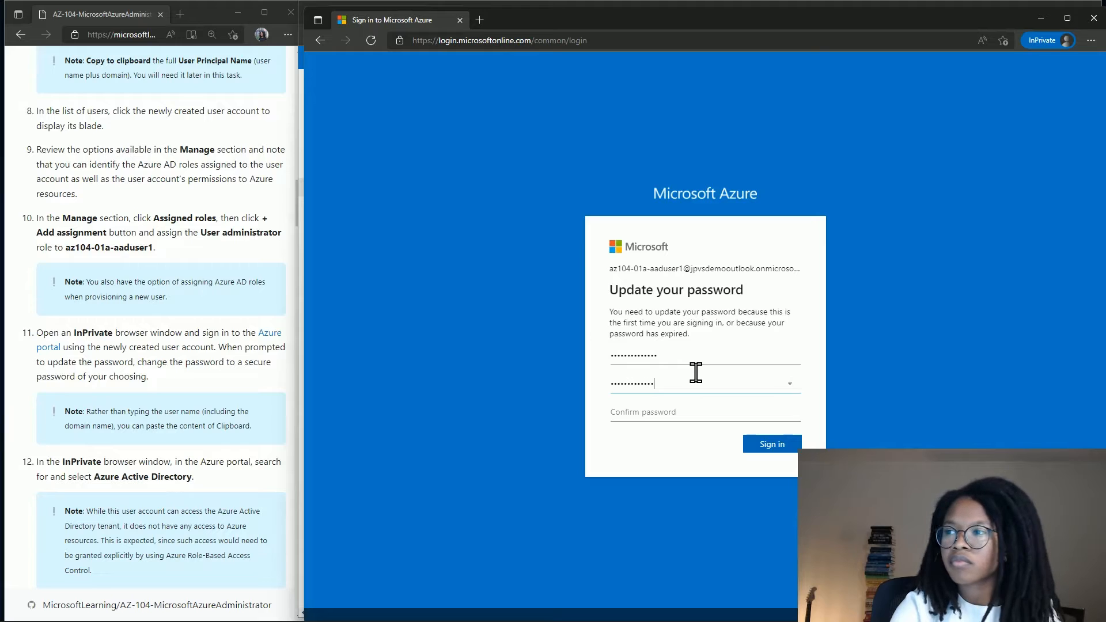
{"action": "key", "text": "ctrl+a"}
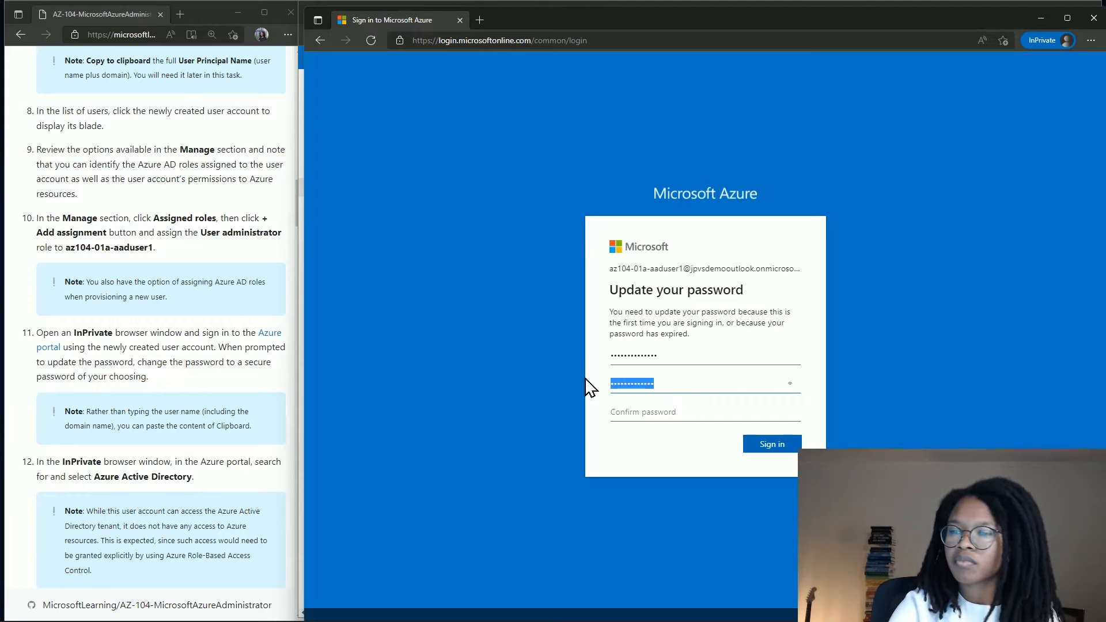
{"action": "key", "text": "BackSpace"}
{"action": "type", "text": "••••"}
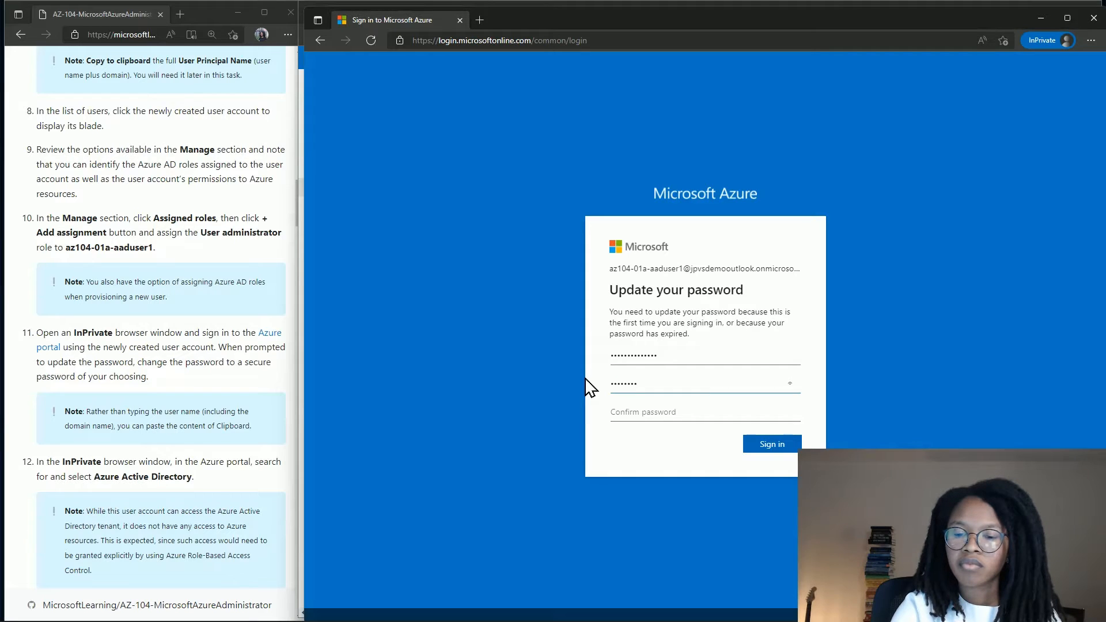
{"action": "type", "text": "•••"}
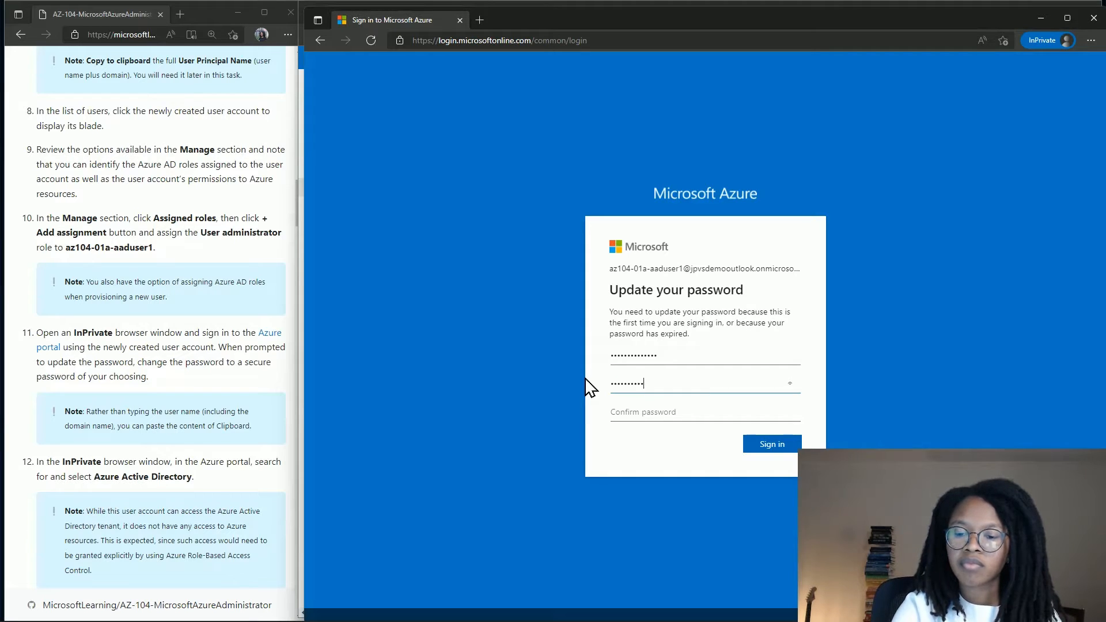
{"action": "type", "text": "••"}
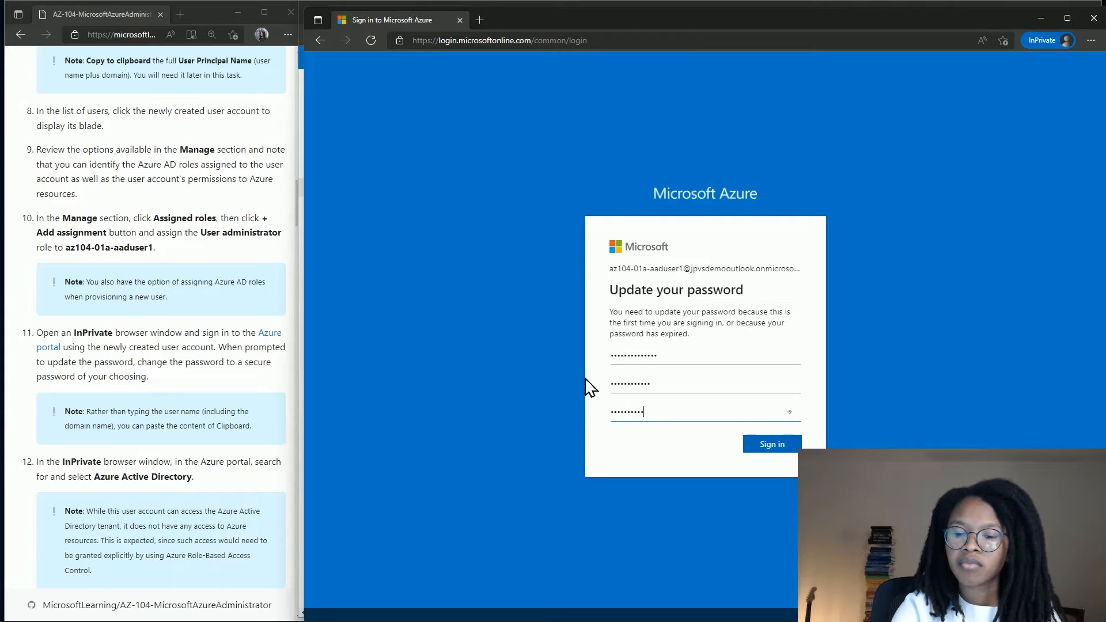
{"action": "type", "text": "••"}
{"action": "left_click", "coordinate": [760, 455]}
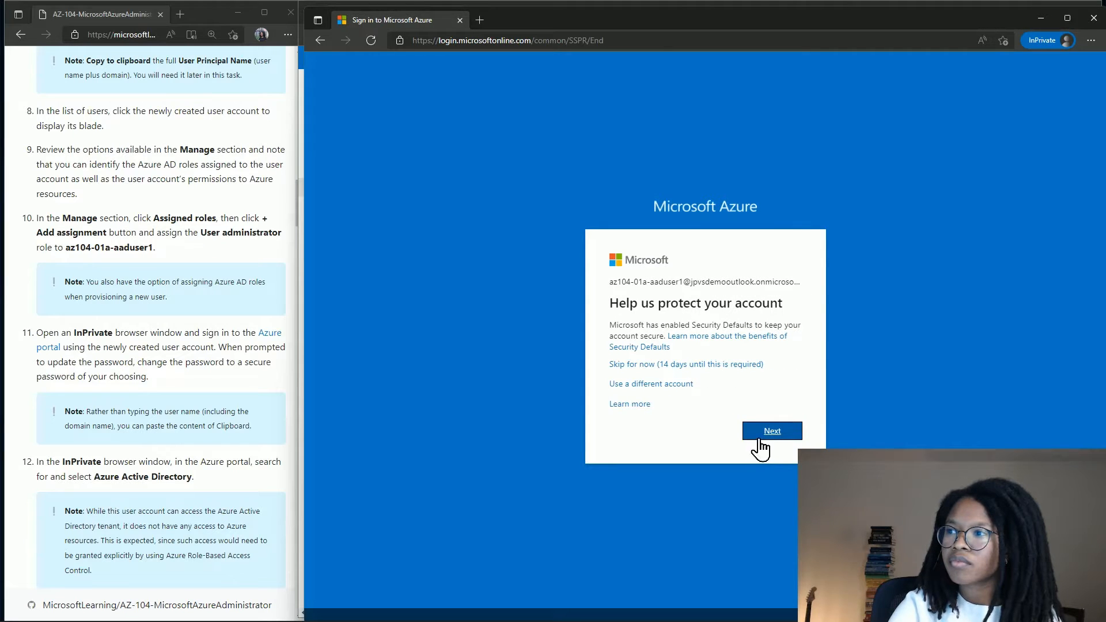
Skip the extra security setup and choose to stay signed in.
{"action": "left_click", "coordinate": [738, 365]}
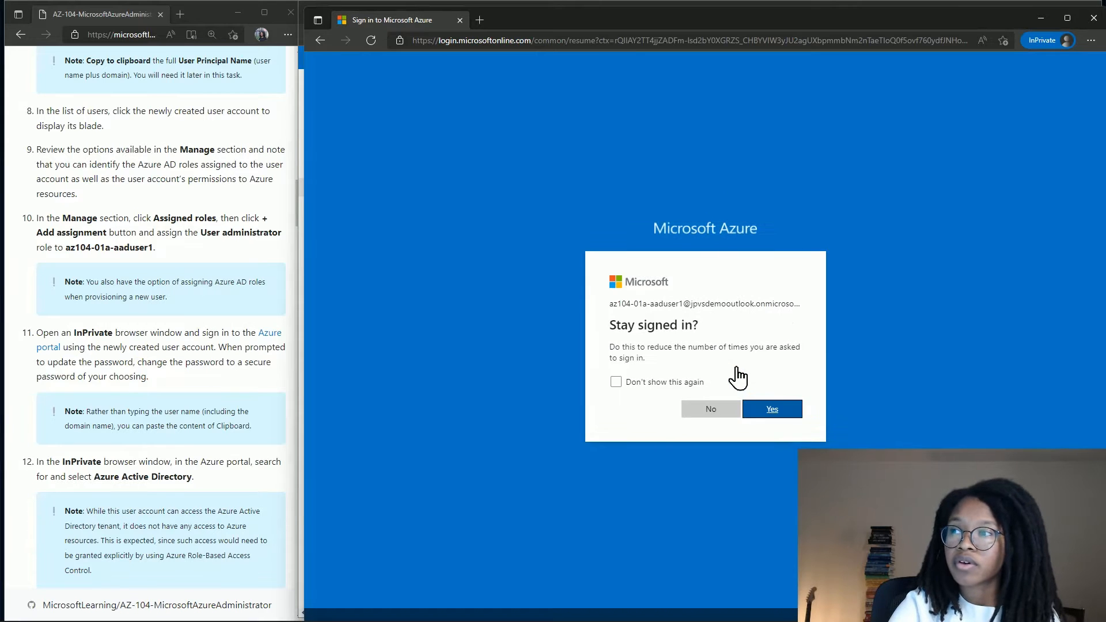
{"action": "left_click", "coordinate": [771, 415]}
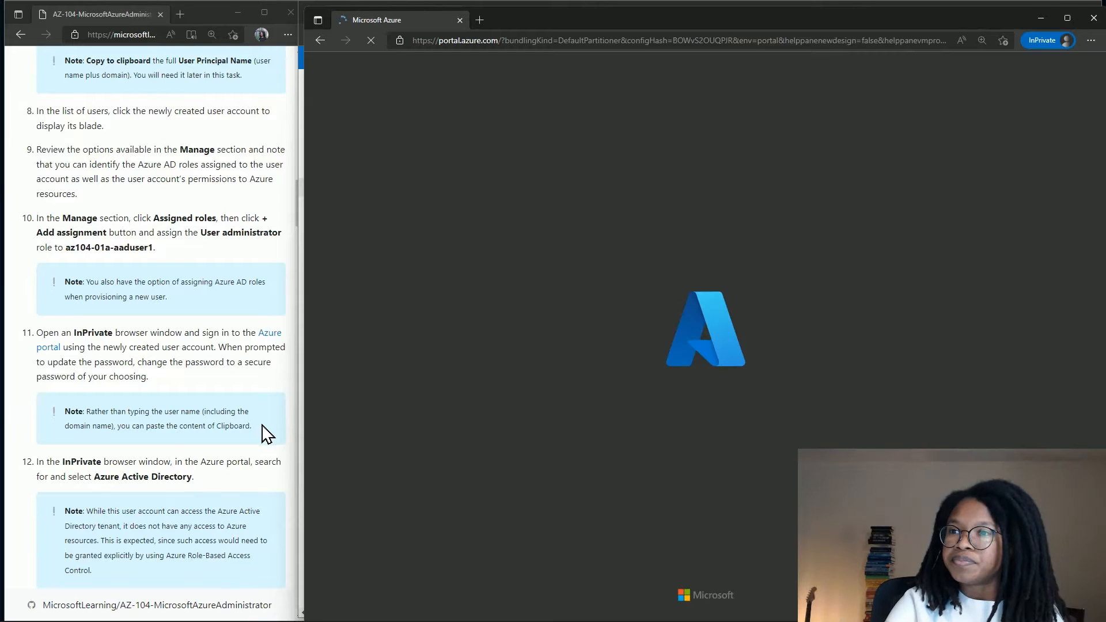
{"action": "scroll", "coordinate": [264, 432], "scroll_direction": "down", "scroll_amount": 3}
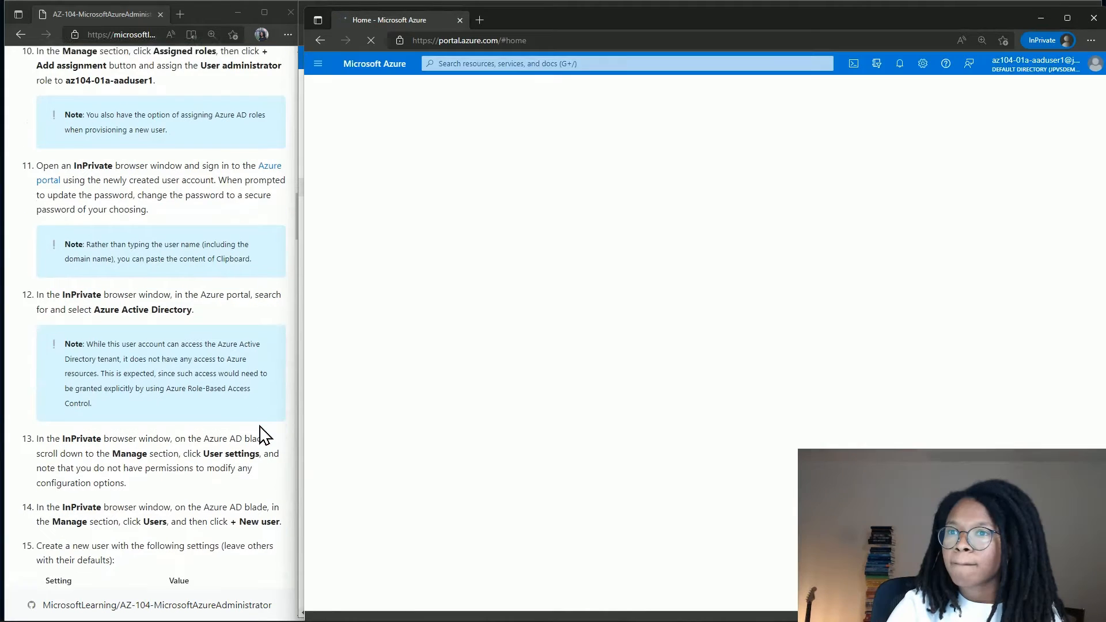
{"action": "scroll", "coordinate": [264, 433], "scroll_direction": "down", "scroll_amount": 3}
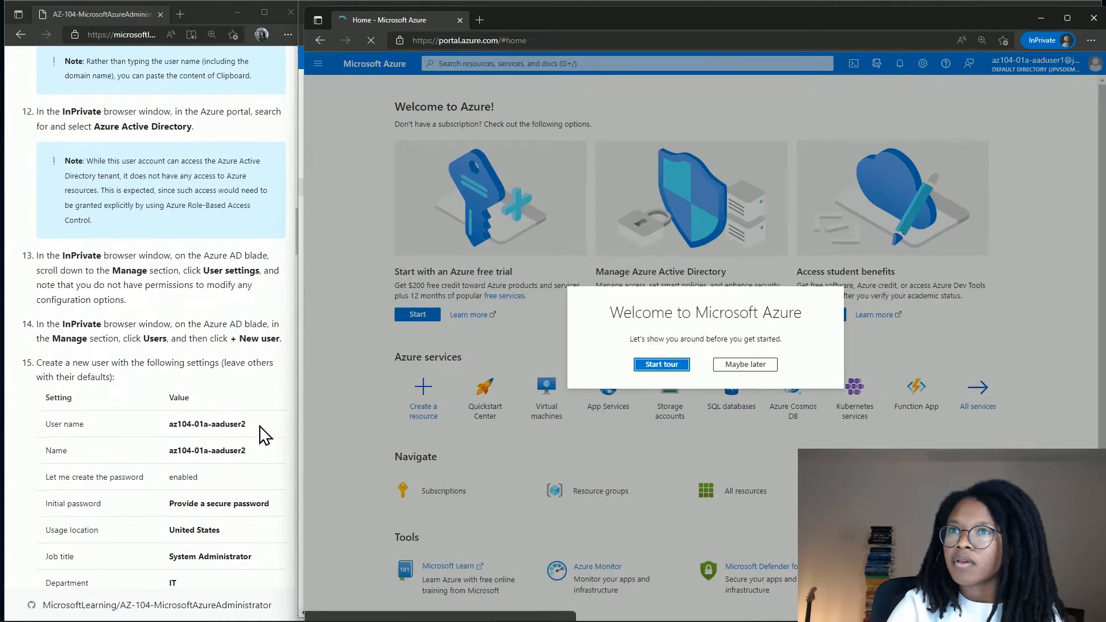
Choose Maybe later on the welcome tour and go to Azure Active Directory.
{"action": "scroll", "coordinate": [254, 300], "scroll_direction": "up", "scroll_amount": 3}
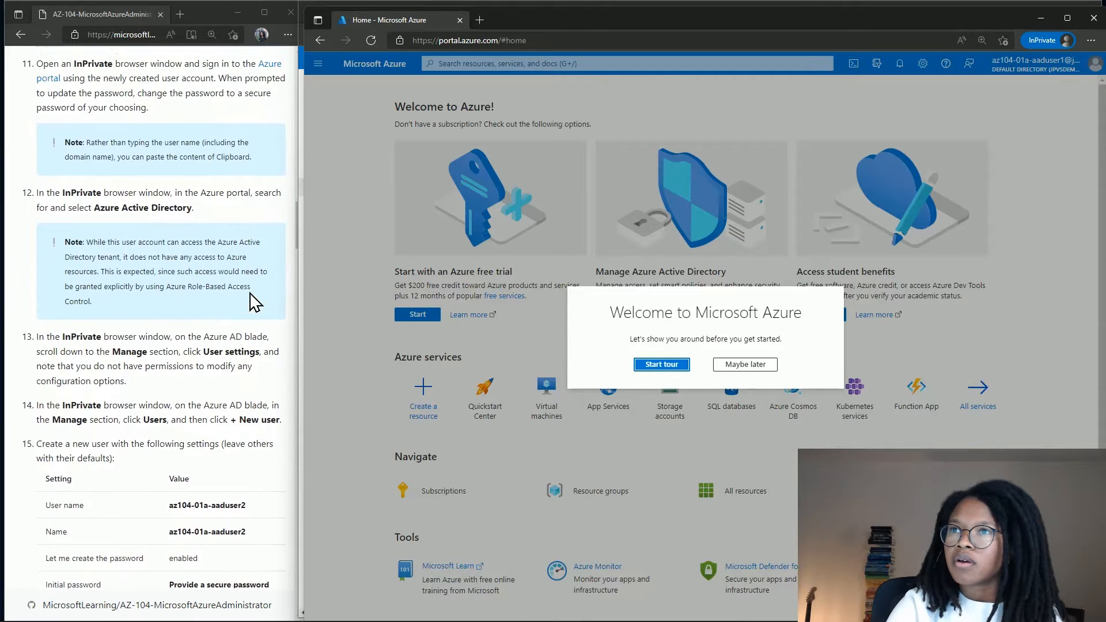
{"action": "scroll", "coordinate": [254, 301], "scroll_direction": "down", "scroll_amount": 2}
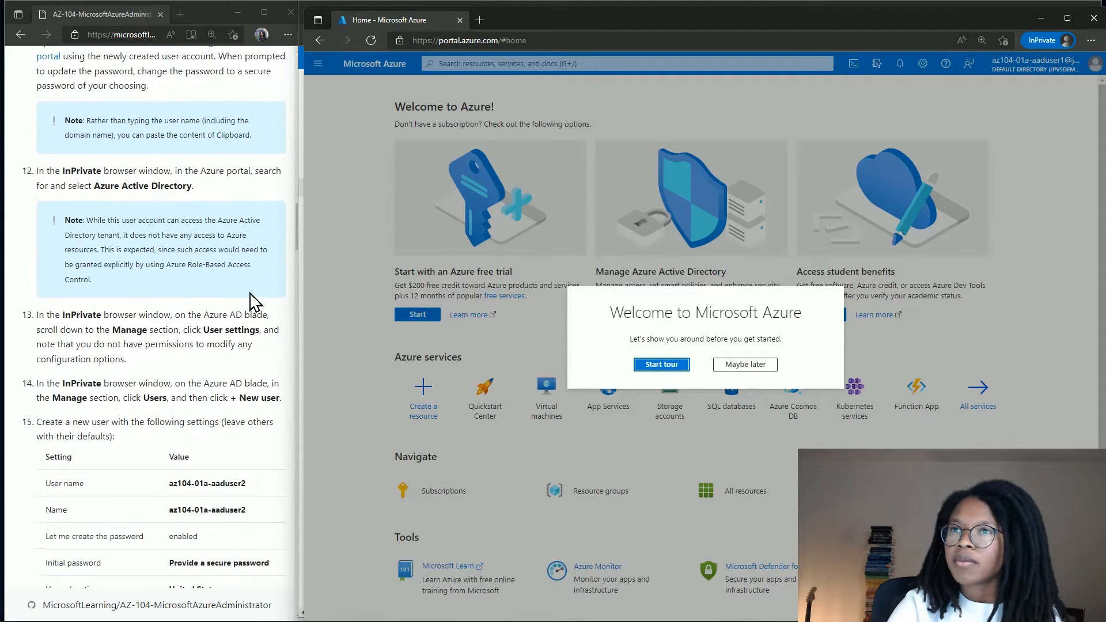
{"action": "left_click", "coordinate": [371, 251]}
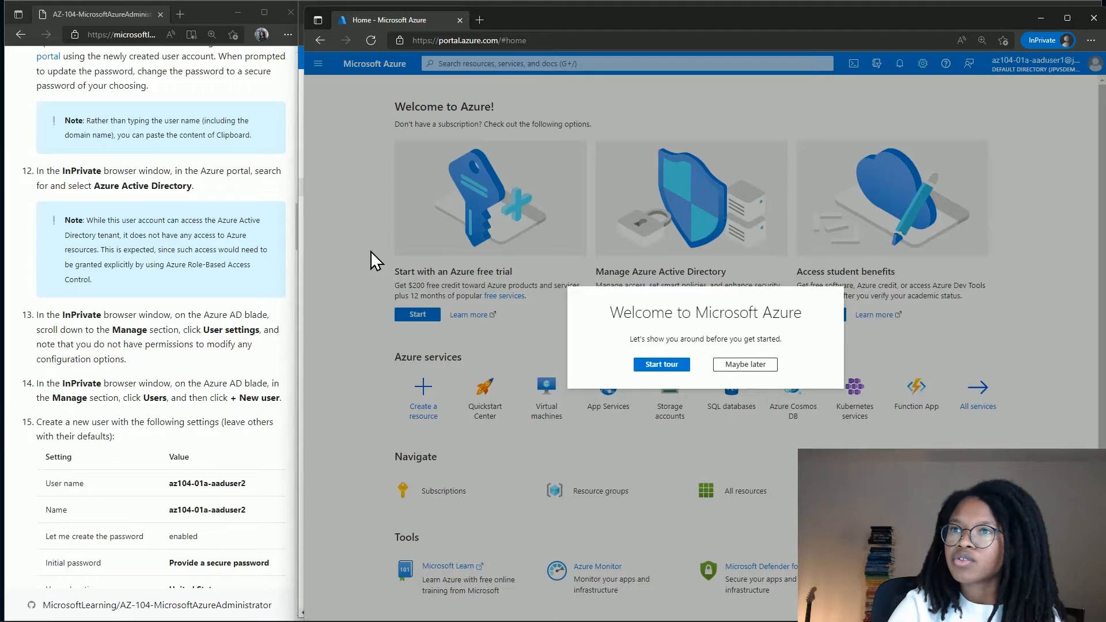
{"action": "left_click", "coordinate": [745, 365]}
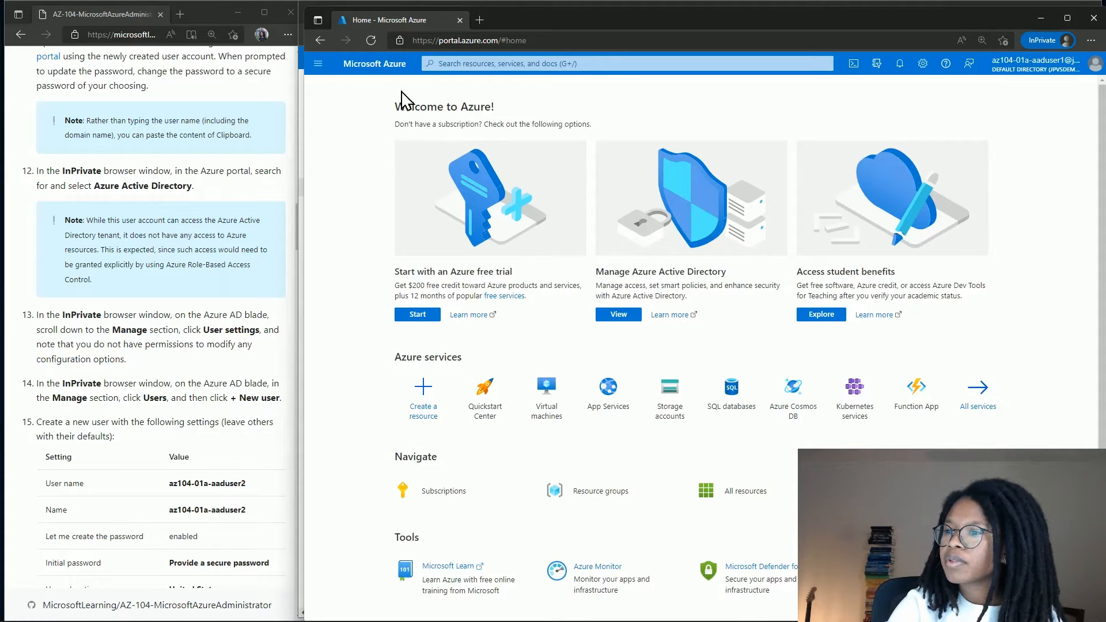
{"action": "left_click", "coordinate": [318, 63]}
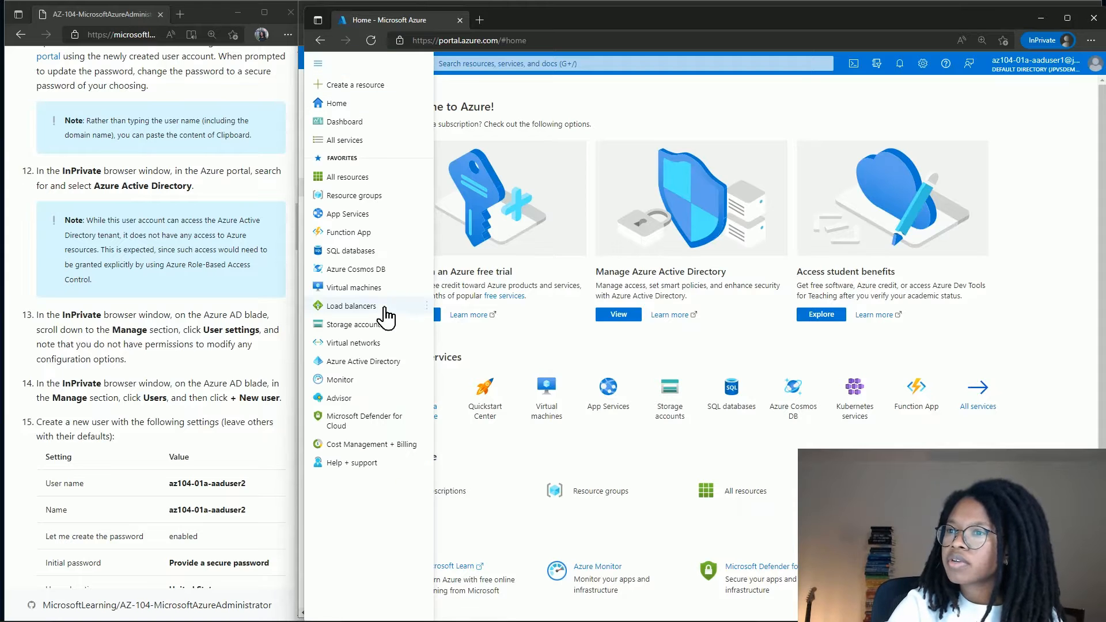
{"action": "left_click", "coordinate": [374, 362]}
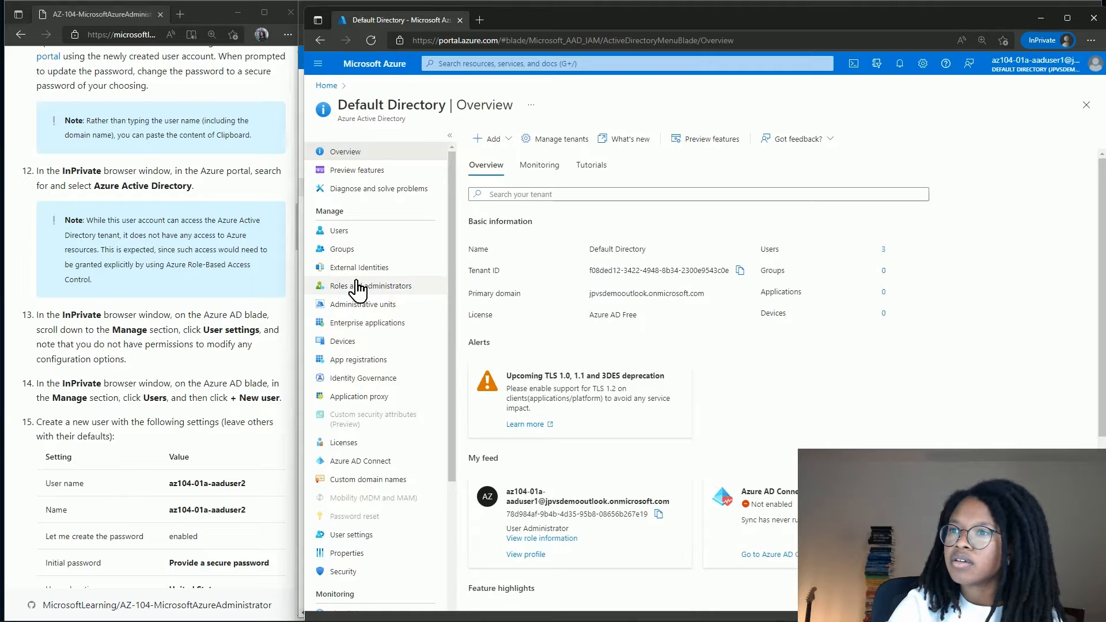
Check the Default Directory's user settings, then list all of its users.
{"action": "left_click", "coordinate": [353, 536]}
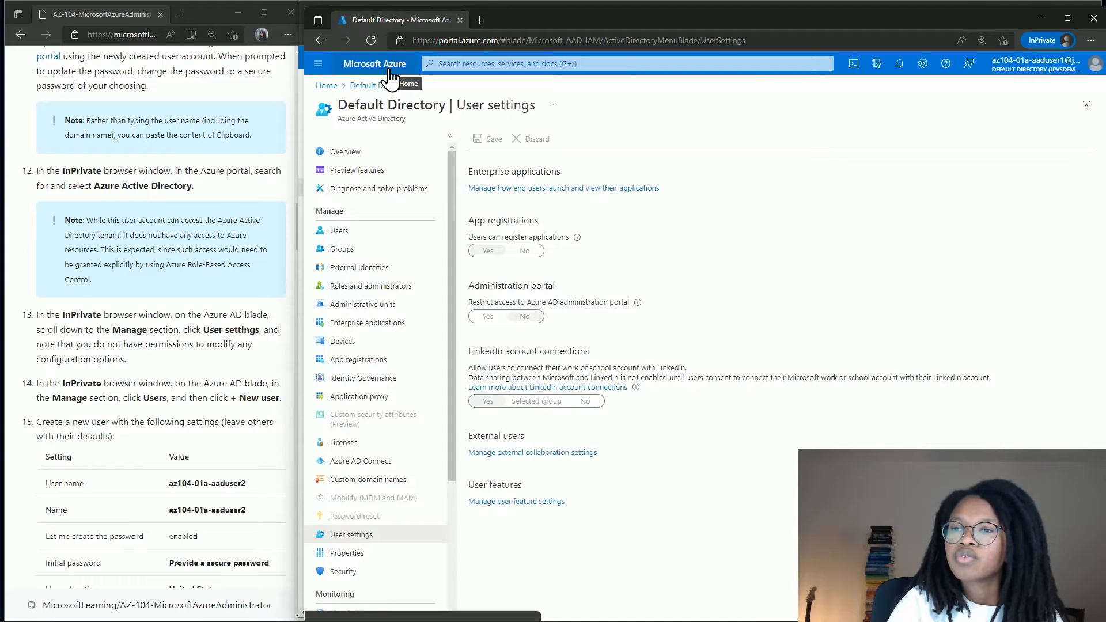
{"action": "left_click", "coordinate": [377, 230]}
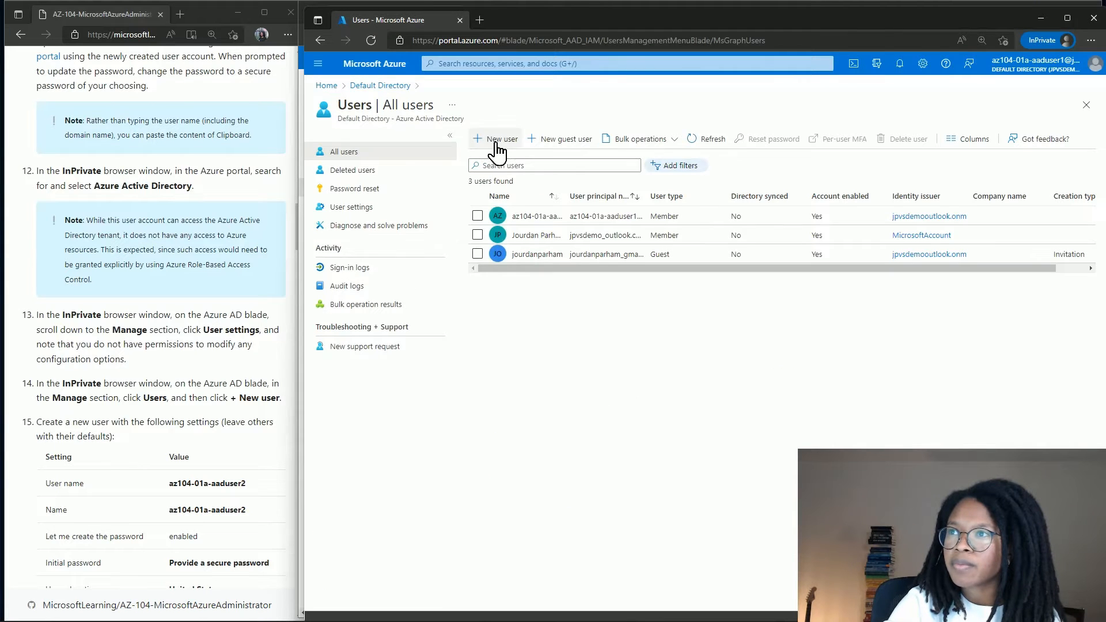
Start a new user with user name and name az104-01a-aaduser2, pasted from the lab.
{"action": "left_click", "coordinate": [496, 141]}
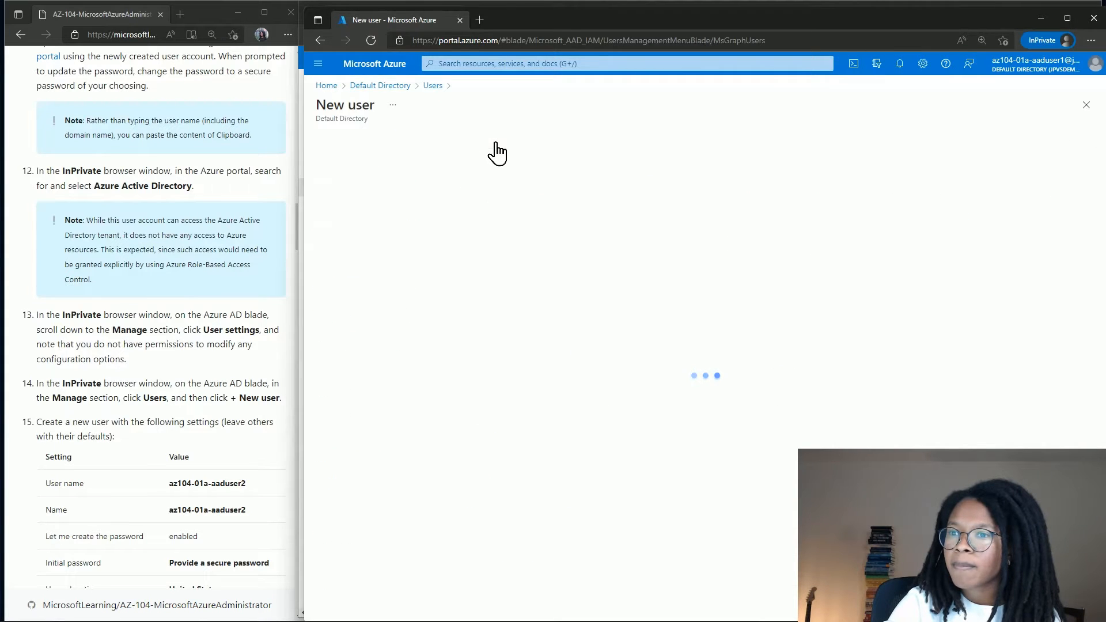
{"action": "scroll", "coordinate": [212, 328], "scroll_direction": "down", "scroll_amount": 2}
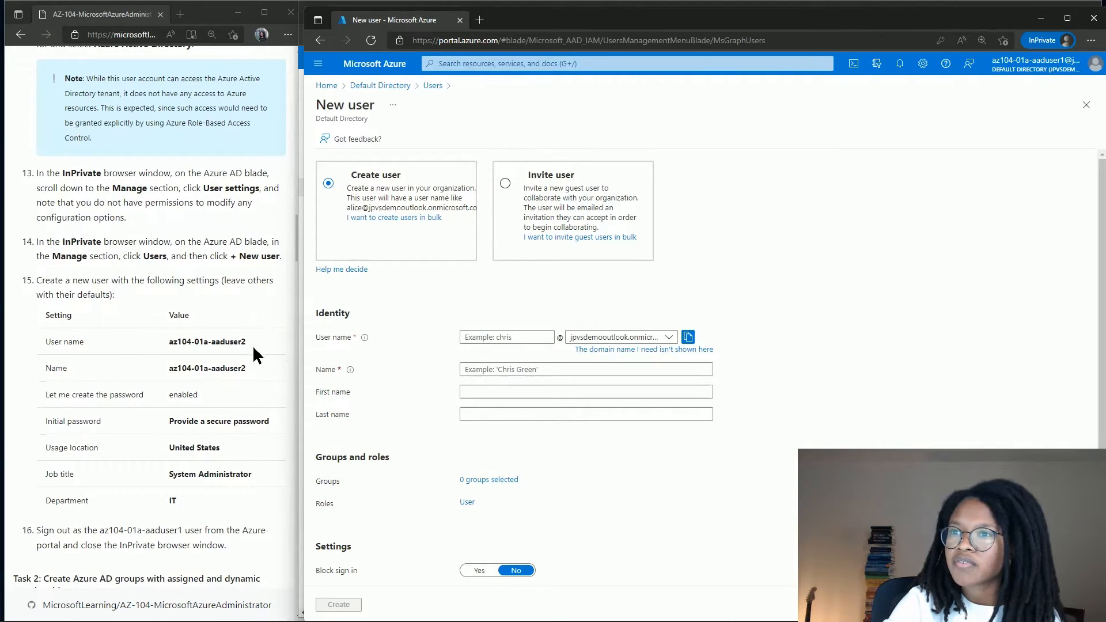
{"action": "left_click_drag", "start_coordinate": [253, 344], "coordinate": [171, 342]}
{"action": "key", "text": "ctrl+c"}
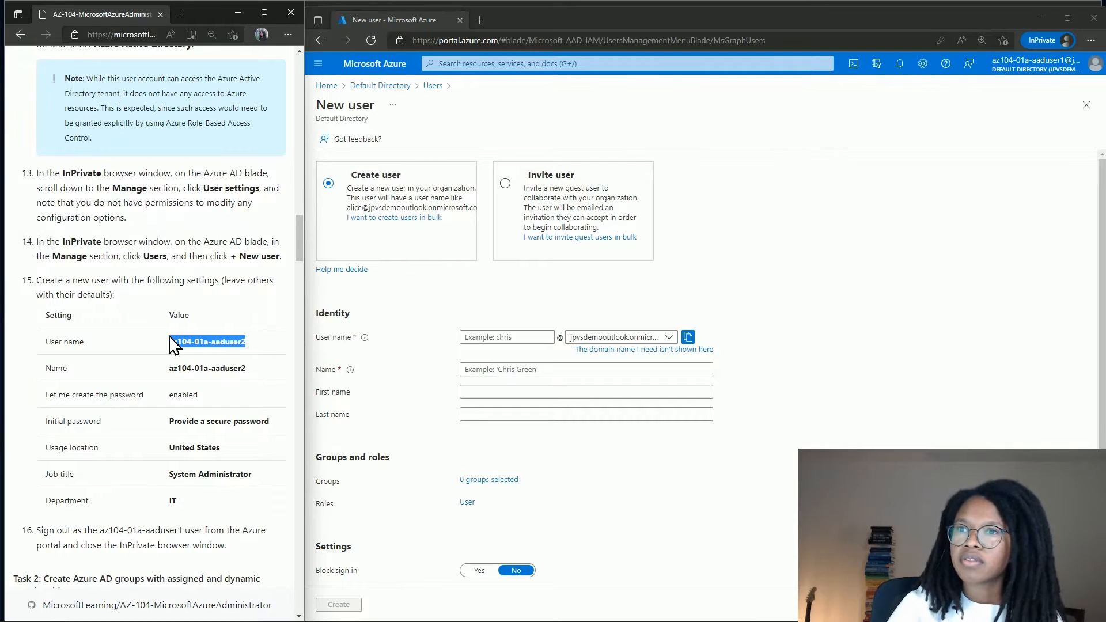
{"action": "left_click", "coordinate": [486, 337]}
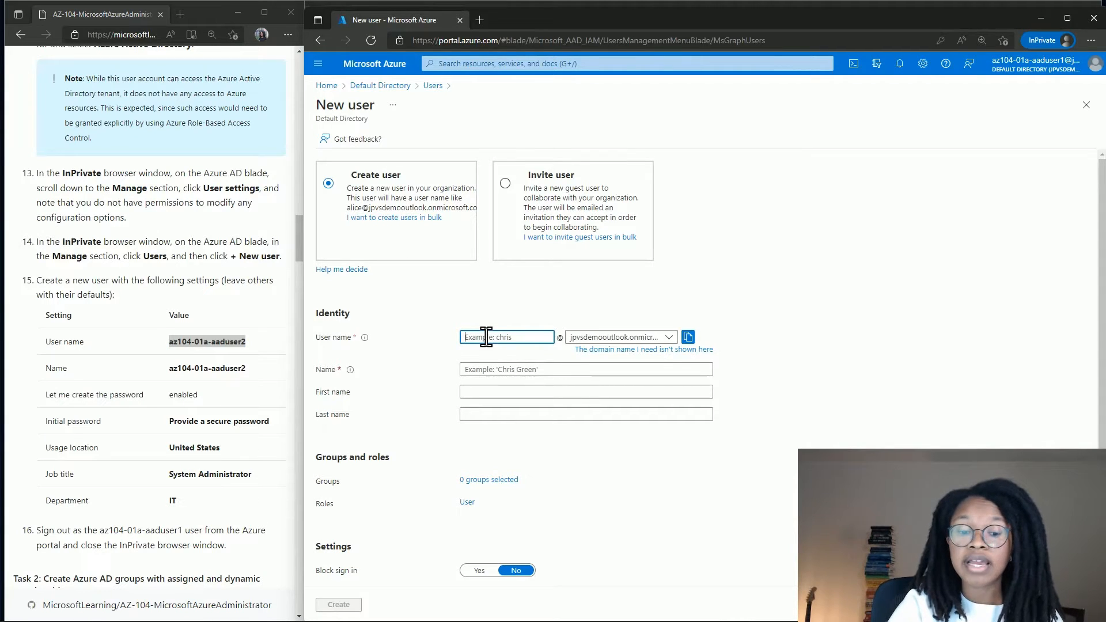
{"action": "key", "text": "ctrl+v"}
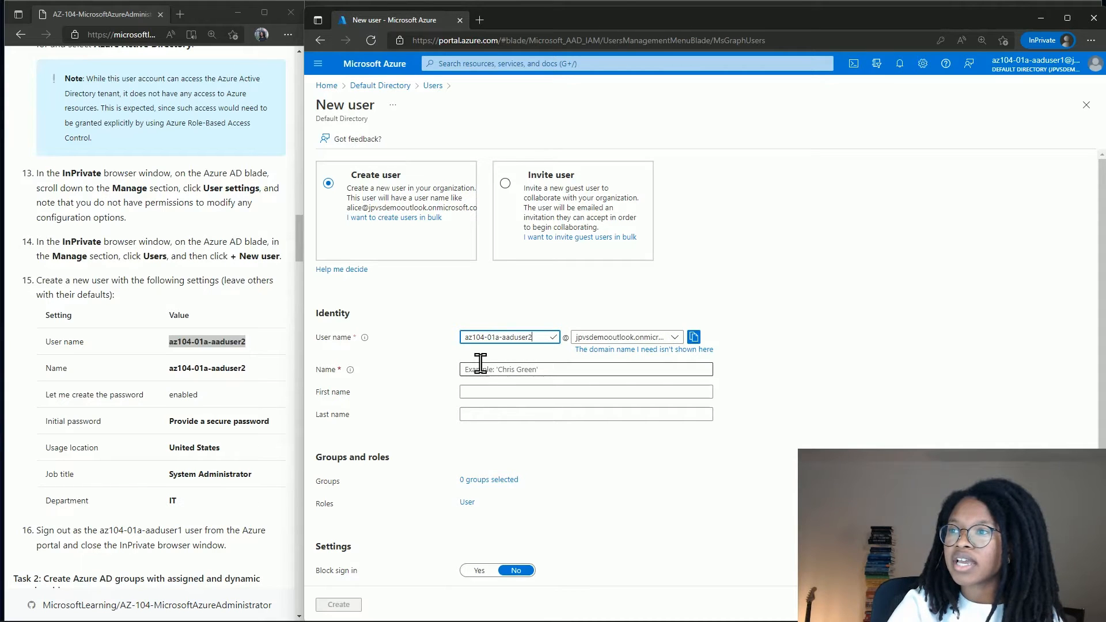
{"action": "left_click", "coordinate": [480, 364]}
{"action": "key", "text": "ctrl+v"}
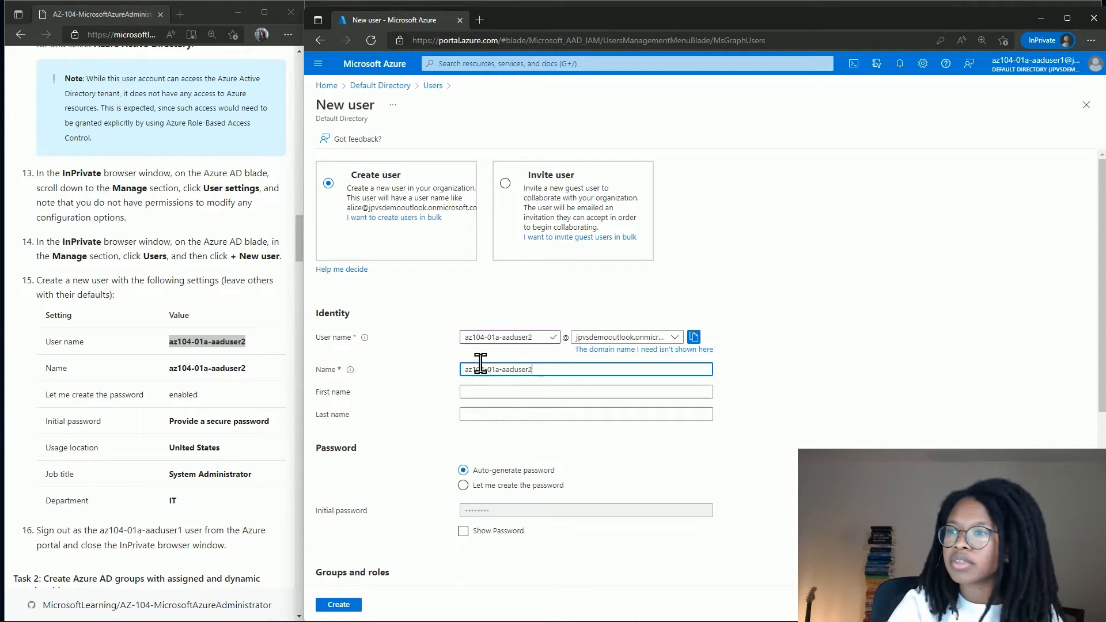
Choose 'Let me create the password' and enter a self-chosen initial password.
{"action": "scroll", "coordinate": [487, 450], "scroll_direction": "down", "scroll_amount": 3}
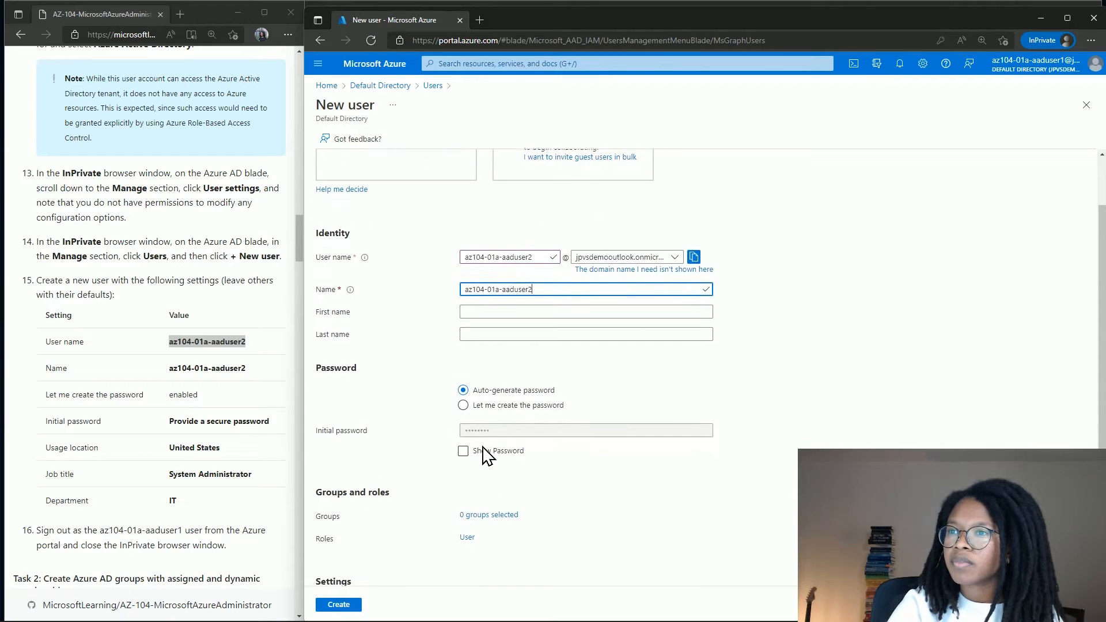
{"action": "left_click", "coordinate": [486, 448]}
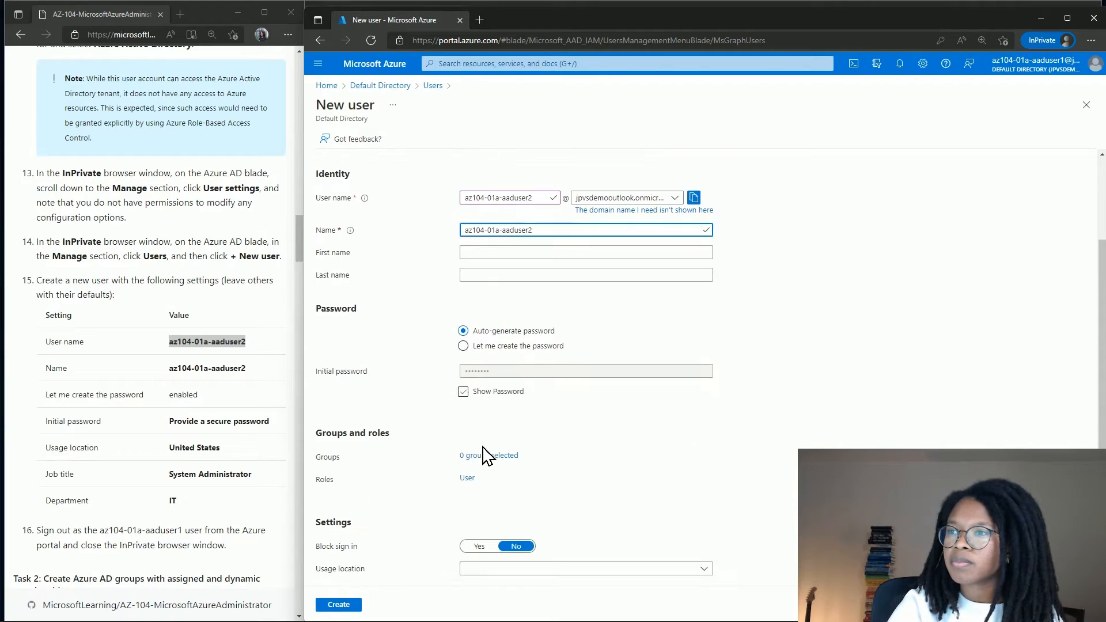
{"action": "left_click", "coordinate": [471, 351]}
{"action": "left_click", "coordinate": [473, 367]}
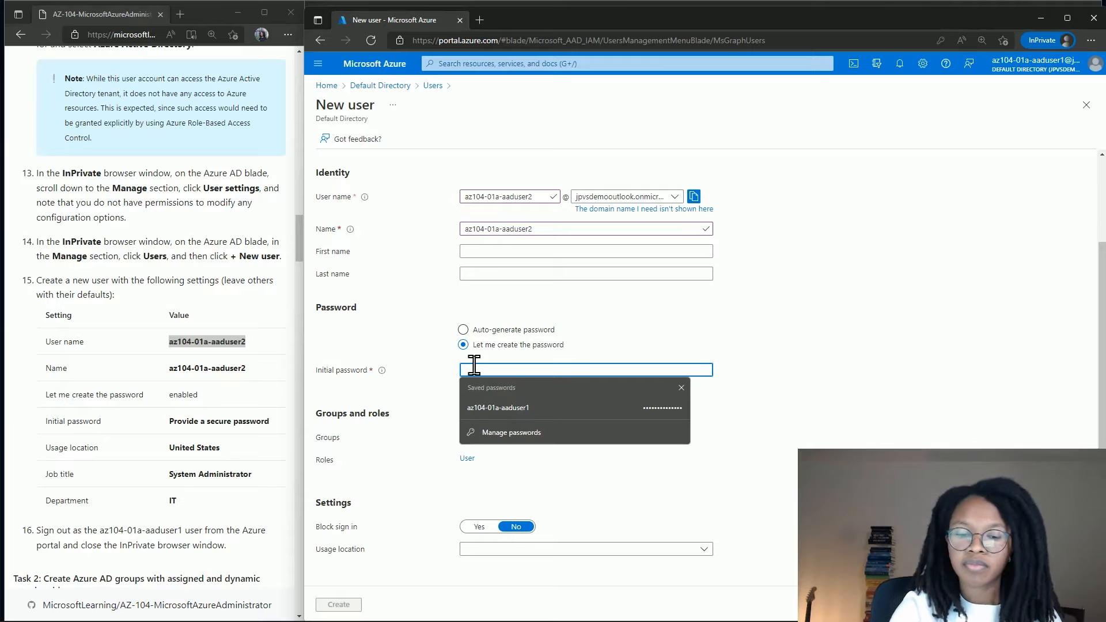
{"action": "type", "text": "•••"}
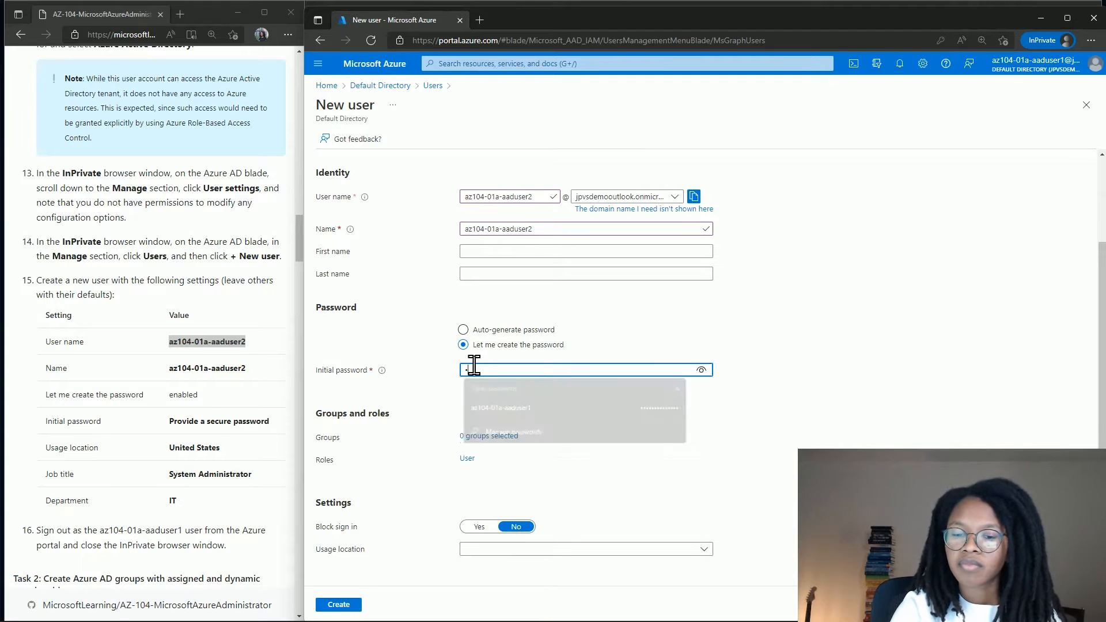
{"action": "type", "text": "•••"}
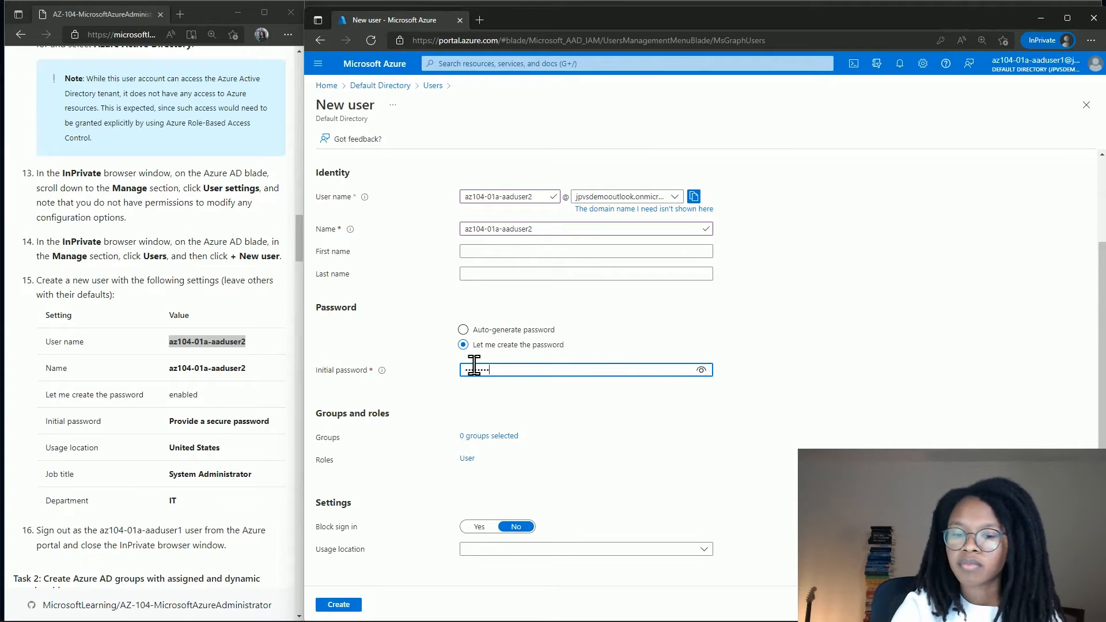
{"action": "key", "text": "Tab"}
{"action": "scroll", "coordinate": [474, 365], "scroll_direction": "down", "scroll_amount": 2}
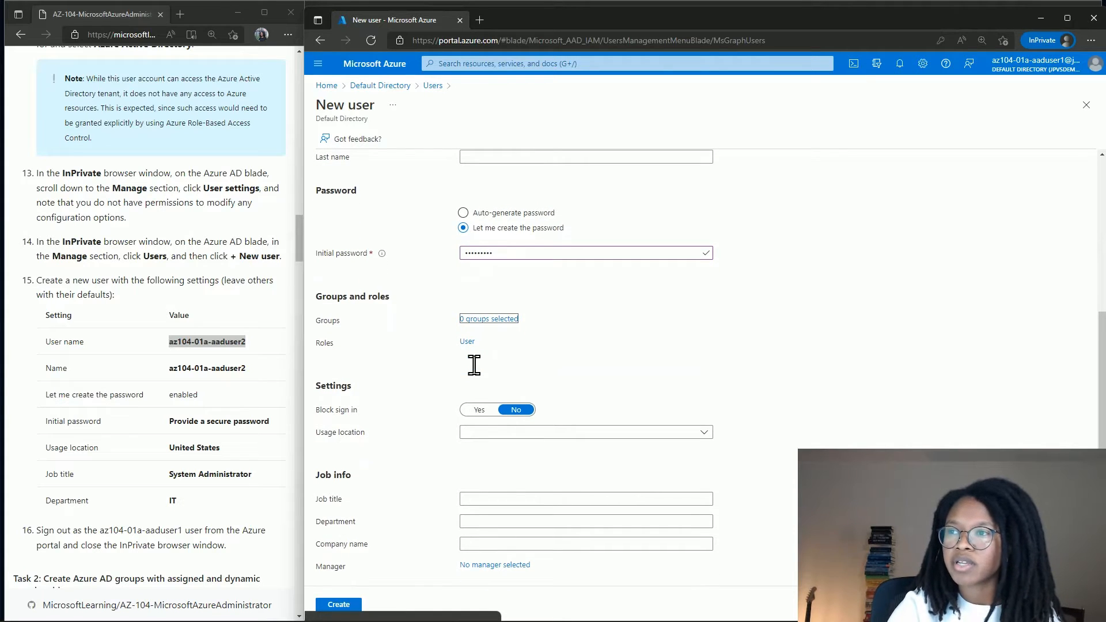
{"action": "scroll", "coordinate": [474, 366], "scroll_direction": "down", "scroll_amount": 1}
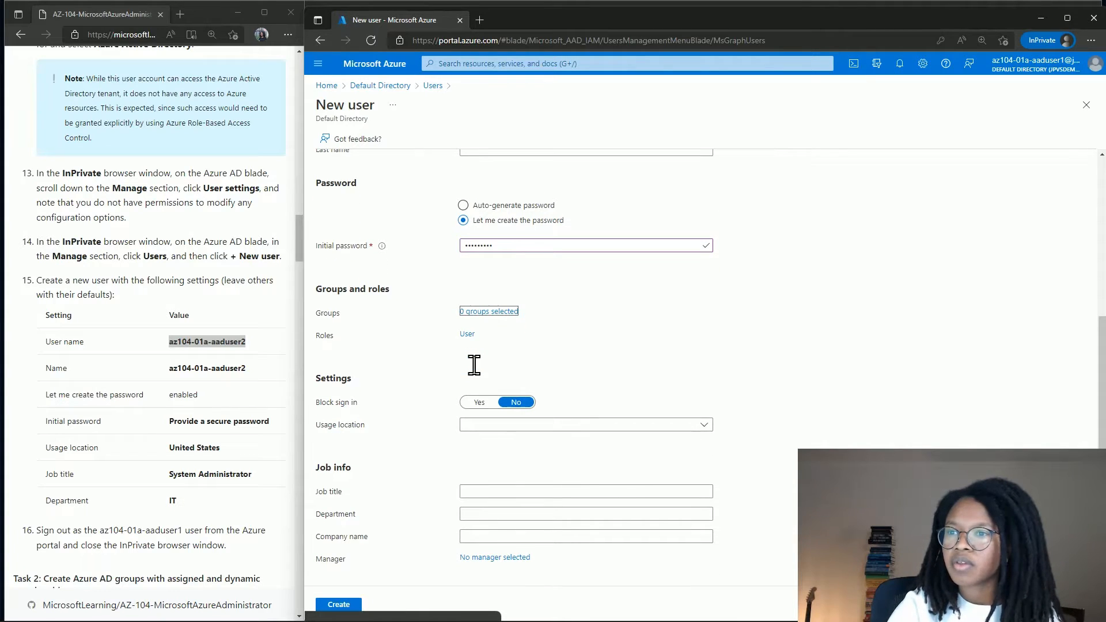
Fill in job title System Administrator and department IT for az104-01a-aaduser2.
{"action": "left_click", "coordinate": [500, 491]}
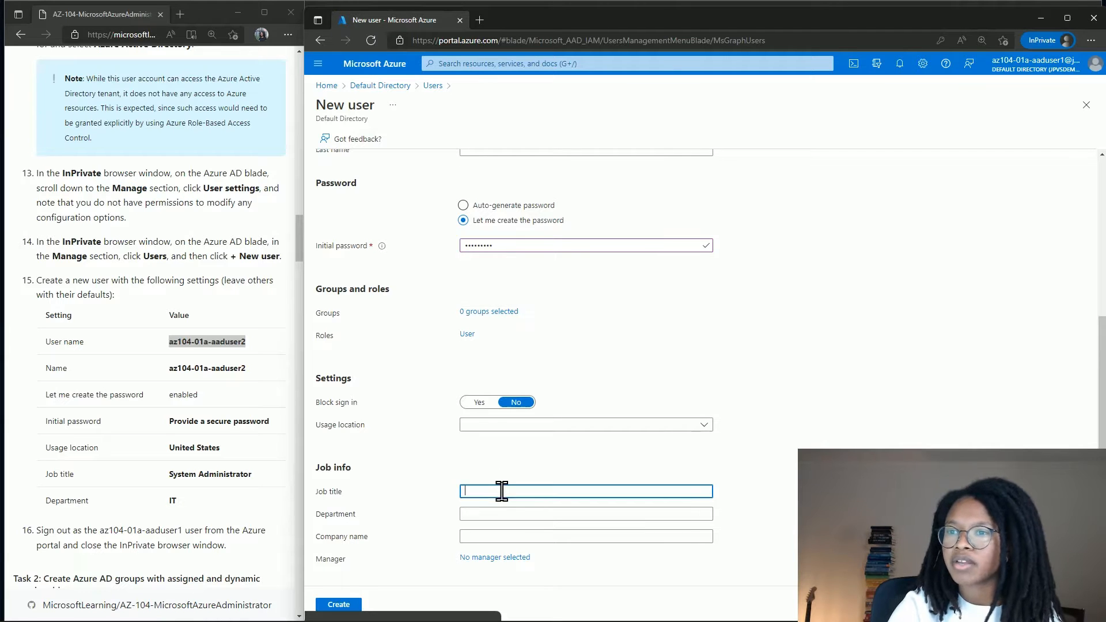
{"action": "type", "text": "Syste"}
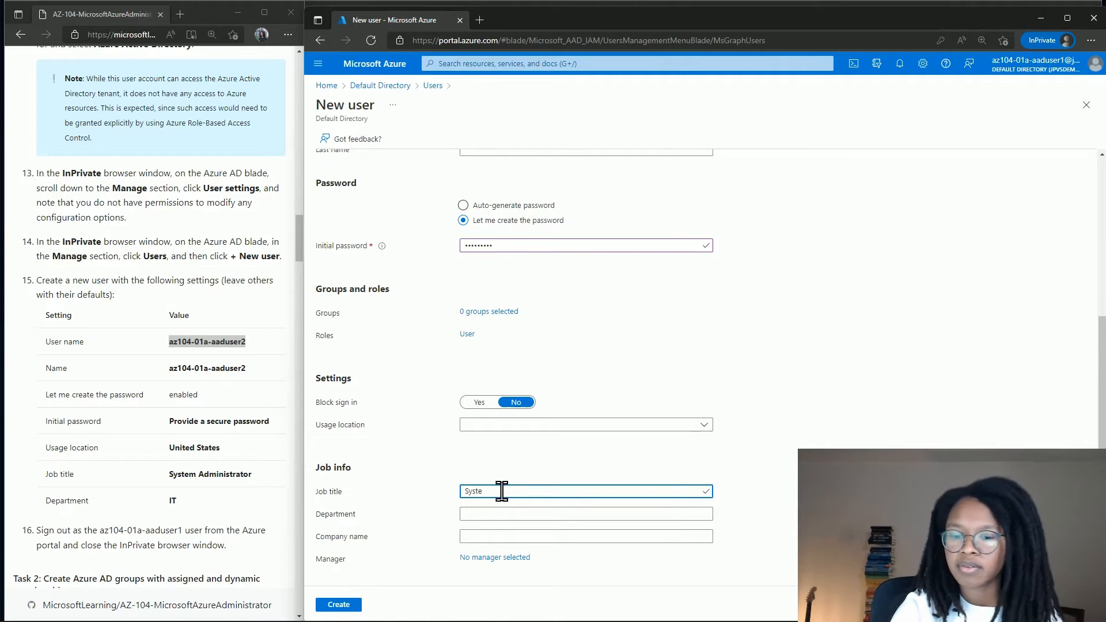
{"action": "type", "text": "m Administr"}
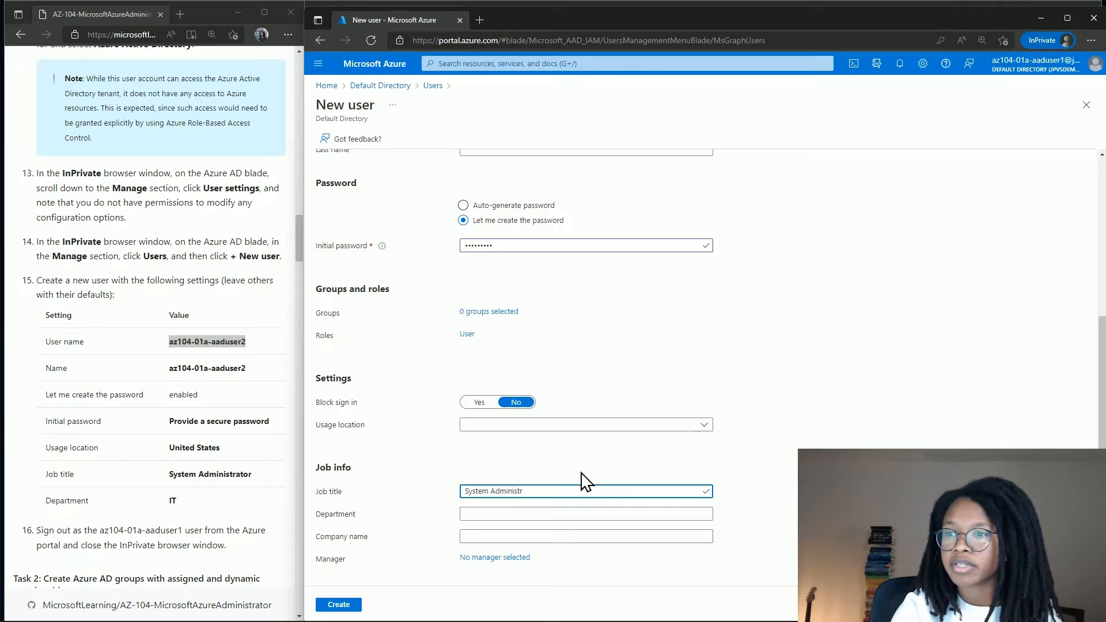
{"action": "type", "text": "ator"}
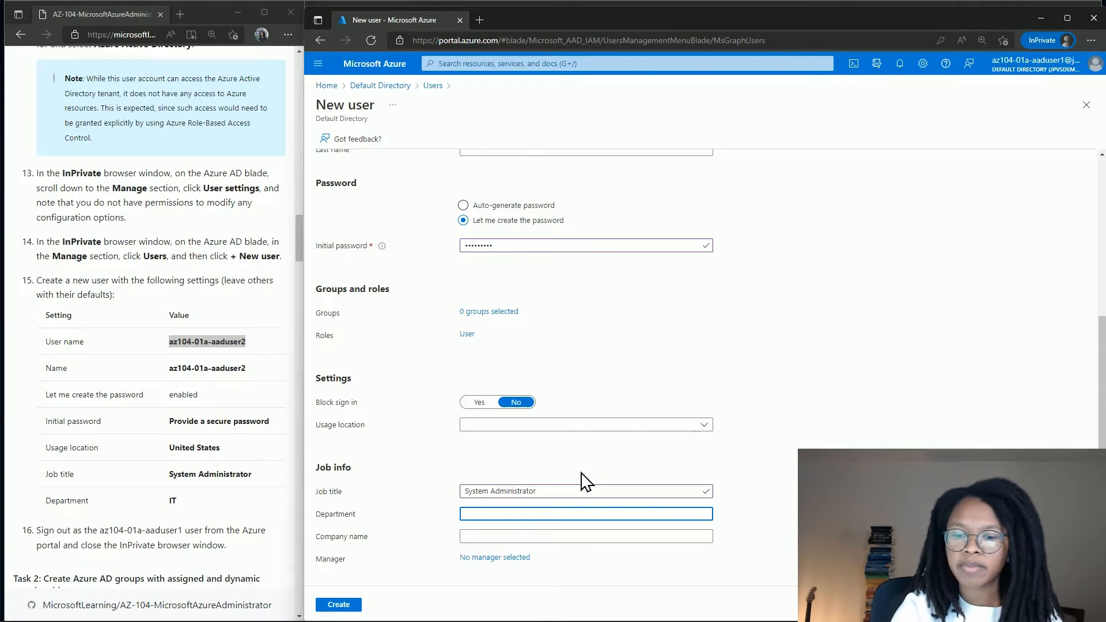
{"action": "type", "text": "IT"}
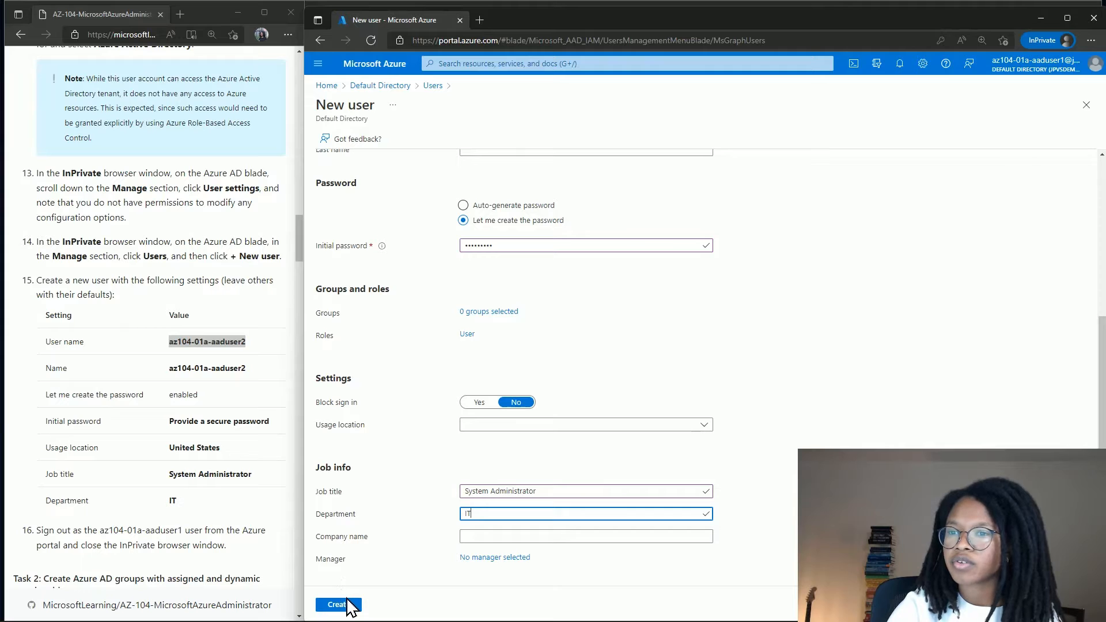
{"action": "scroll", "coordinate": [256, 525], "scroll_direction": "down", "scroll_amount": 1}
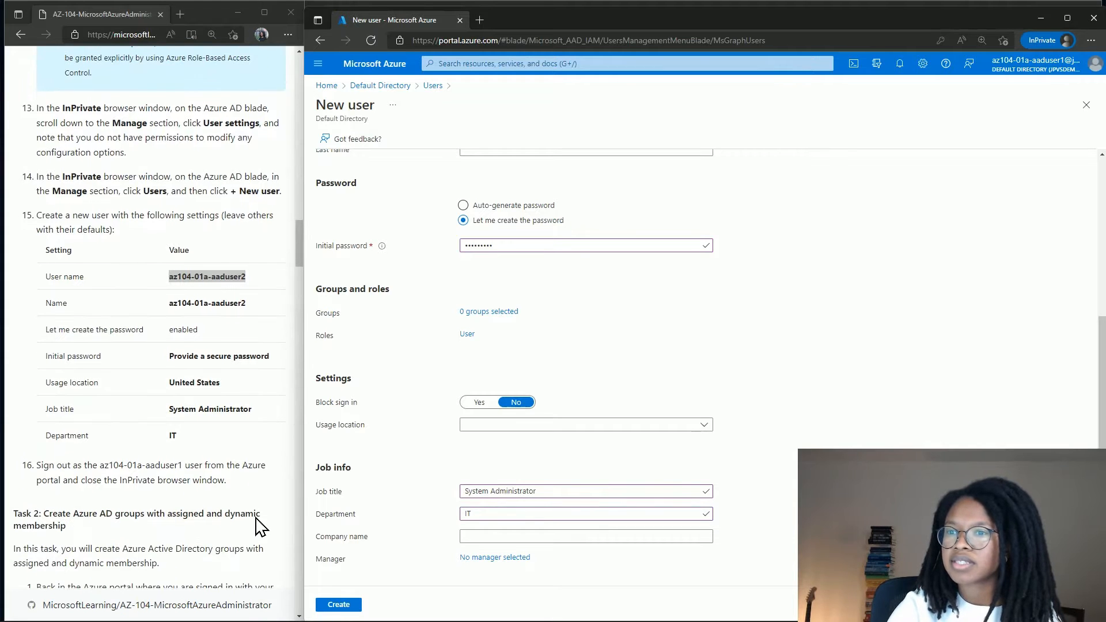
{"action": "scroll", "coordinate": [257, 496], "scroll_direction": "down", "scroll_amount": 1}
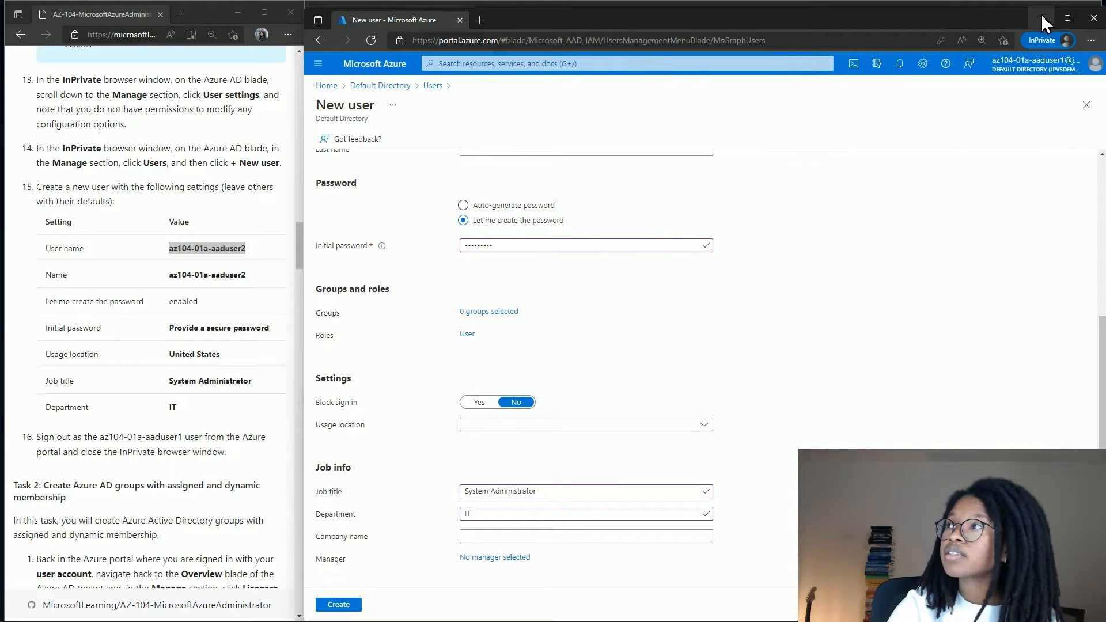
{"action": "left_click", "coordinate": [979, 7]}
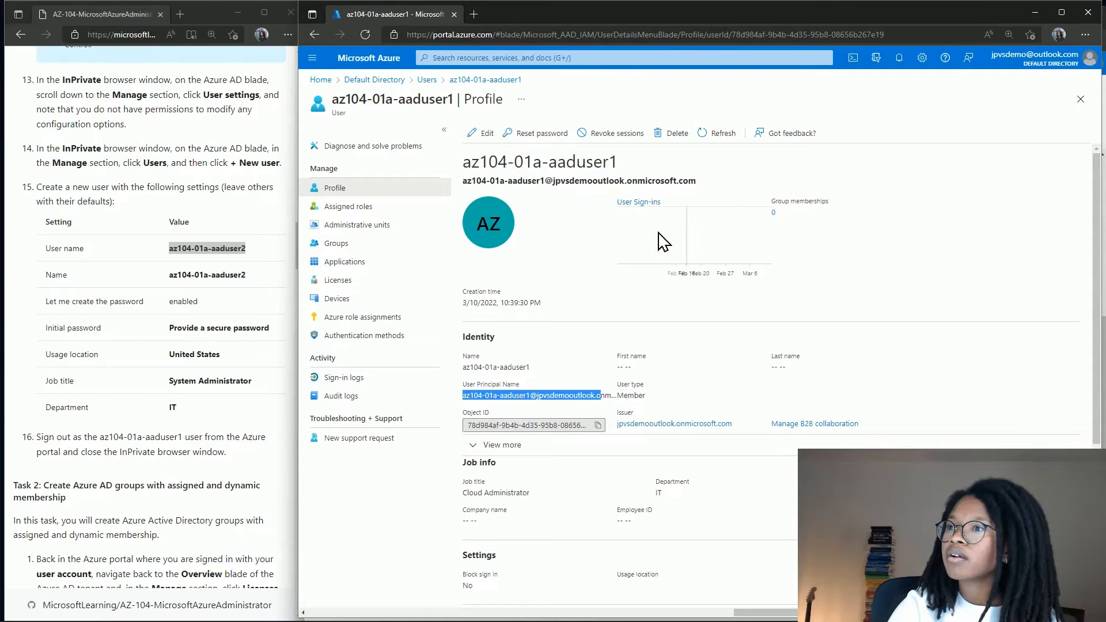
{"action": "left_click", "coordinate": [372, 209]}
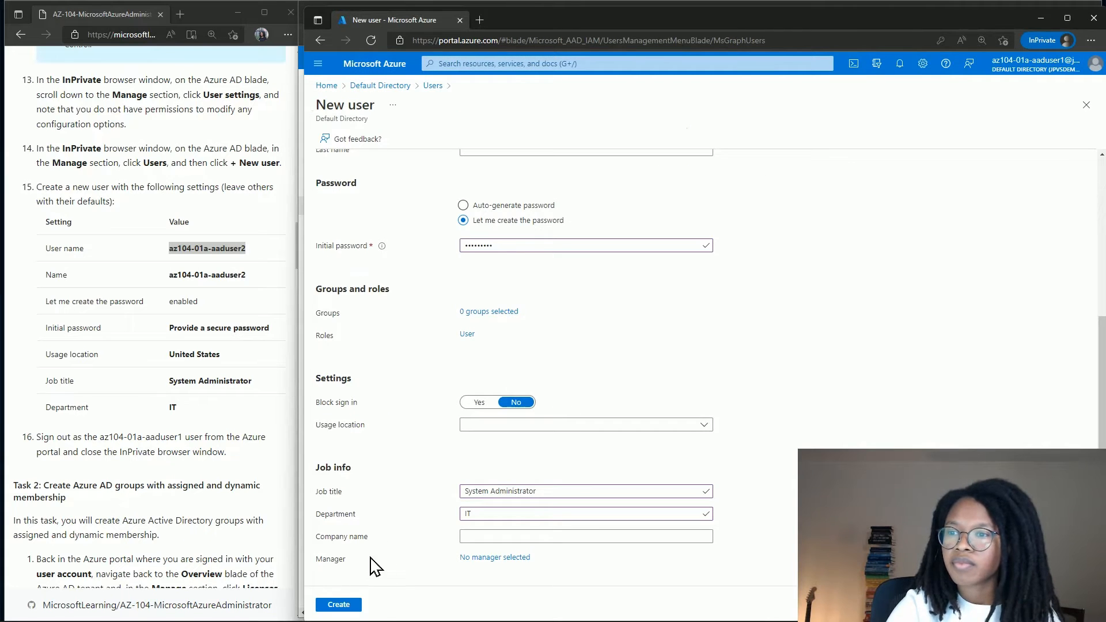
Submit the new user az104-01a-aaduser2 and confirm All users now lists 4 users.
{"action": "left_click", "coordinate": [338, 605]}
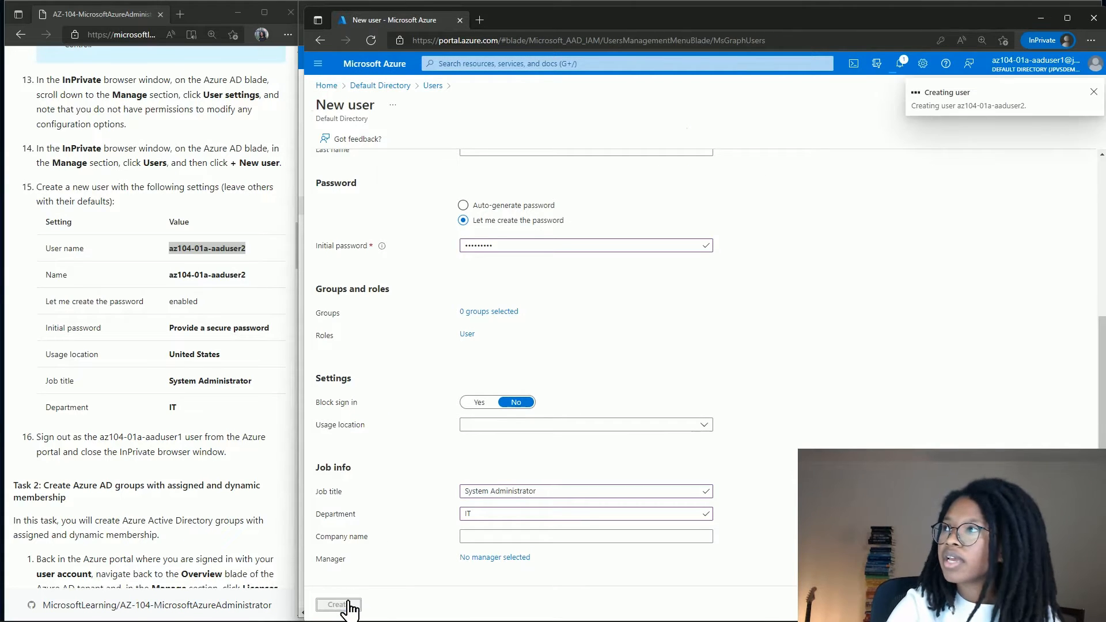
{"action": "scroll", "coordinate": [254, 519], "scroll_direction": "down", "scroll_amount": 3}
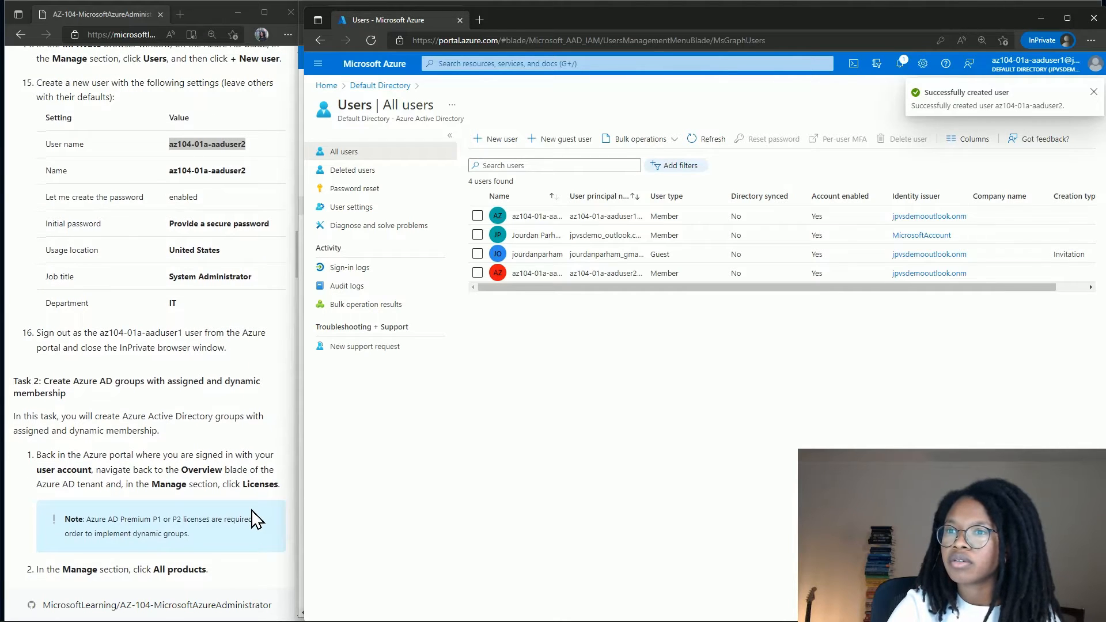
{"action": "scroll", "coordinate": [254, 518], "scroll_direction": "down", "scroll_amount": 2}
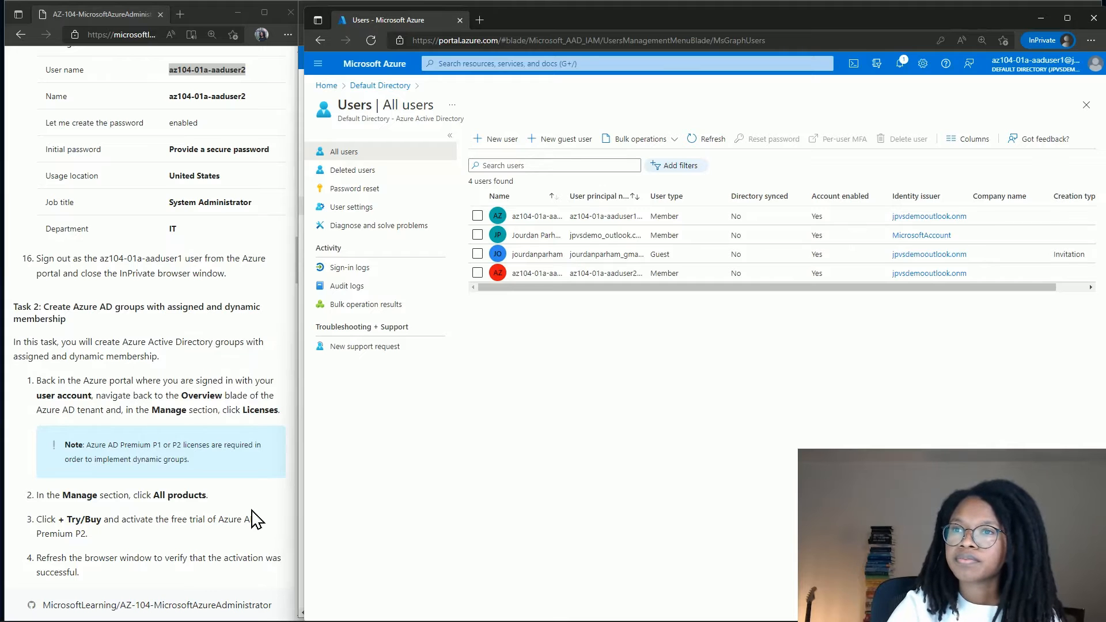
{"action": "scroll", "coordinate": [254, 518], "scroll_direction": "down", "scroll_amount": 1}
{"action": "scroll", "coordinate": [253, 519], "scroll_direction": "down", "scroll_amount": 3}
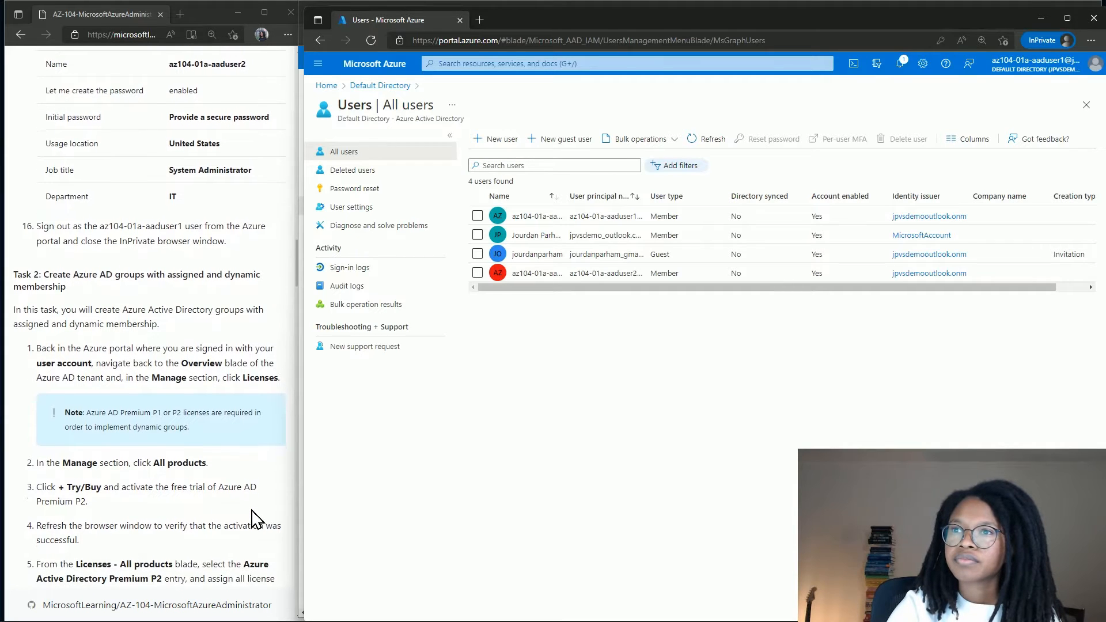
{"action": "scroll", "coordinate": [254, 518], "scroll_direction": "down", "scroll_amount": 3}
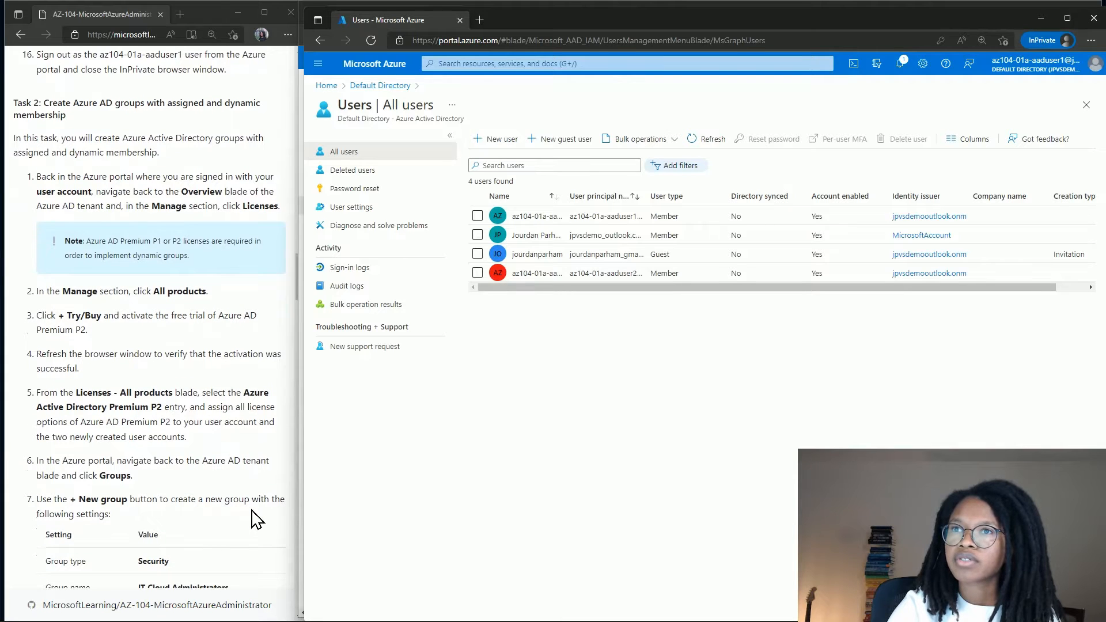
{"action": "scroll", "coordinate": [253, 519], "scroll_direction": "down", "scroll_amount": 4}
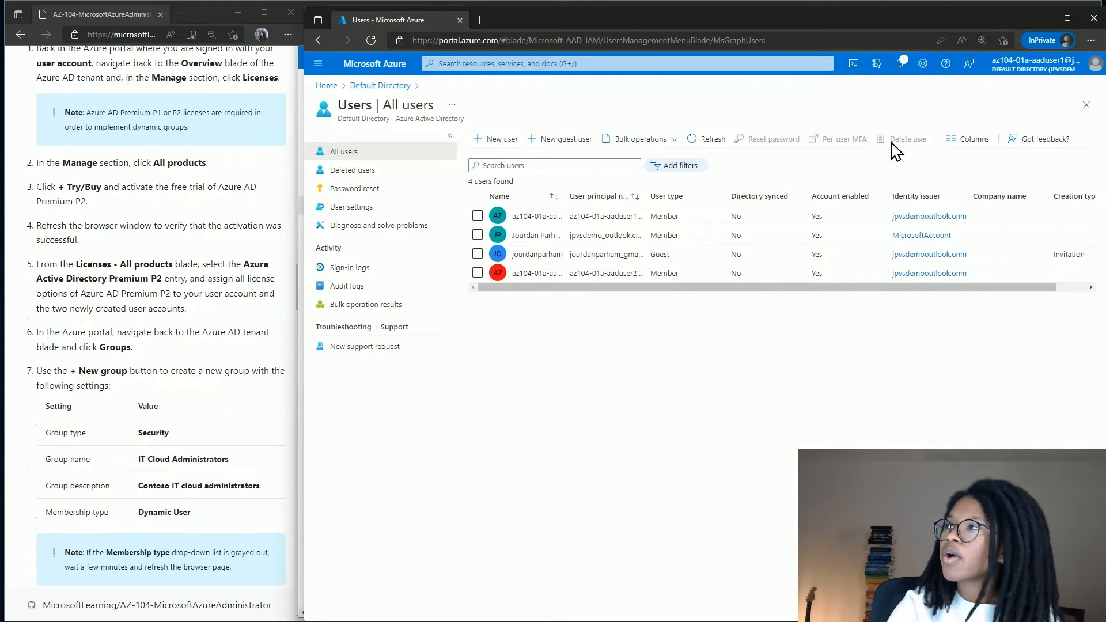
Close the InPrivate window and open Default Directory's Licenses – All products page.
{"action": "left_click", "coordinate": [1090, 22]}
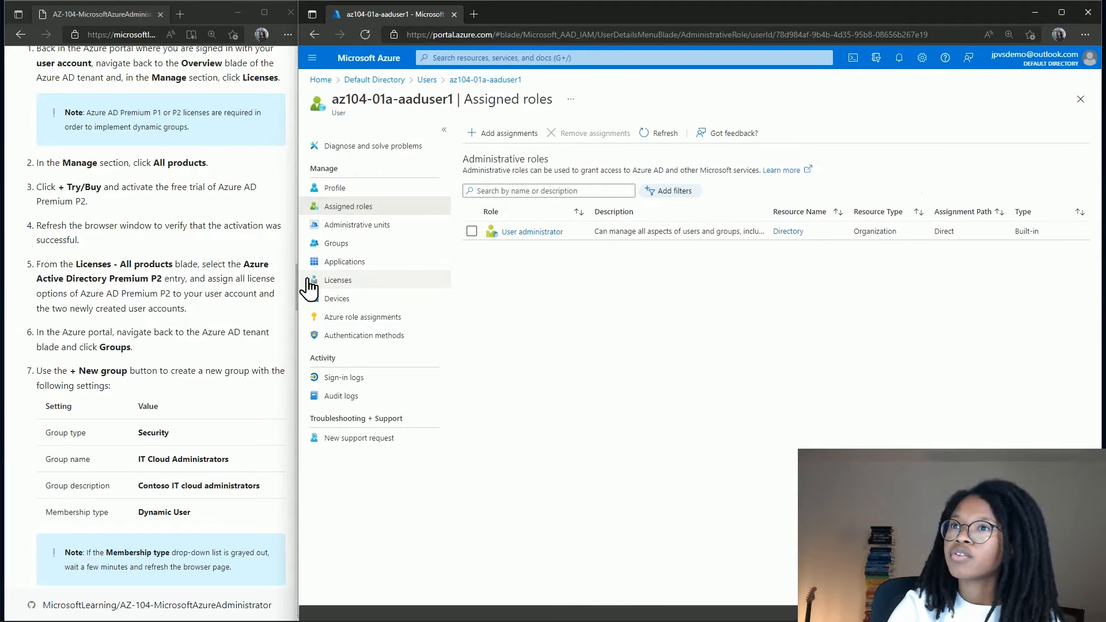
{"action": "scroll", "coordinate": [258, 272], "scroll_direction": "up", "scroll_amount": 1}
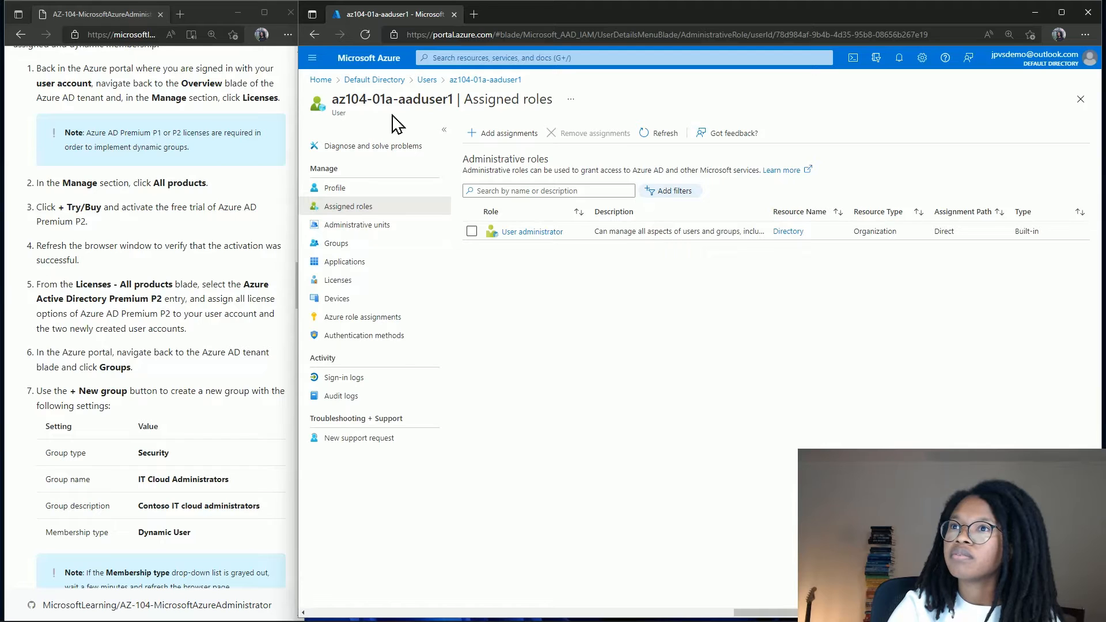
{"action": "left_click", "coordinate": [401, 82]}
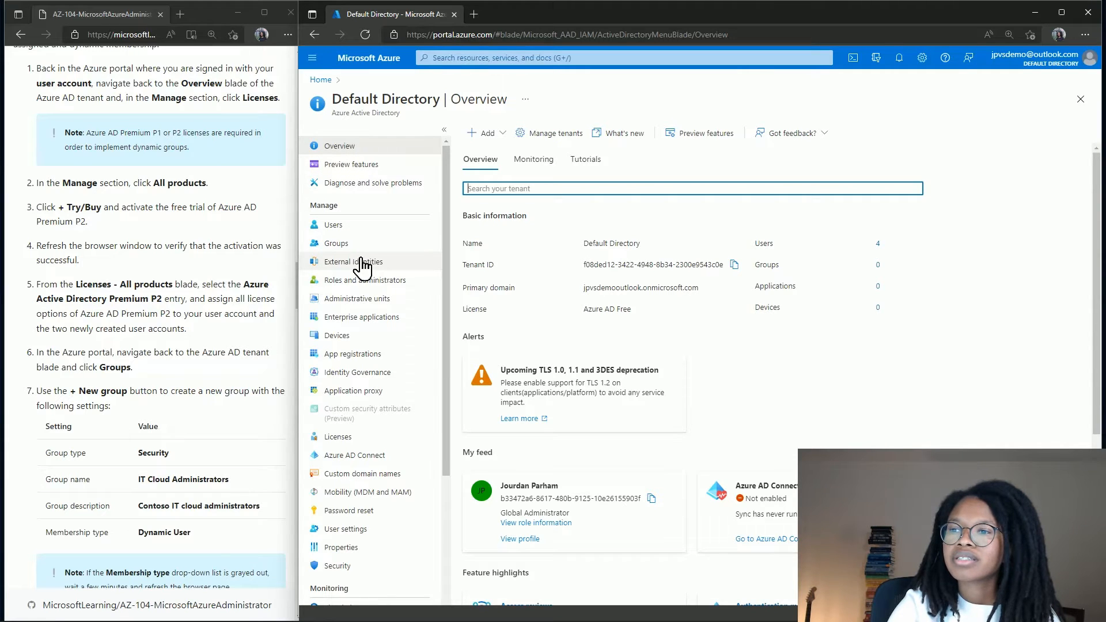
{"action": "scroll", "coordinate": [358, 271], "scroll_direction": "down", "scroll_amount": 1}
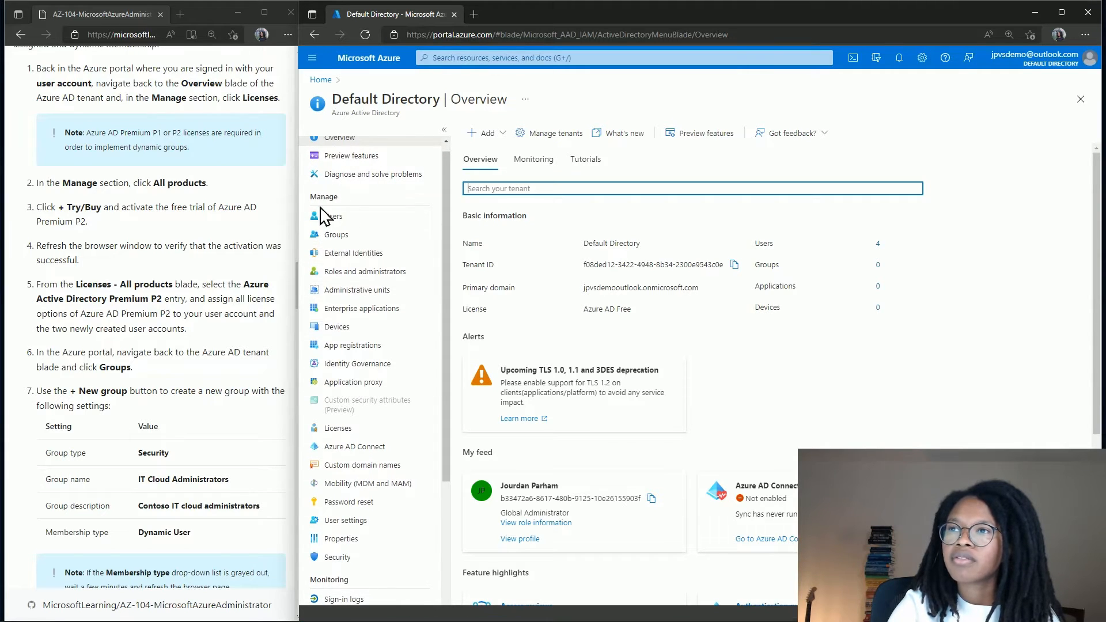
{"action": "left_click", "coordinate": [350, 433]}
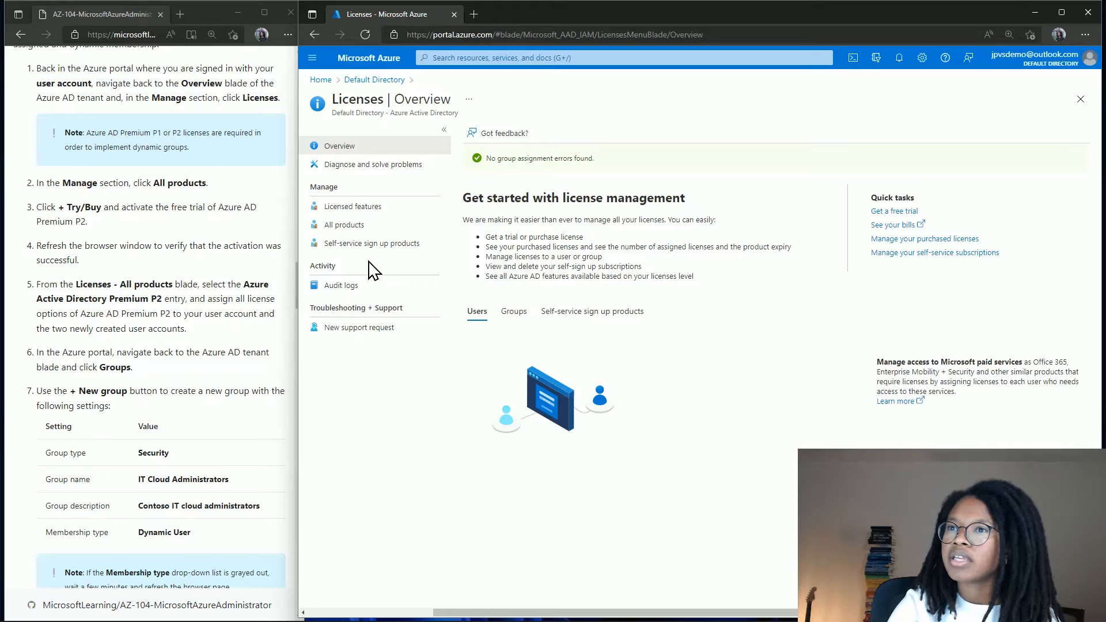
{"action": "left_click", "coordinate": [369, 228]}
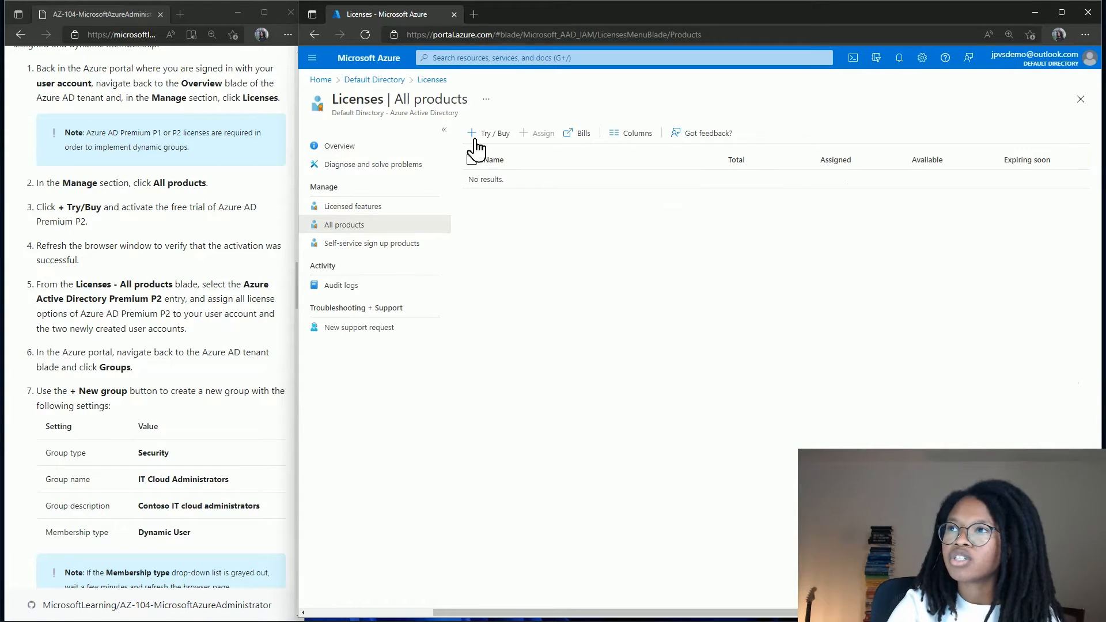
Under Try / Buy, expand the Azure AD Premium P2 free trial and activate it.
{"action": "left_click", "coordinate": [495, 136]}
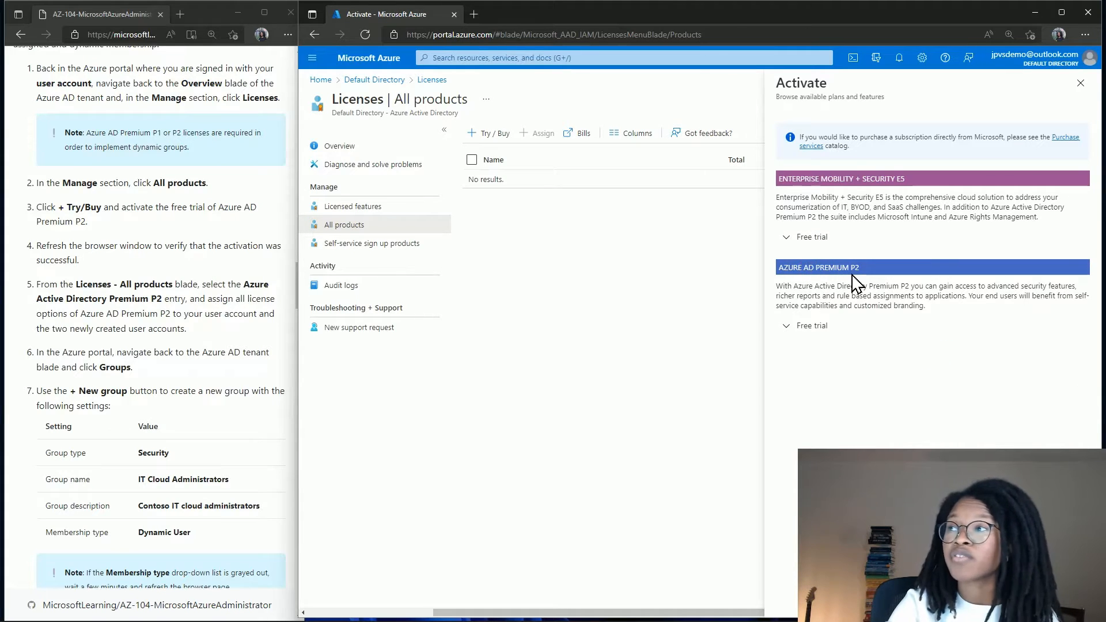
{"action": "left_click", "coordinate": [823, 339]}
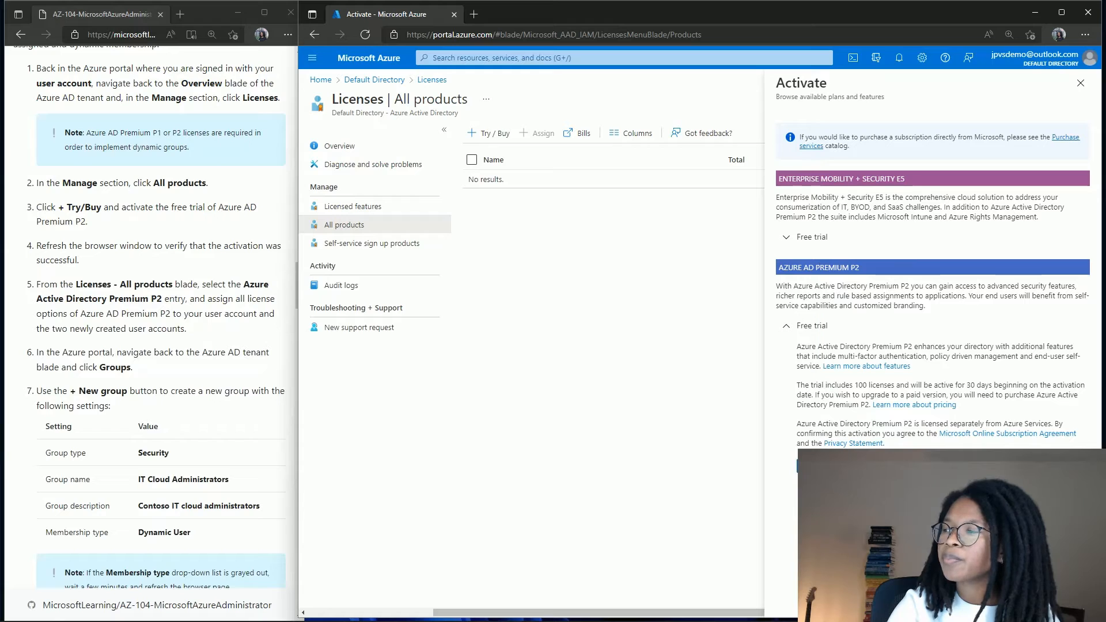
{"action": "left_click", "coordinate": [820, 466]}
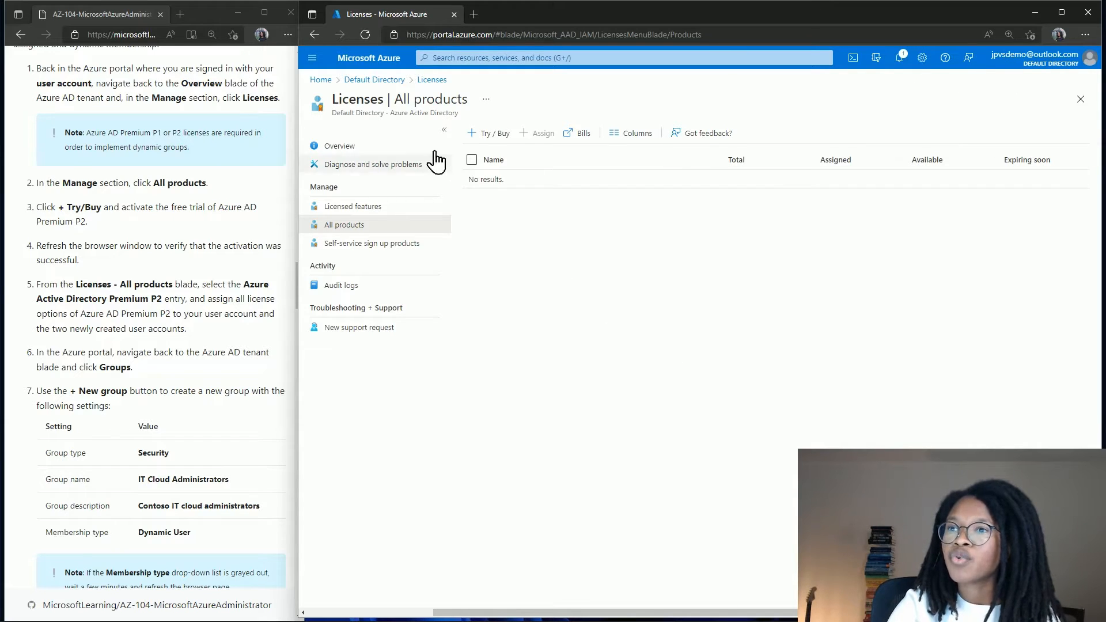
Start a new Security group in Default Directory named IT Cloud Administrators.
{"action": "left_click", "coordinate": [375, 81]}
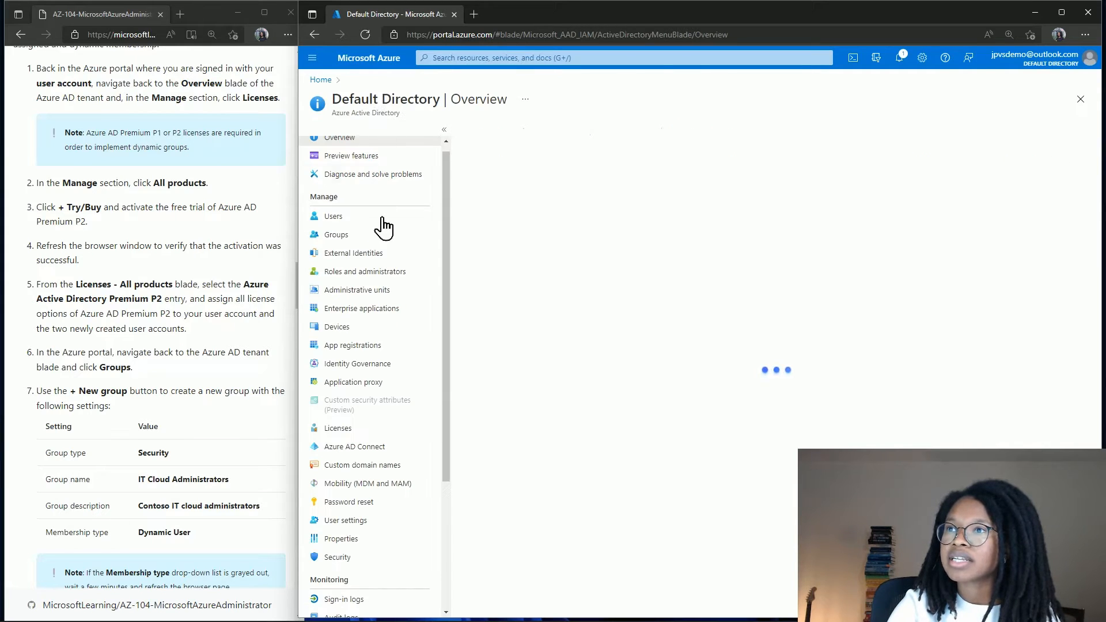
{"action": "left_click", "coordinate": [354, 238]}
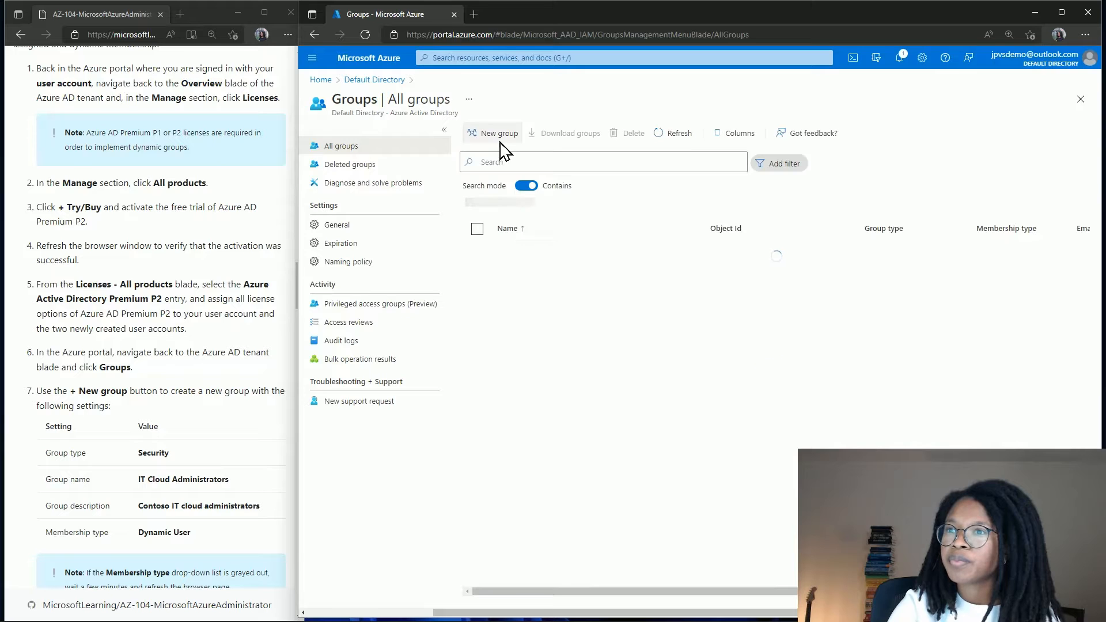
{"action": "left_click", "coordinate": [494, 134]}
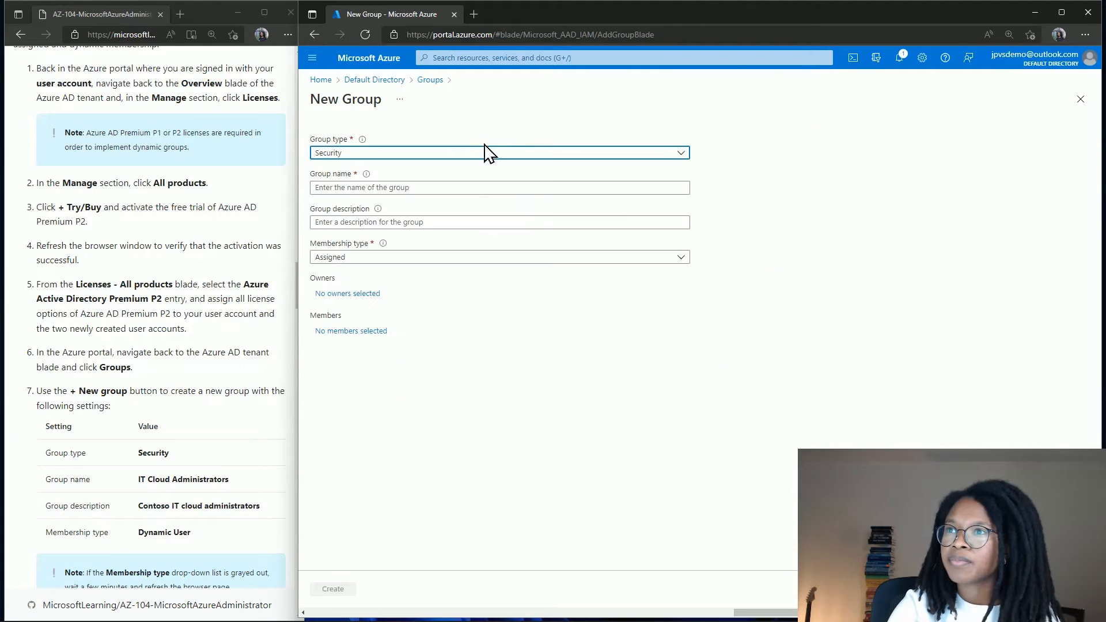
{"action": "left_click", "coordinate": [474, 154]}
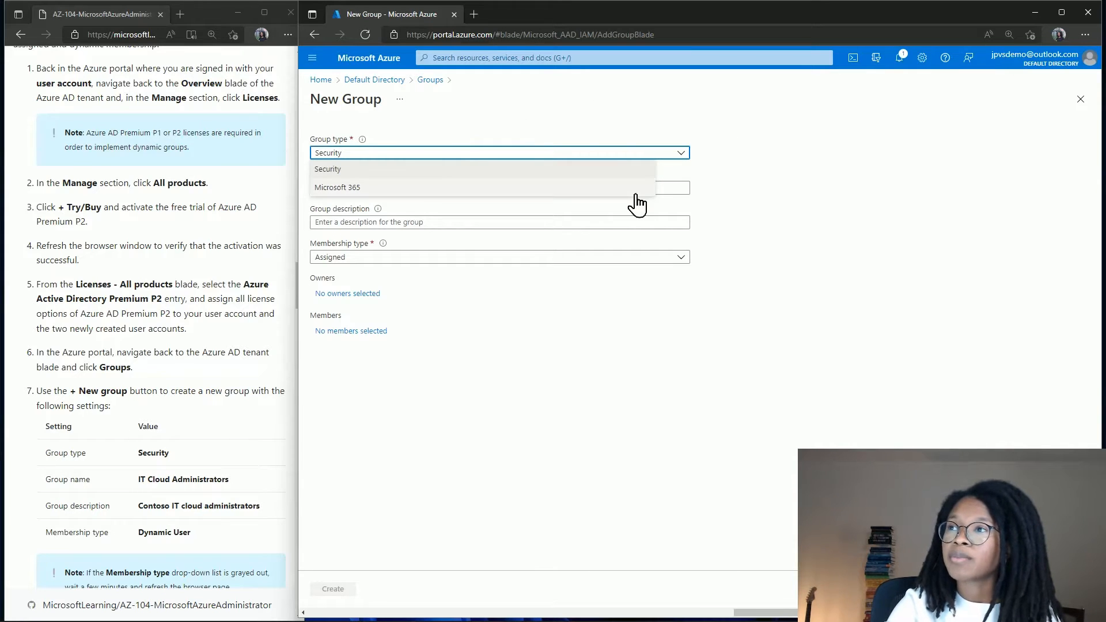
{"action": "left_click", "coordinate": [727, 190]}
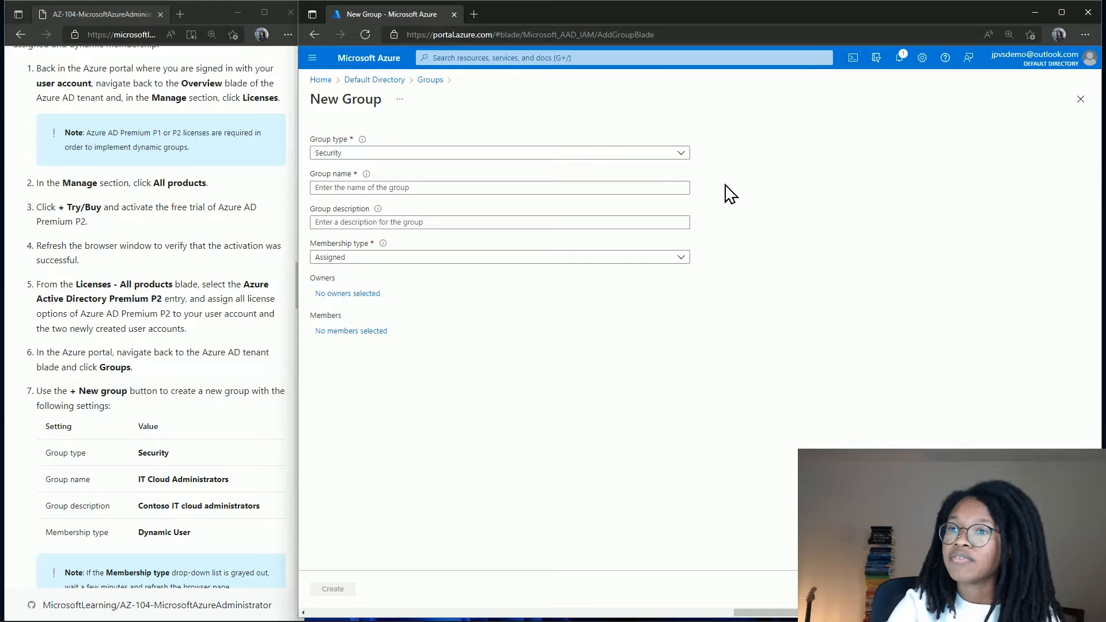
{"action": "left_click", "coordinate": [631, 188]}
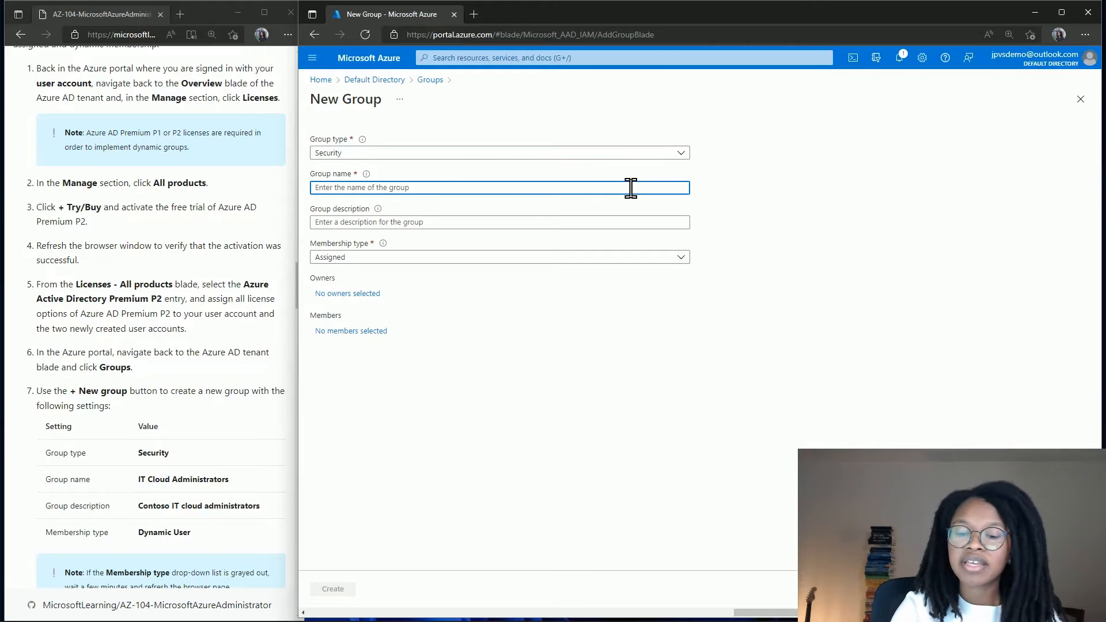
{"action": "type", "text": "IT Cloud Administrators"}
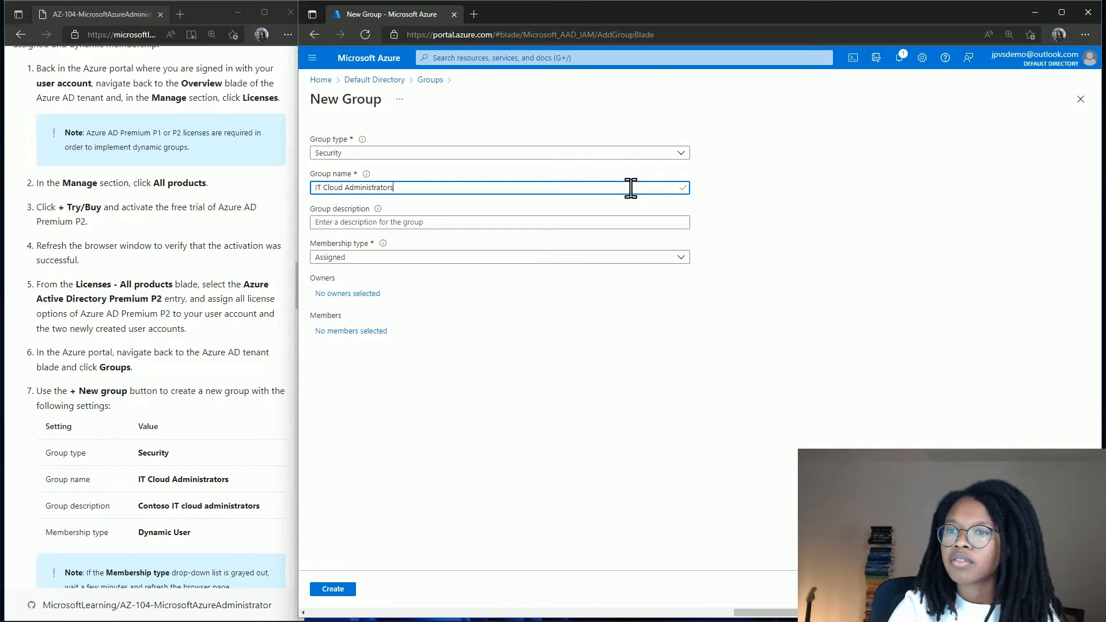
Describe the group as 'Contoso IT cloud administrators' and set membership to Dynamic User.
{"action": "left_click", "coordinate": [519, 225]}
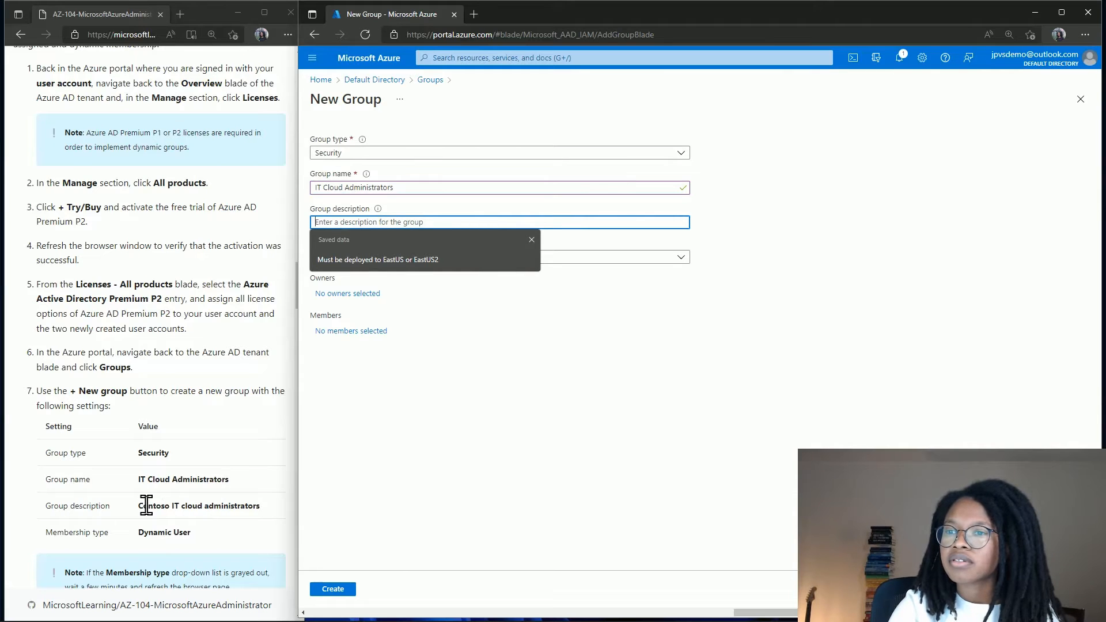
{"action": "left_click_drag", "start_coordinate": [144, 505], "coordinate": [274, 520]}
{"action": "key", "text": "ctrl+c"}
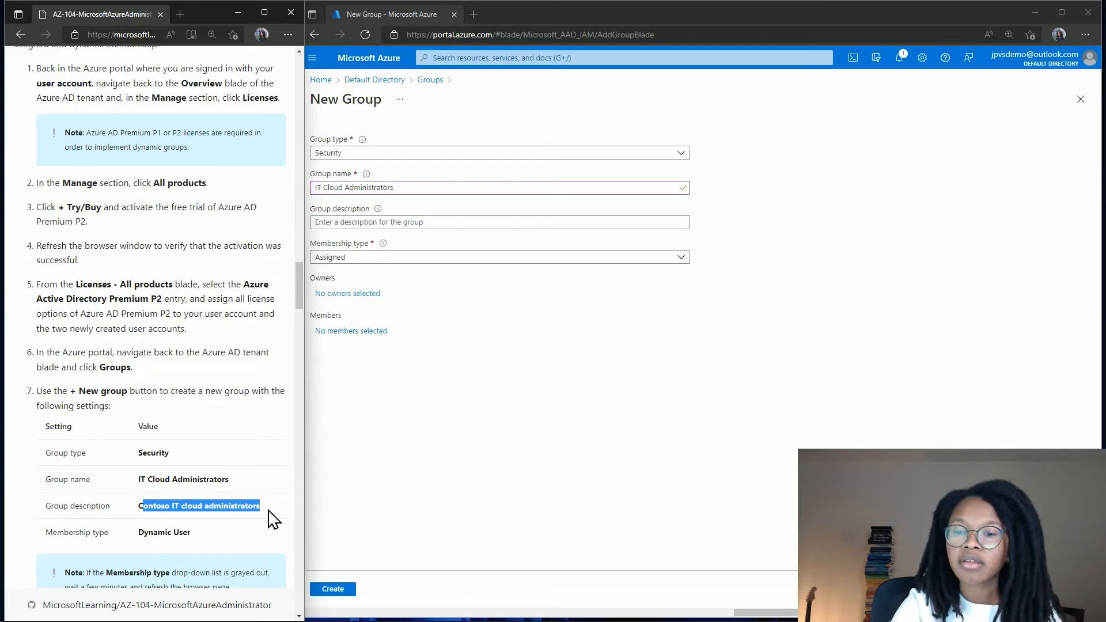
{"action": "left_click", "coordinate": [424, 222]}
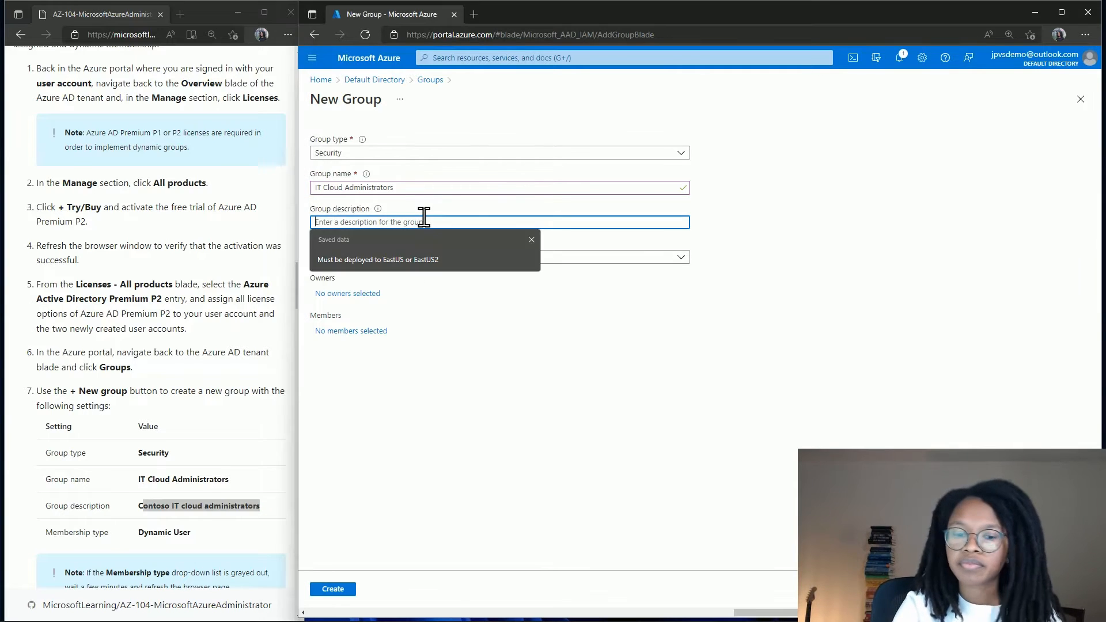
{"action": "type", "text": "C"}
{"action": "key", "text": "ctrl+v"}
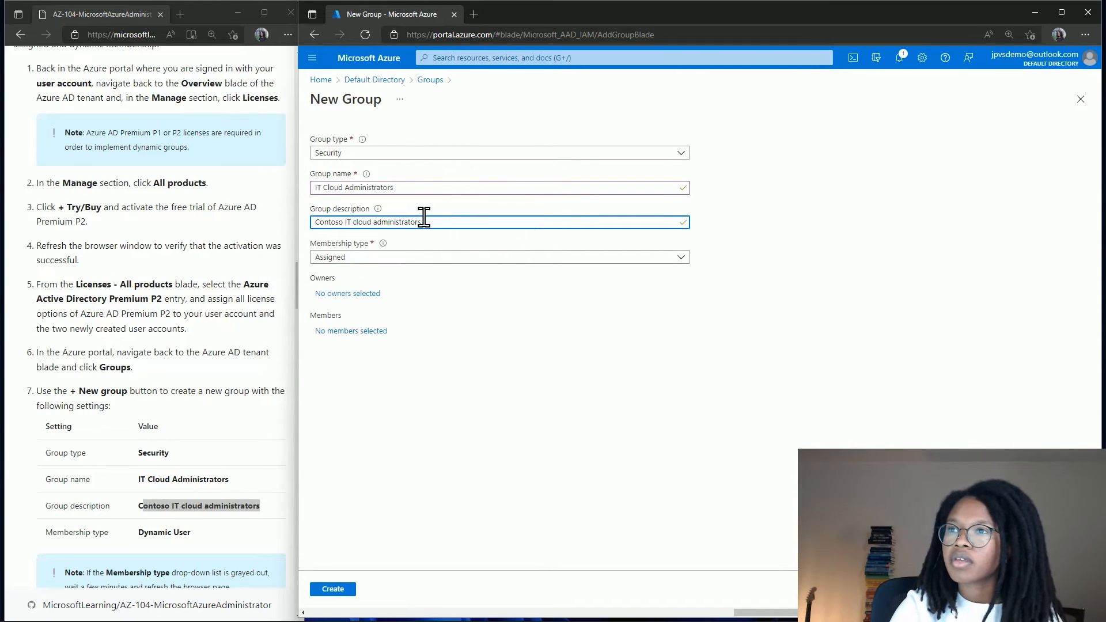
{"action": "left_click", "coordinate": [403, 259]}
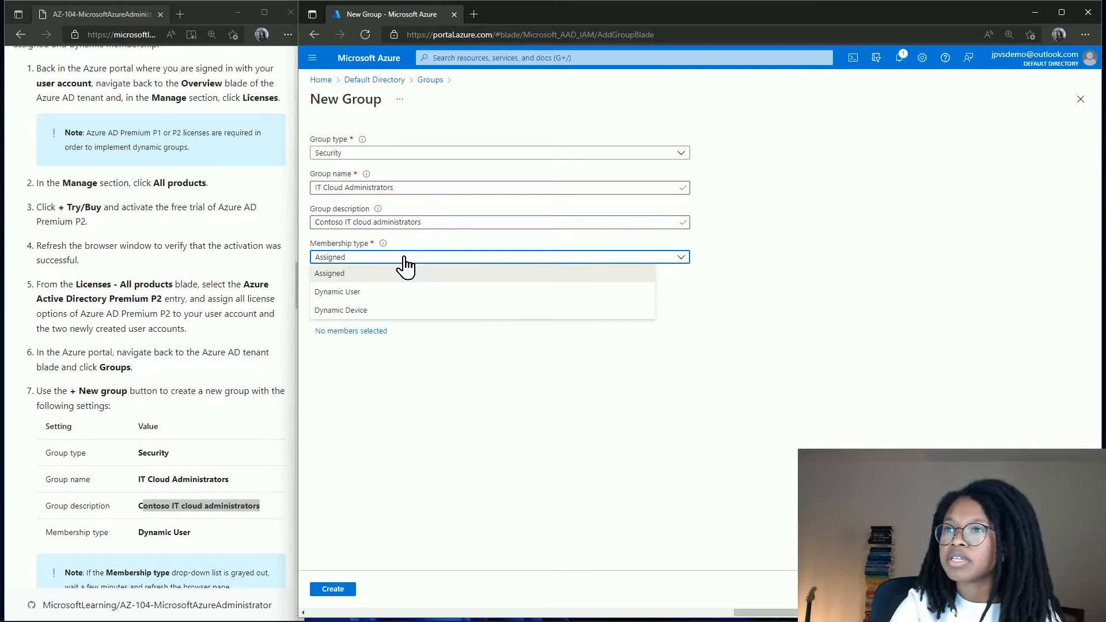
{"action": "left_click", "coordinate": [402, 294]}
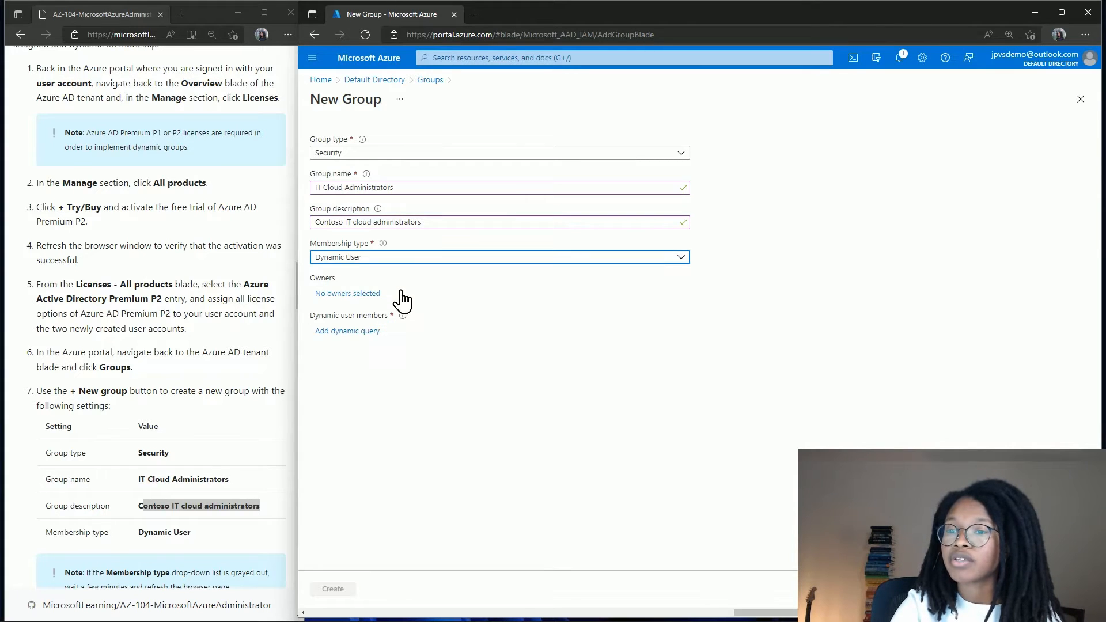
{"action": "scroll", "coordinate": [225, 379], "scroll_direction": "down", "scroll_amount": 1}
{"action": "scroll", "coordinate": [225, 379], "scroll_direction": "down", "scroll_amount": 7}
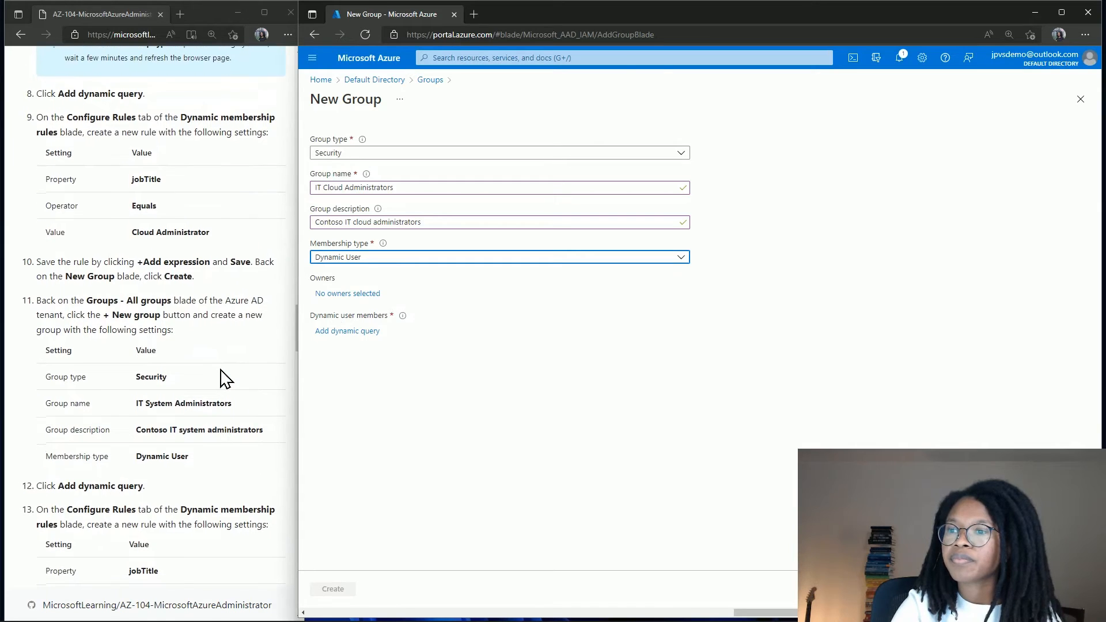
Add and save the dynamic rule user.jobTitle Equals 'Cloud Administrator'.
{"action": "left_click", "coordinate": [364, 331]}
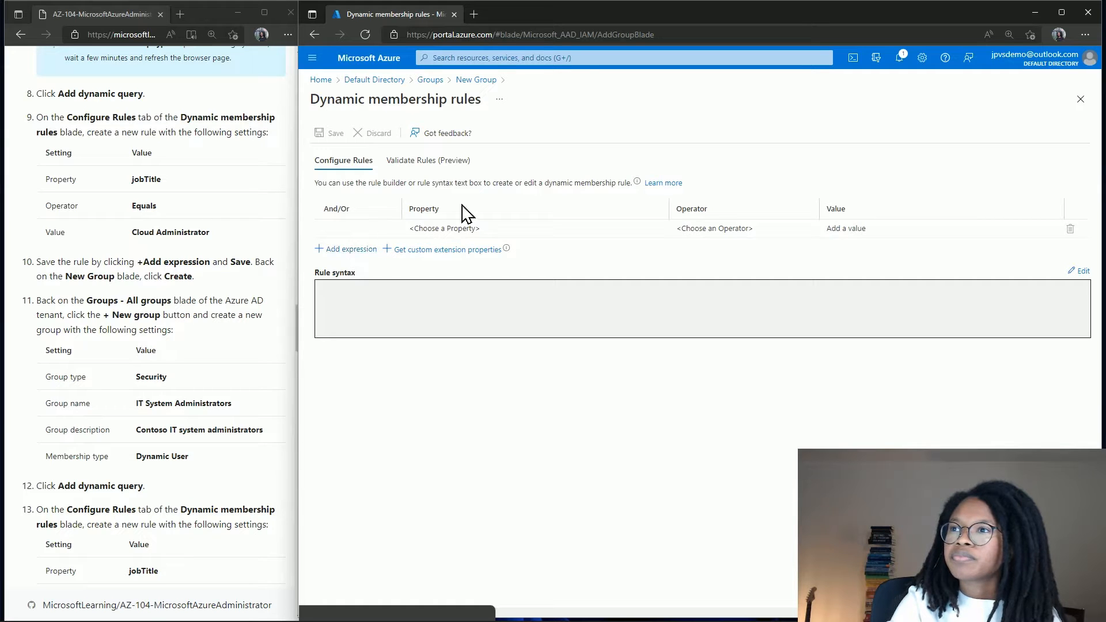
{"action": "left_click", "coordinate": [453, 228]}
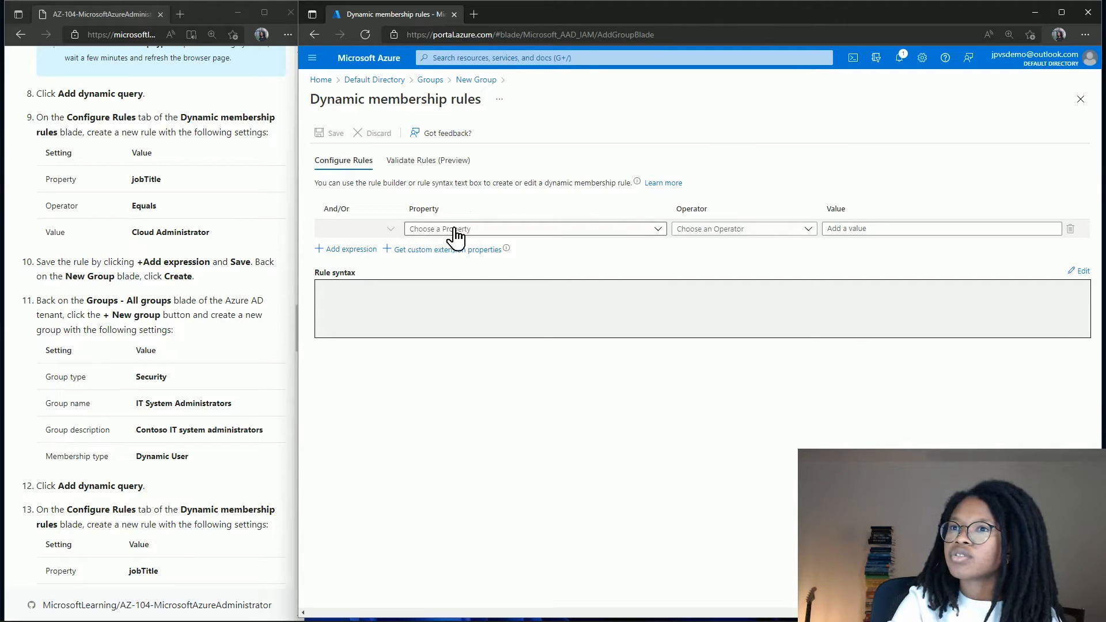
{"action": "left_click", "coordinate": [455, 230]}
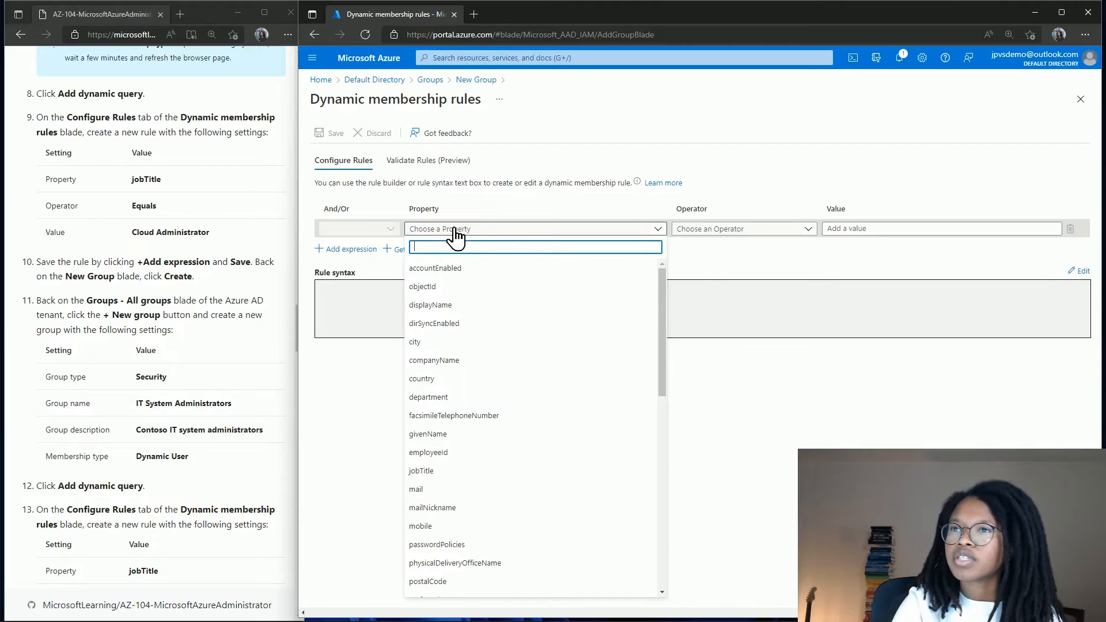
{"action": "type", "text": "jo"}
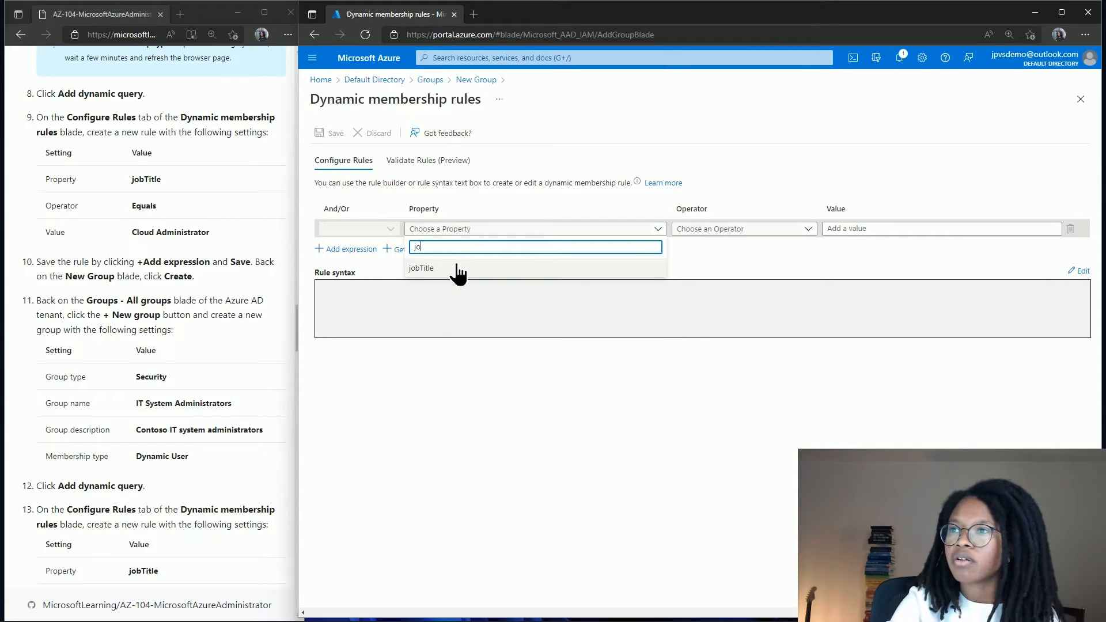
{"action": "left_click", "coordinate": [455, 268]}
{"action": "left_click", "coordinate": [697, 231]}
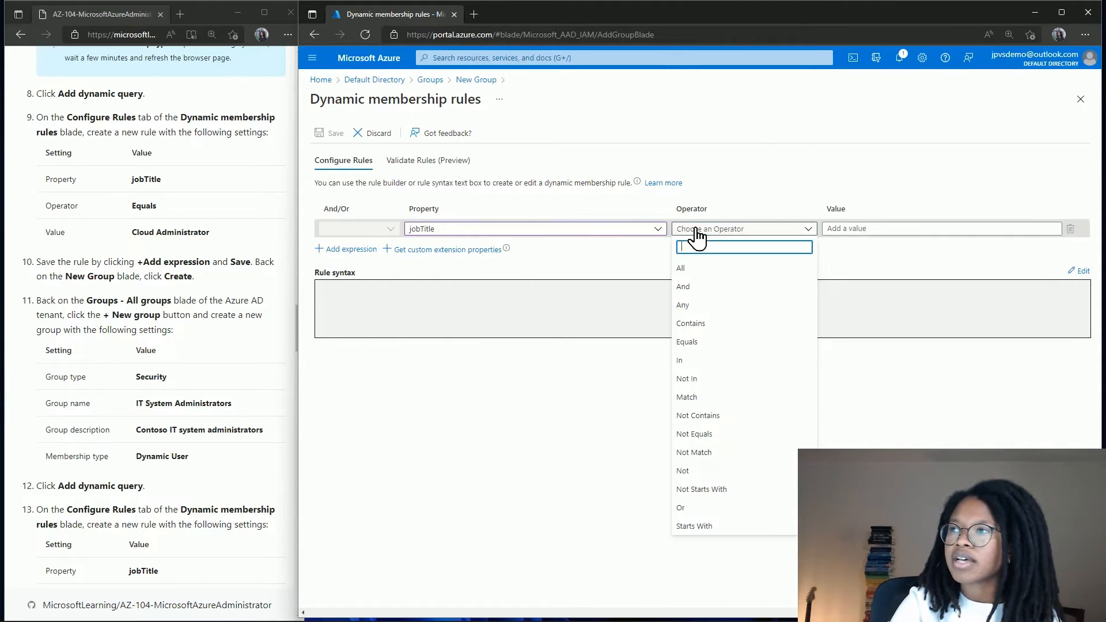
{"action": "type", "text": "equa"}
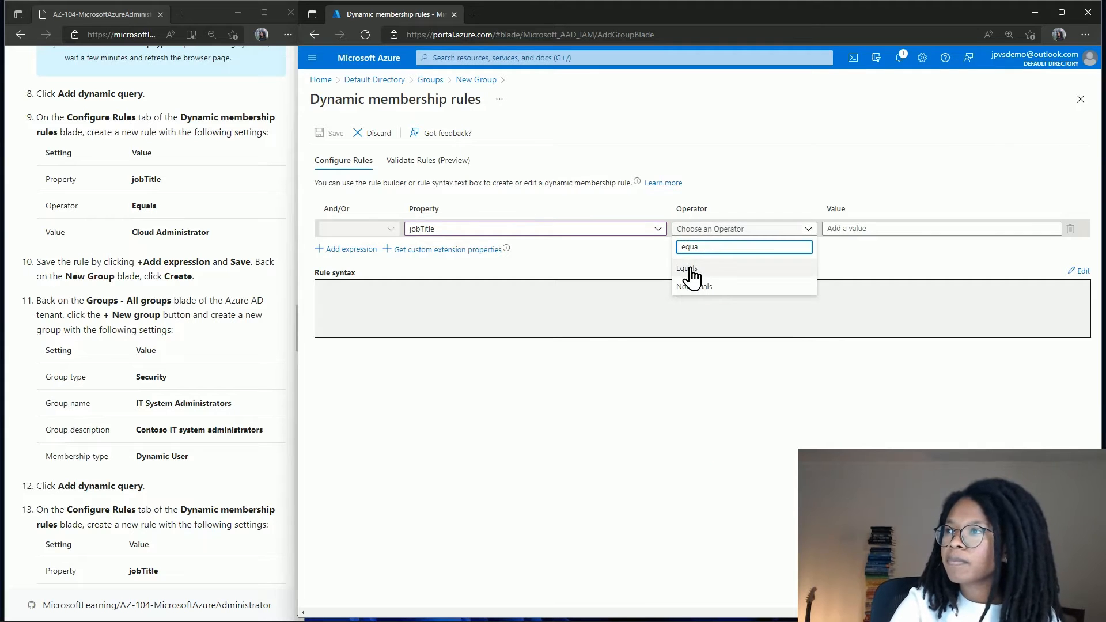
{"action": "left_click", "coordinate": [688, 268]}
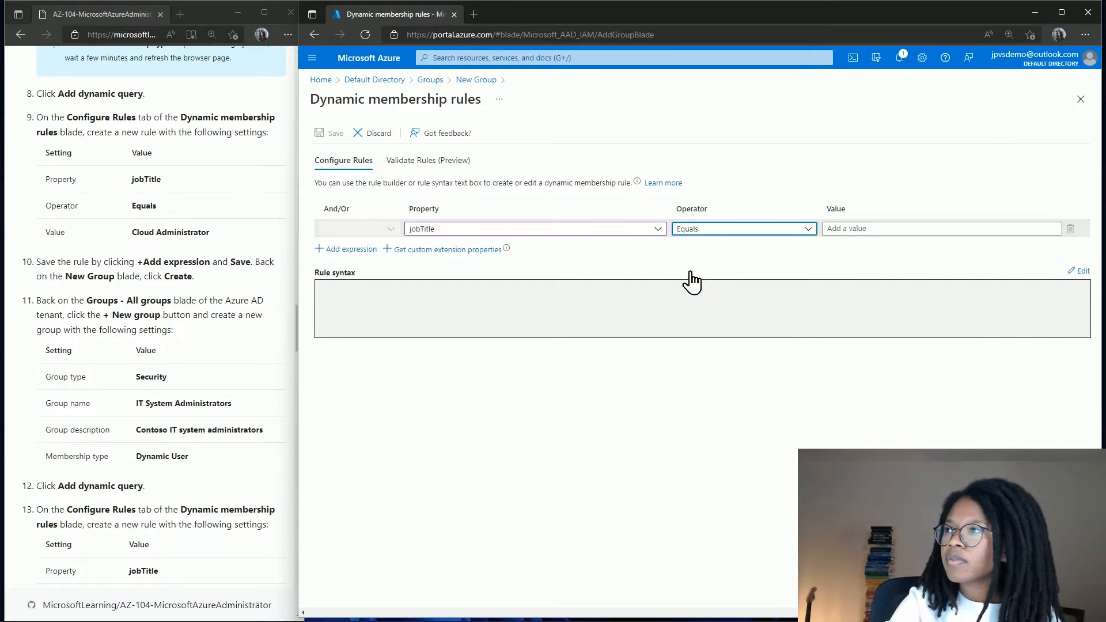
{"action": "left_click", "coordinate": [835, 229]}
{"action": "type", "text": "Cloud A"}
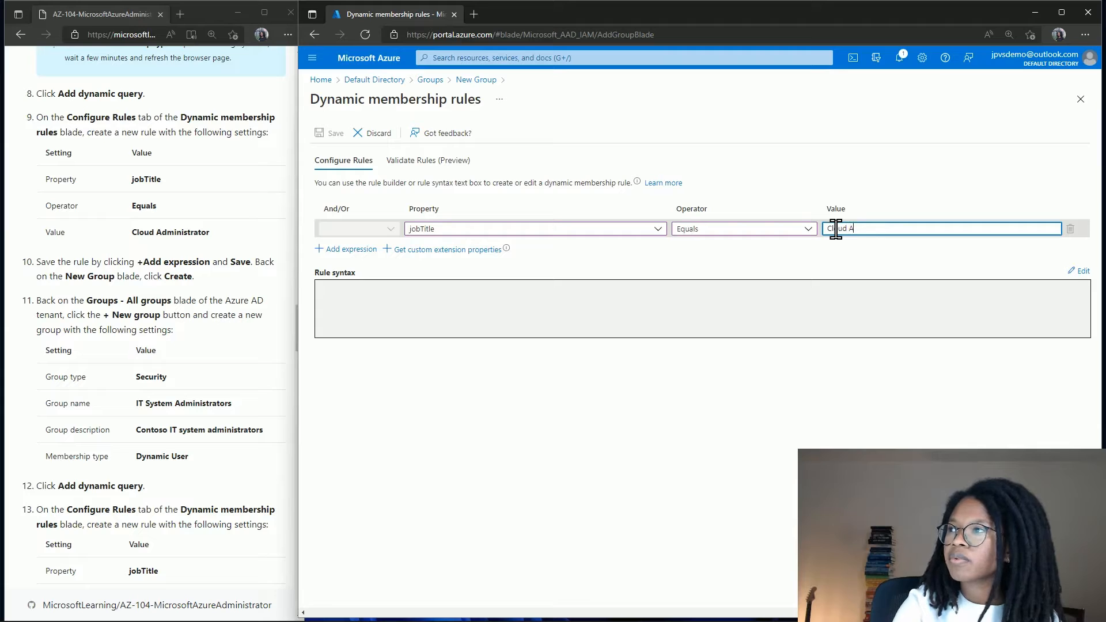
{"action": "type", "text": "dministrator"}
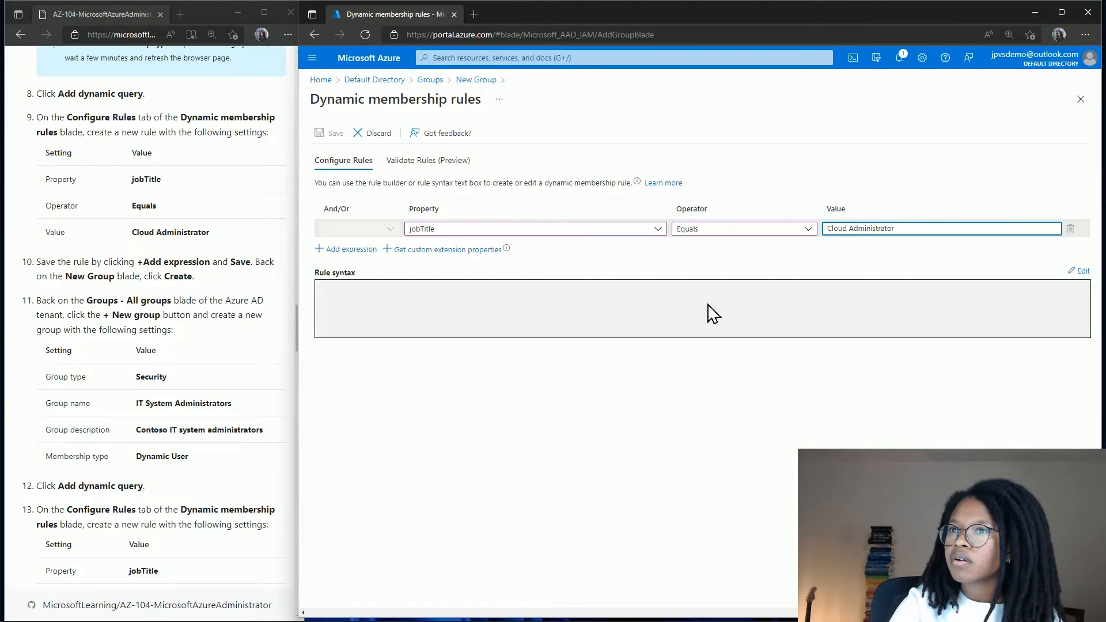
{"action": "left_click", "coordinate": [341, 251]}
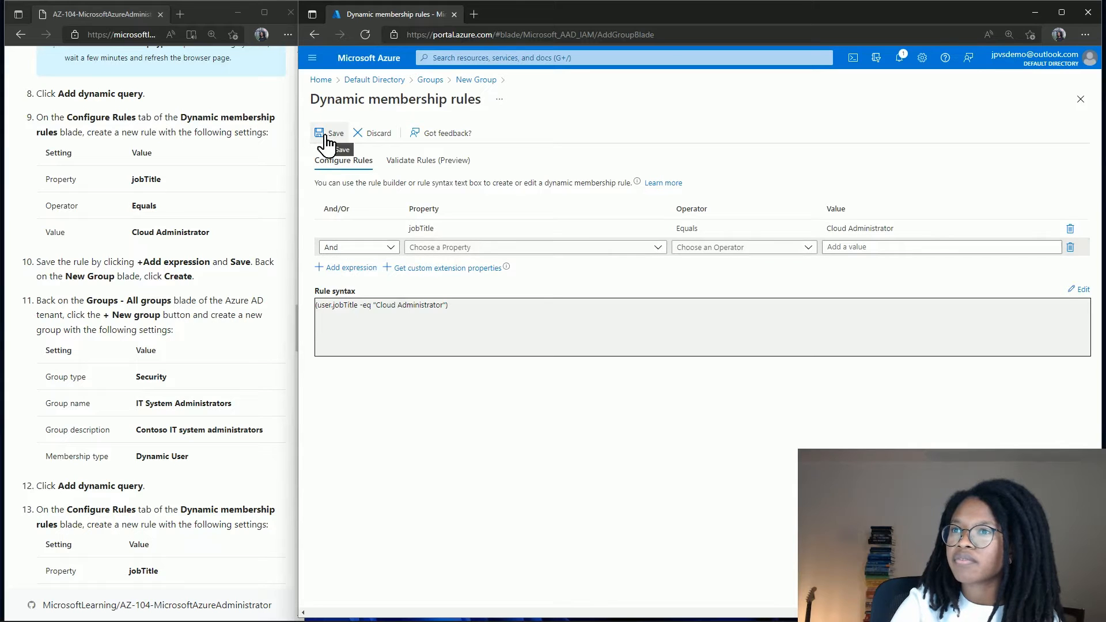
{"action": "left_click", "coordinate": [326, 138]}
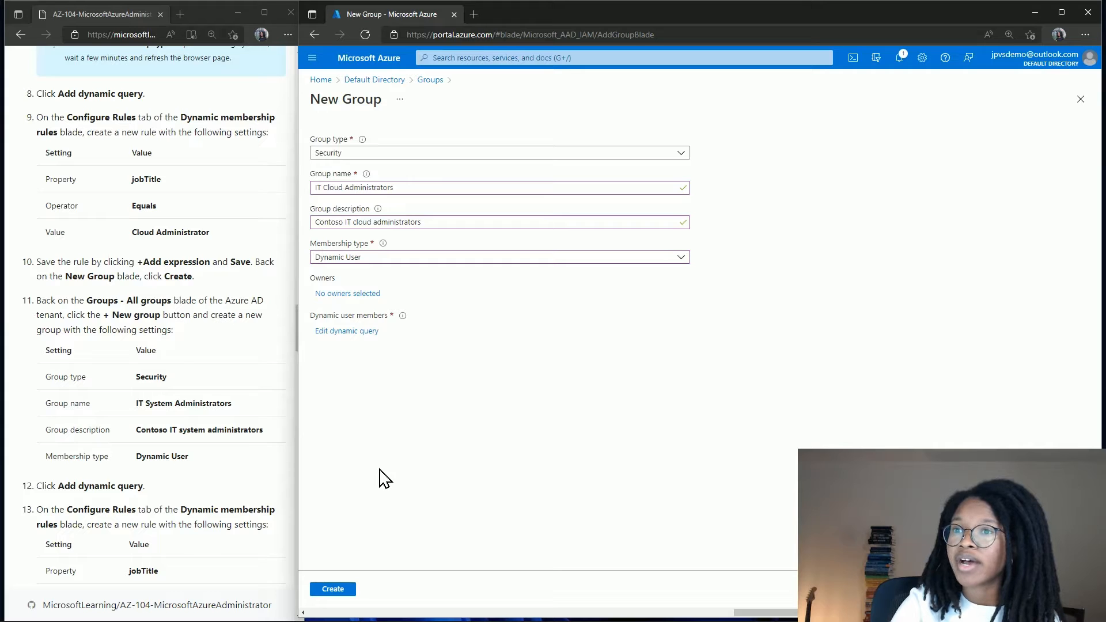
Create the IT Cloud Administrators group.
{"action": "left_click", "coordinate": [337, 590]}
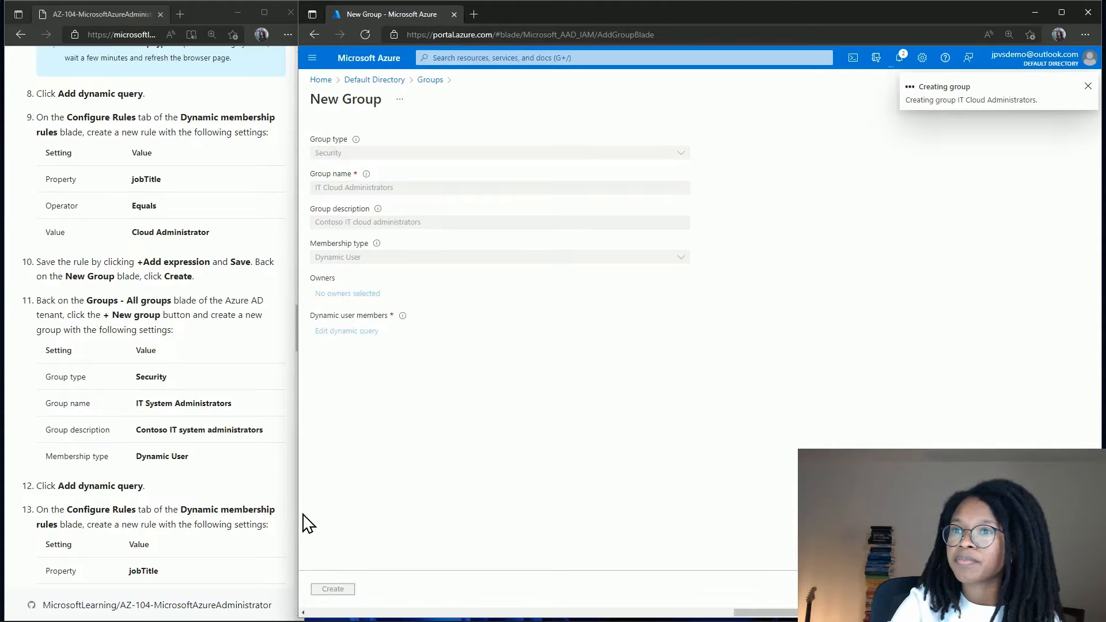
{"action": "scroll", "coordinate": [265, 471], "scroll_direction": "down", "scroll_amount": 3}
{"action": "scroll", "coordinate": [266, 471], "scroll_direction": "down", "scroll_amount": 1}
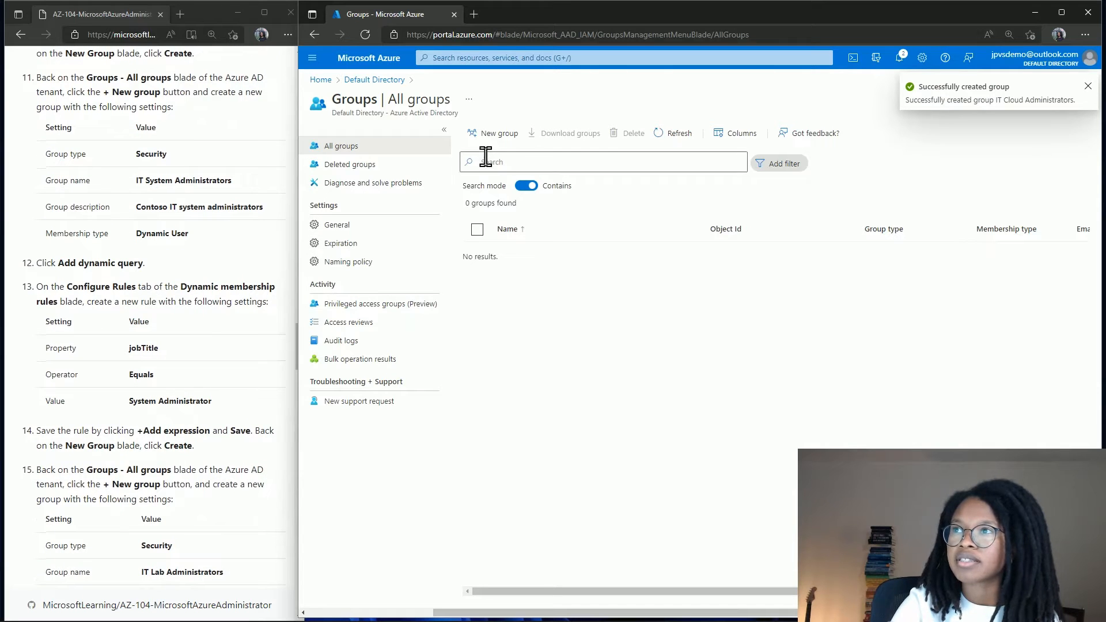
Set up group IT System Administrators, described 'Contoso IT system administrators', with Dynamic User membership.
{"action": "left_click", "coordinate": [481, 135]}
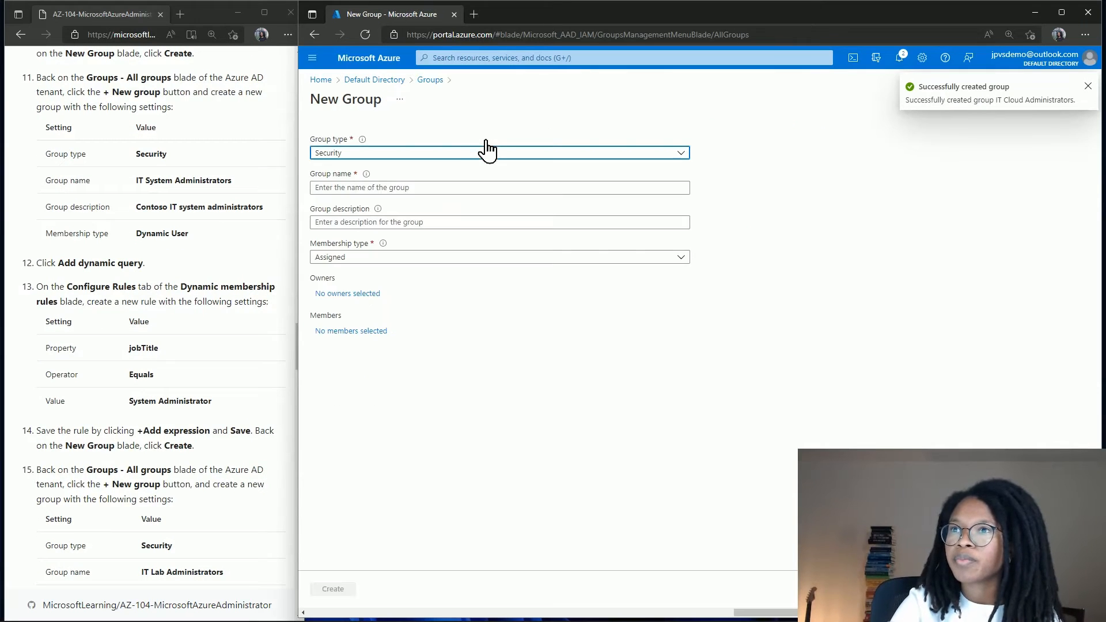
{"action": "left_click", "coordinate": [416, 187]}
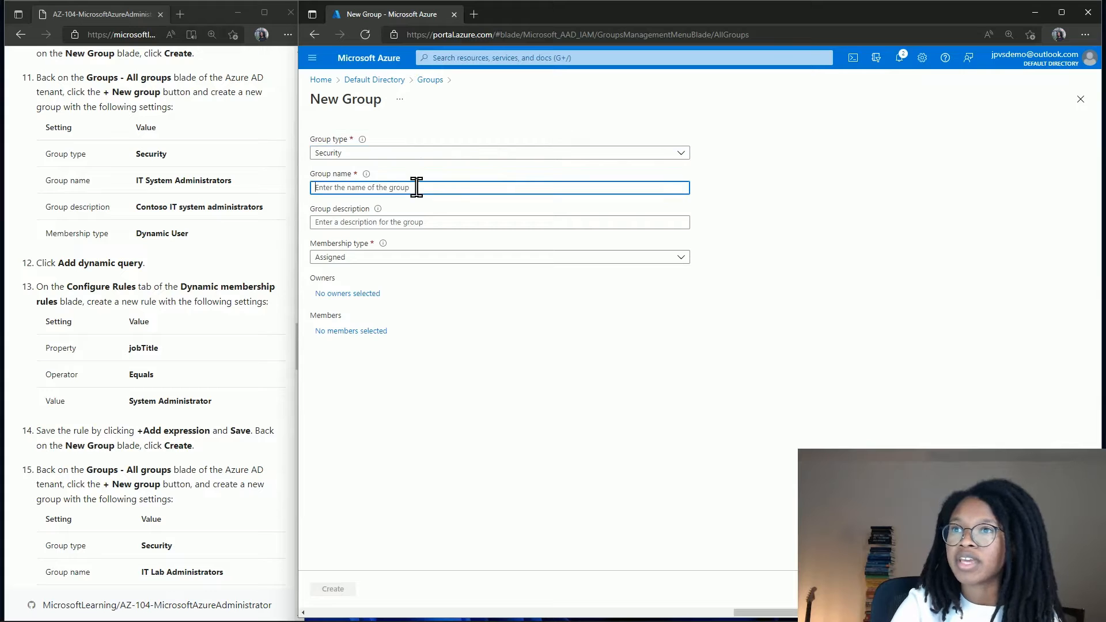
{"action": "type", "text": "IT System Administ"}
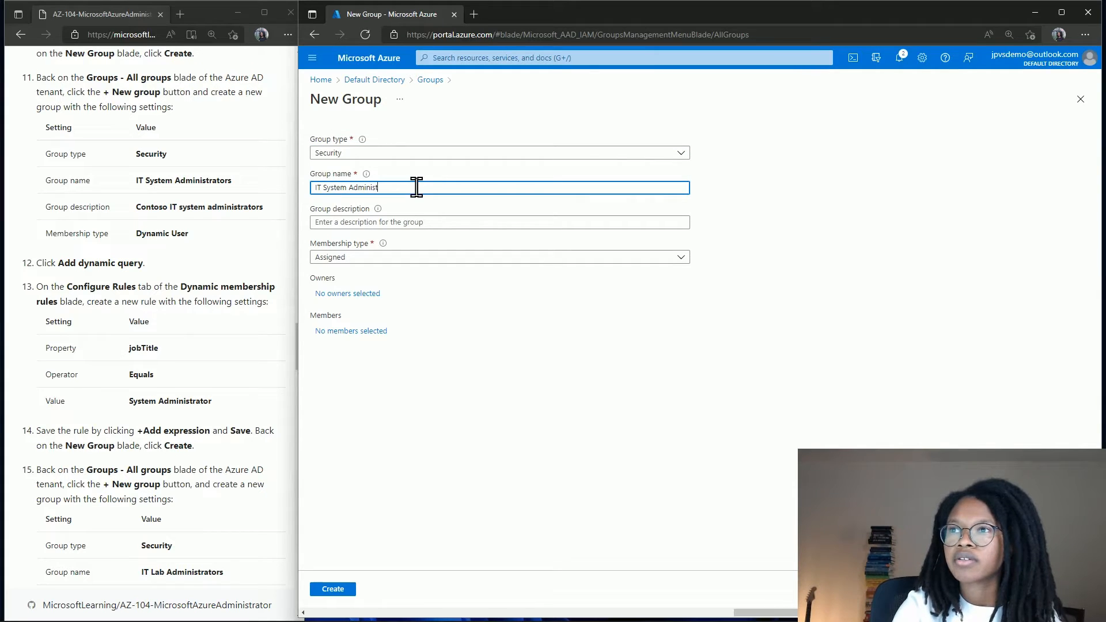
{"action": "type", "text": "rators"}
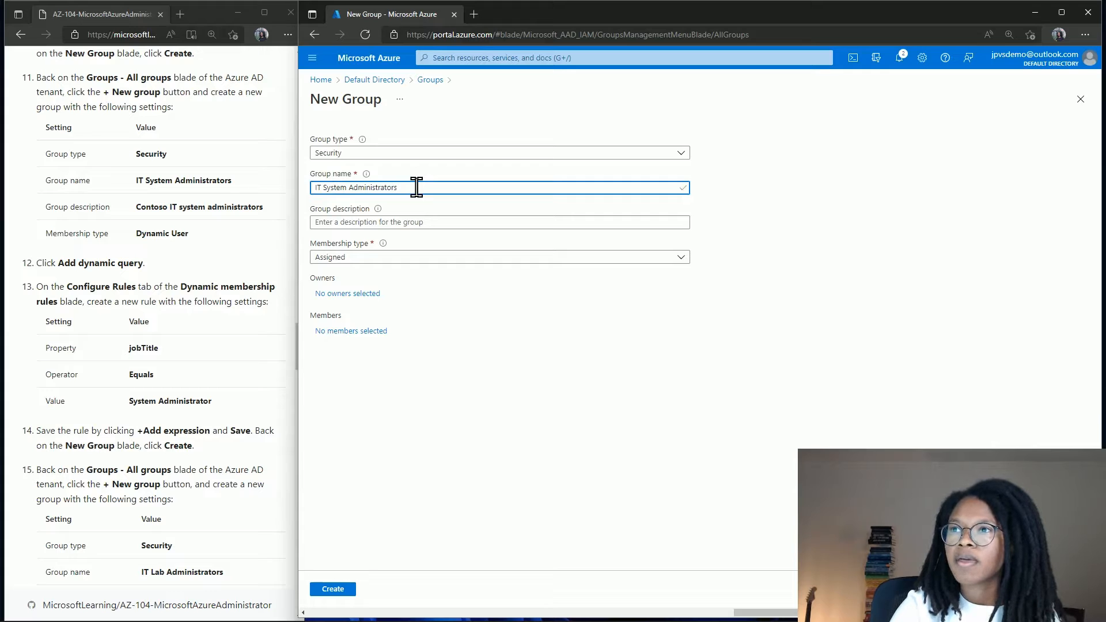
{"action": "left_click", "coordinate": [397, 222]}
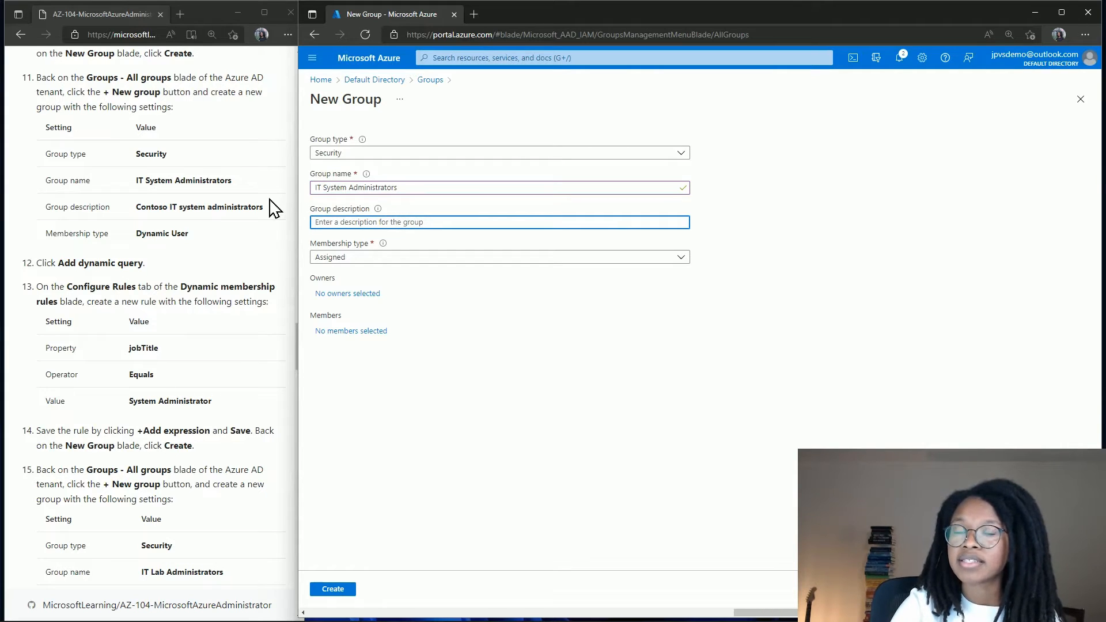
{"action": "left_click_drag", "start_coordinate": [263, 208], "coordinate": [173, 205]}
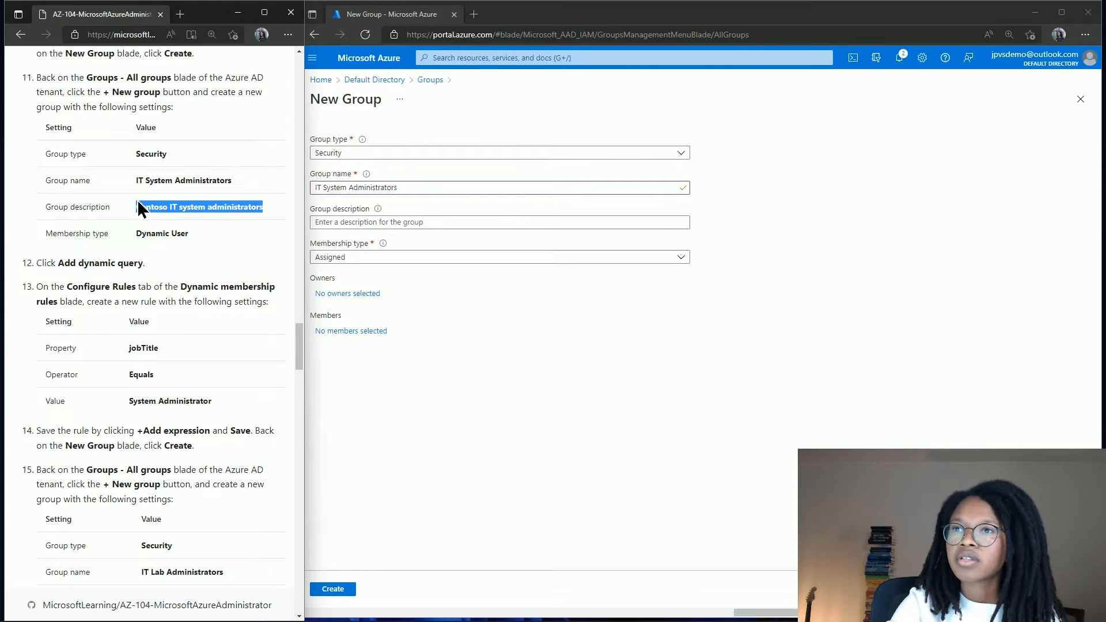
{"action": "left_click", "coordinate": [362, 223]}
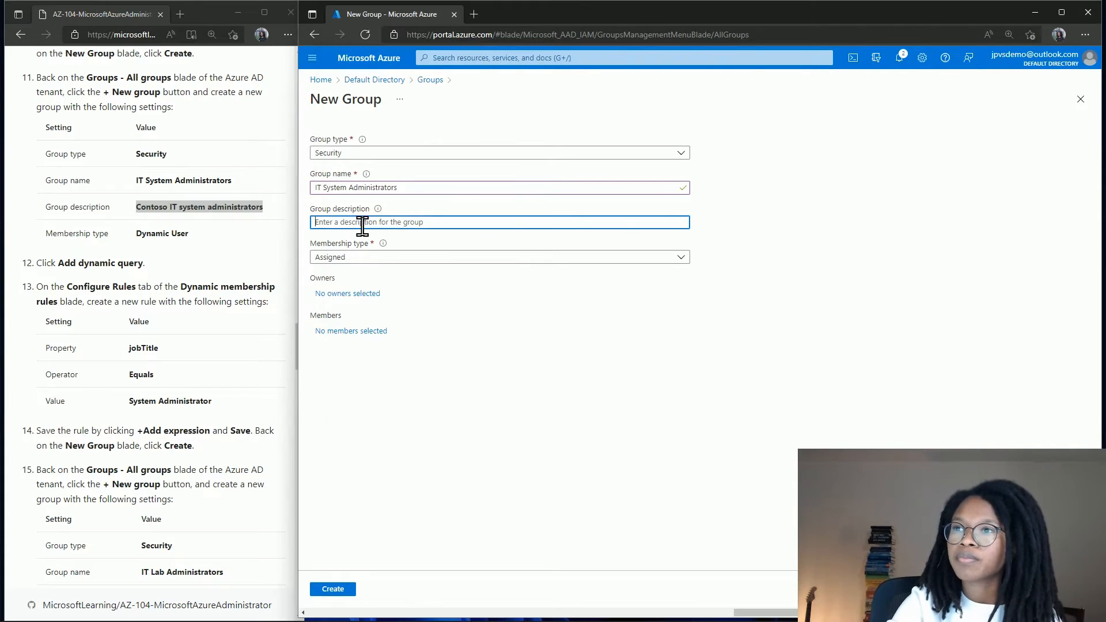
{"action": "type", "text": "Contoso IT system administrators"}
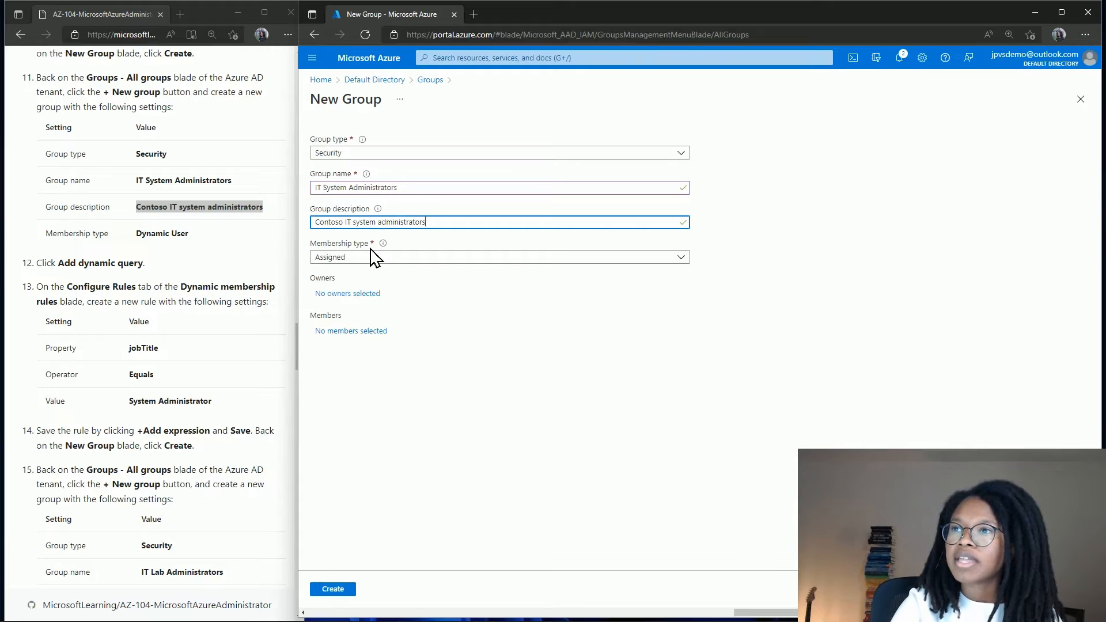
{"action": "left_click", "coordinate": [371, 259]}
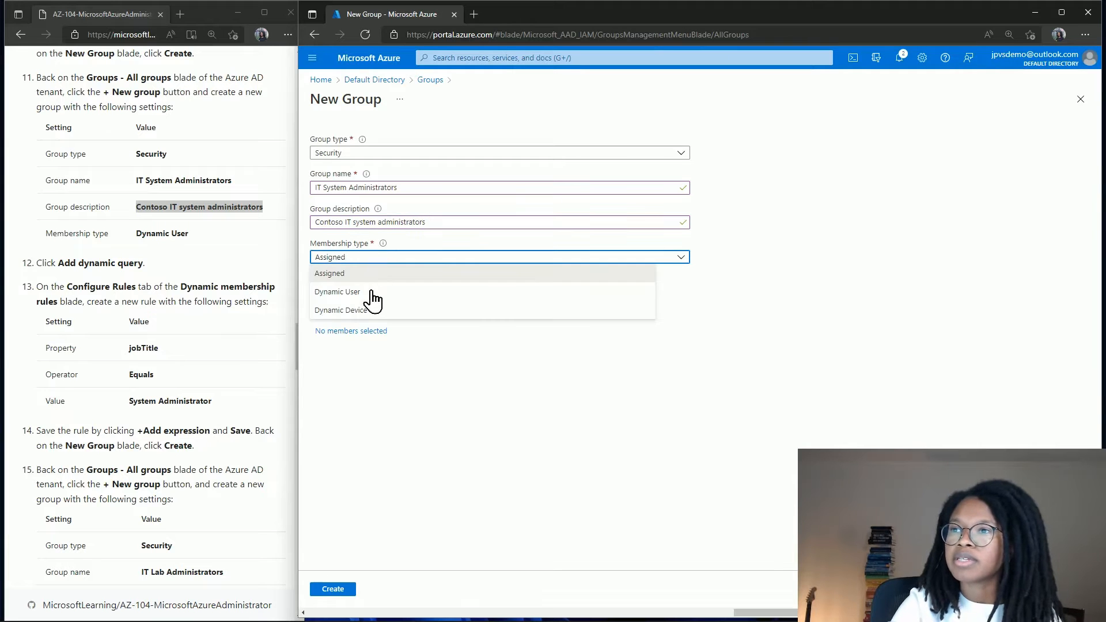
{"action": "left_click", "coordinate": [372, 292]}
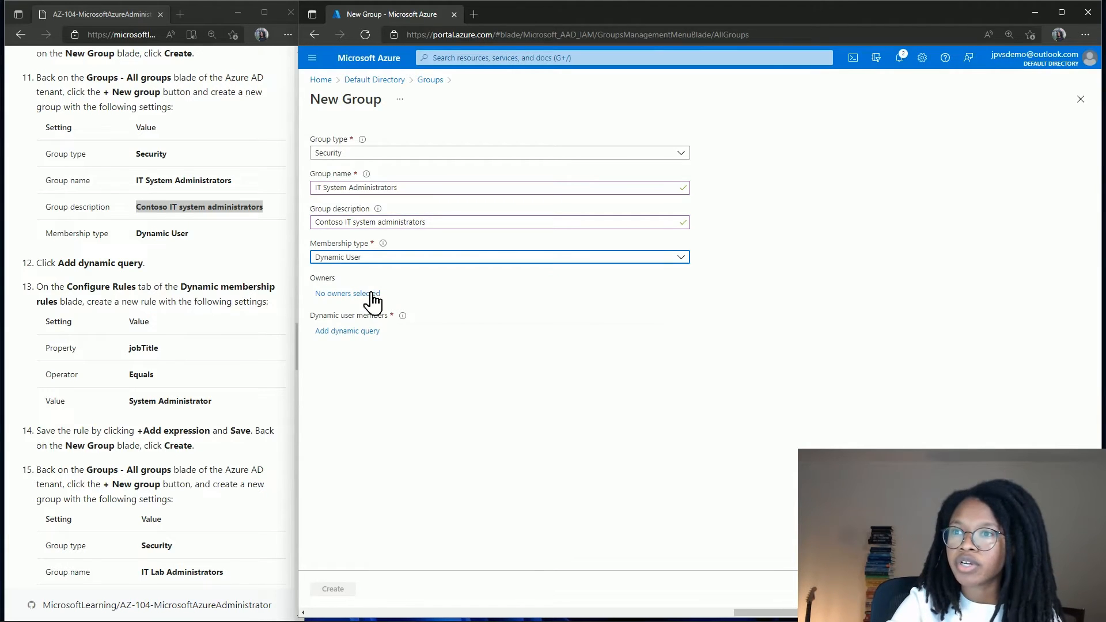
Add and save the dynamic rule user.jobTitle Equals 'System Administrator'.
{"action": "left_click", "coordinate": [343, 335]}
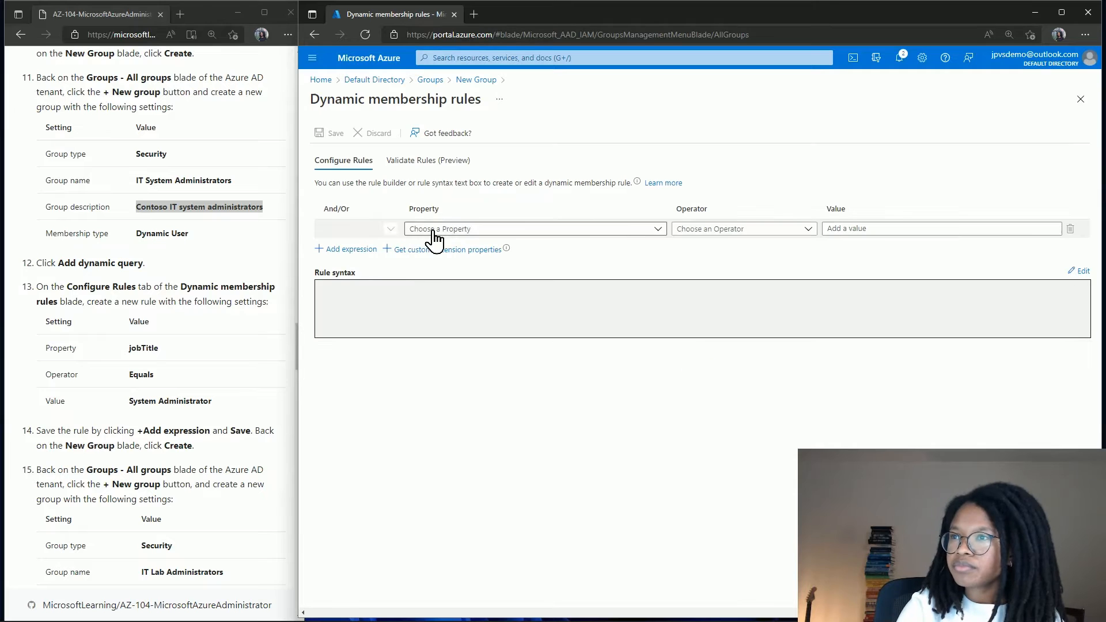
{"action": "left_click", "coordinate": [433, 230]}
{"action": "type", "text": "jo"}
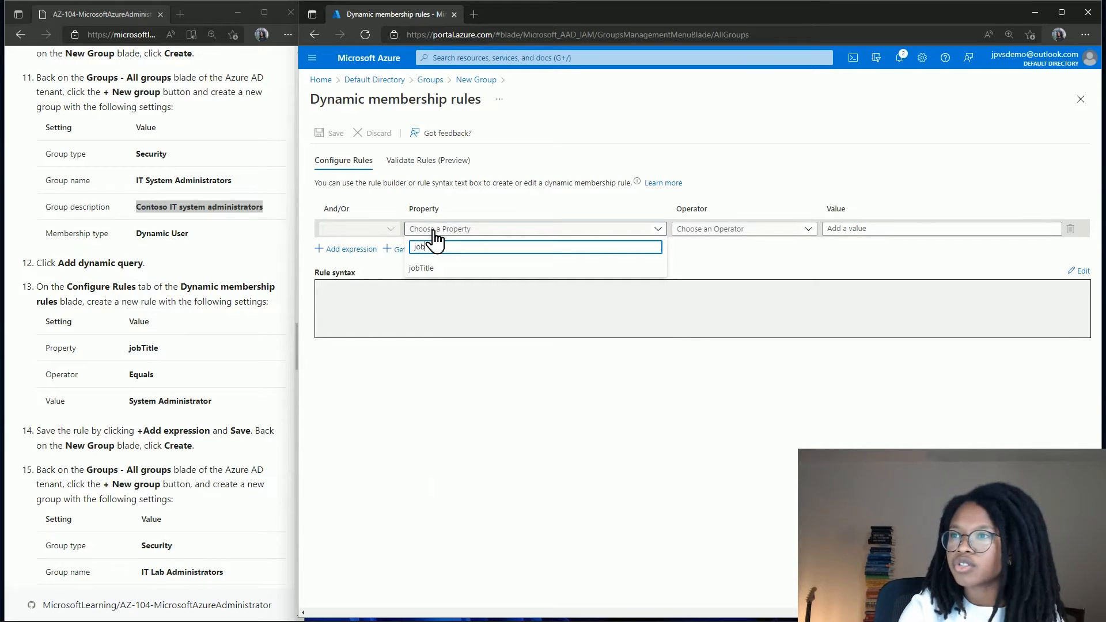
{"action": "type", "text": "b"}
{"action": "left_click", "coordinate": [427, 268]}
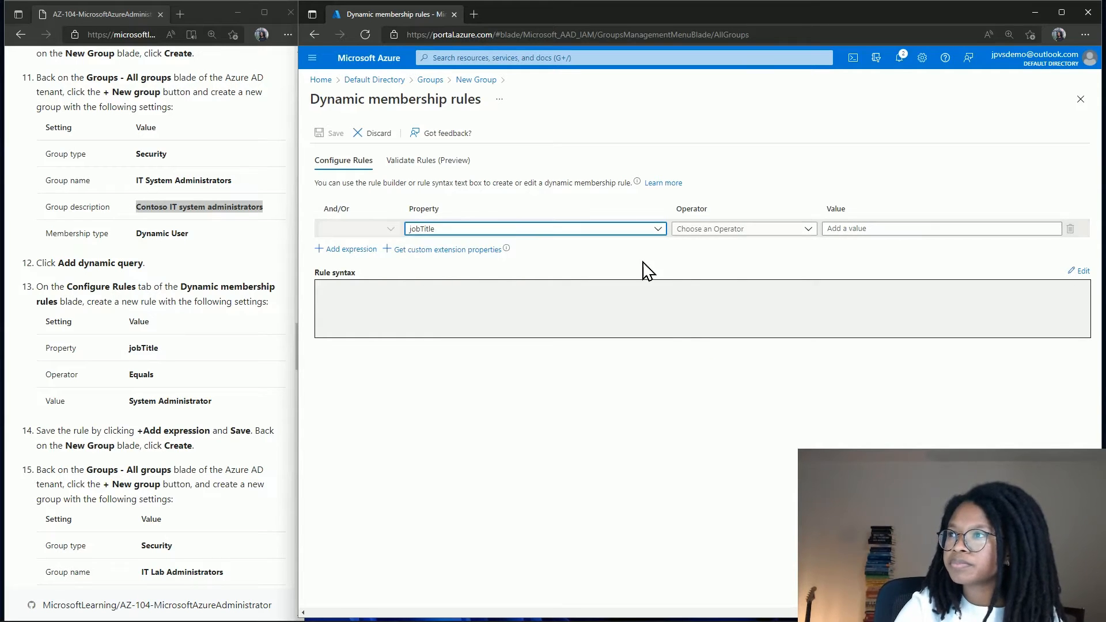
{"action": "left_click", "coordinate": [709, 234]}
{"action": "type", "text": "equ"}
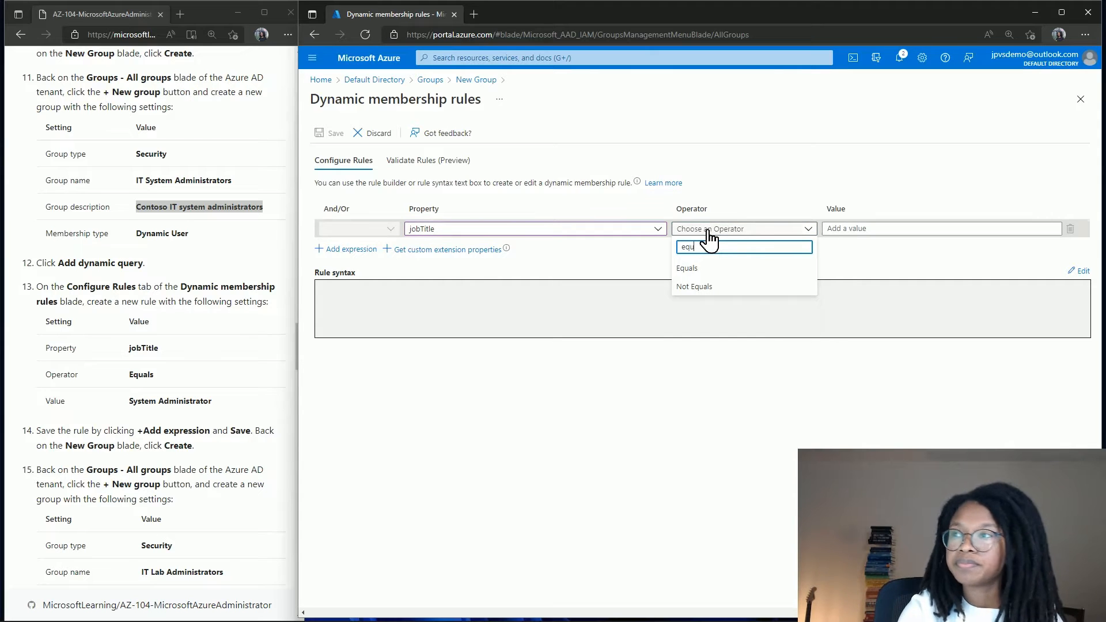
{"action": "left_click", "coordinate": [709, 268]}
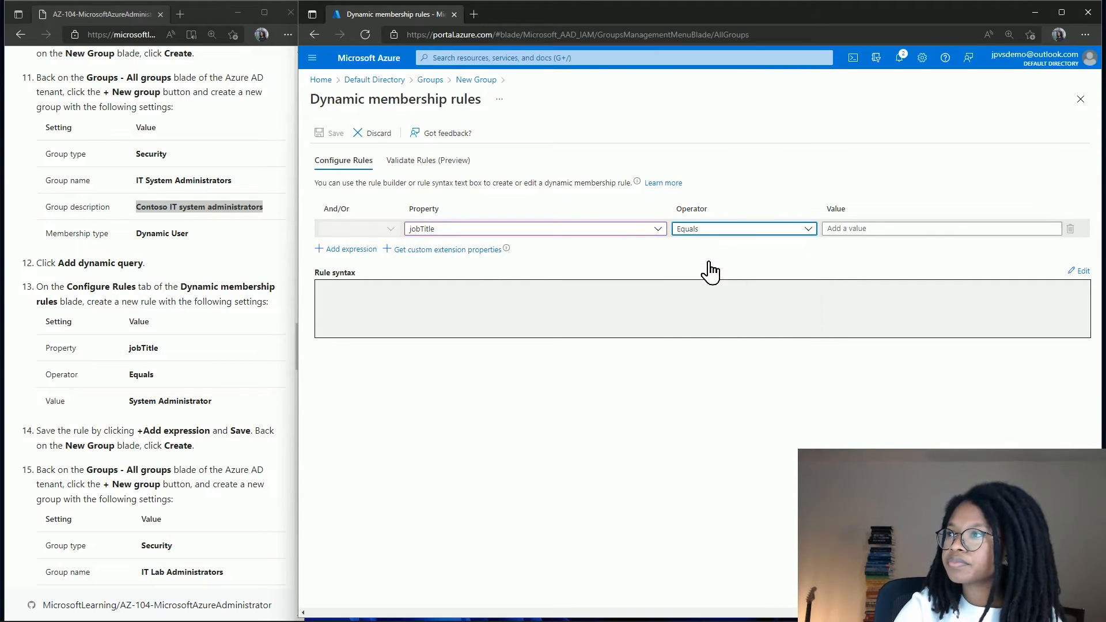
{"action": "left_click", "coordinate": [840, 228]}
{"action": "type", "text": "System Adminis"}
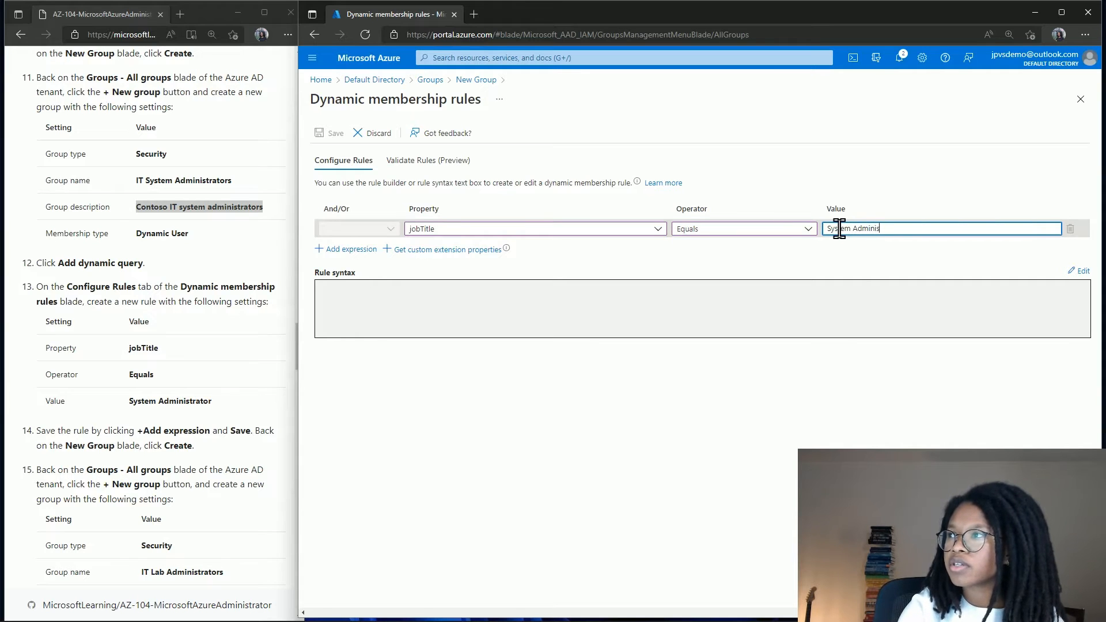
{"action": "type", "text": "trator"}
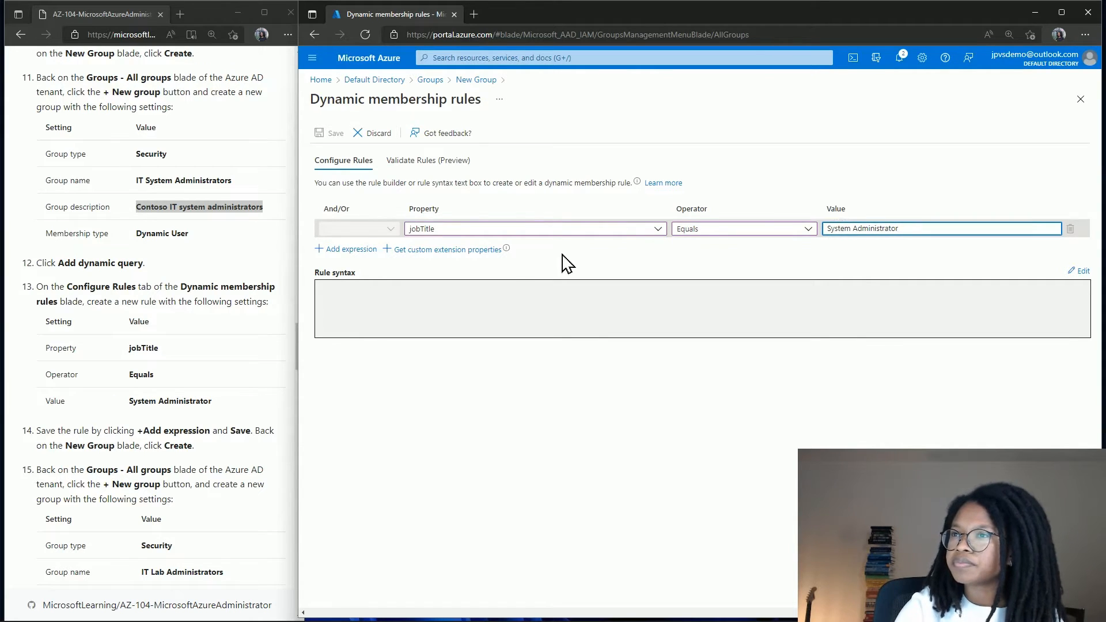
{"action": "left_click", "coordinate": [336, 249]}
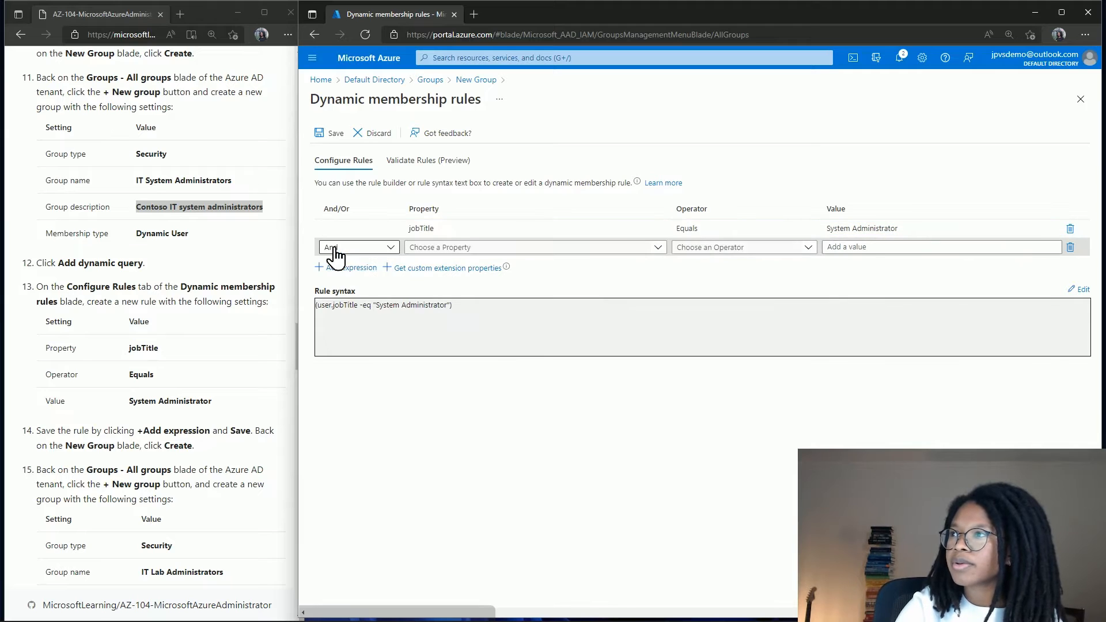
{"action": "left_click", "coordinate": [332, 134]}
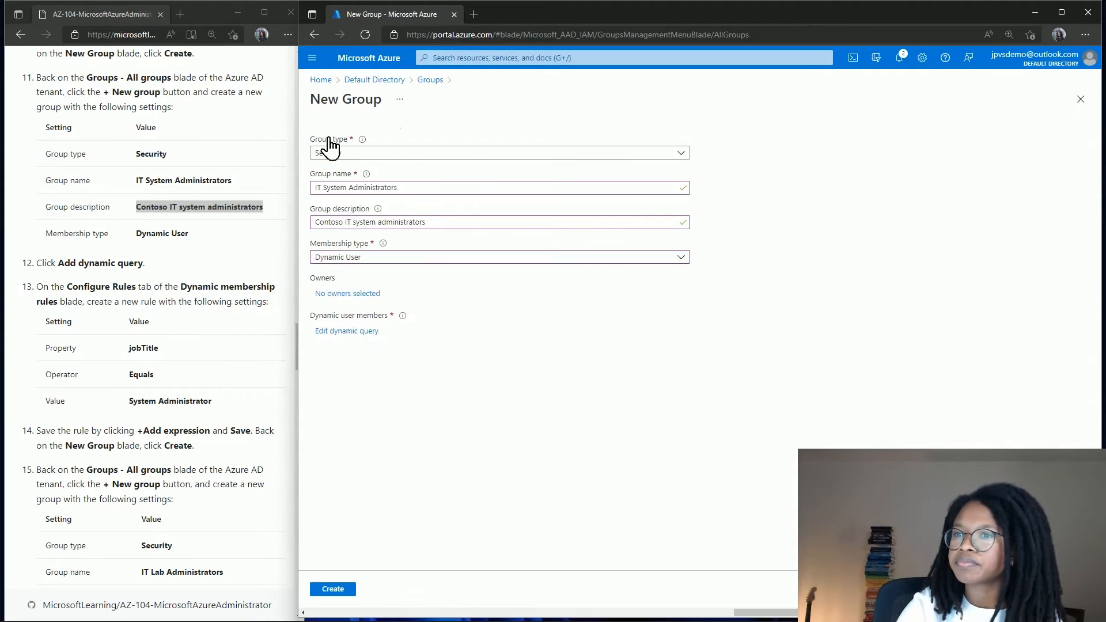
Create the IT System Administrators group from the New Group blade.
{"action": "scroll", "coordinate": [249, 325], "scroll_direction": "down", "scroll_amount": 3}
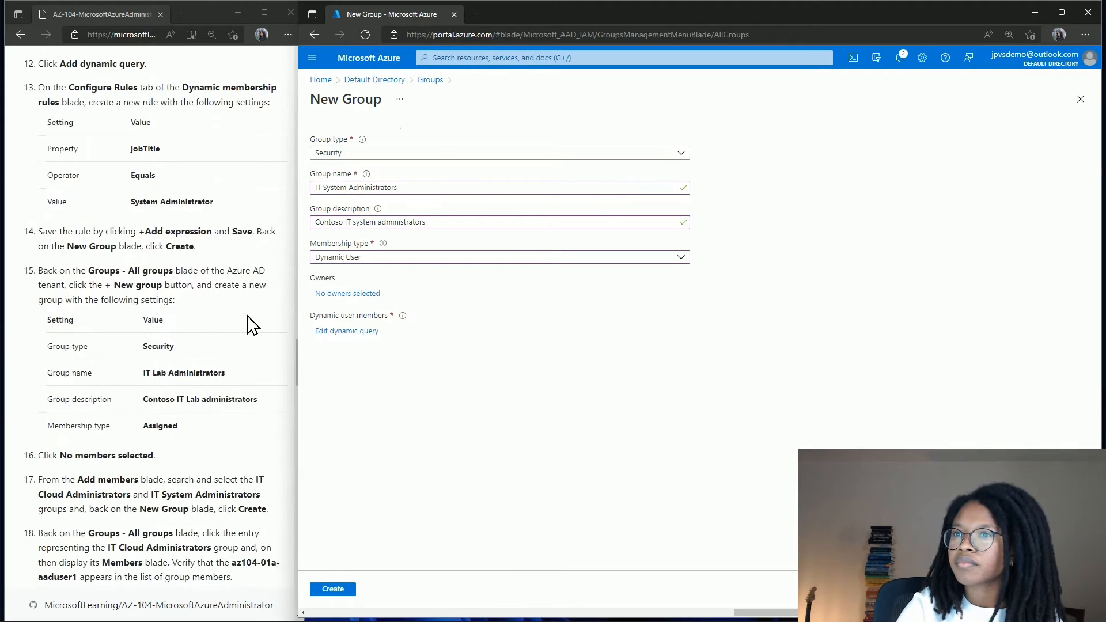
{"action": "scroll", "coordinate": [248, 323], "scroll_direction": "down", "scroll_amount": 3}
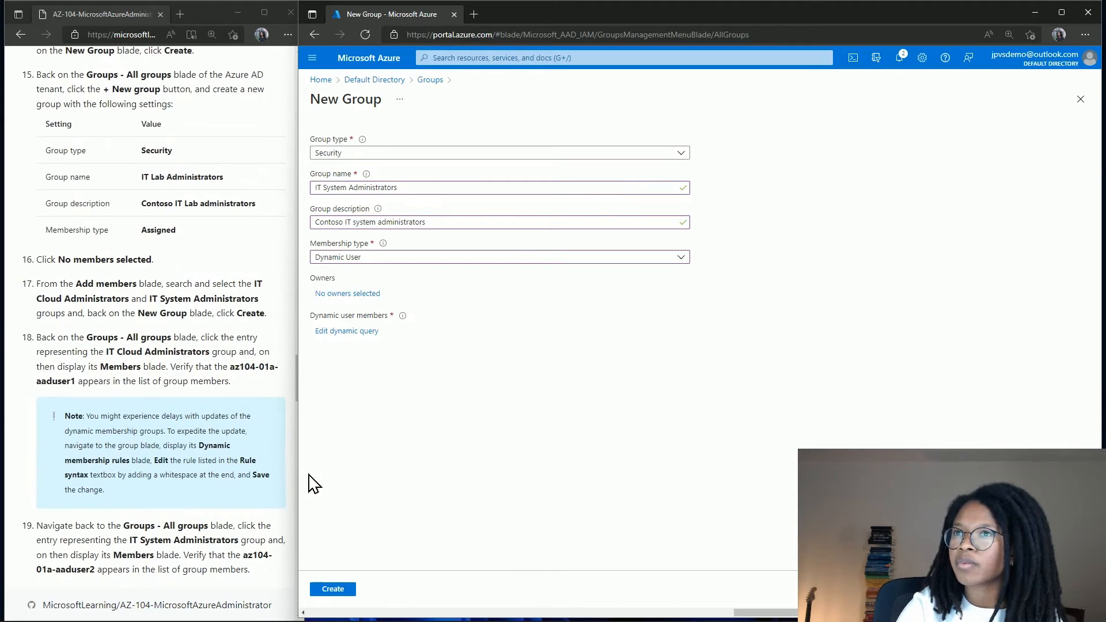
{"action": "left_click", "coordinate": [340, 591]}
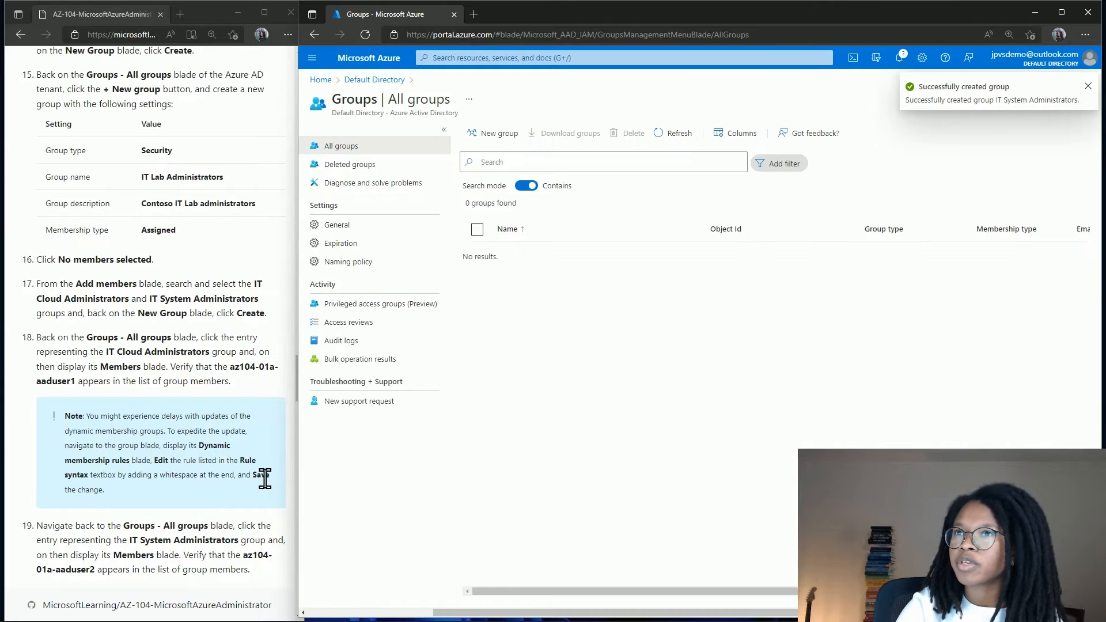
Refresh the All groups list so IT Cloud Administrators appears.
{"action": "scroll", "coordinate": [264, 479], "scroll_direction": "up", "scroll_amount": 1}
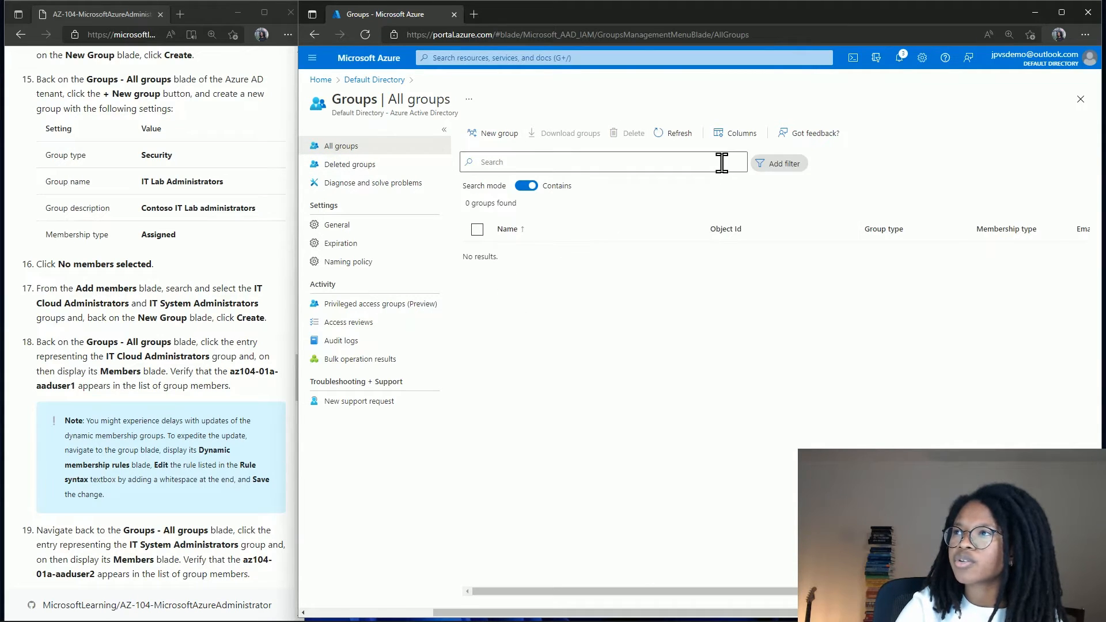
{"action": "left_click", "coordinate": [673, 137]}
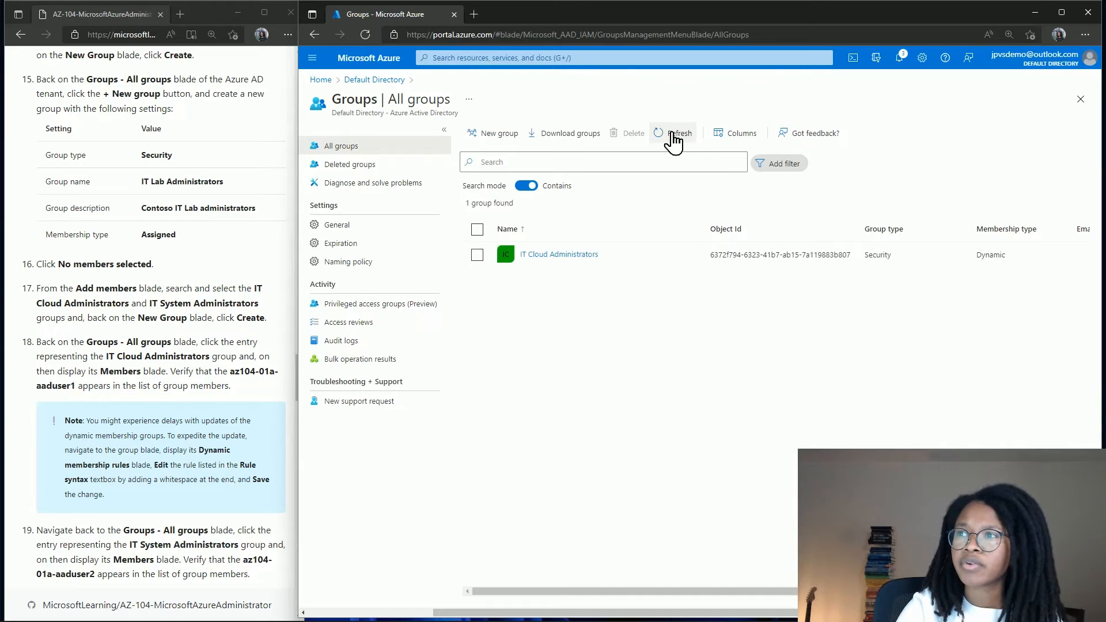
{"action": "scroll", "coordinate": [226, 225], "scroll_direction": "up", "scroll_amount": 3}
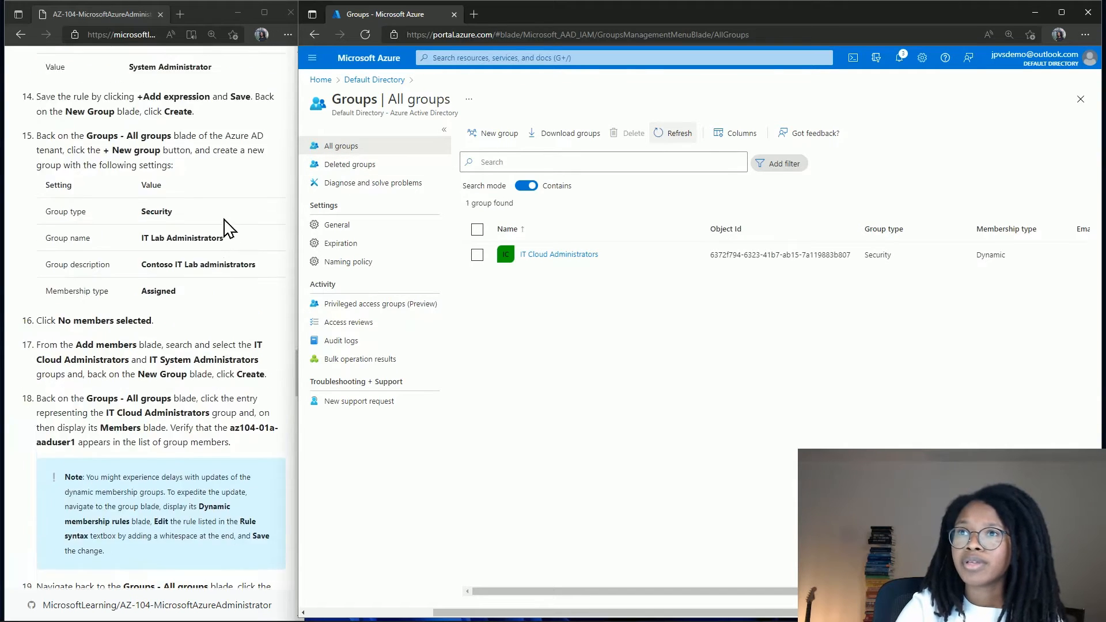
{"action": "scroll", "coordinate": [226, 228], "scroll_direction": "up", "scroll_amount": 5}
{"action": "scroll", "coordinate": [226, 229], "scroll_direction": "down", "scroll_amount": 3}
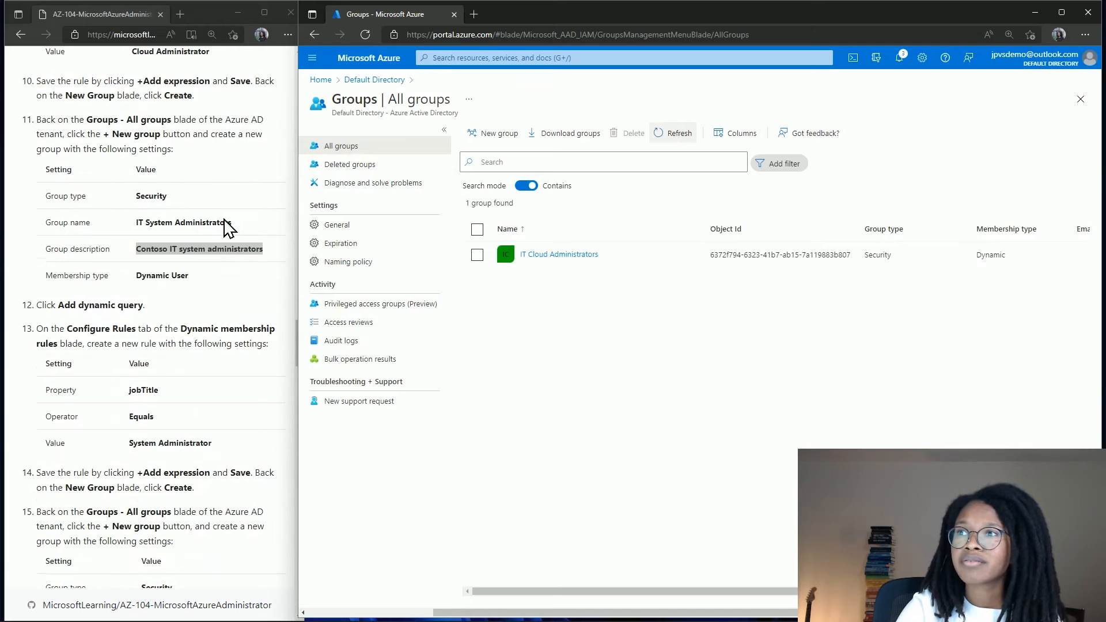
{"action": "scroll", "coordinate": [225, 228], "scroll_direction": "down", "scroll_amount": 4}
{"action": "scroll", "coordinate": [226, 228], "scroll_direction": "up", "scroll_amount": 4}
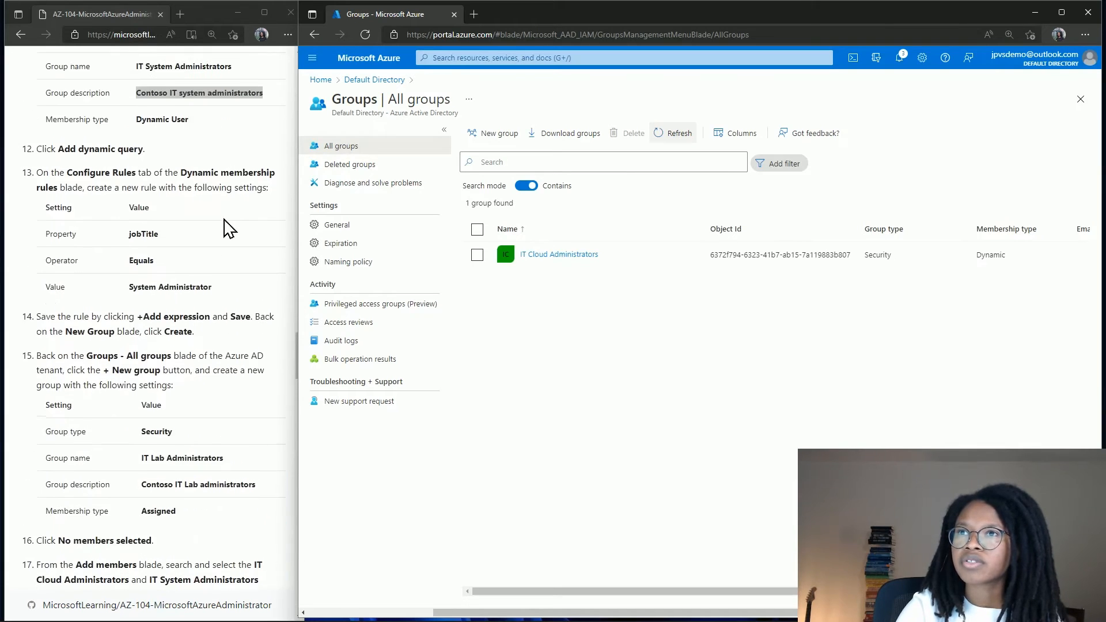
{"action": "scroll", "coordinate": [229, 228], "scroll_direction": "up", "scroll_amount": 1}
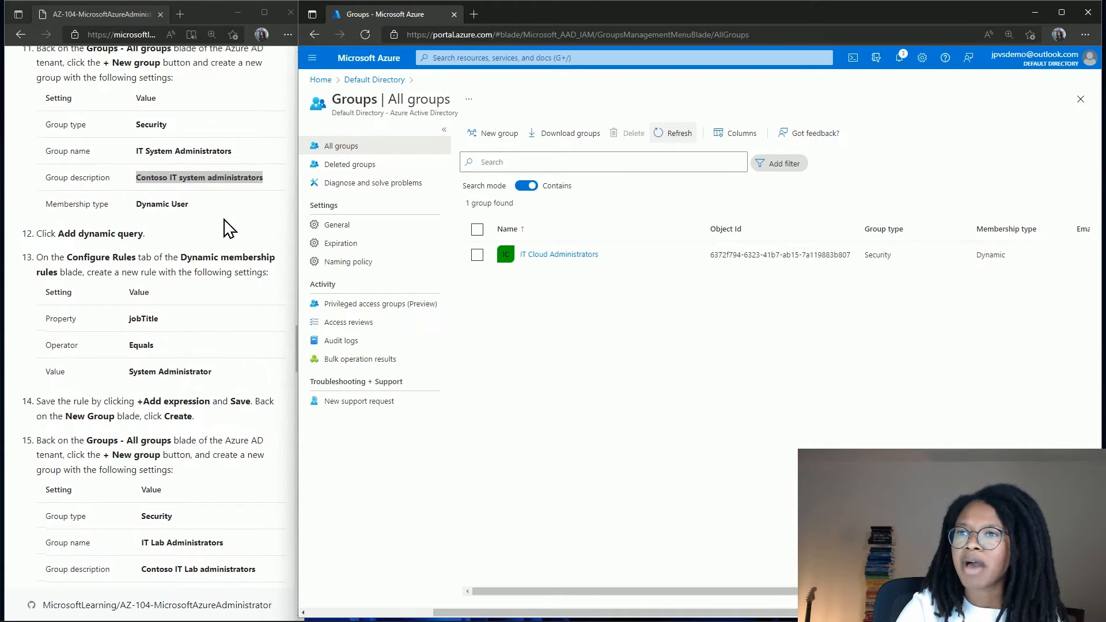
{"action": "scroll", "coordinate": [228, 228], "scroll_direction": "down", "scroll_amount": 6}
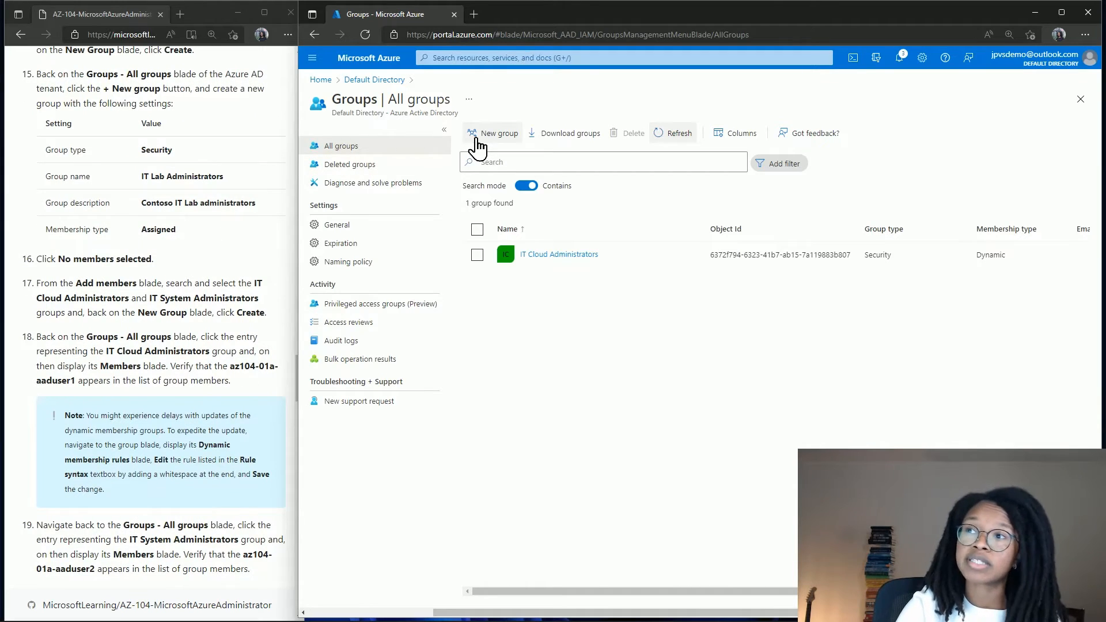
Start an Assigned Security group 'IT Lab Administrators' described as 'Contoso IT Lab administrators'.
{"action": "left_click", "coordinate": [365, 35]}
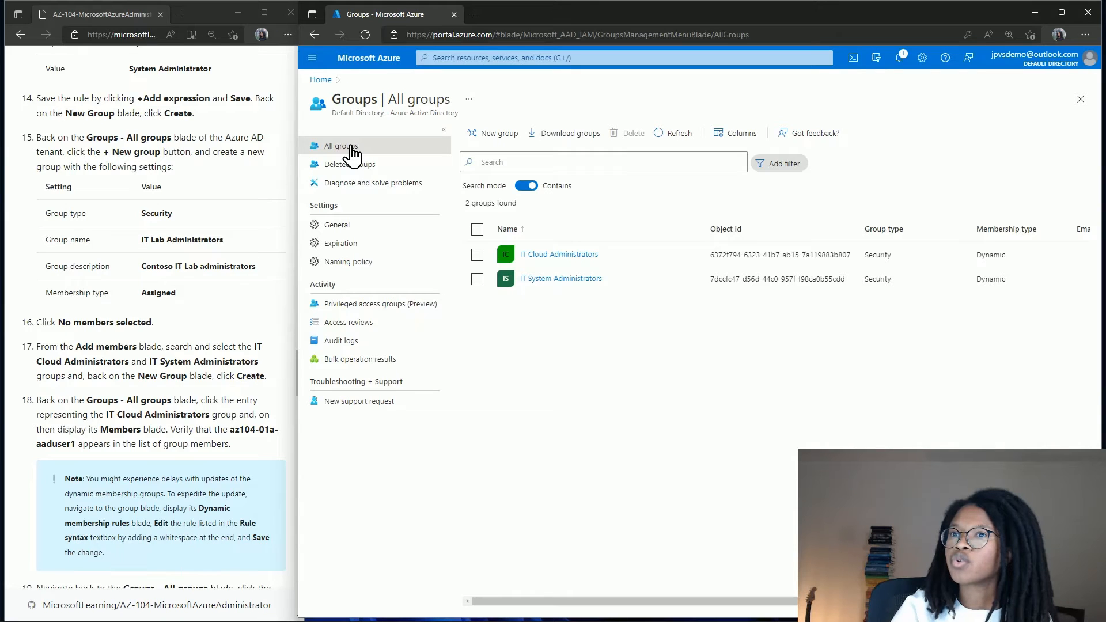
{"action": "left_click", "coordinate": [487, 136]}
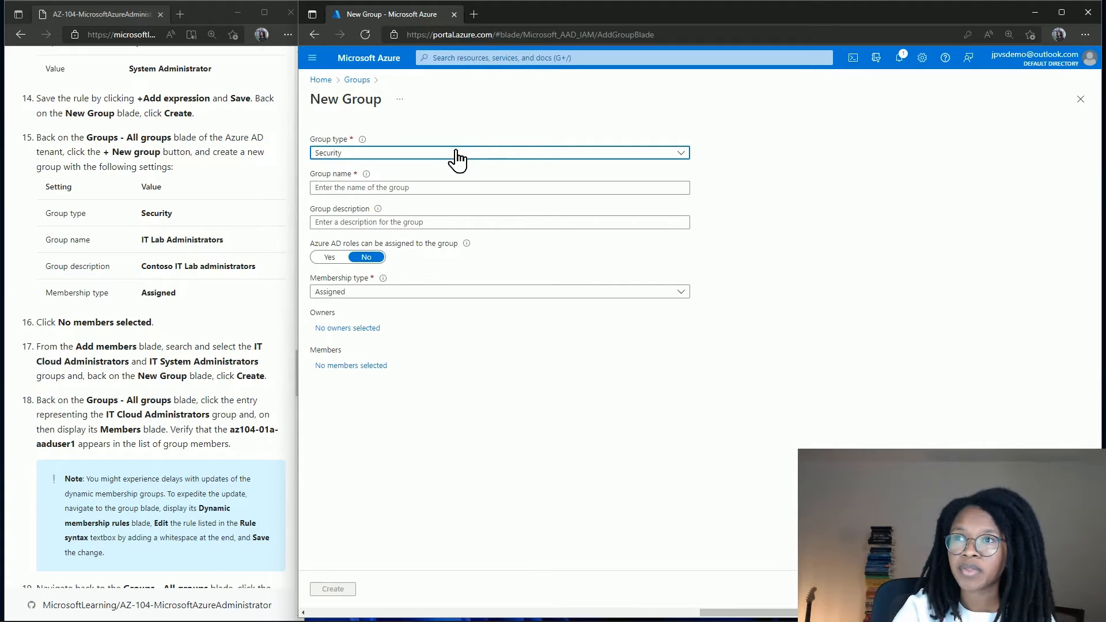
{"action": "left_click", "coordinate": [437, 188]}
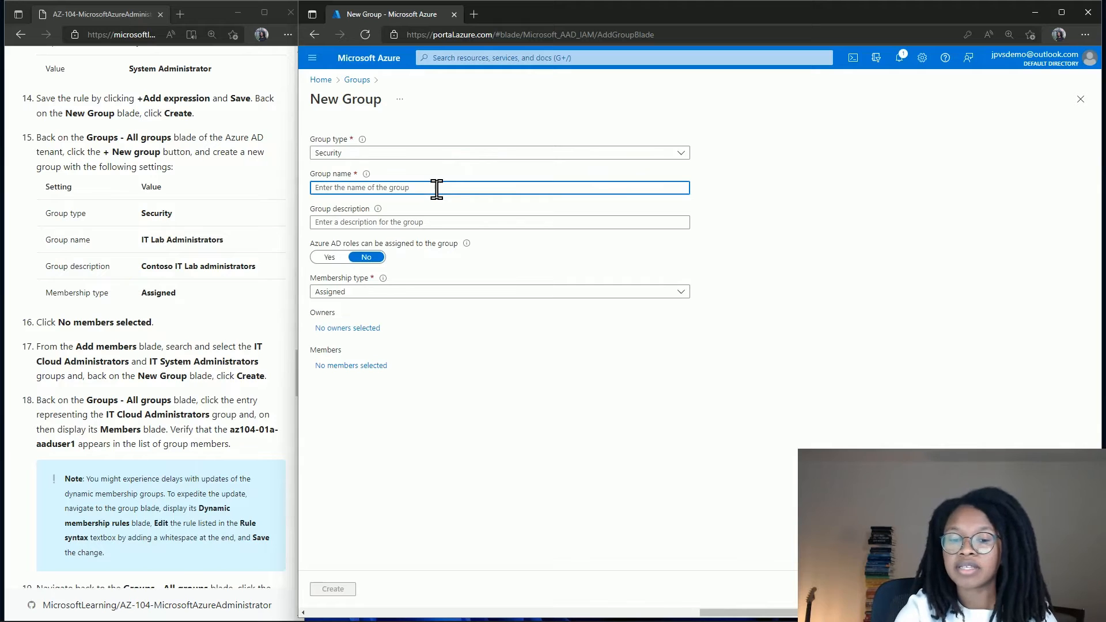
{"action": "type", "text": "IT Lab Administrators"}
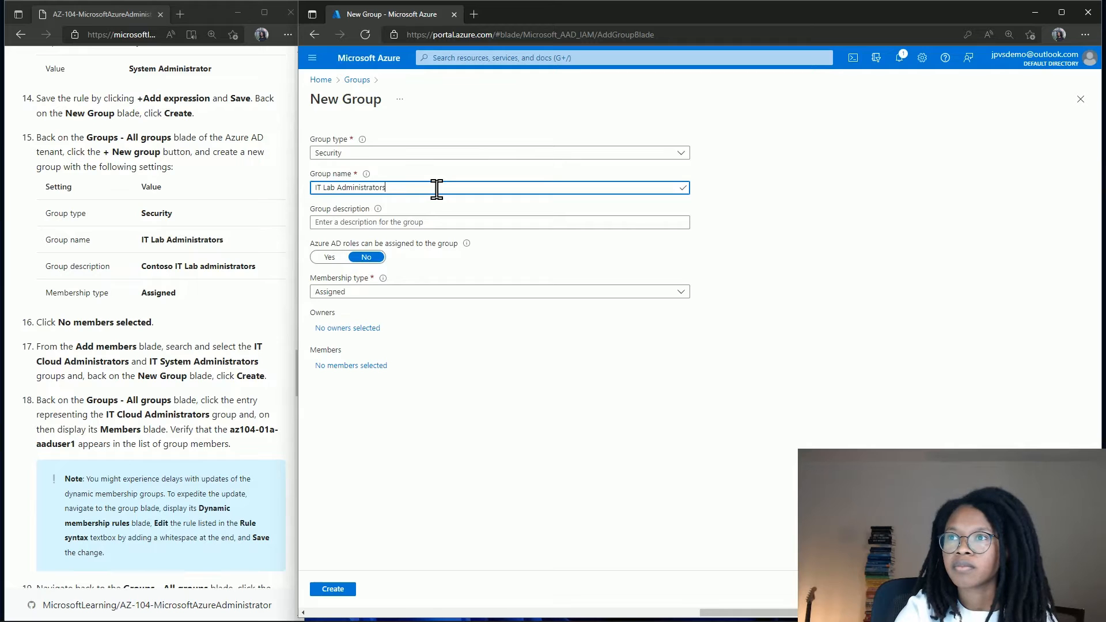
{"action": "key", "text": "Tab"}
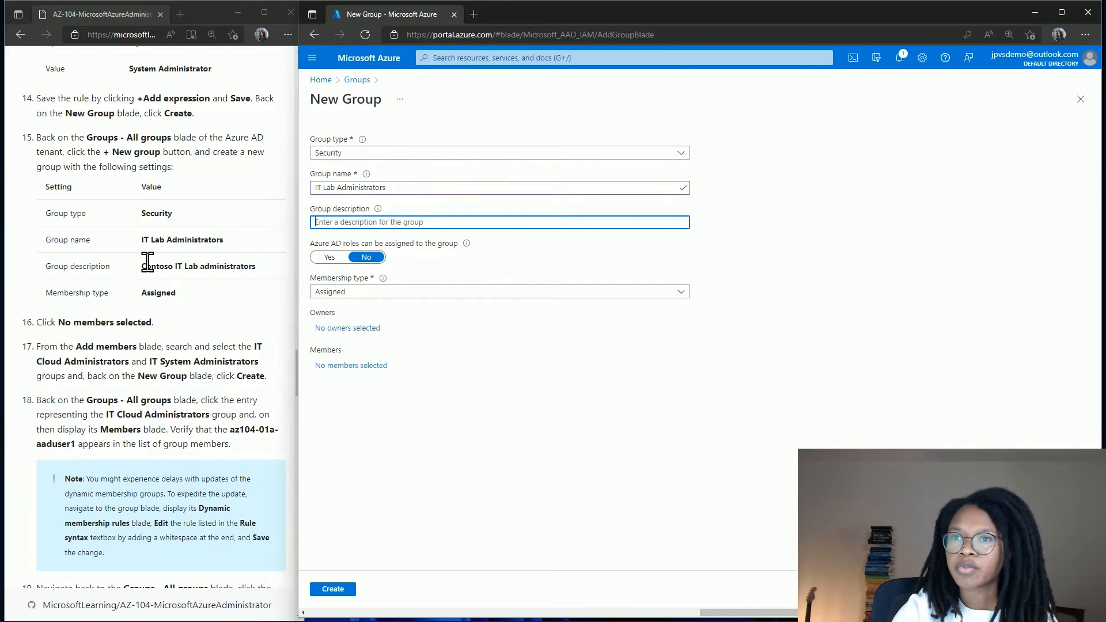
{"action": "left_click_drag", "start_coordinate": [148, 262], "coordinate": [263, 262]}
{"action": "key", "text": "ctrl+c"}
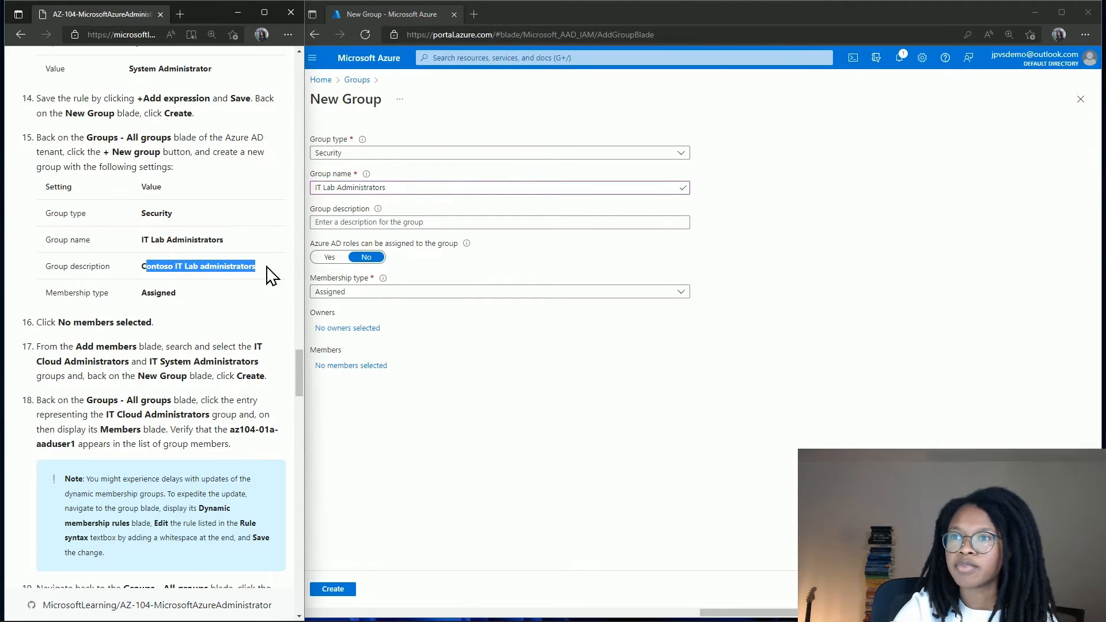
{"action": "left_click", "coordinate": [415, 223]}
{"action": "type", "text": "C"}
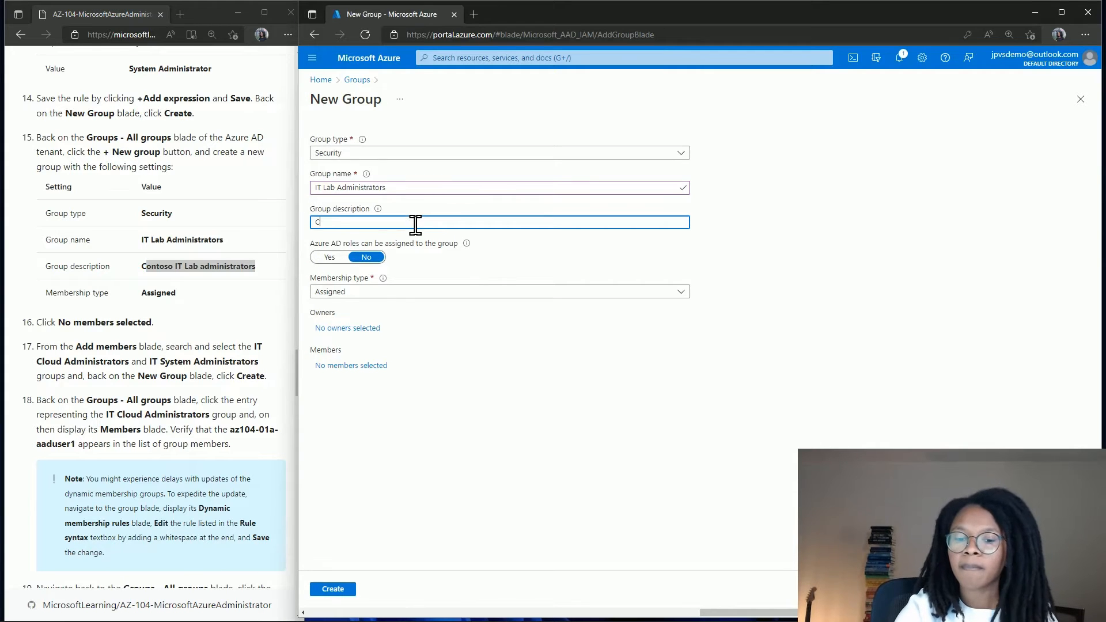
{"action": "key", "text": "ctrl+v"}
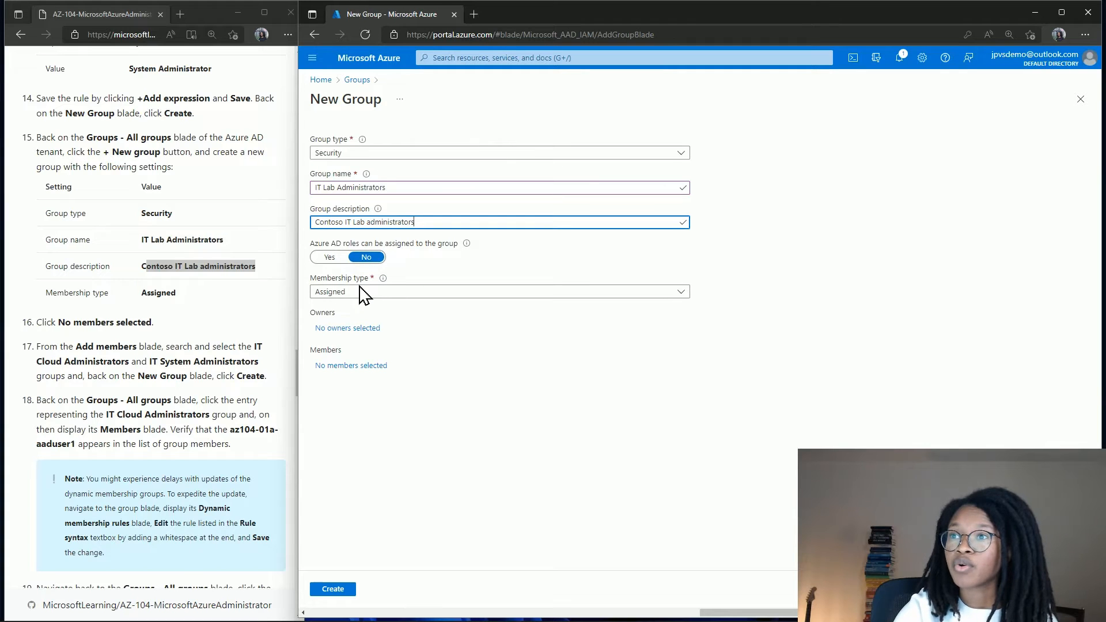
Add IT Cloud Administrators and IT System Administrators as the group's members.
{"action": "left_click", "coordinate": [349, 367]}
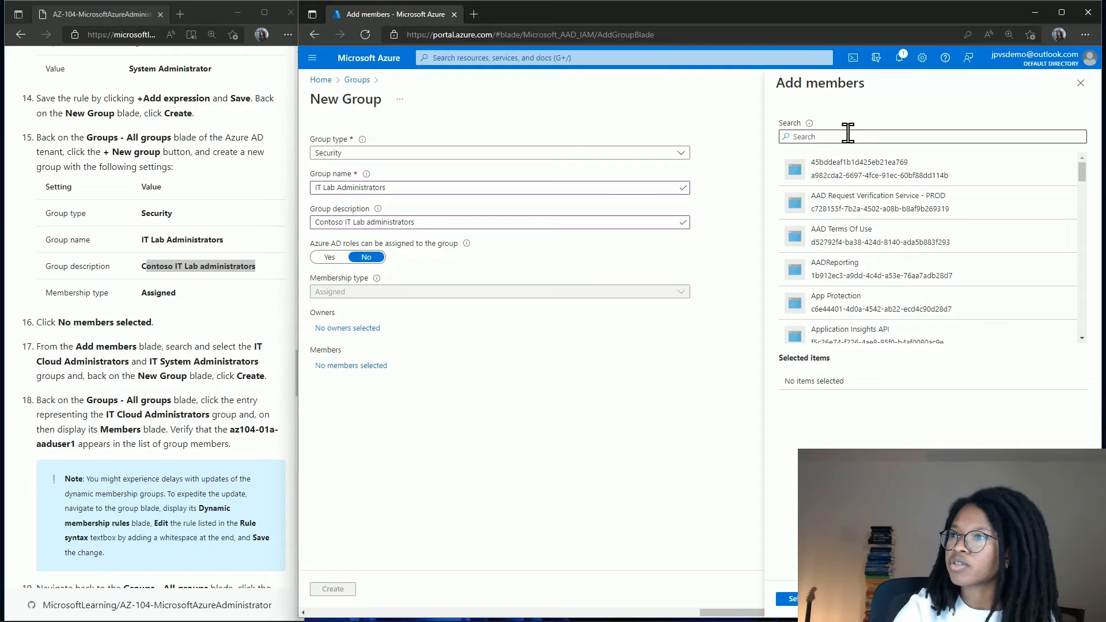
{"action": "type", "text": "IT"}
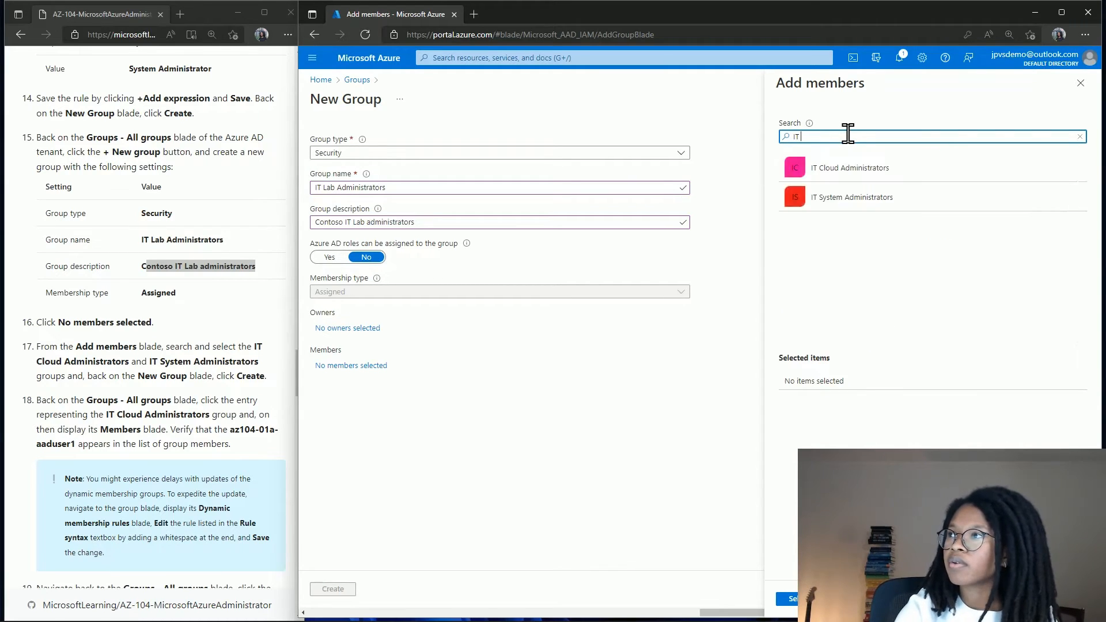
{"action": "left_click", "coordinate": [835, 174]}
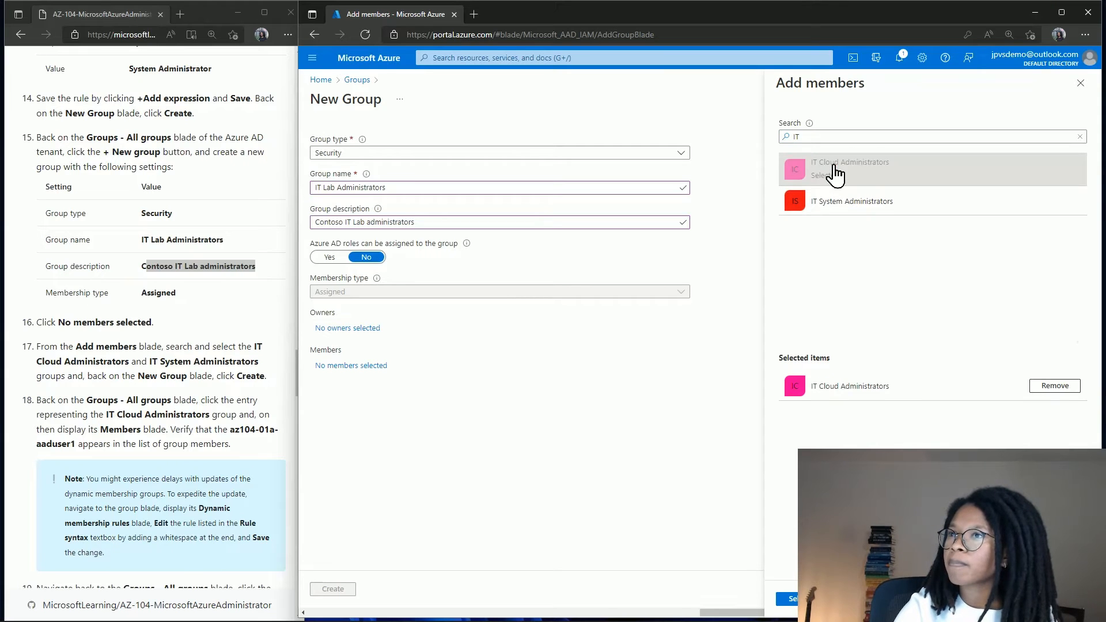
{"action": "left_click", "coordinate": [836, 207]}
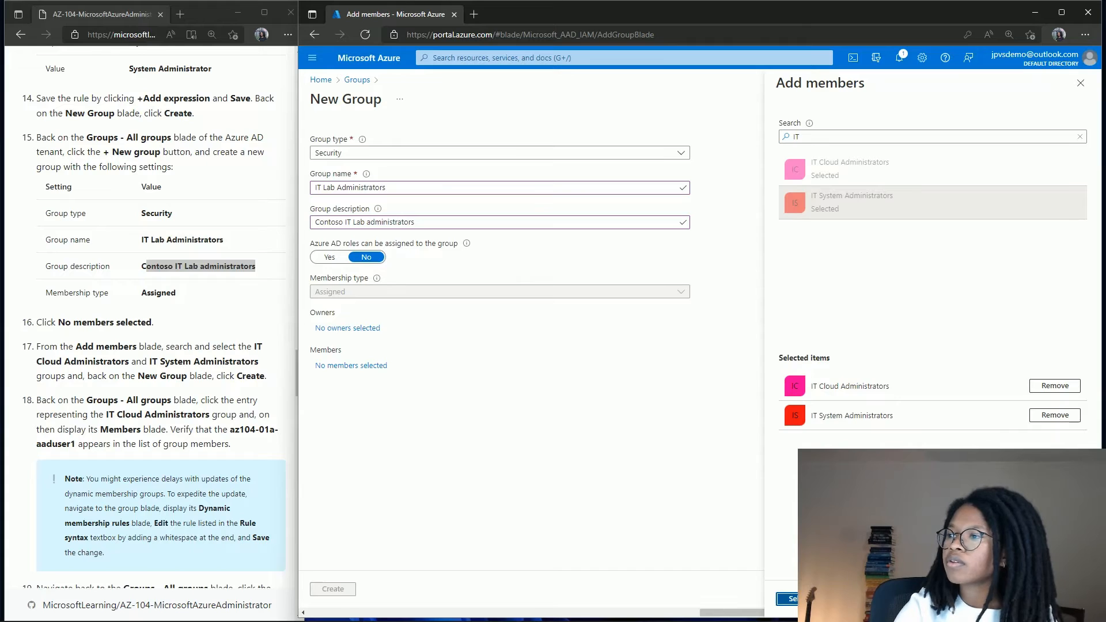
{"action": "left_click", "coordinate": [787, 600]}
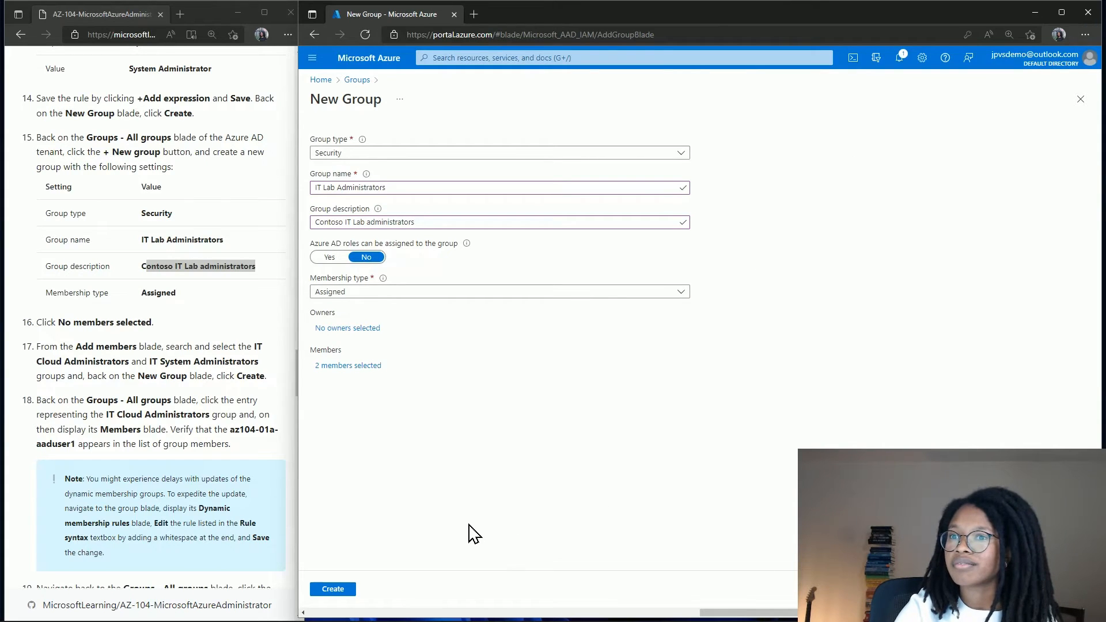
Create the IT Lab Administrators group and wait for All groups to return.
{"action": "left_click", "coordinate": [346, 594]}
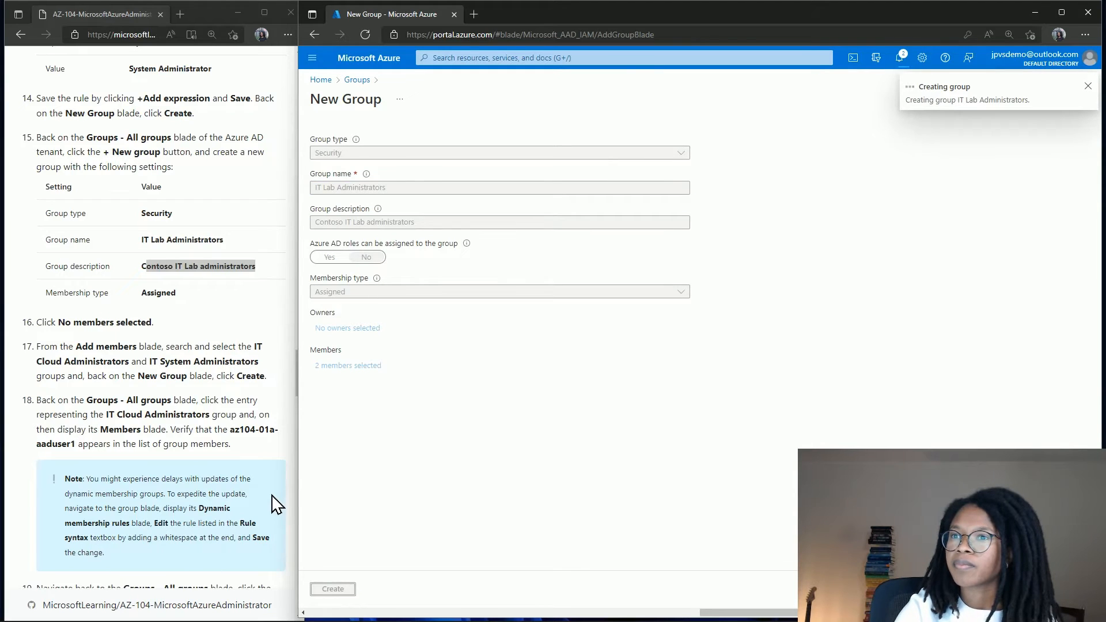
{"action": "scroll", "coordinate": [276, 505], "scroll_direction": "down", "scroll_amount": 5}
{"action": "scroll", "coordinate": [276, 505], "scroll_direction": "down", "scroll_amount": 1}
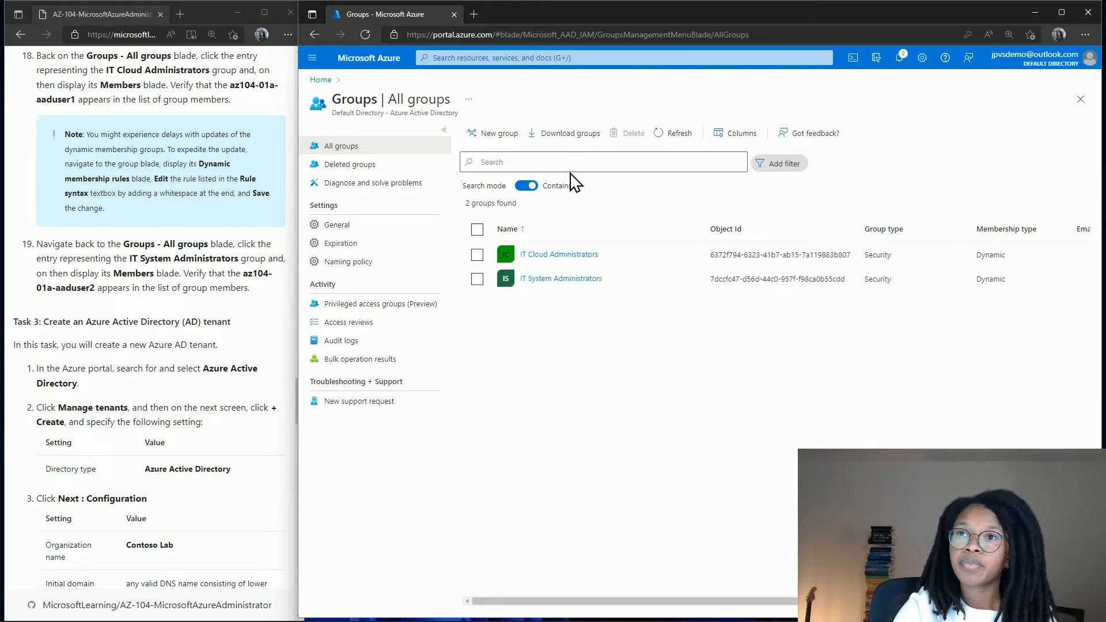
Review the IT Cloud Administrators member list, then go back to all groups.
{"action": "left_click", "coordinate": [544, 256]}
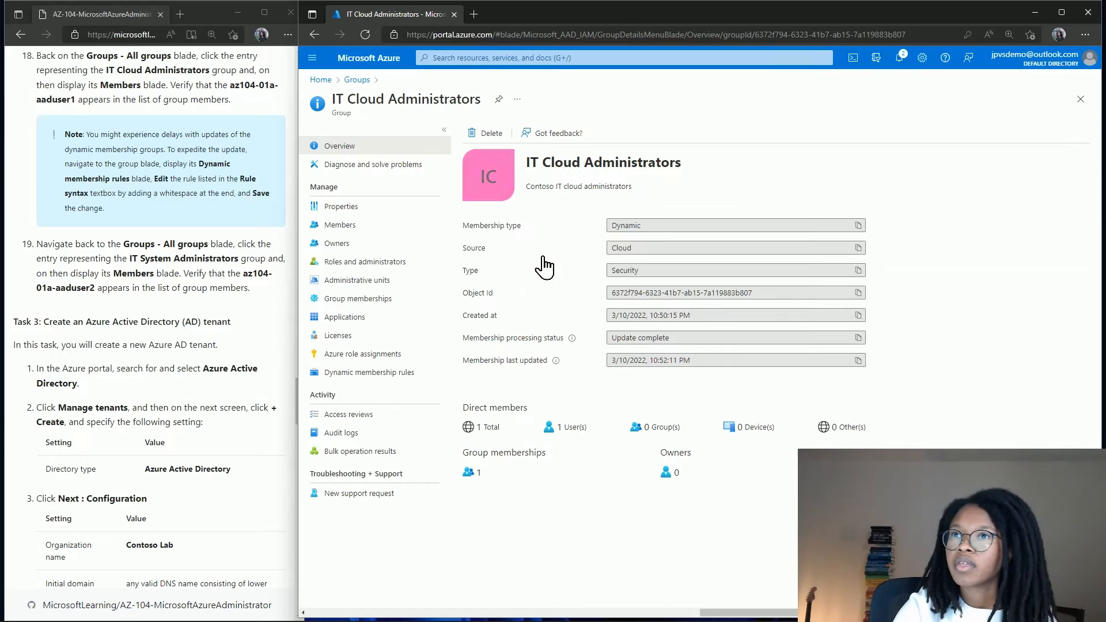
{"action": "left_click", "coordinate": [382, 238]}
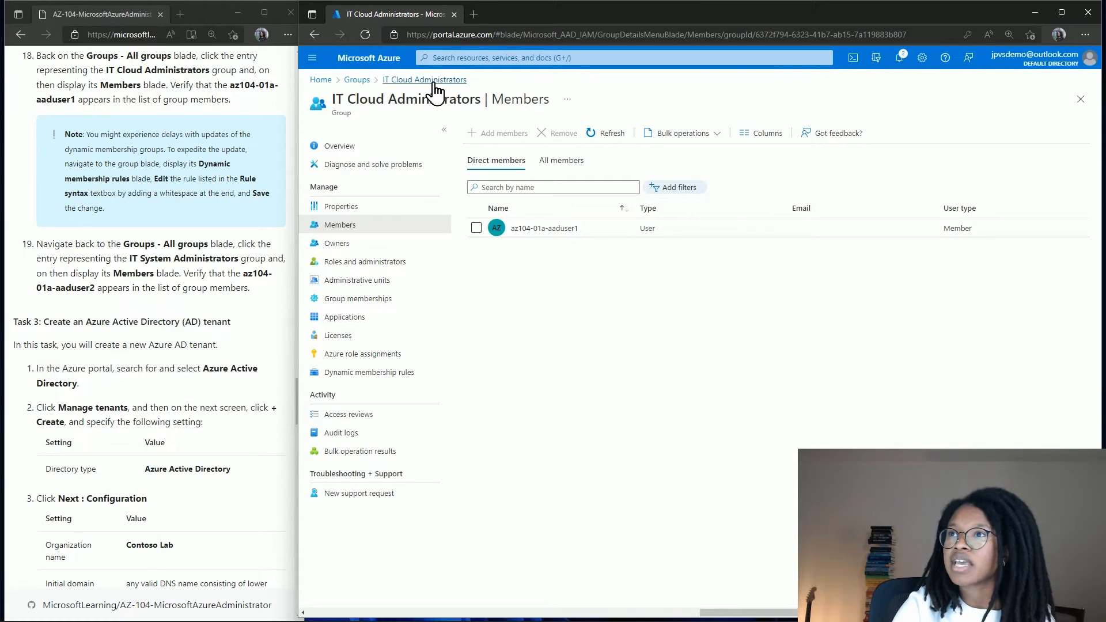
{"action": "left_click", "coordinate": [359, 81]}
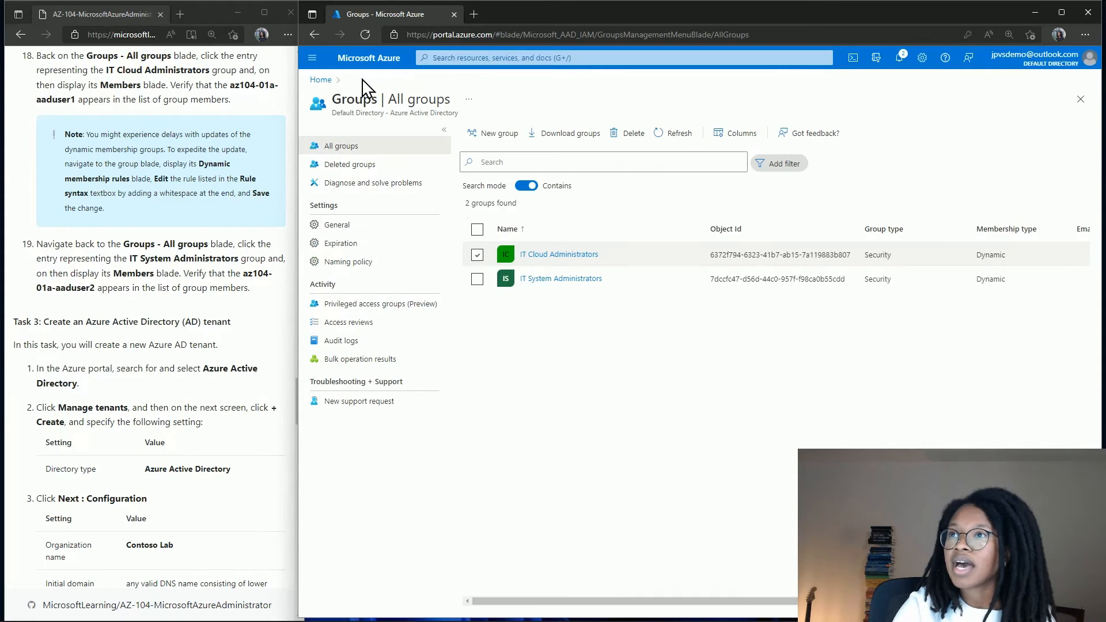
Confirm IT System Administrators lists its lab user as a direct member.
{"action": "left_click", "coordinate": [544, 280]}
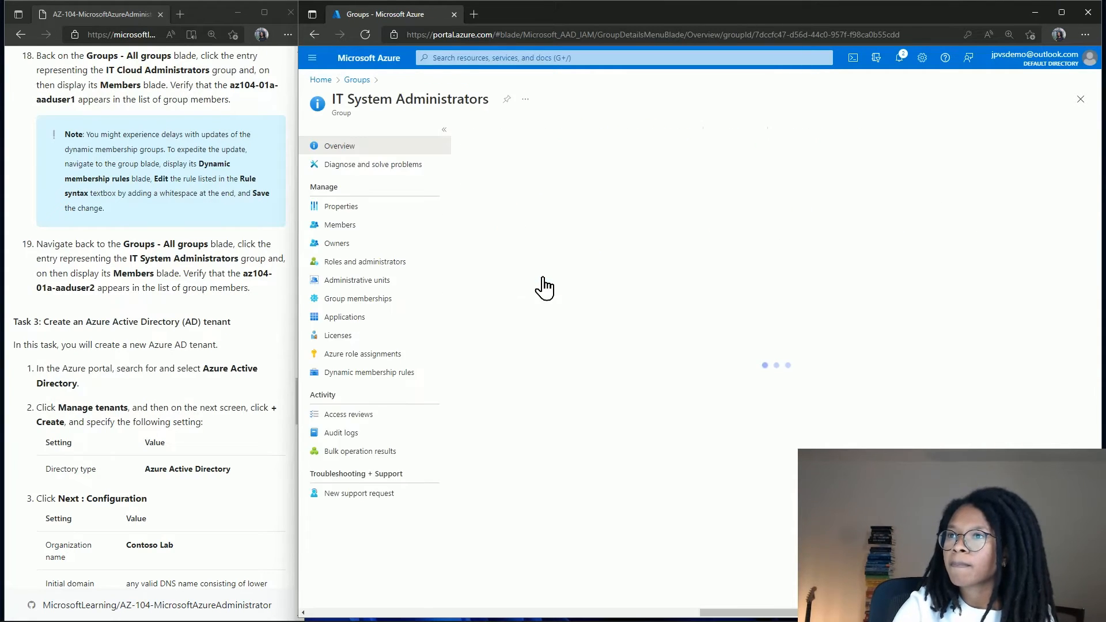
{"action": "left_click", "coordinate": [386, 229]}
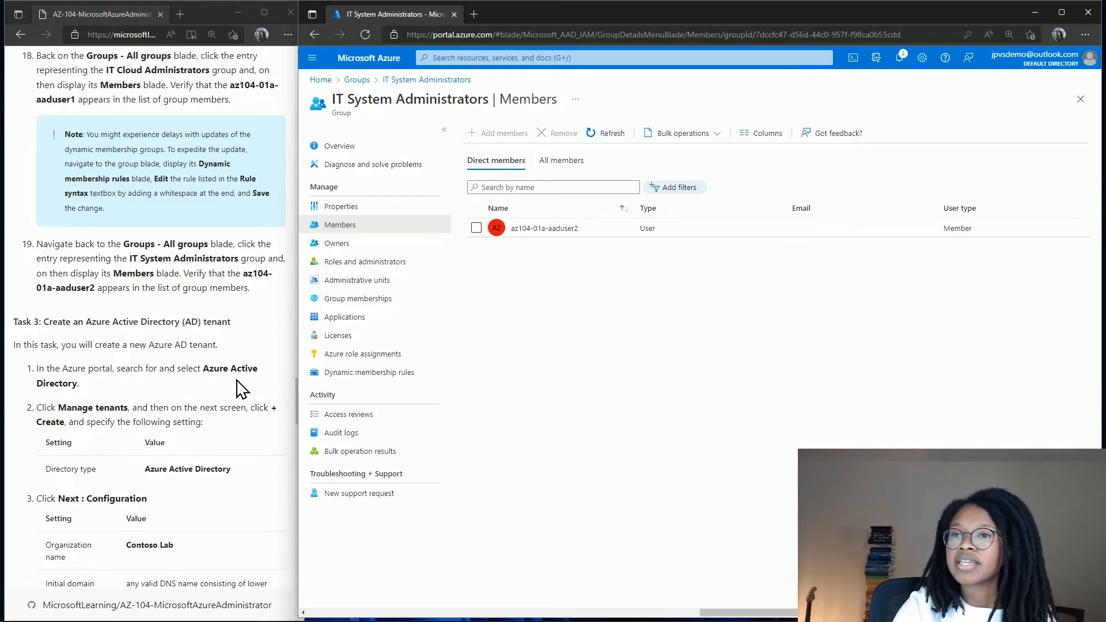
{"action": "scroll", "coordinate": [241, 389], "scroll_direction": "down", "scroll_amount": 2}
{"action": "scroll", "coordinate": [241, 389], "scroll_direction": "down", "scroll_amount": 2}
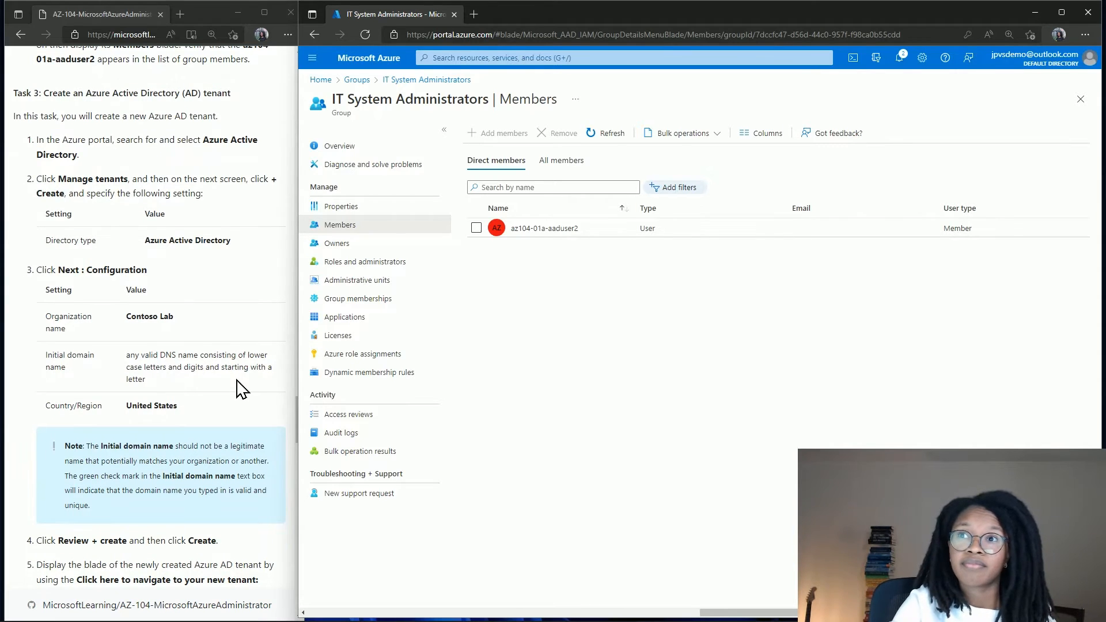
{"action": "scroll", "coordinate": [241, 389], "scroll_direction": "down", "scroll_amount": 1}
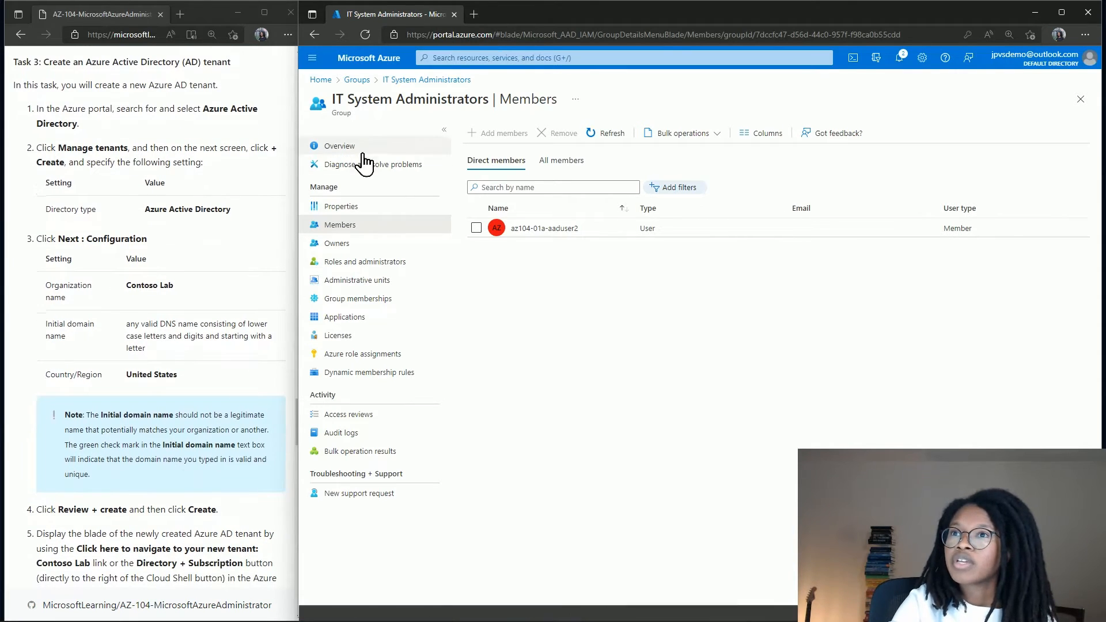
Go from portal Home to Azure Active Directory's Default Directory.
{"action": "left_click", "coordinate": [324, 83]}
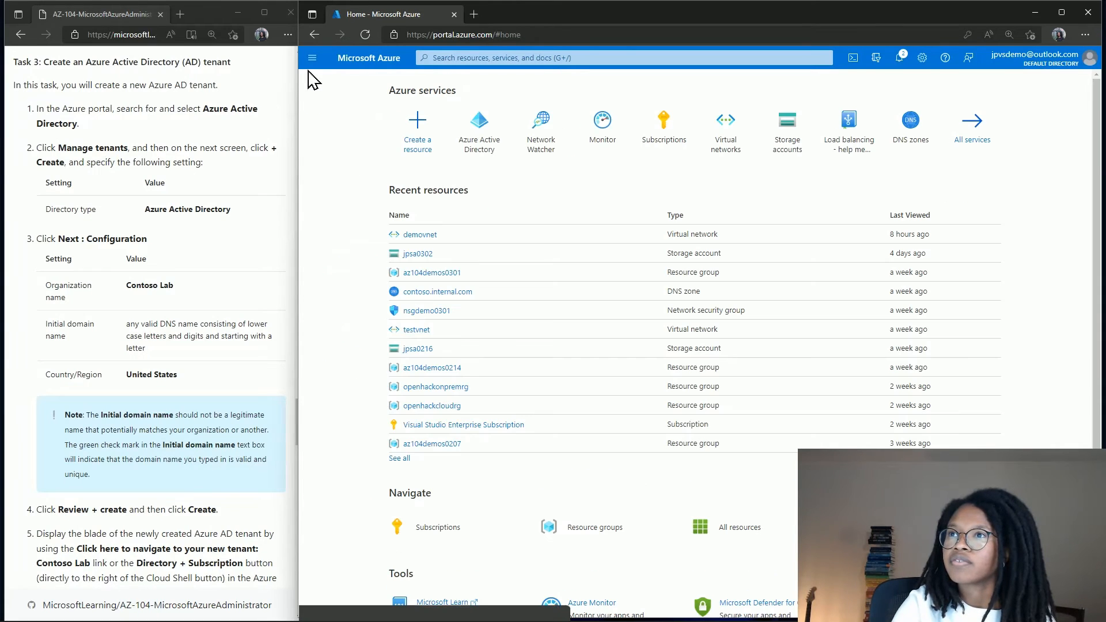
{"action": "left_click", "coordinate": [312, 58]}
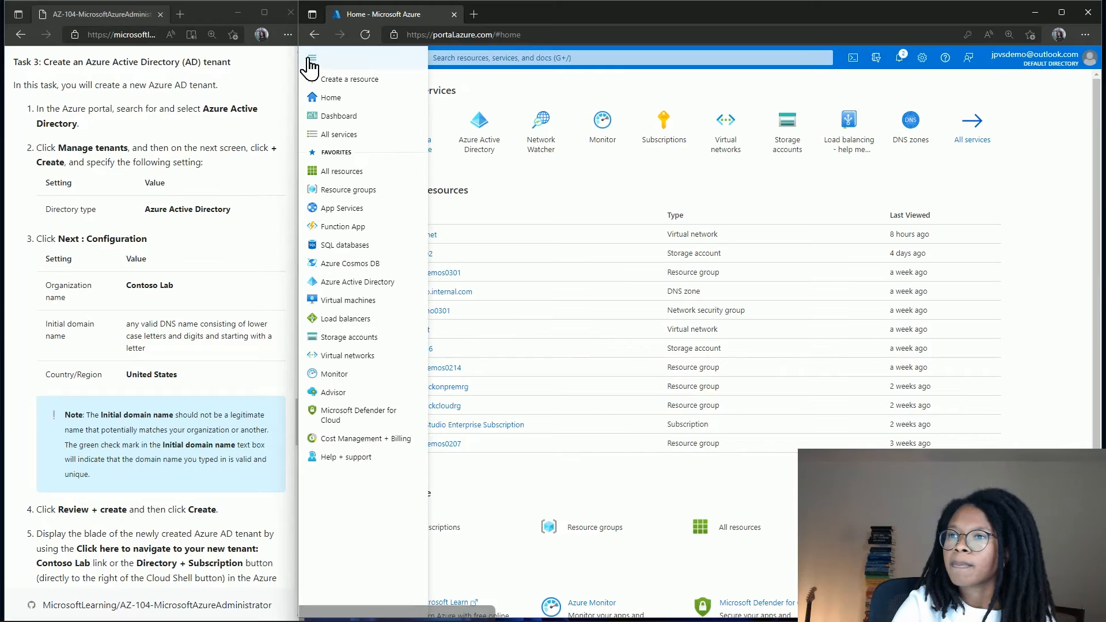
{"action": "left_click", "coordinate": [389, 285]}
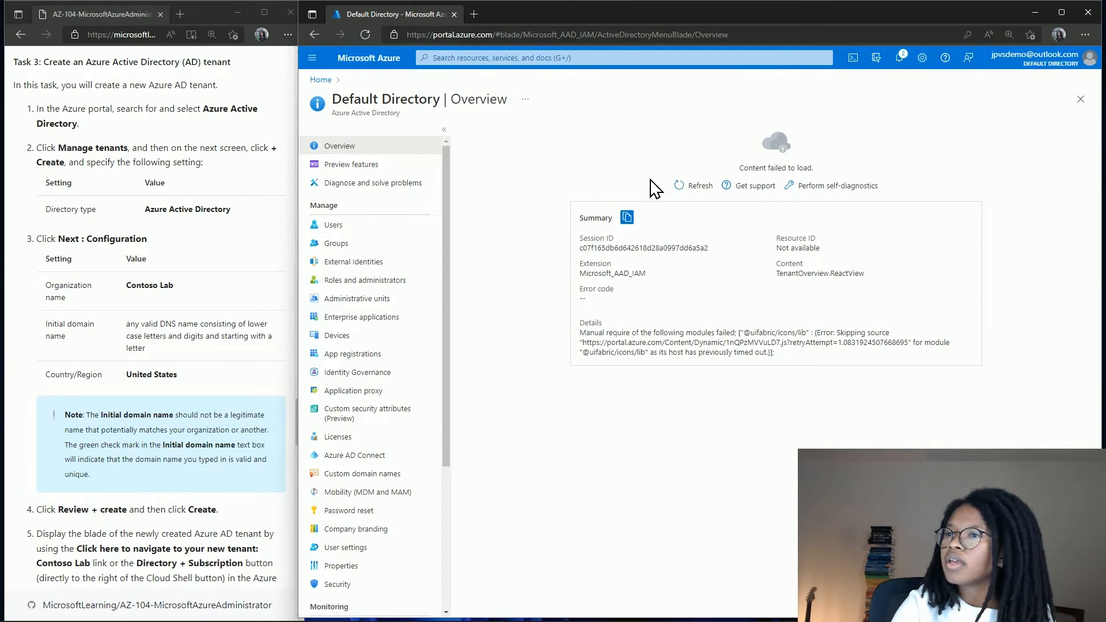
Reload the Default Directory overview until its Premium P2 license, users and groups show.
{"action": "left_click", "coordinate": [675, 185]}
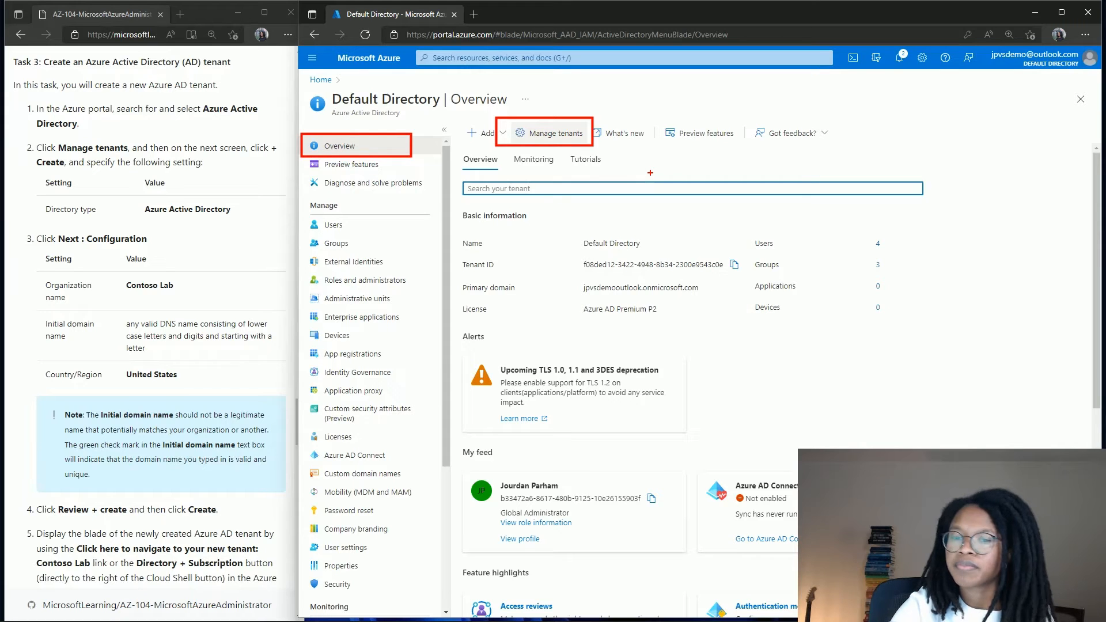
{"action": "key", "text": "Escape"}
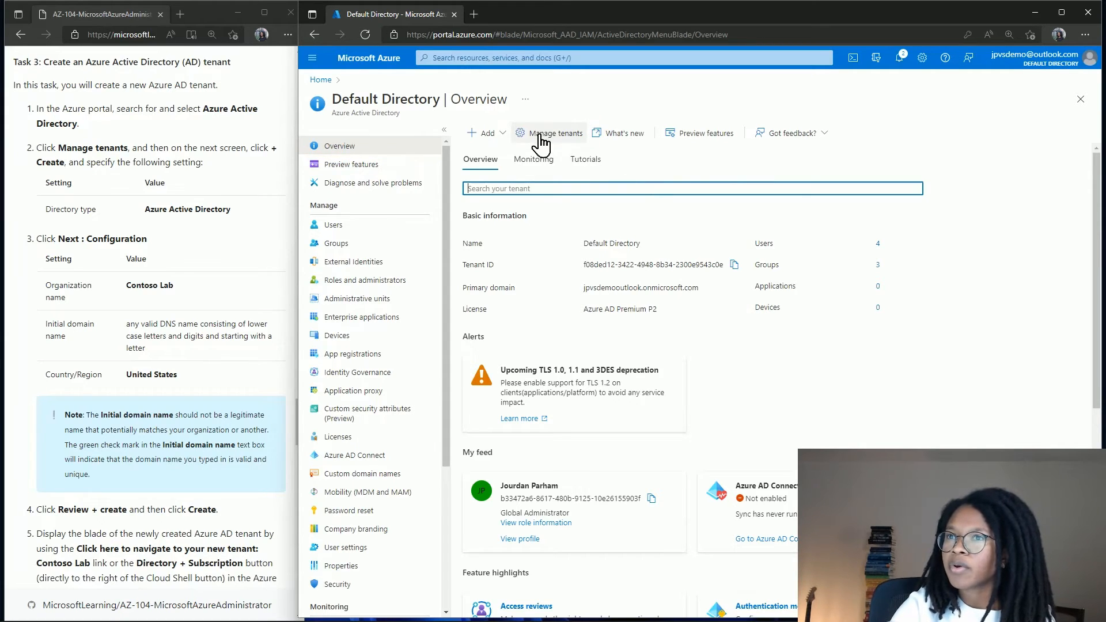
Start a new Azure Active Directory tenant from Manage tenants and reach its Configuration step.
{"action": "left_click", "coordinate": [541, 139]}
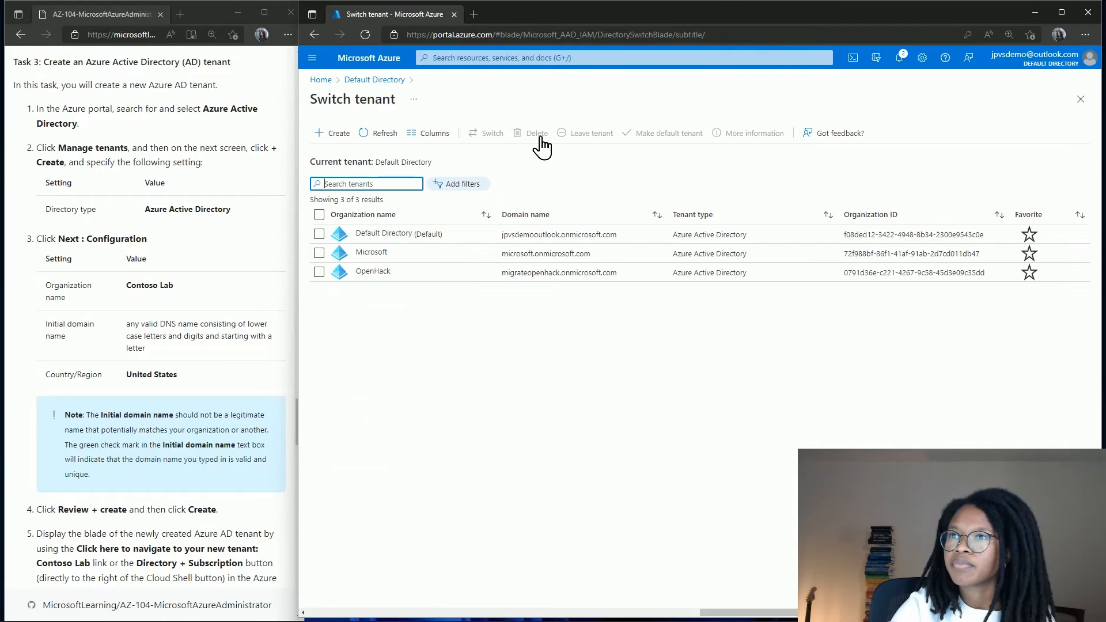
{"action": "left_click", "coordinate": [346, 134]}
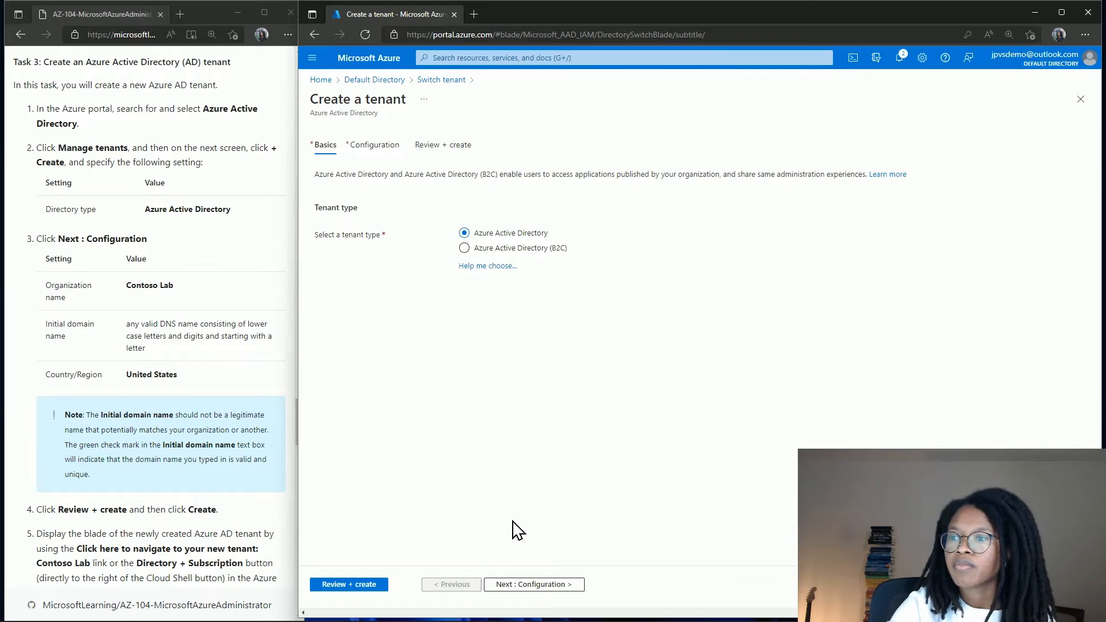
{"action": "left_click", "coordinate": [520, 585]}
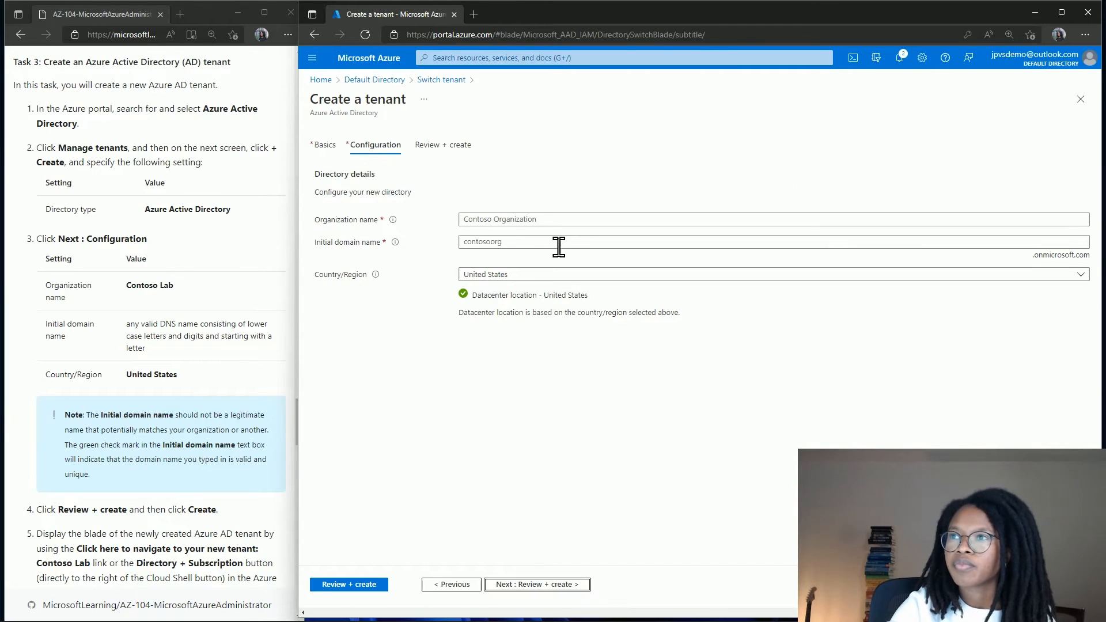
Enter organization name Contoso Lab and initial domain contosolab, which is flagged as taken.
{"action": "left_click", "coordinate": [545, 222]}
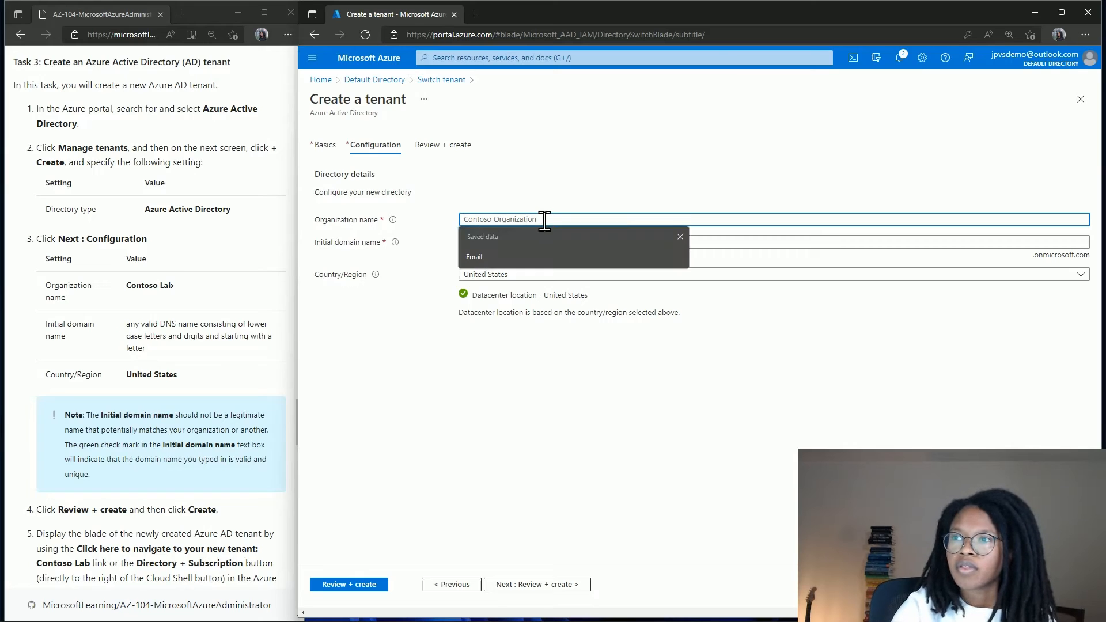
{"action": "type", "text": "Conot"}
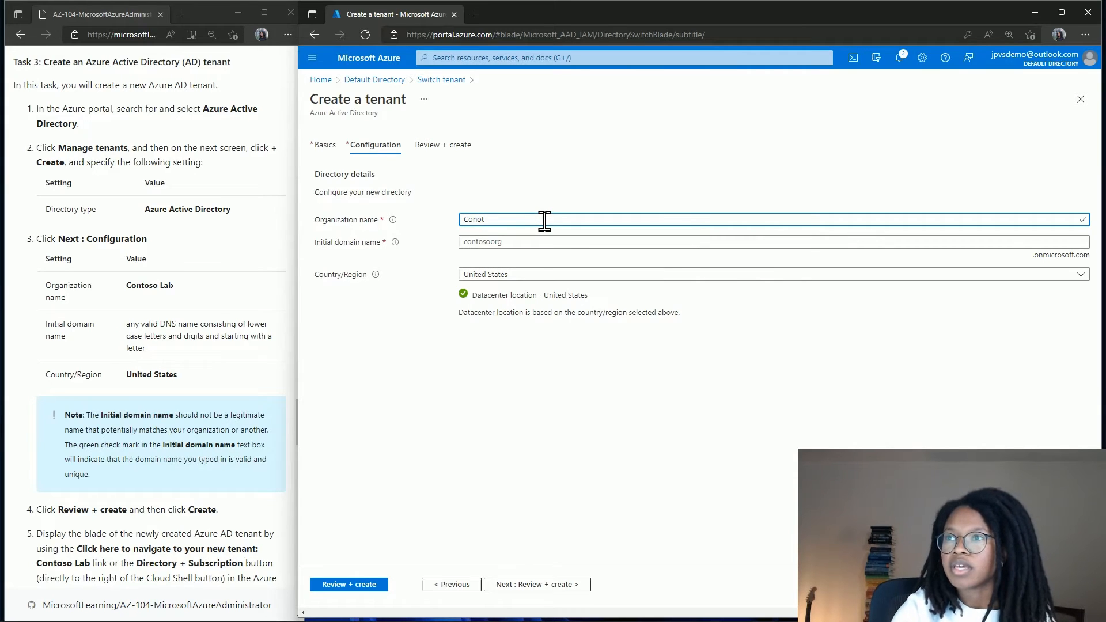
{"action": "key", "text": "BackSpace"}
{"action": "key", "text": "BackSpace"}
{"action": "type", "text": "toso L"}
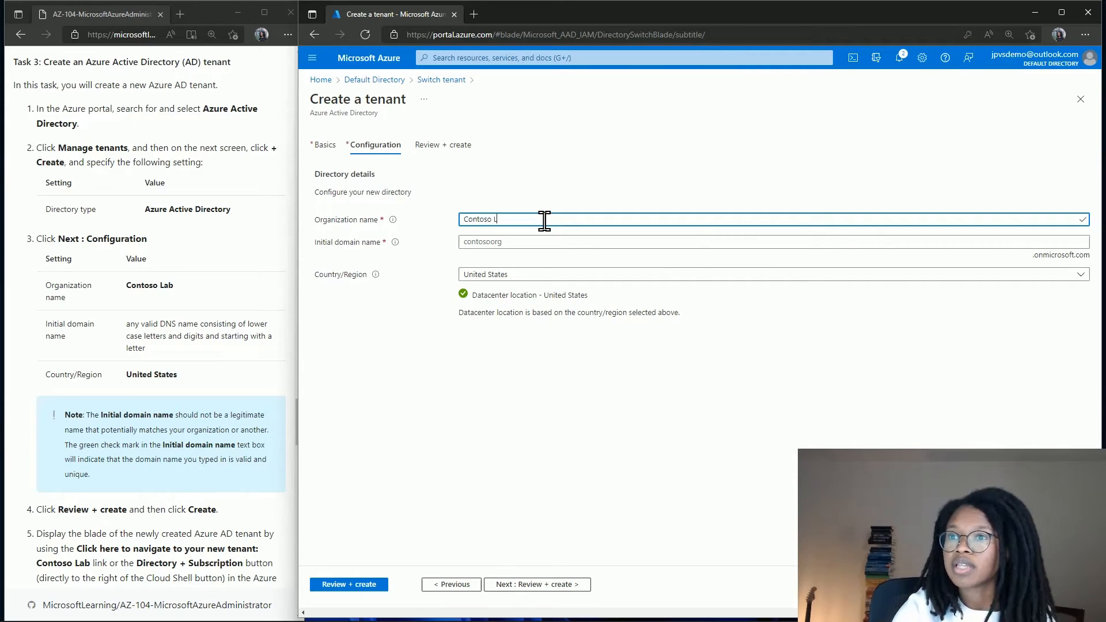
{"action": "type", "text": "ab"}
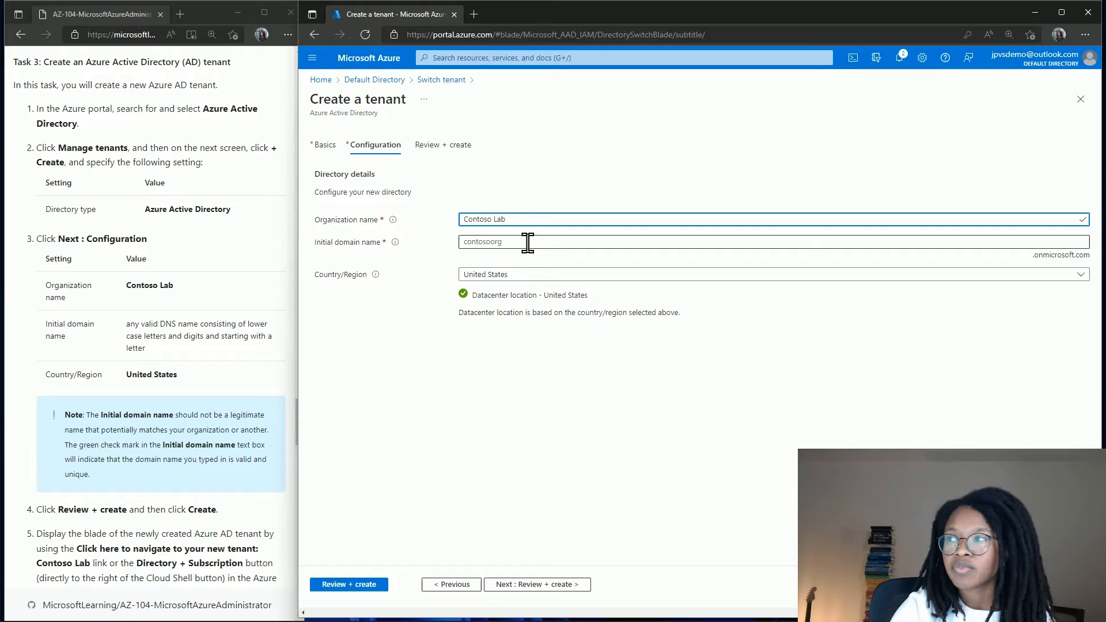
{"action": "left_click", "coordinate": [528, 242]}
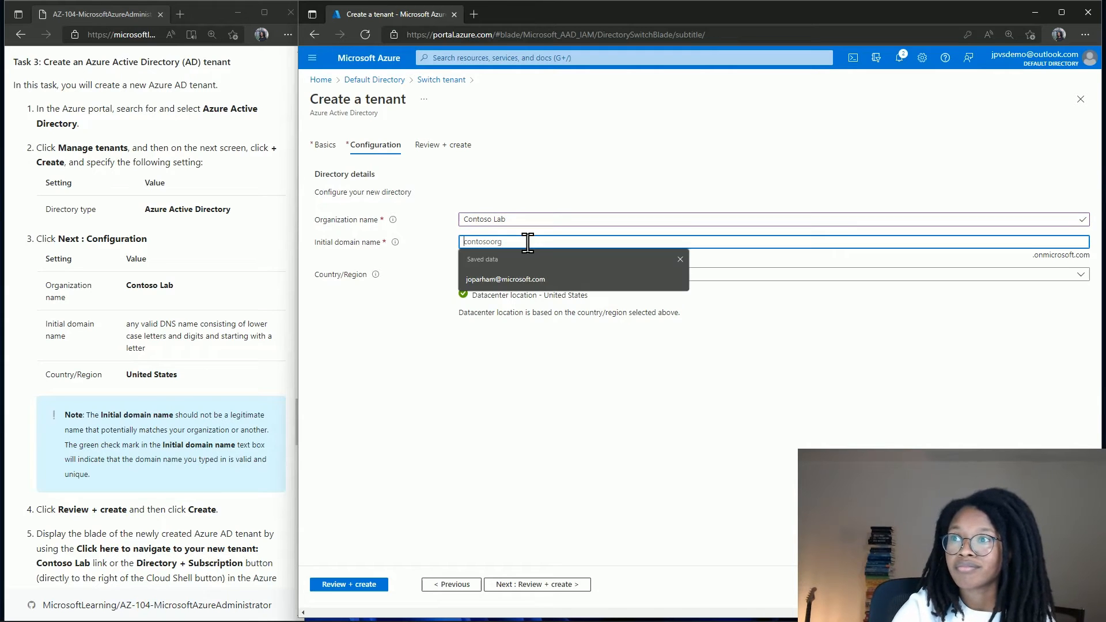
{"action": "type", "text": "conto"}
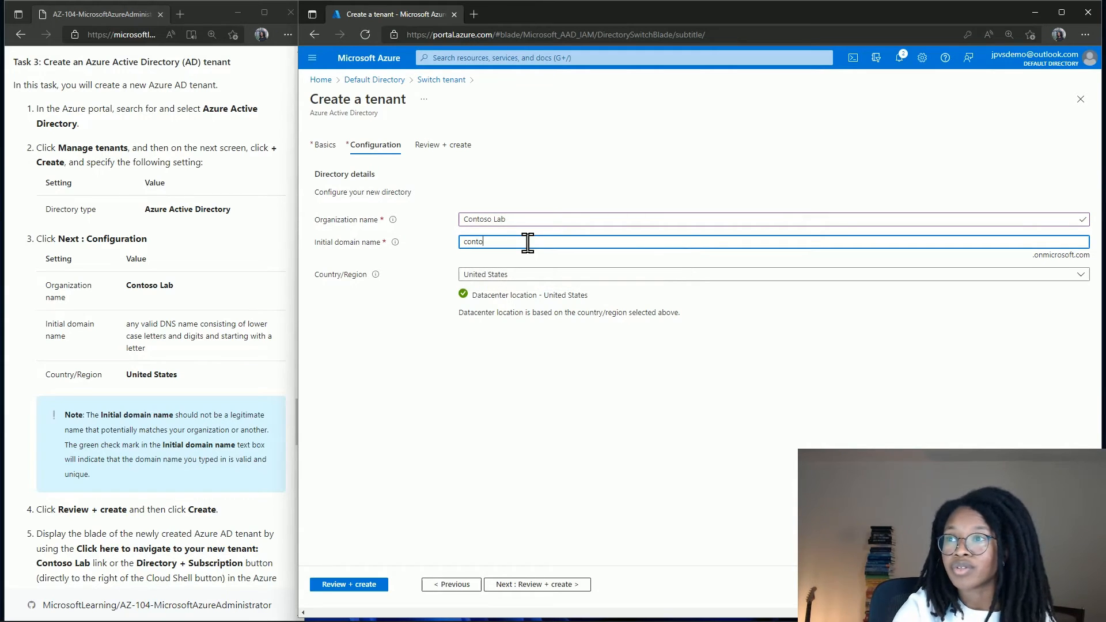
{"action": "type", "text": "so"}
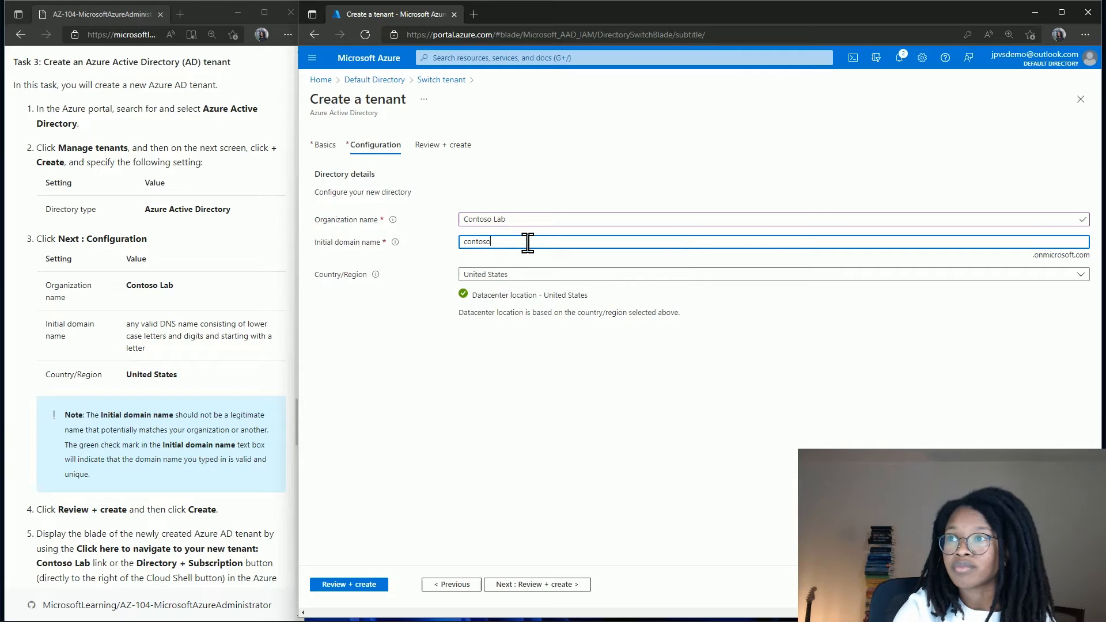
{"action": "type", "text": "lab"}
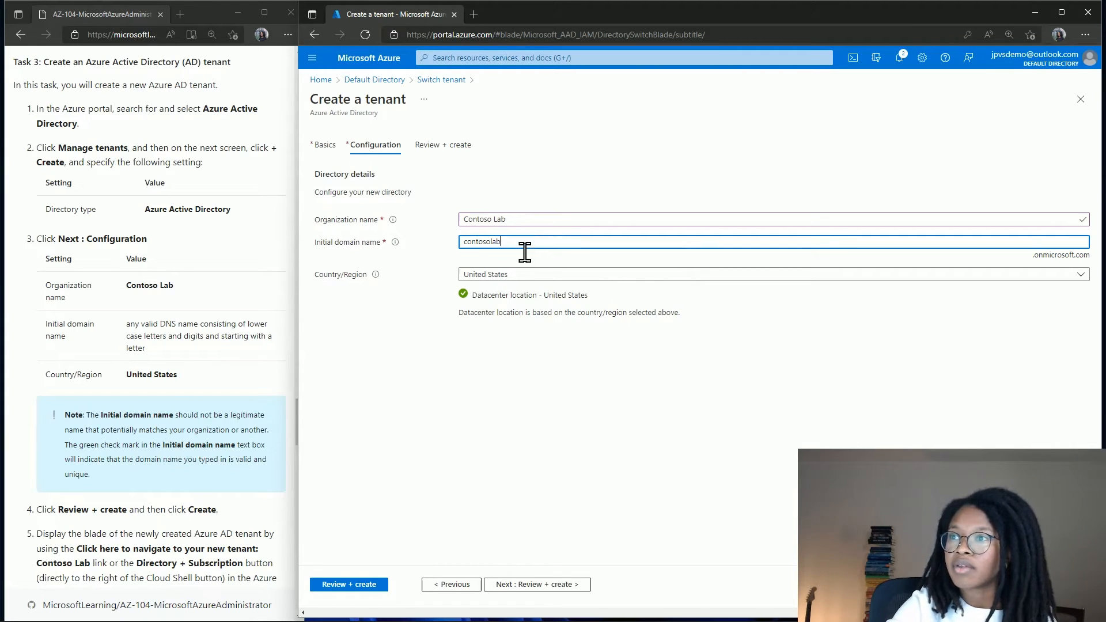
{"action": "left_click", "coordinate": [477, 345]}
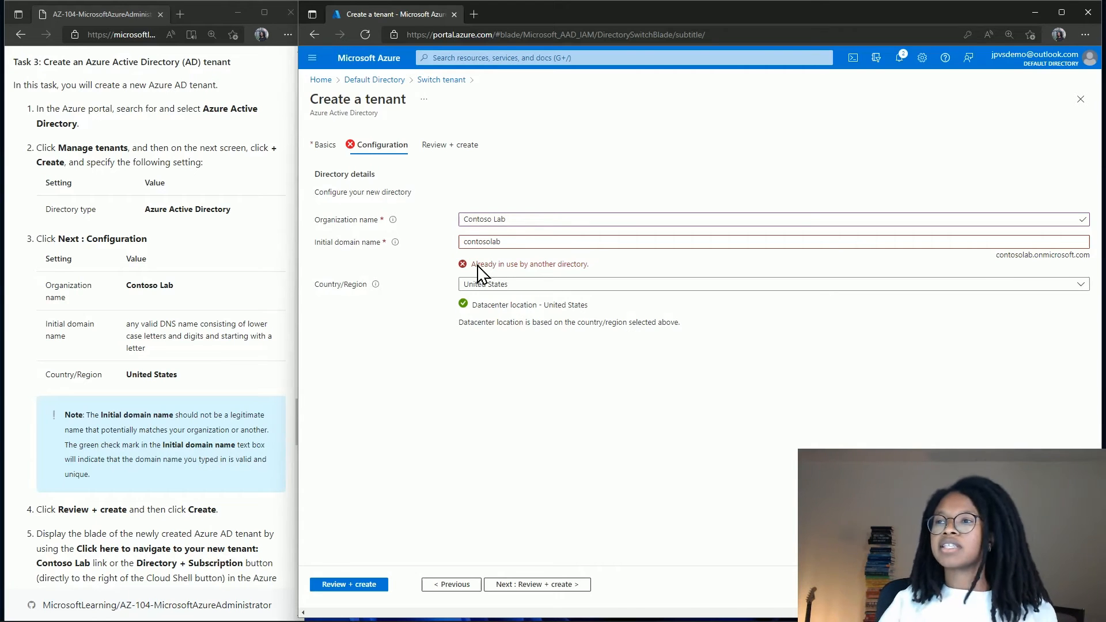
Change the initial domain to jpaz104demo so it validates as jpaz104demo.onmicrosoft.com.
{"action": "double_click", "coordinate": [532, 241]}
{"action": "type", "text": "jp"}
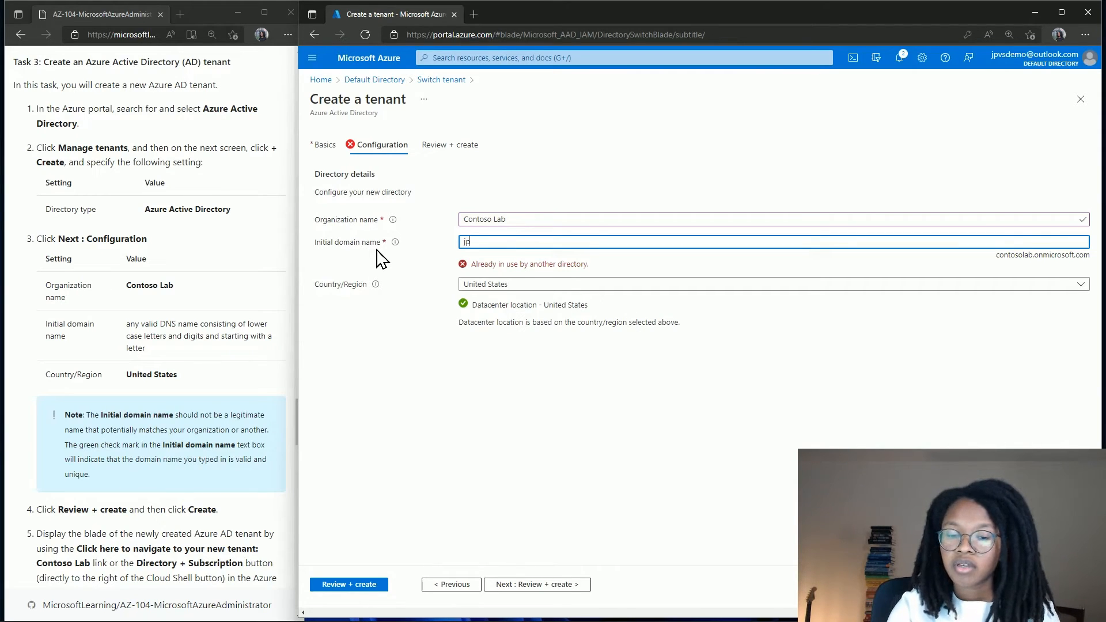
{"action": "type", "text": "az1"}
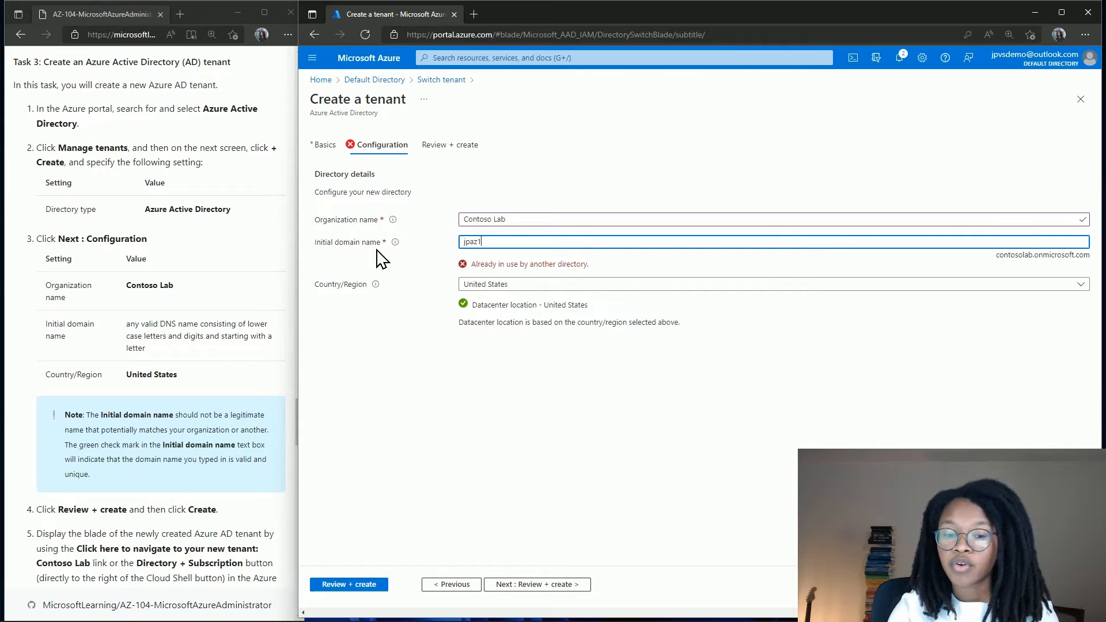
{"action": "type", "text": "04demo"}
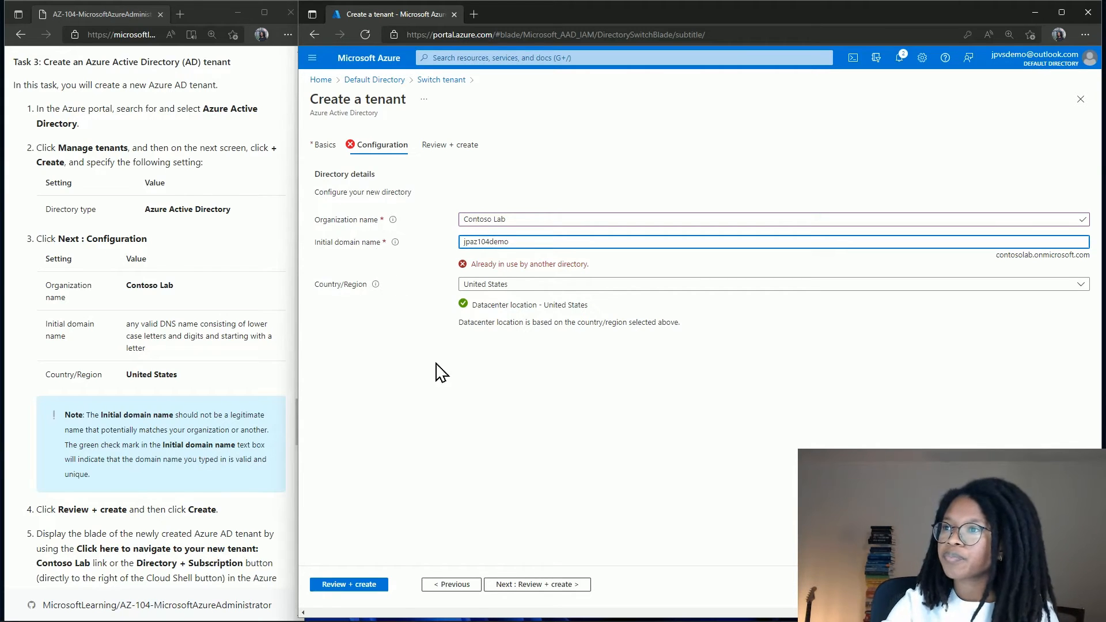
{"action": "left_click", "coordinate": [430, 383]}
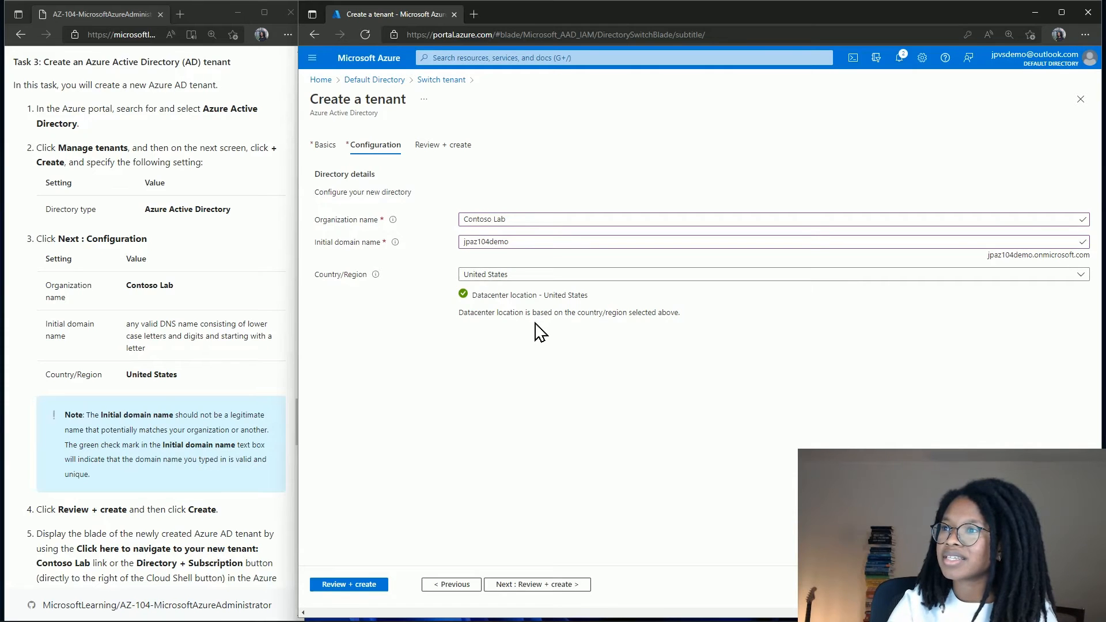
{"action": "mouse_move", "coordinate": [395, 245]}
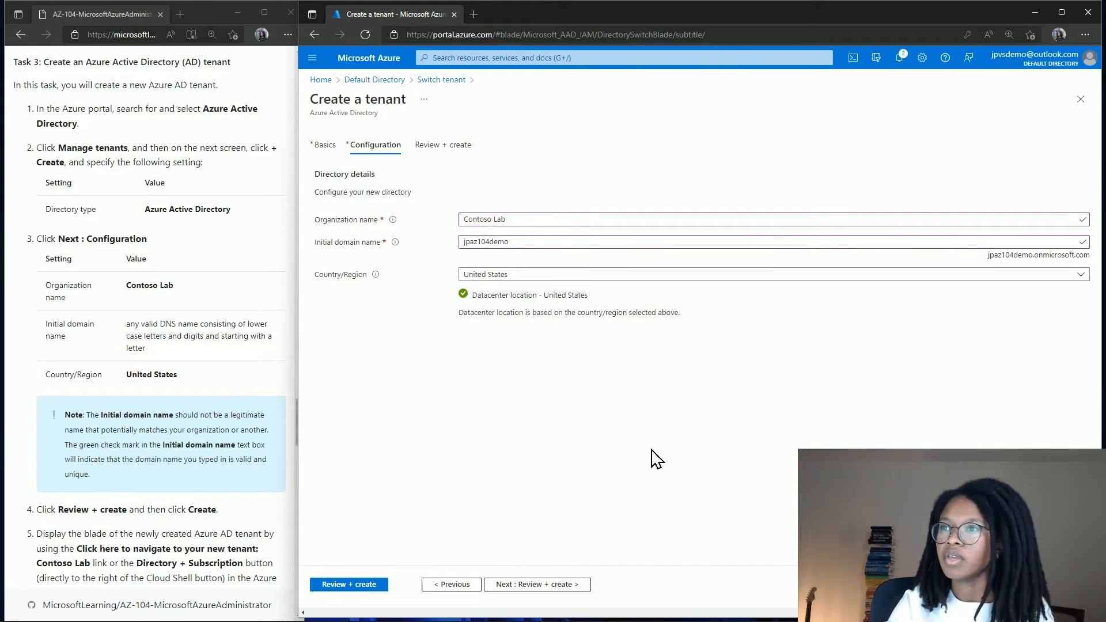
Review and create the Contoso Lab tenant, entering the captcha letters to pass the robot check.
{"action": "left_click", "coordinate": [548, 585]}
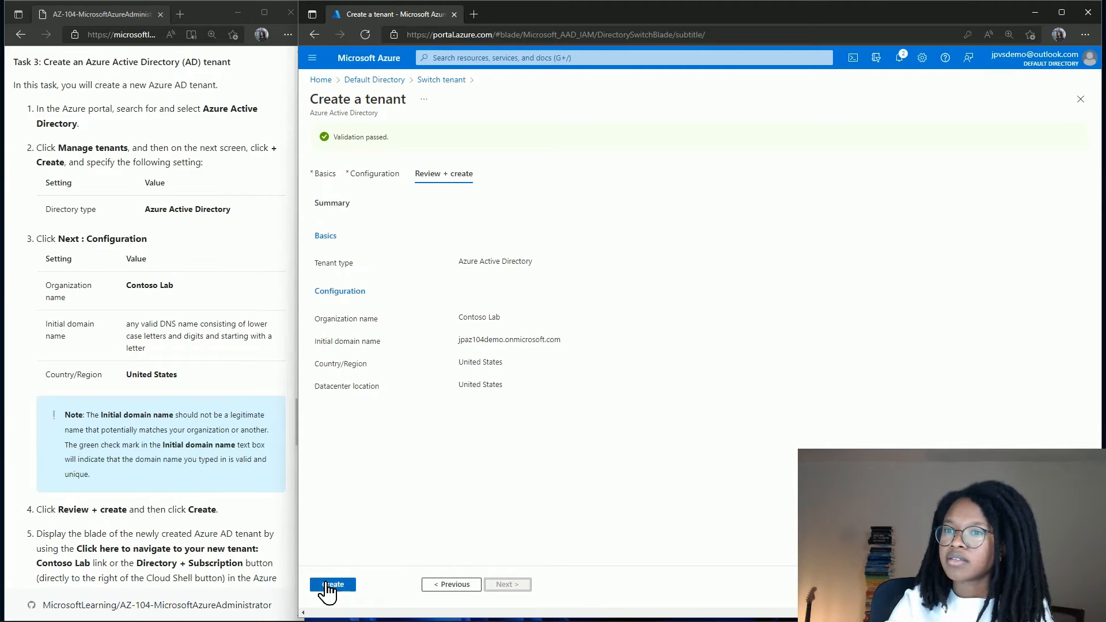
{"action": "left_click", "coordinate": [330, 585]}
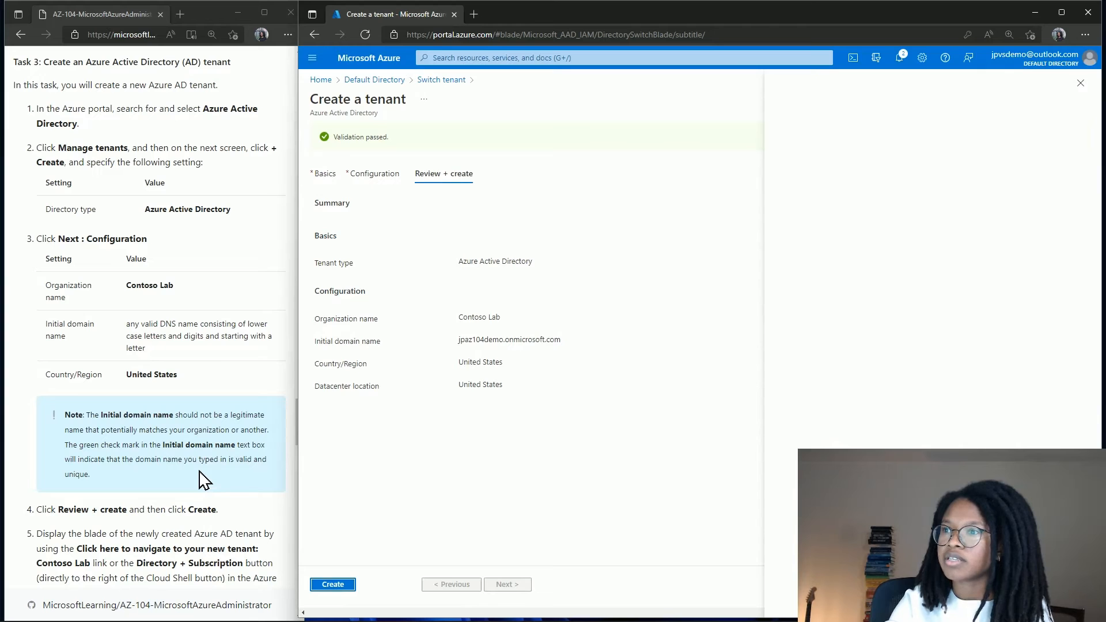
{"action": "scroll", "coordinate": [200, 475], "scroll_direction": "down", "scroll_amount": 3}
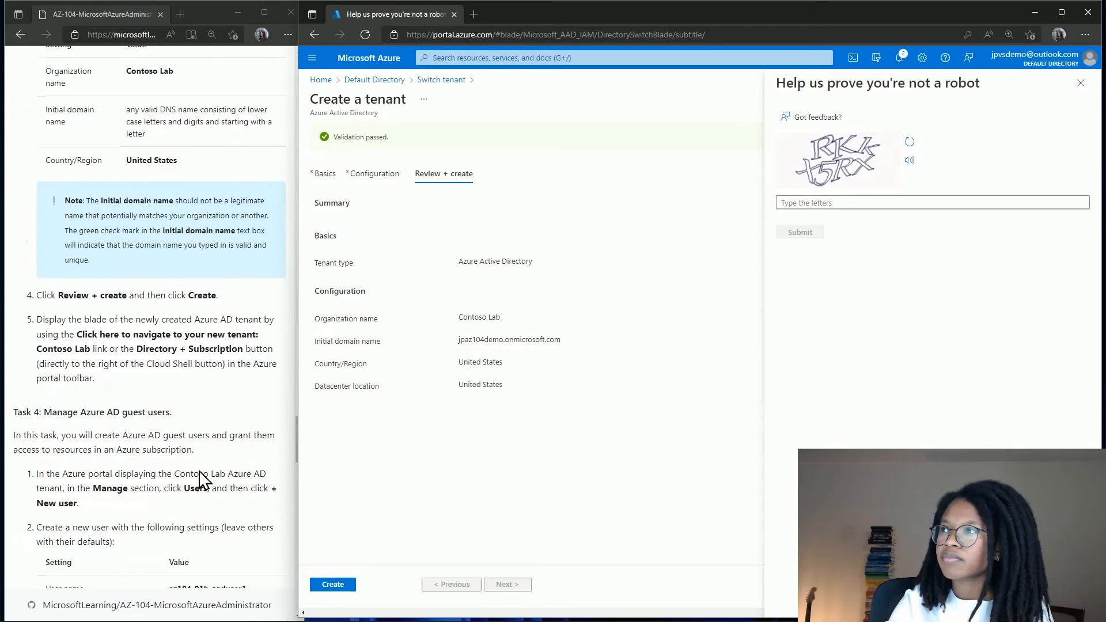
{"action": "scroll", "coordinate": [200, 475], "scroll_direction": "down", "scroll_amount": 2}
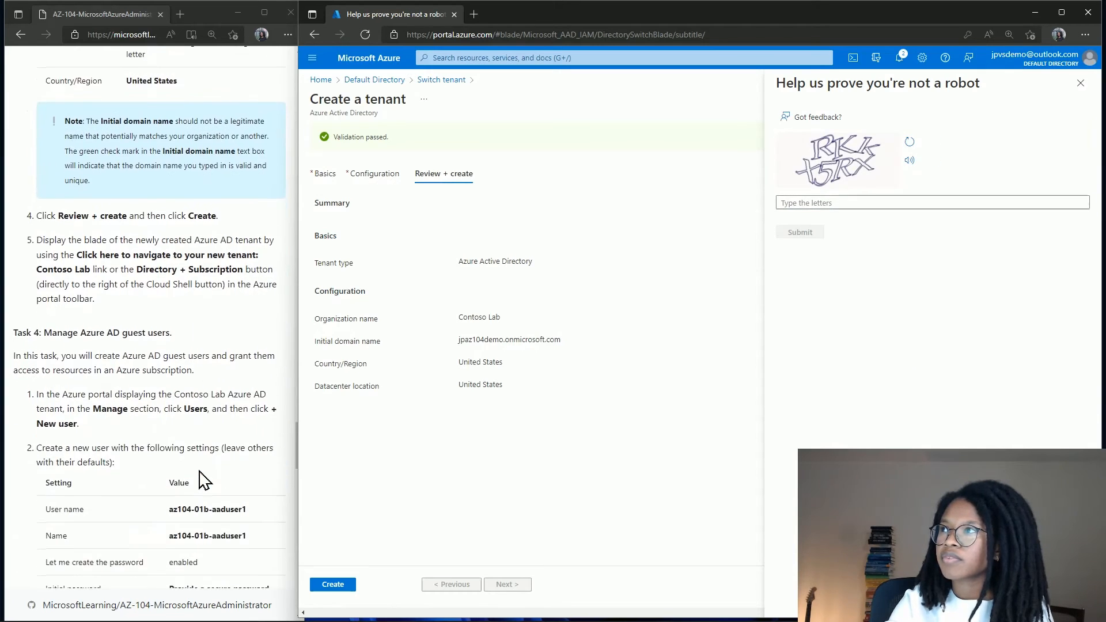
{"action": "left_click", "coordinate": [810, 203]}
{"action": "type", "text": "R"}
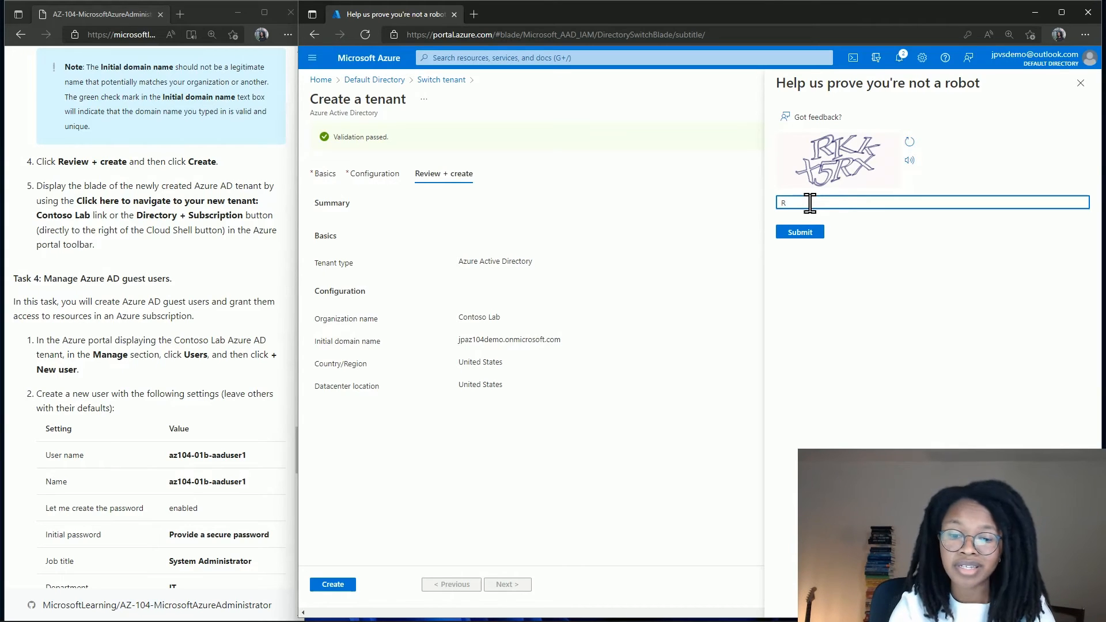
{"action": "type", "text": "KK"}
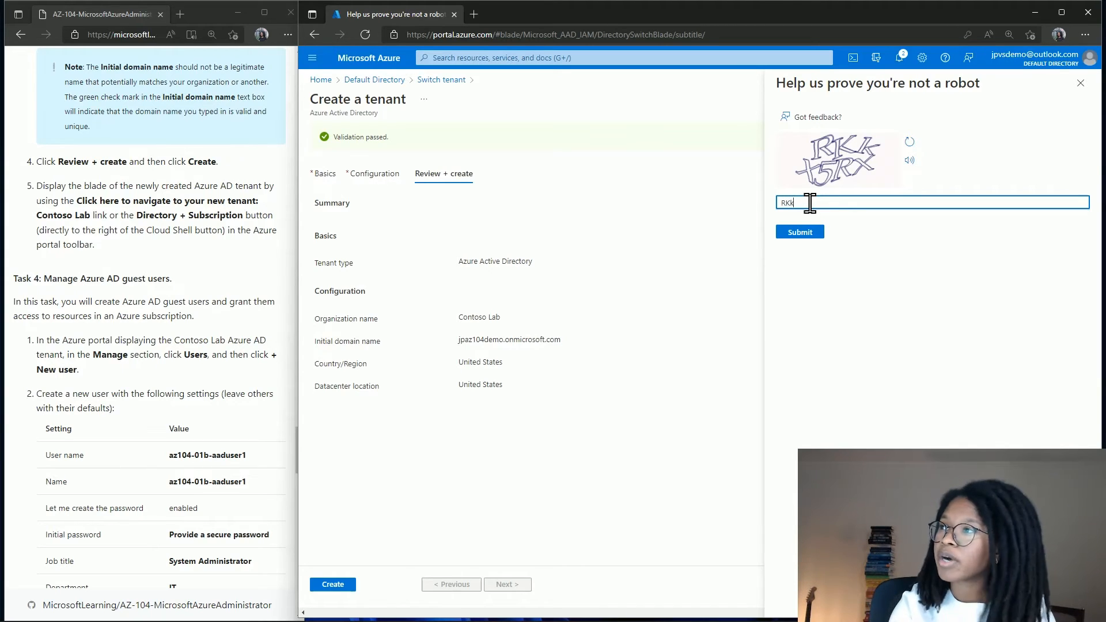
{"action": "type", "text": "x5"}
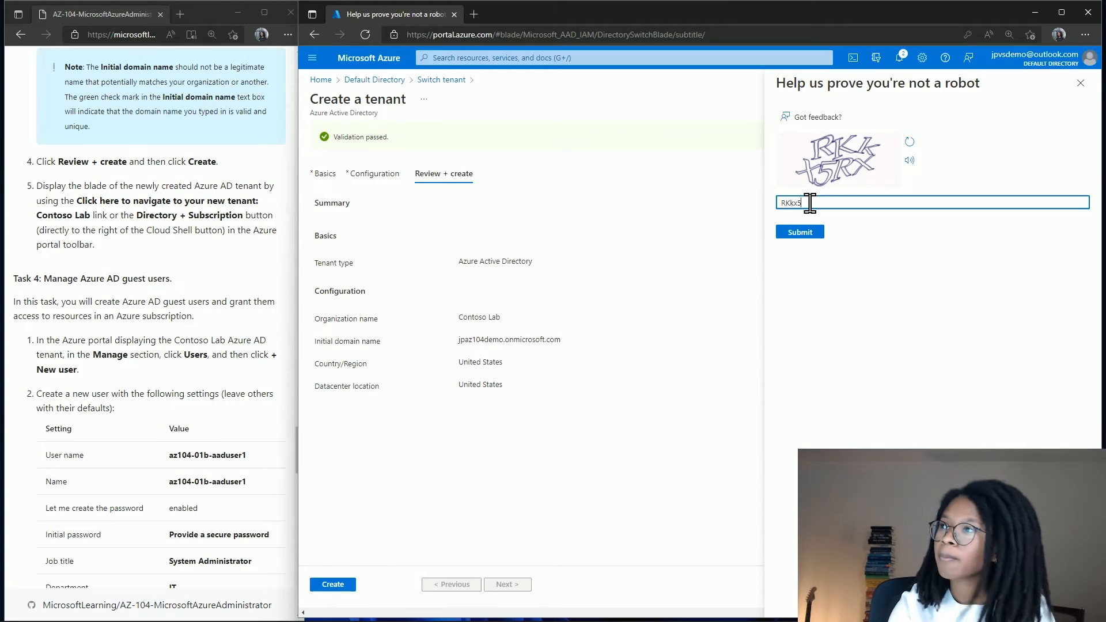
{"action": "type", "text": "RX"}
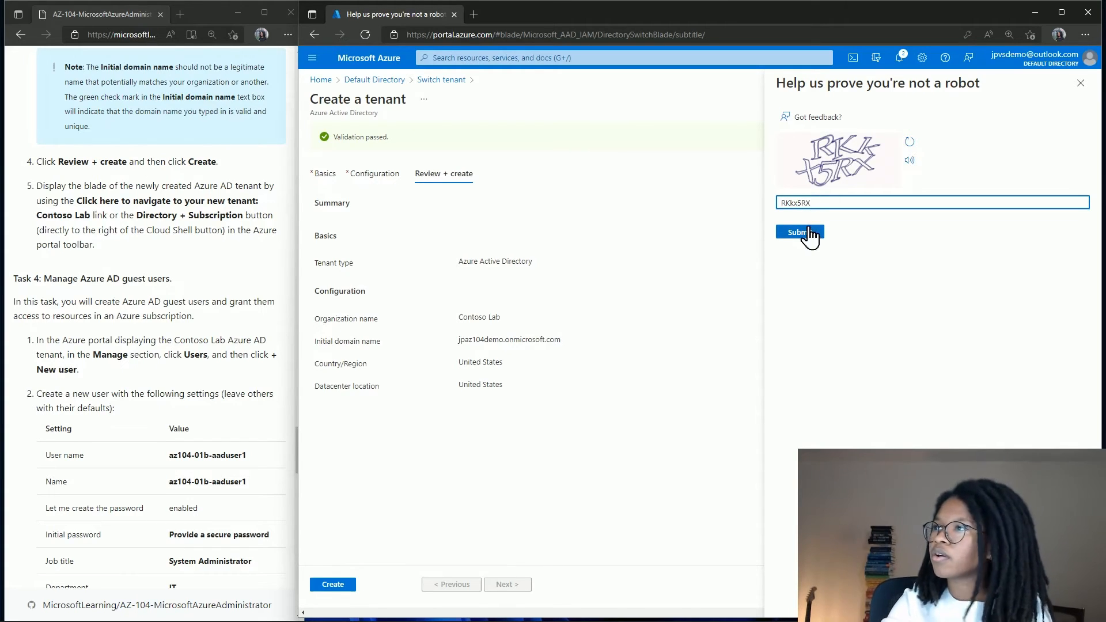
{"action": "left_click", "coordinate": [807, 232]}
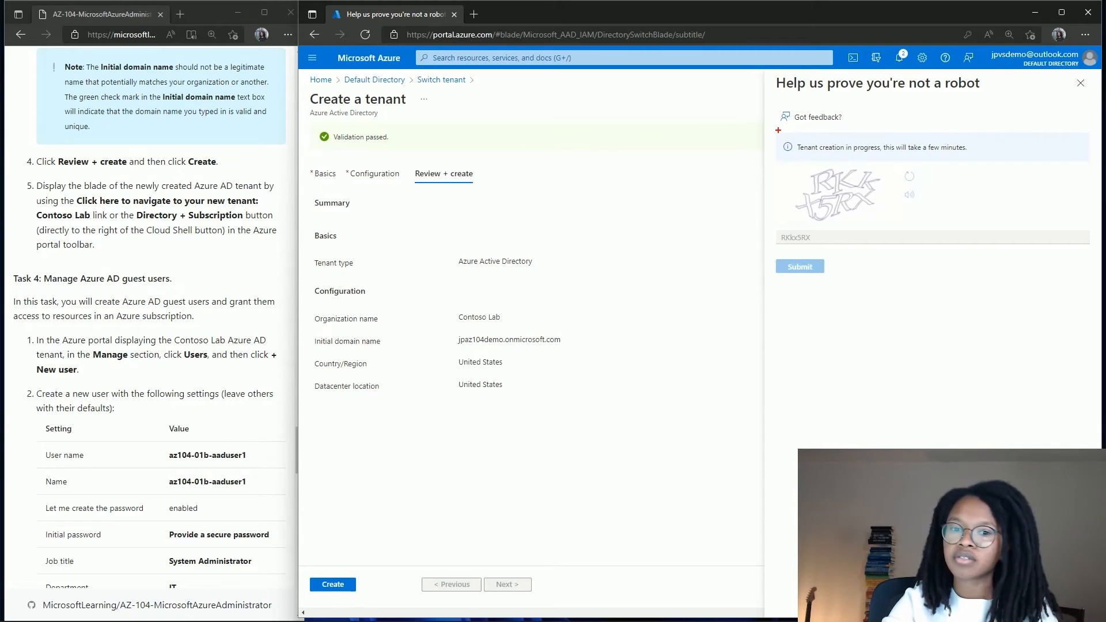
Wait in the captcha blade until 'Tenant creation was successful' appears for Contoso Lab.
{"action": "left_click_drag", "start_coordinate": [779, 131], "coordinate": [981, 162]}
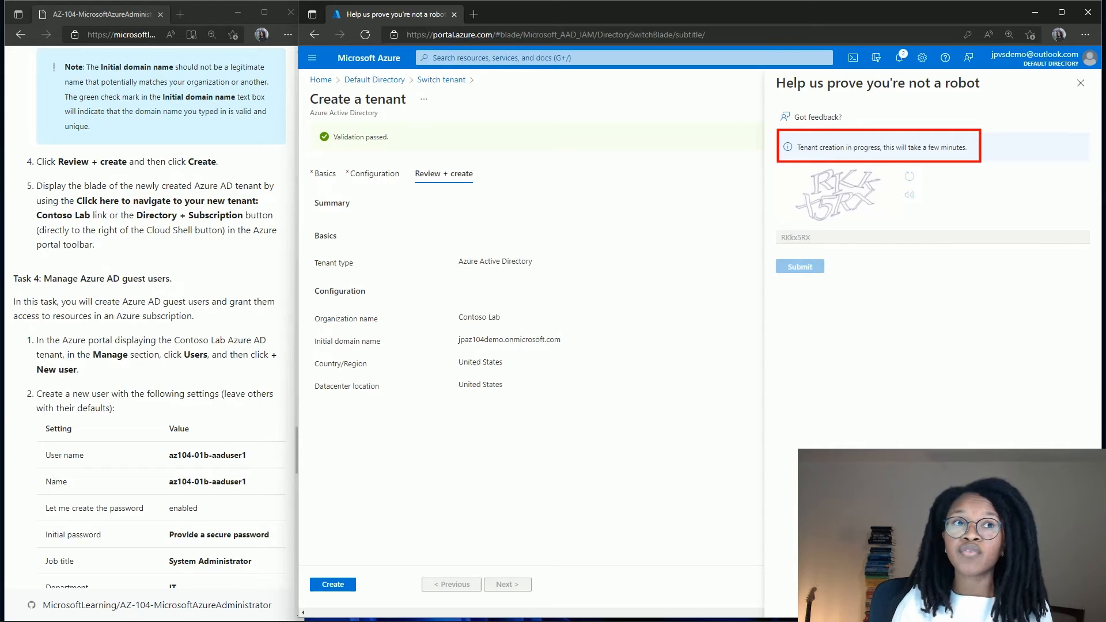
{"action": "scroll", "coordinate": [187, 374], "scroll_direction": "down", "scroll_amount": 4}
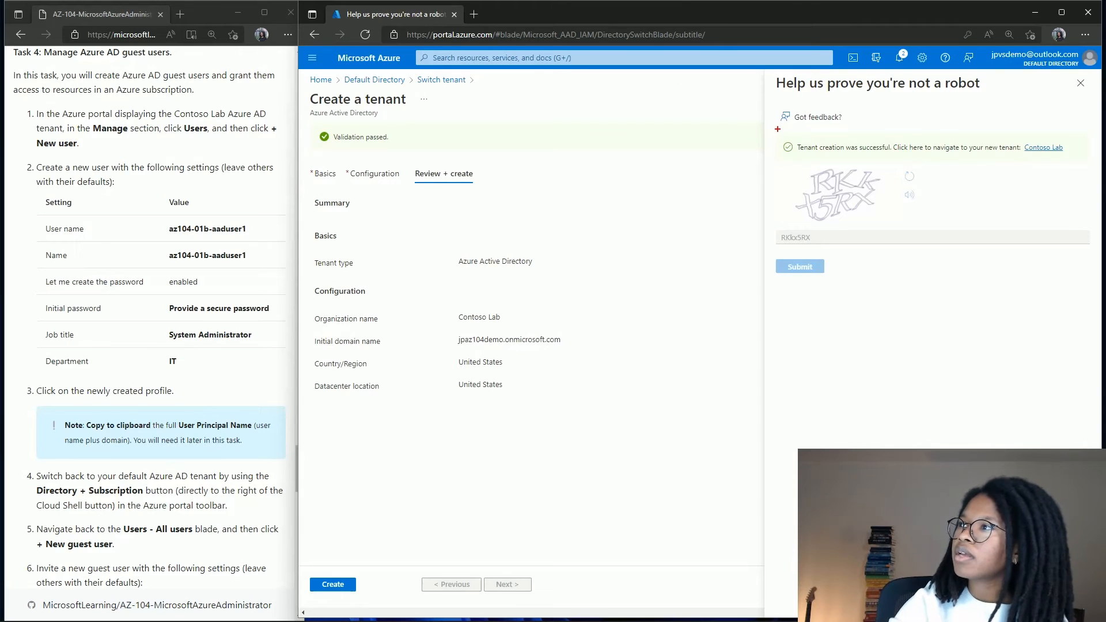
{"action": "left_click_drag", "start_coordinate": [777, 128], "coordinate": [1079, 171]}
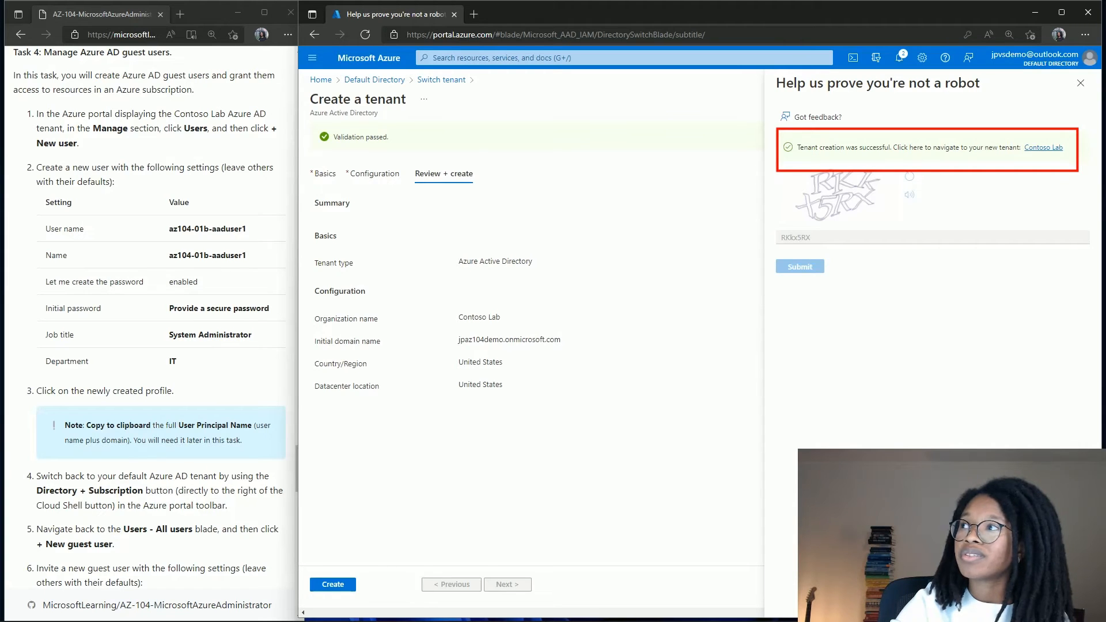
{"action": "key", "text": "Escape"}
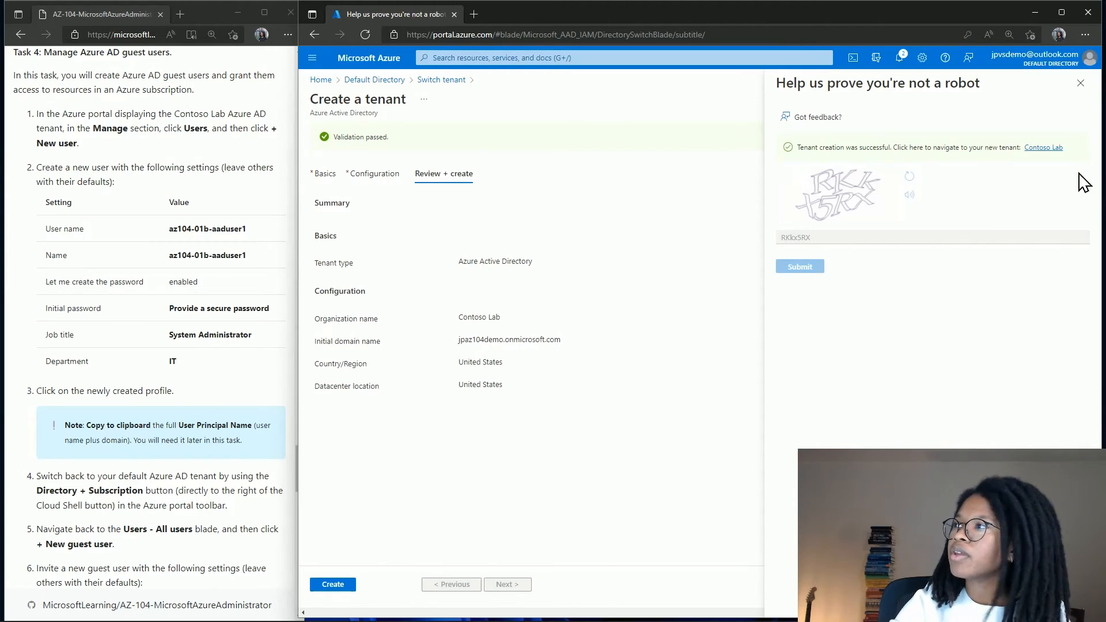
Enter the Contoso Lab tenant with the signed-in account and start a new user from its Users list.
{"action": "left_click", "coordinate": [1049, 149]}
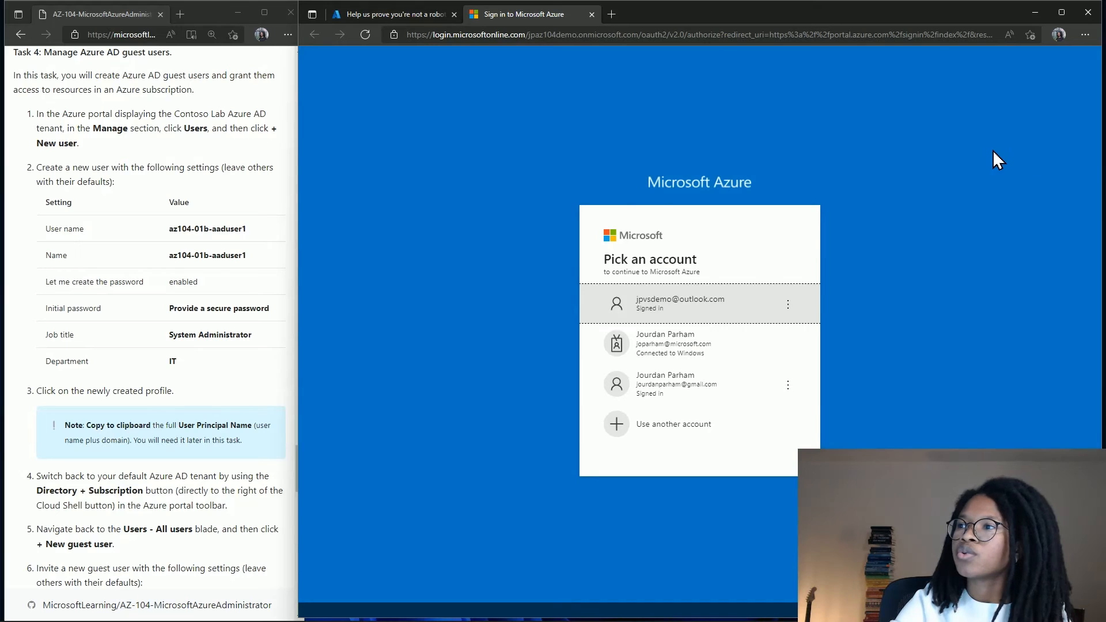
{"action": "left_click", "coordinate": [737, 313]}
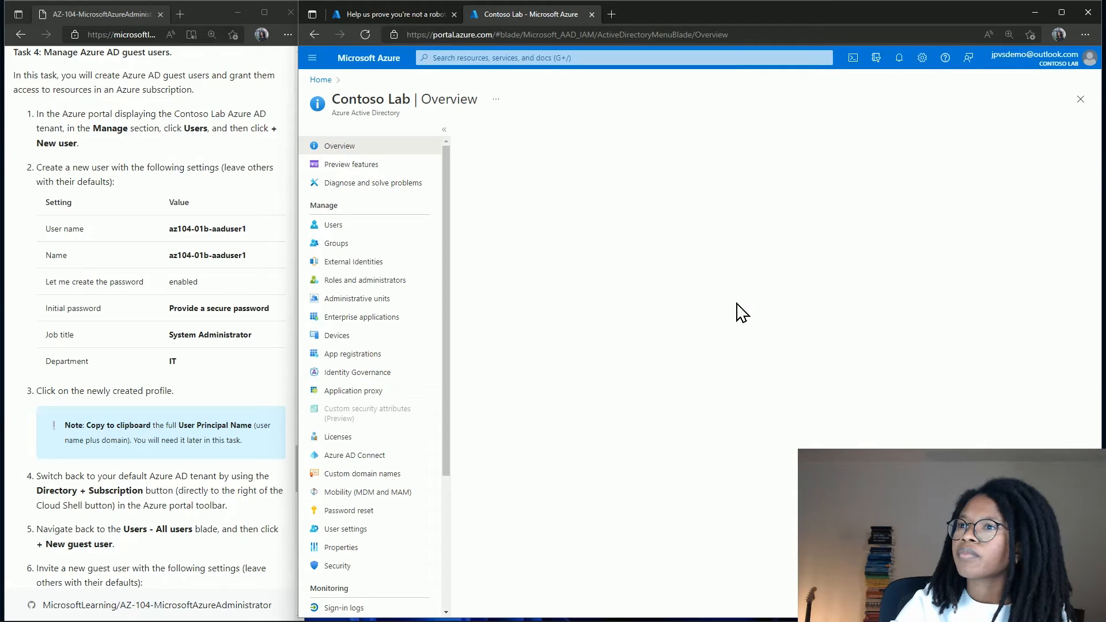
{"action": "left_click", "coordinate": [330, 233]}
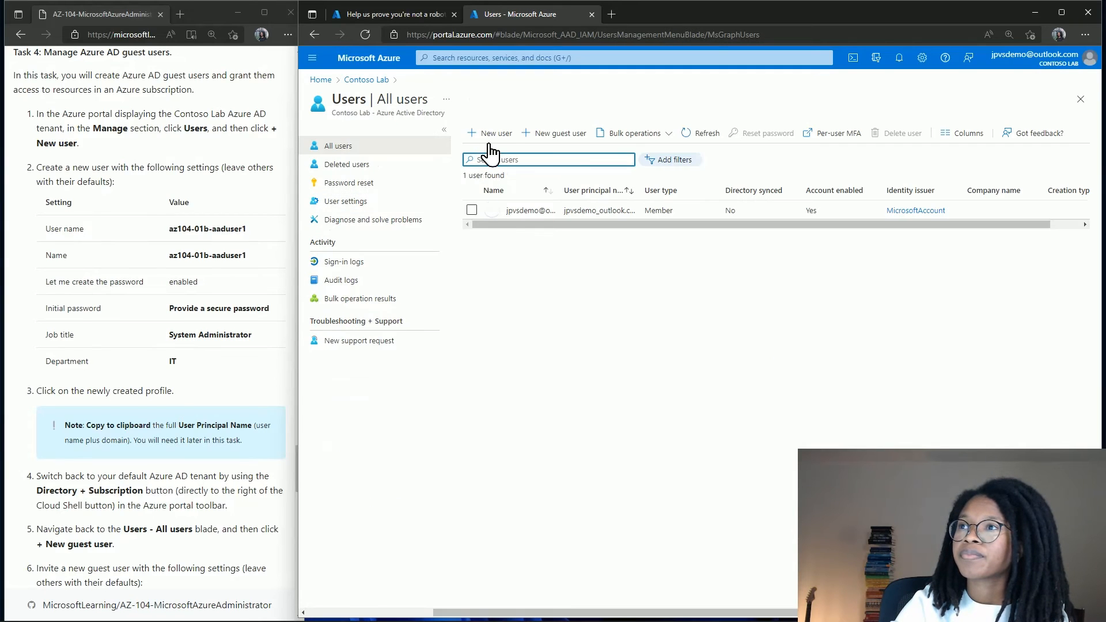
{"action": "left_click", "coordinate": [490, 139]}
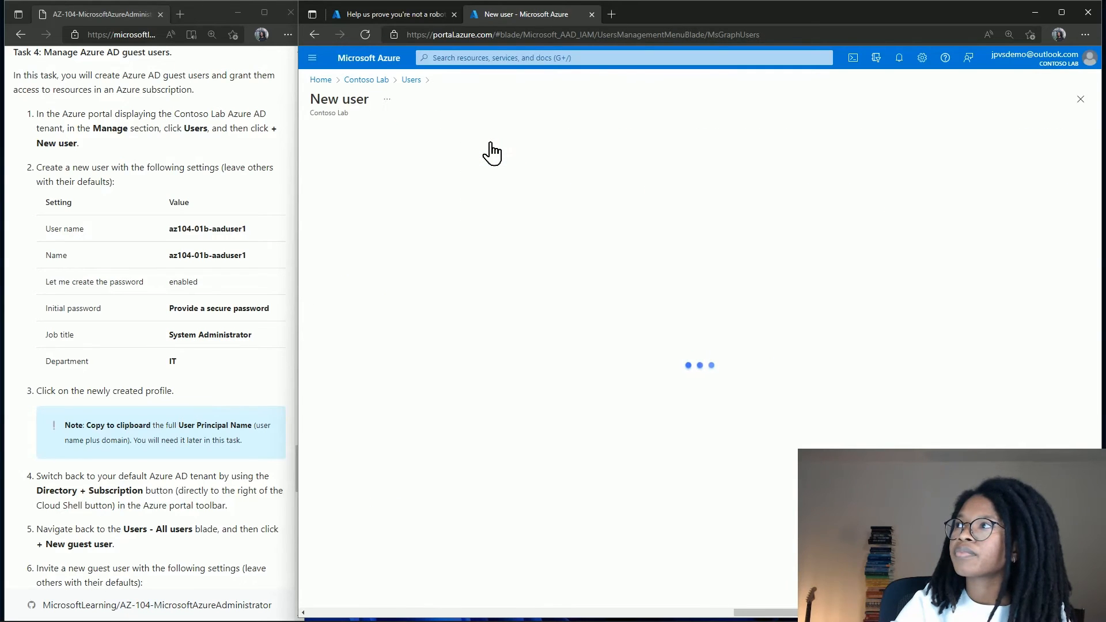
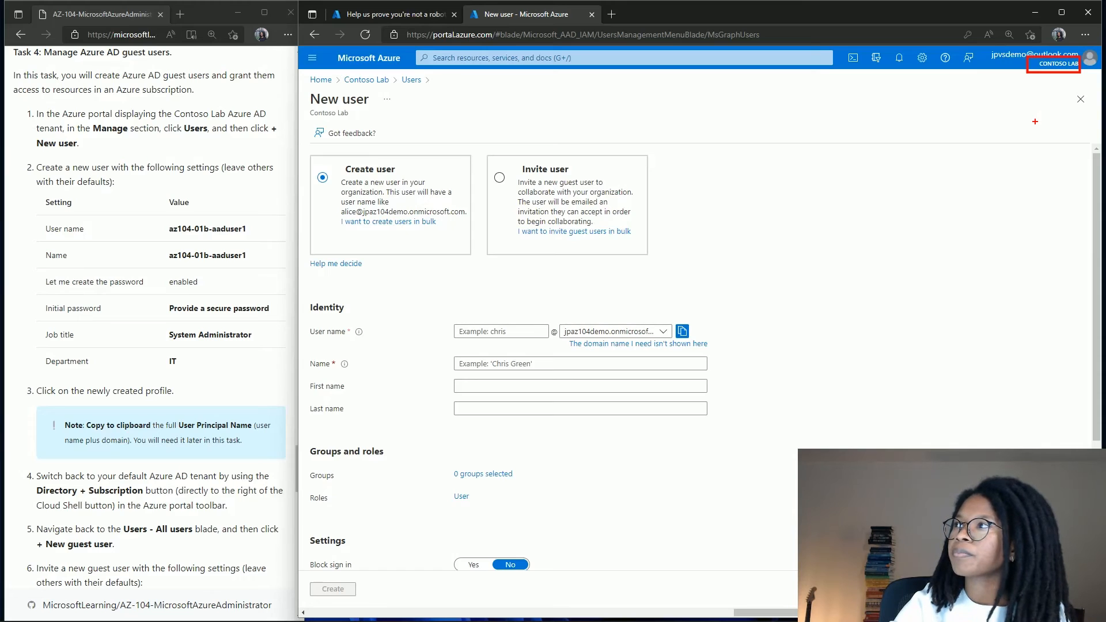
Back on the New user form, paste az104-01b-aaduser1 as both the user name and name.
{"action": "key", "text": "Escape"}
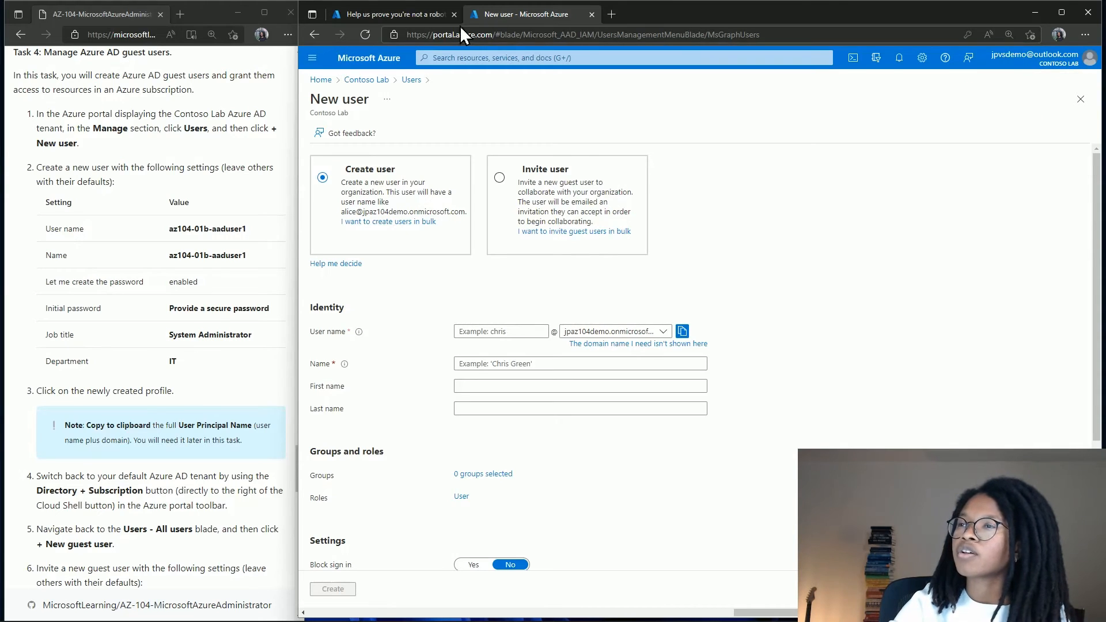
{"action": "left_click", "coordinate": [420, 15]}
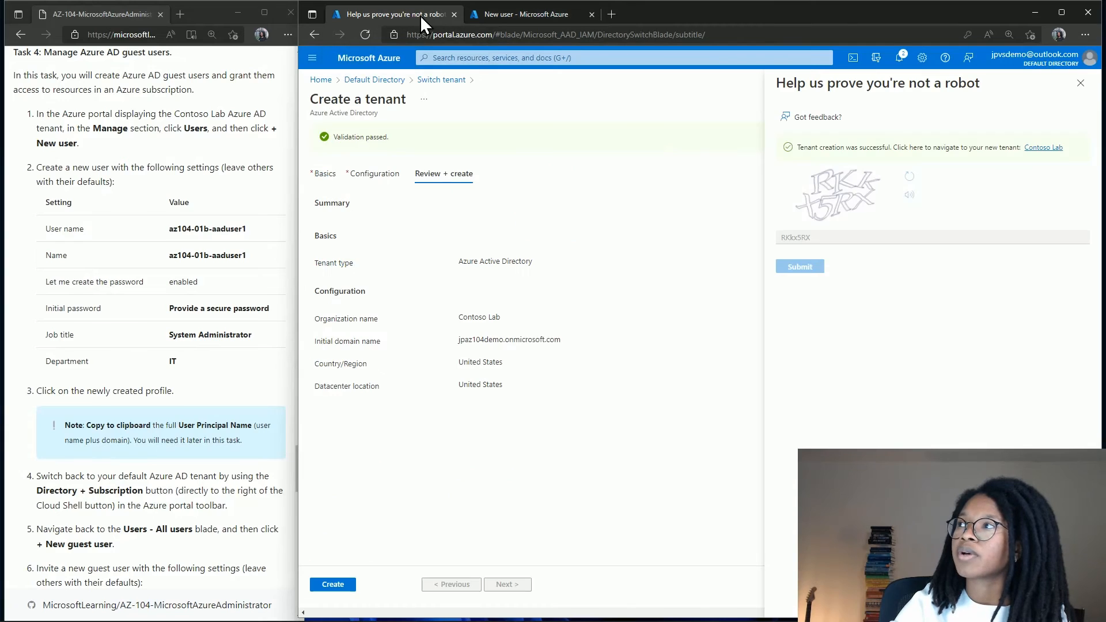
{"action": "left_click", "coordinate": [548, 9]}
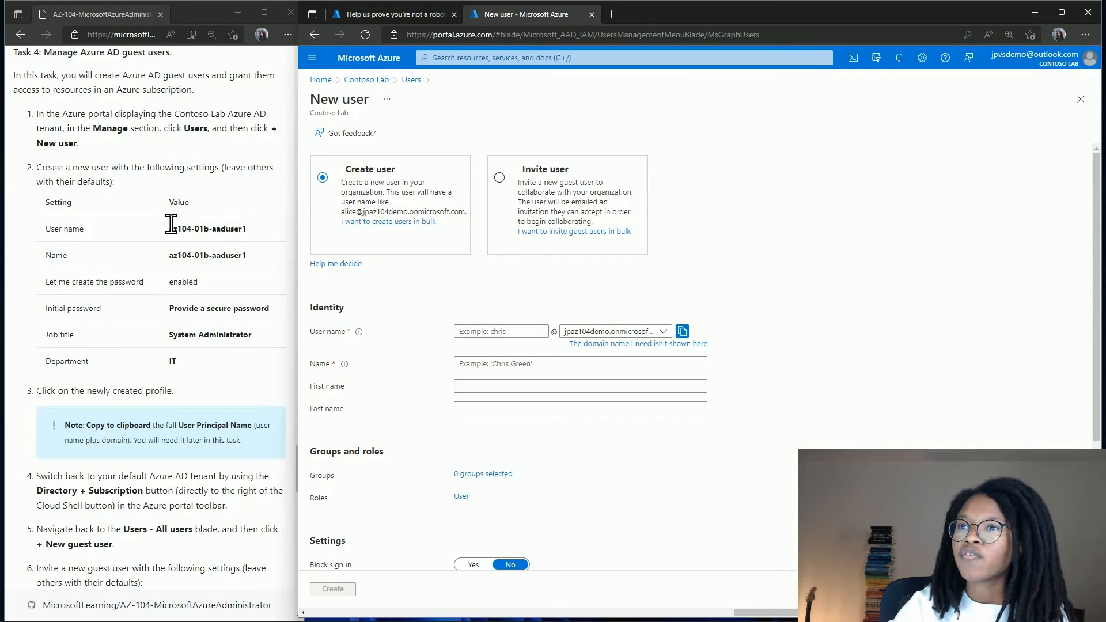
{"action": "left_click_drag", "start_coordinate": [168, 228], "coordinate": [248, 230]}
{"action": "key", "text": "ctrl+c"}
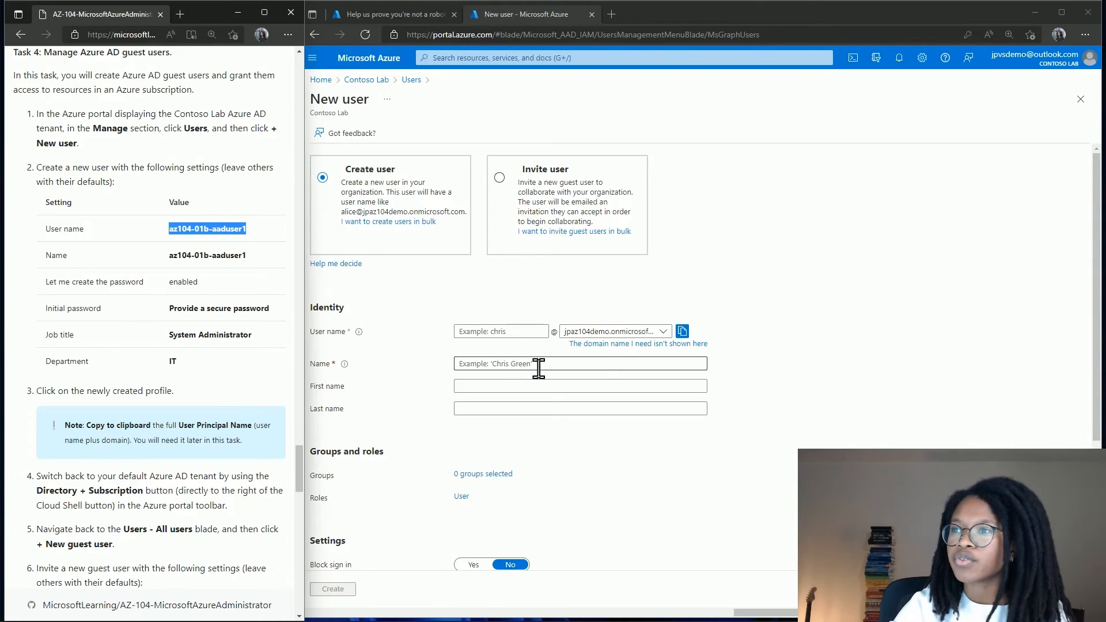
{"action": "left_click", "coordinate": [526, 332]}
{"action": "key", "text": "ctrl+v"}
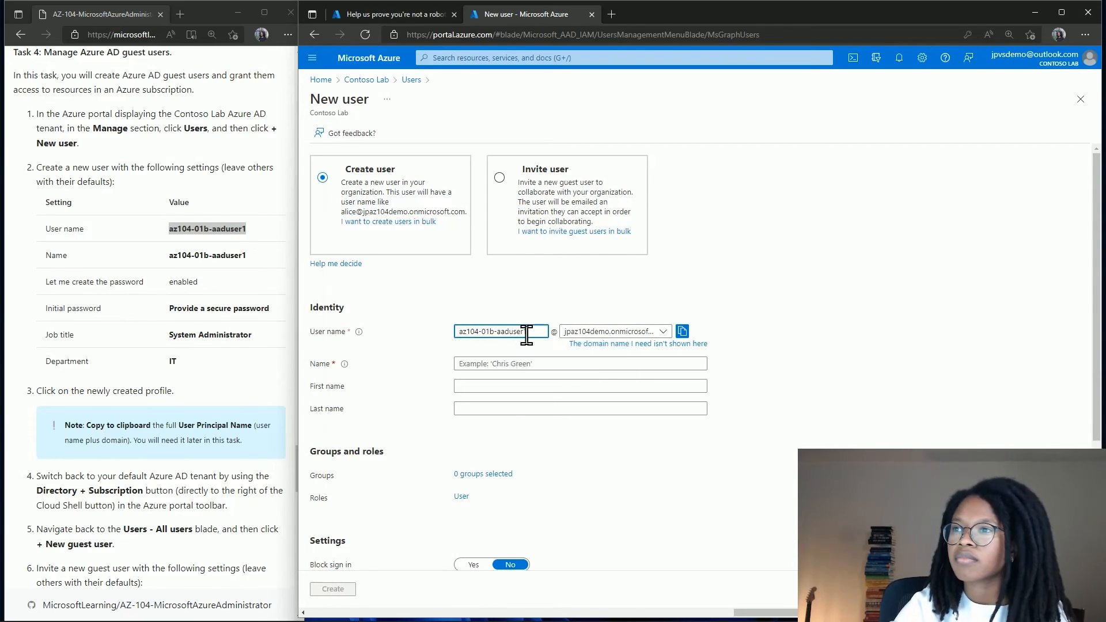
{"action": "left_click", "coordinate": [503, 364]}
{"action": "key", "text": "ctrl+v"}
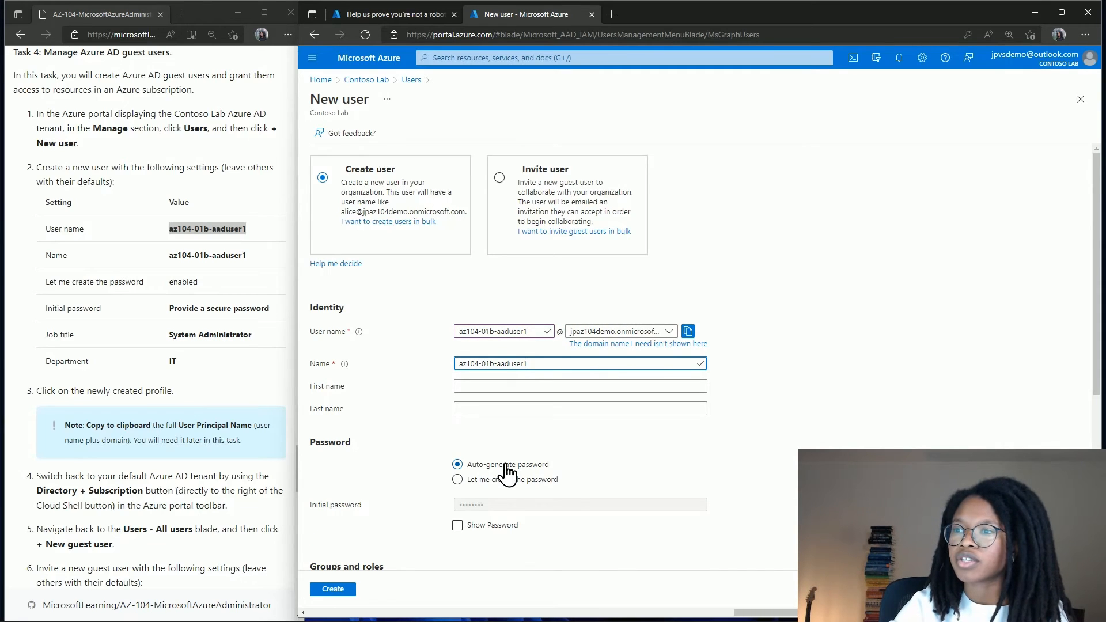
Choose 'Let me create the password' and enter a custom initial password.
{"action": "scroll", "coordinate": [508, 511], "scroll_direction": "down", "scroll_amount": 1}
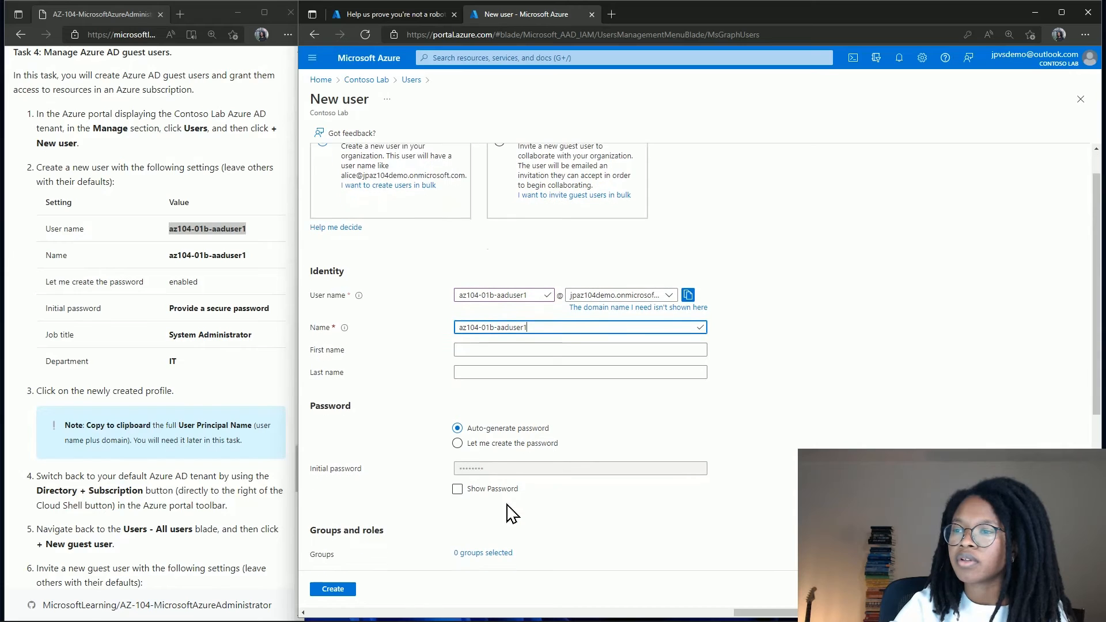
{"action": "left_click", "coordinate": [506, 443]}
{"action": "left_click", "coordinate": [504, 467]}
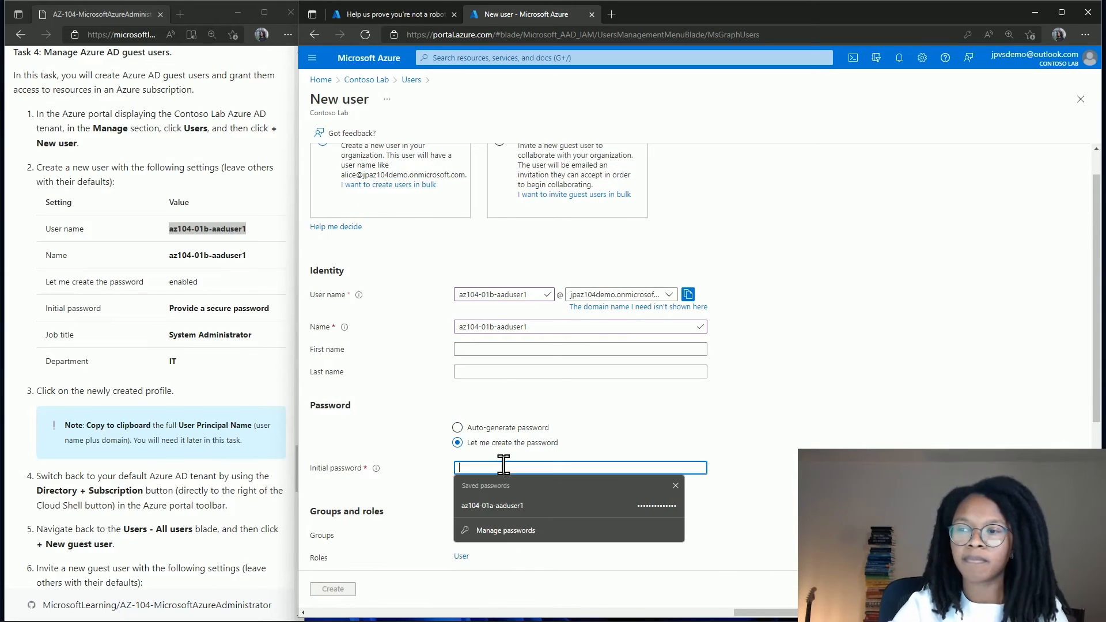
{"action": "type", "text": "•••••"}
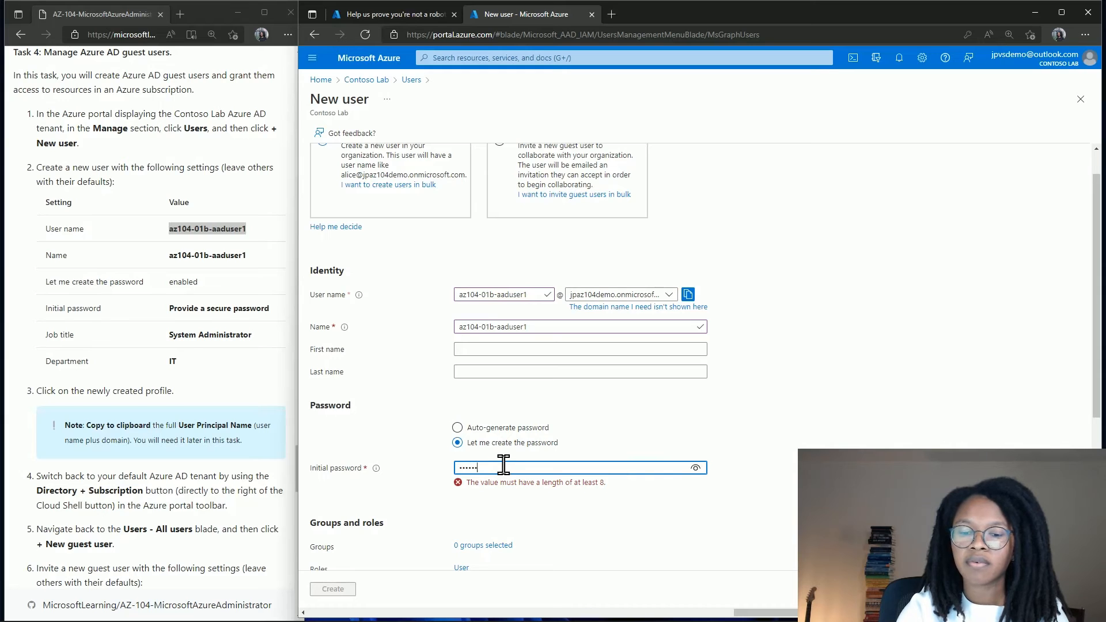
{"action": "type", "text": "•••"}
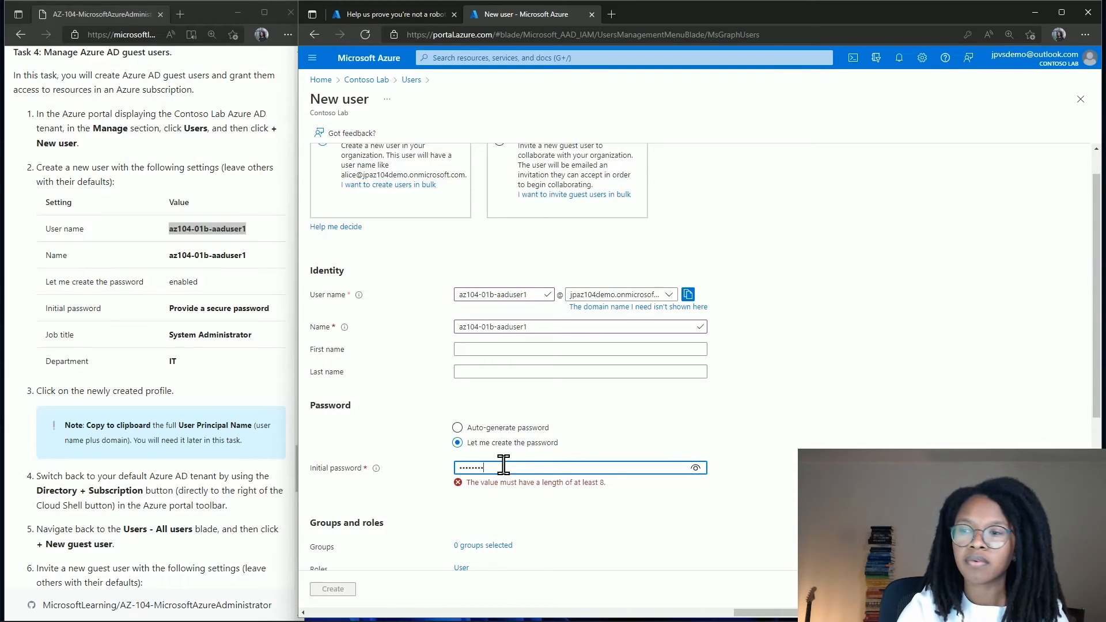
Set the job title to System Administrator and the department to IT.
{"action": "scroll", "coordinate": [504, 465], "scroll_direction": "down", "scroll_amount": 2}
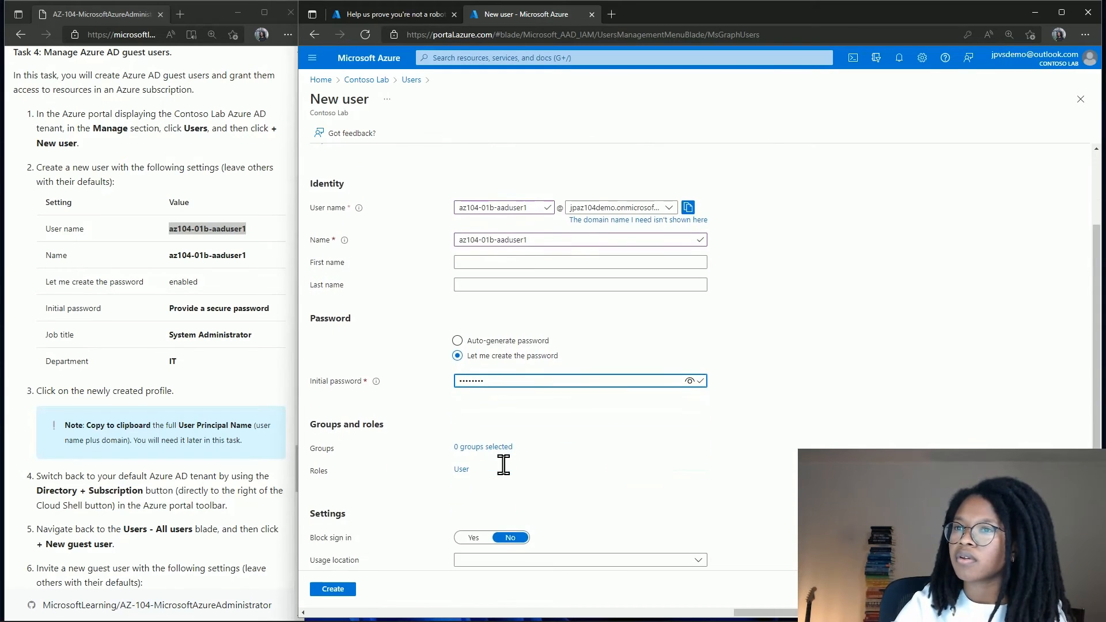
{"action": "scroll", "coordinate": [504, 464], "scroll_direction": "down", "scroll_amount": 3}
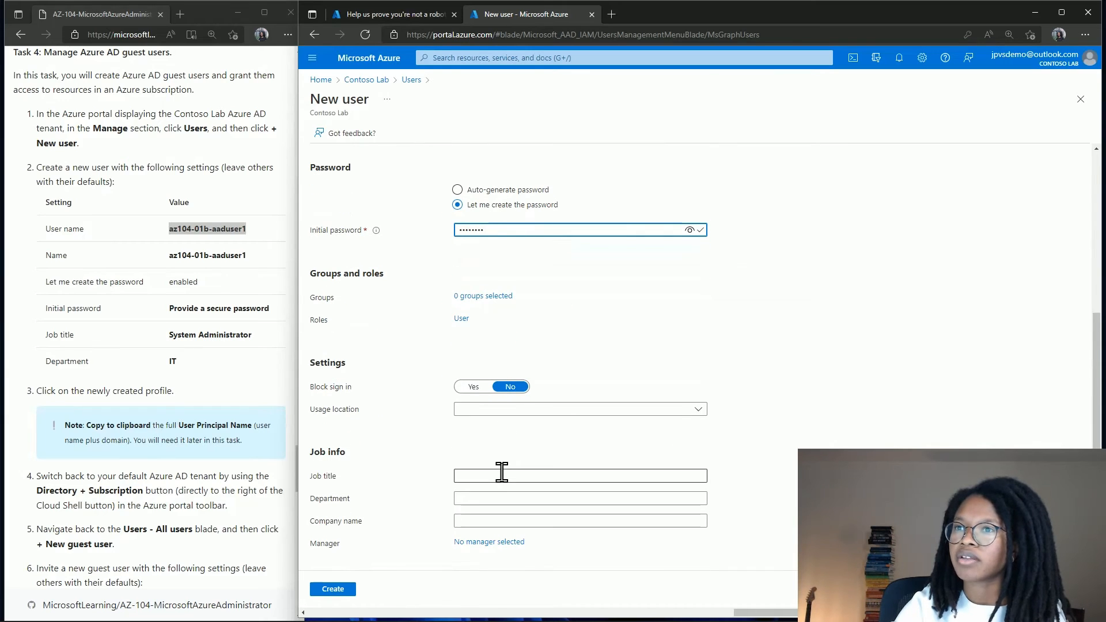
{"action": "left_click", "coordinate": [502, 472]}
{"action": "type", "text": "S"}
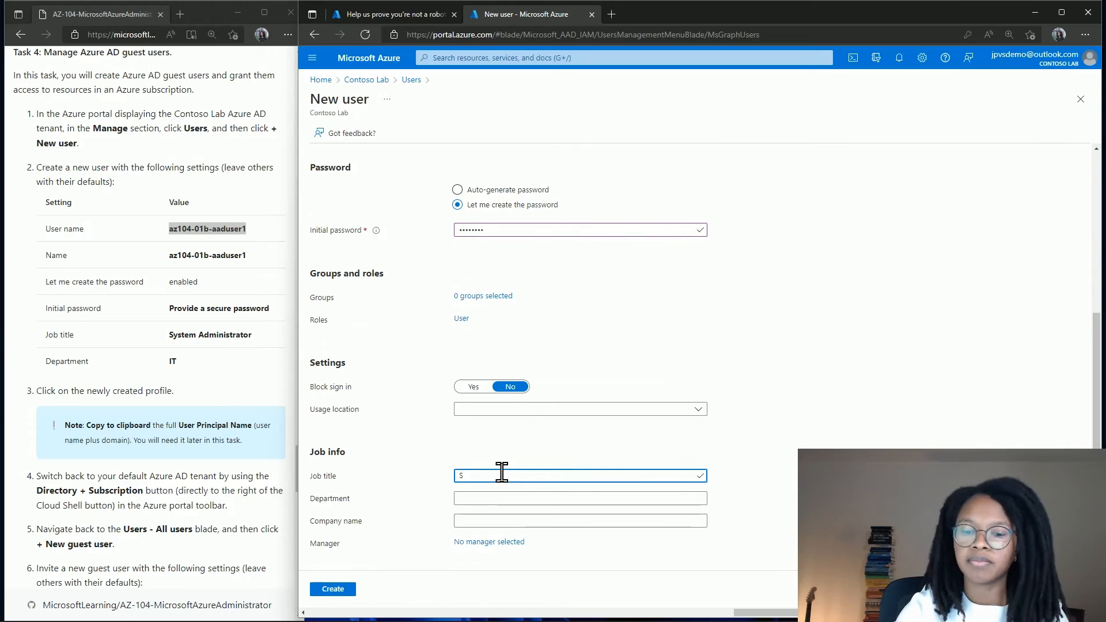
{"action": "type", "text": "ystem Administ"}
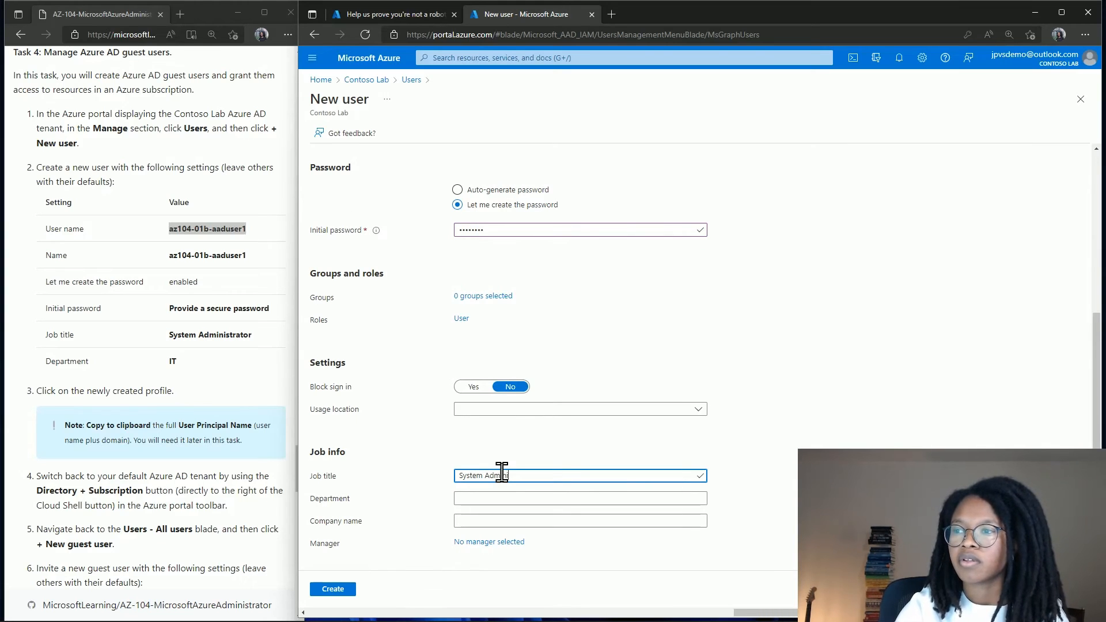
{"action": "type", "text": "rator"}
{"action": "key", "text": "Tab"}
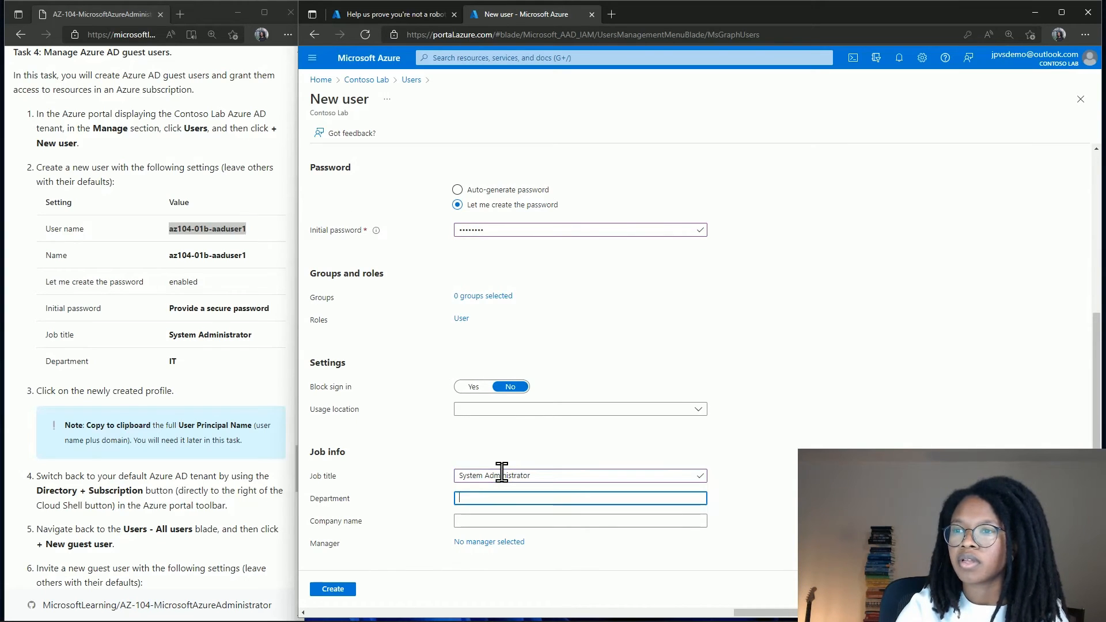
{"action": "type", "text": "IT"}
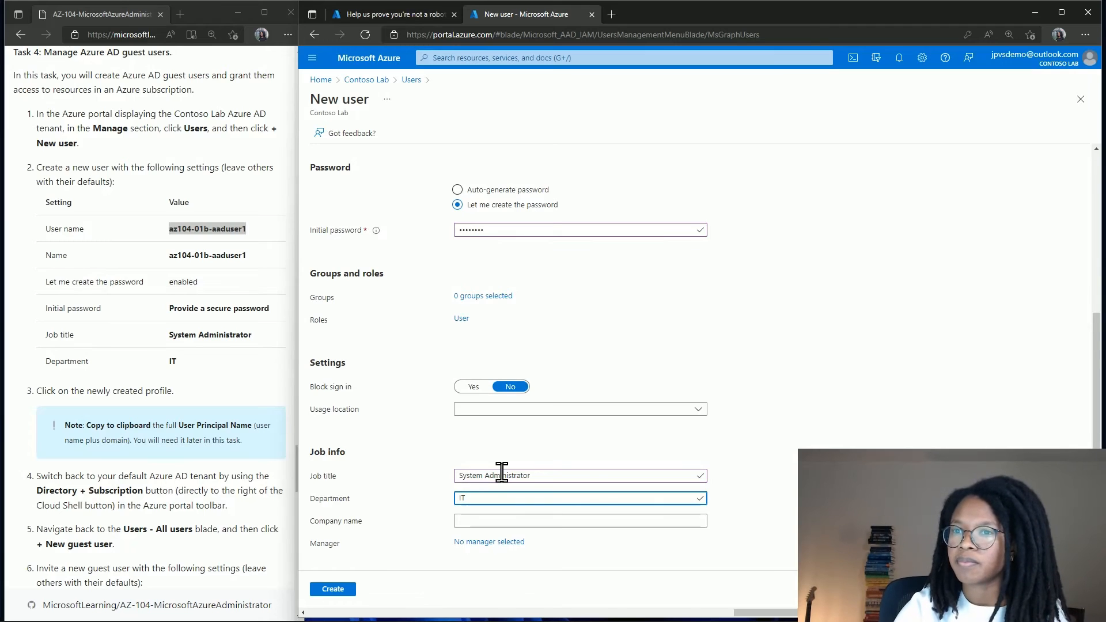
Create user az104-01b-aaduser1, save its password in Edge, and open its profile from All users.
{"action": "left_click", "coordinate": [321, 589]}
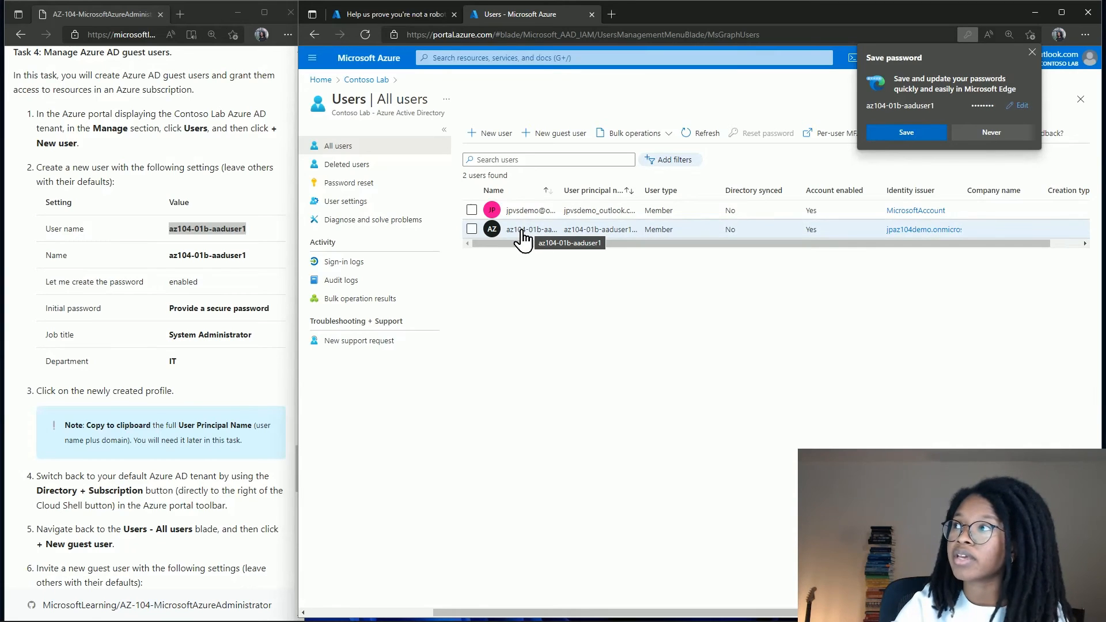
{"action": "left_click", "coordinate": [903, 133]}
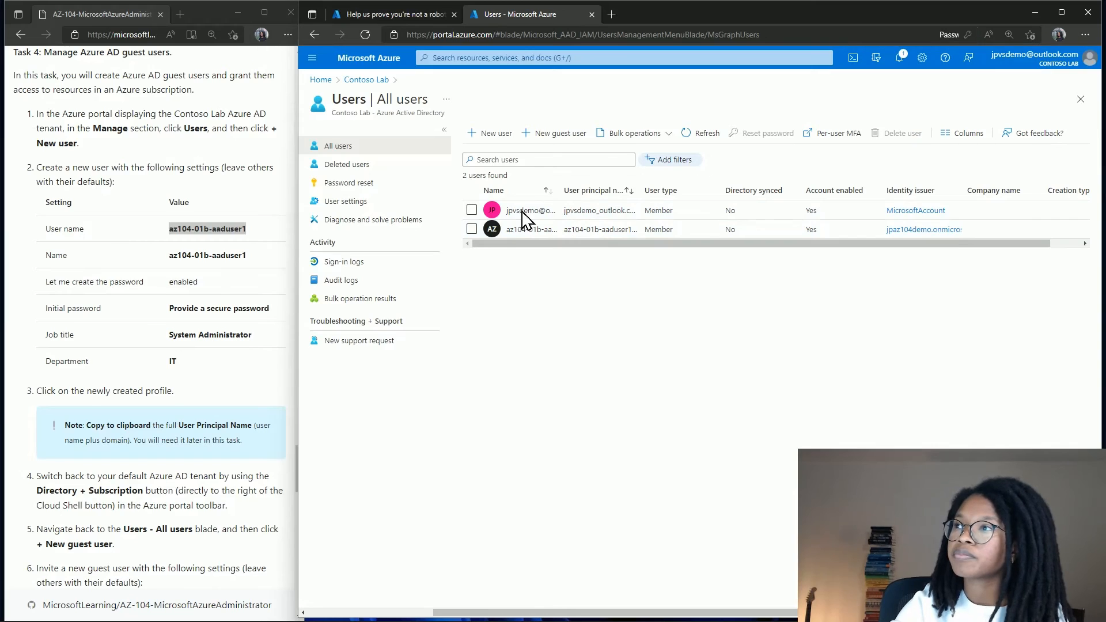
{"action": "left_click", "coordinate": [545, 233]}
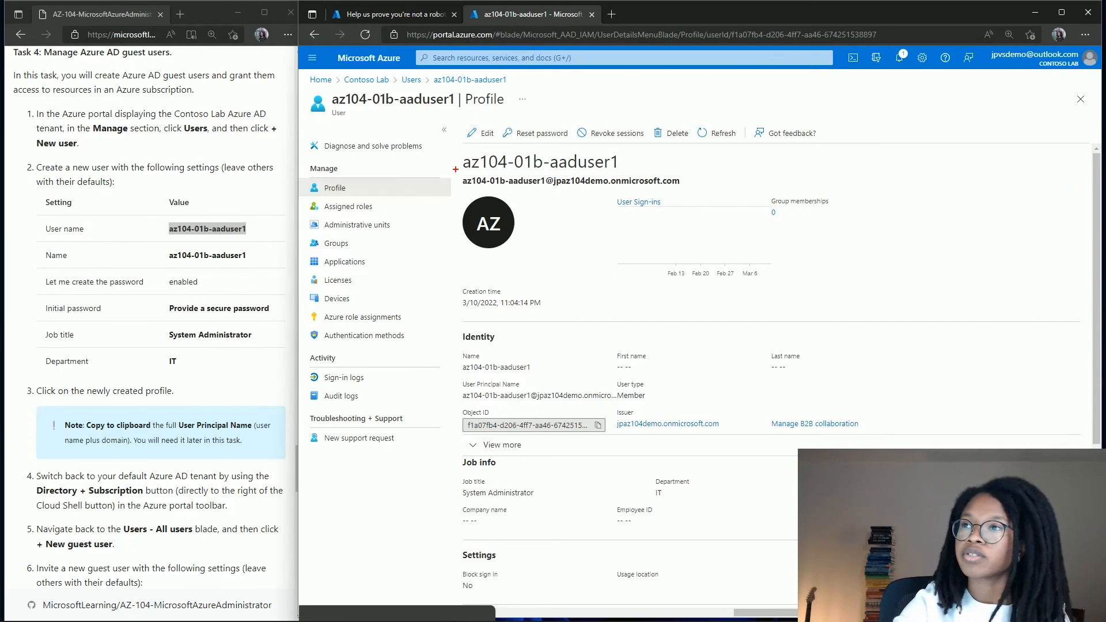
Select az104-01b-aaduser1's full user principal name on its Profile blade and scroll through the details.
{"action": "left_click_drag", "start_coordinate": [455, 169], "coordinate": [686, 193]}
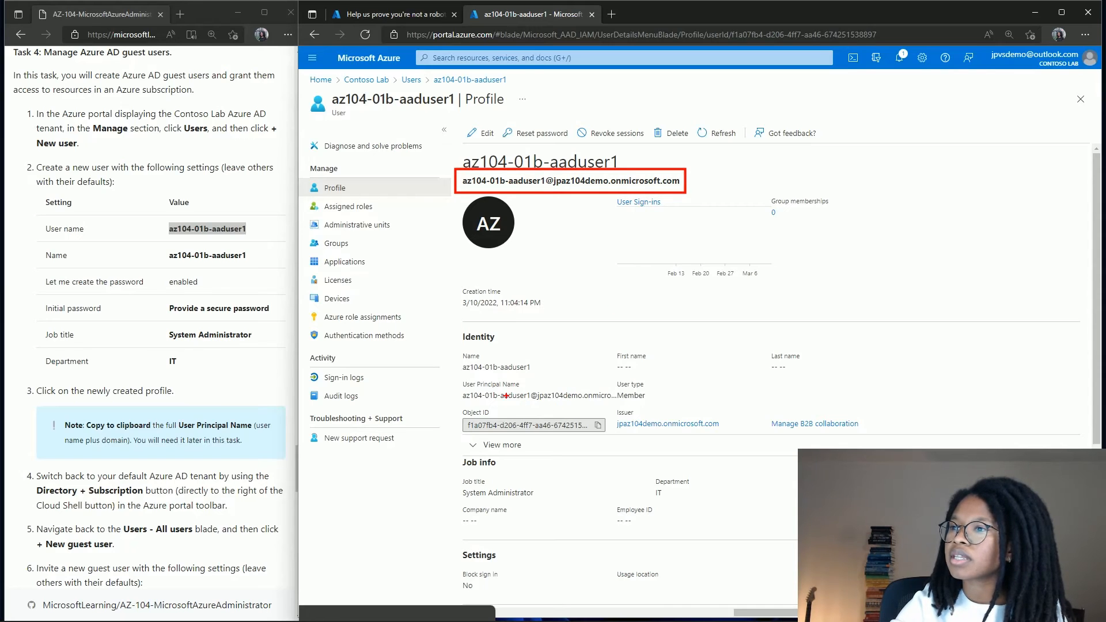
{"action": "left_click_drag", "start_coordinate": [458, 385], "coordinate": [616, 405]}
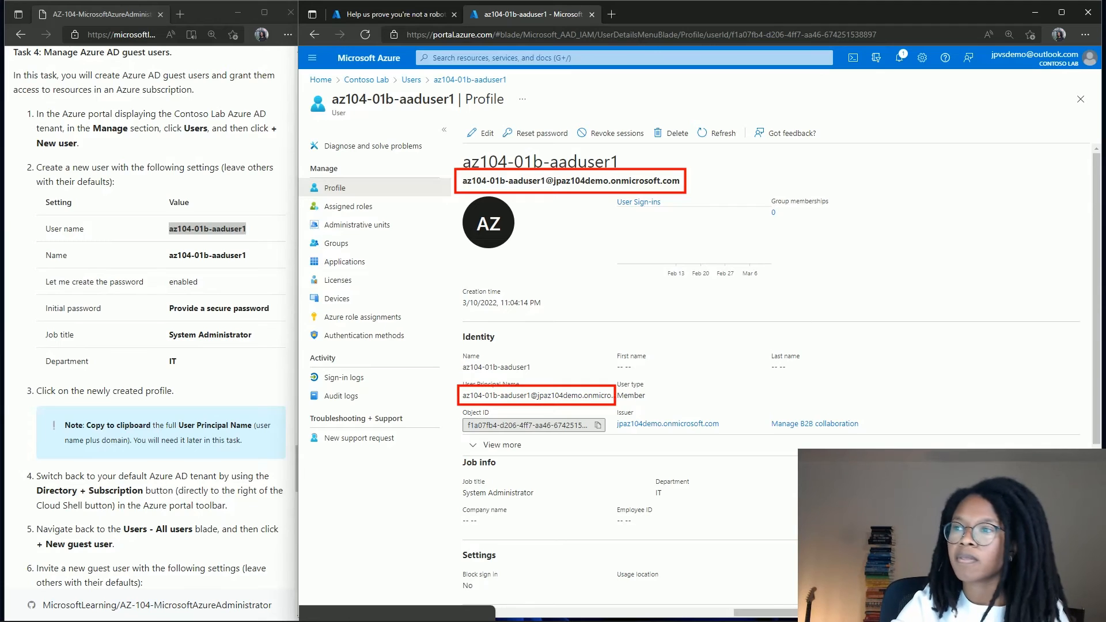
{"action": "key", "text": "Escape"}
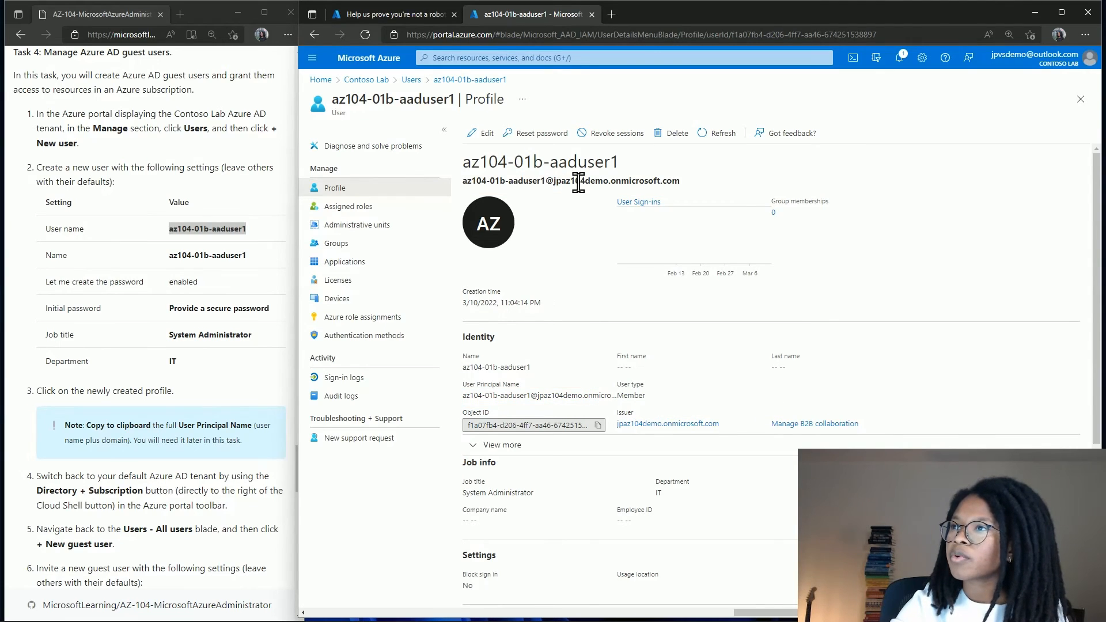
{"action": "left_click_drag", "start_coordinate": [464, 181], "coordinate": [688, 184]}
{"action": "key", "text": "ctrl+c"}
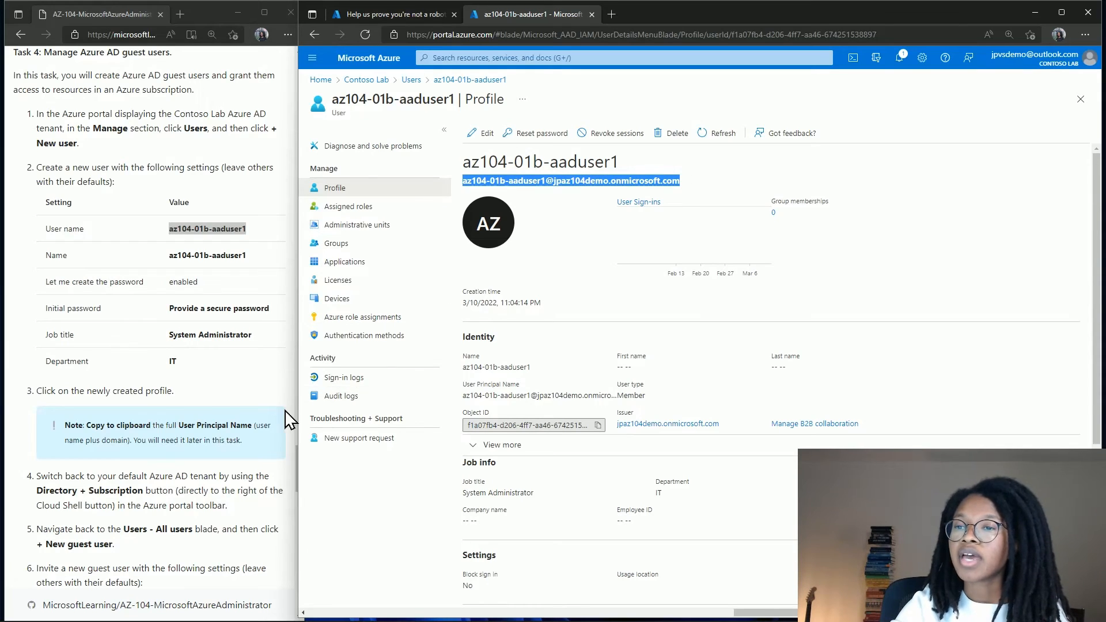
{"action": "scroll", "coordinate": [288, 419], "scroll_direction": "down", "scroll_amount": 3}
{"action": "scroll", "coordinate": [288, 419], "scroll_direction": "down", "scroll_amount": 1}
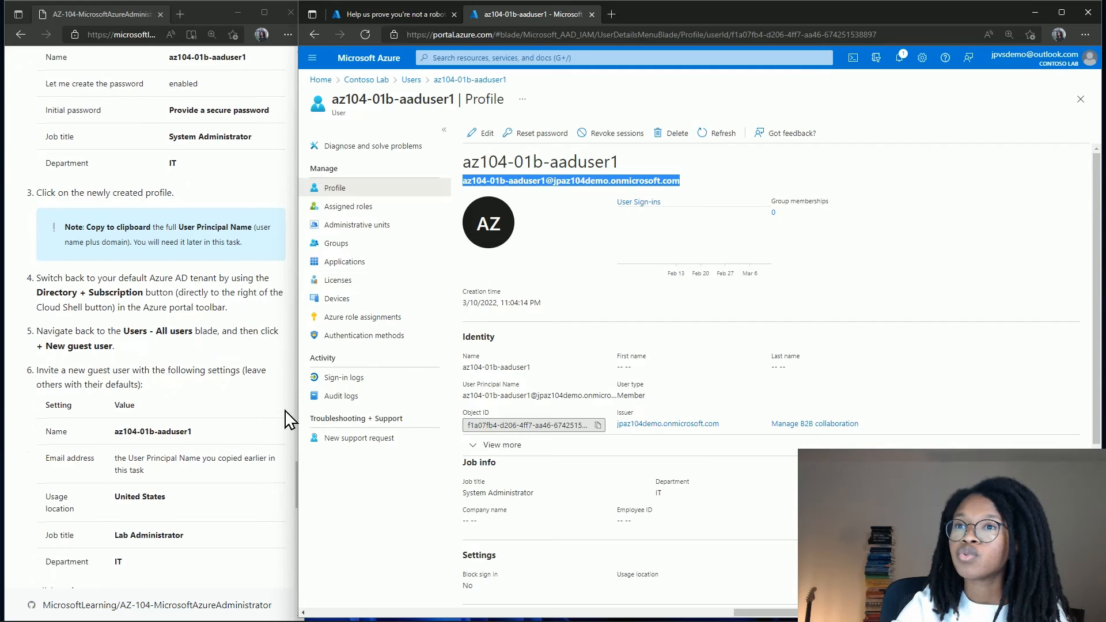
{"action": "scroll", "coordinate": [288, 419], "scroll_direction": "down", "scroll_amount": 3}
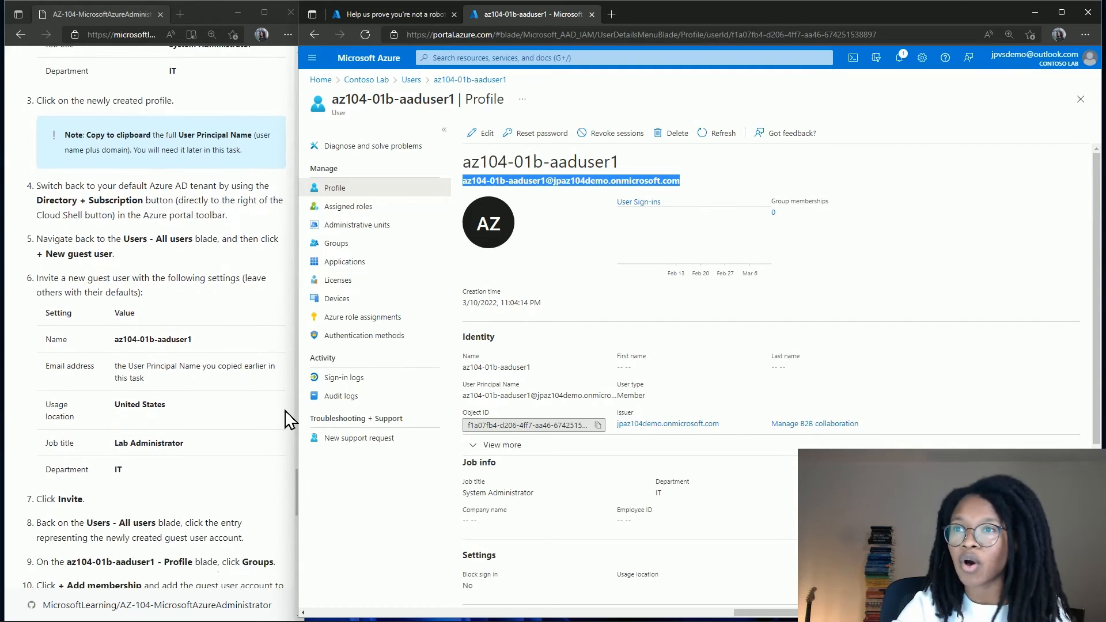
{"action": "scroll", "coordinate": [288, 419], "scroll_direction": "down", "scroll_amount": 1}
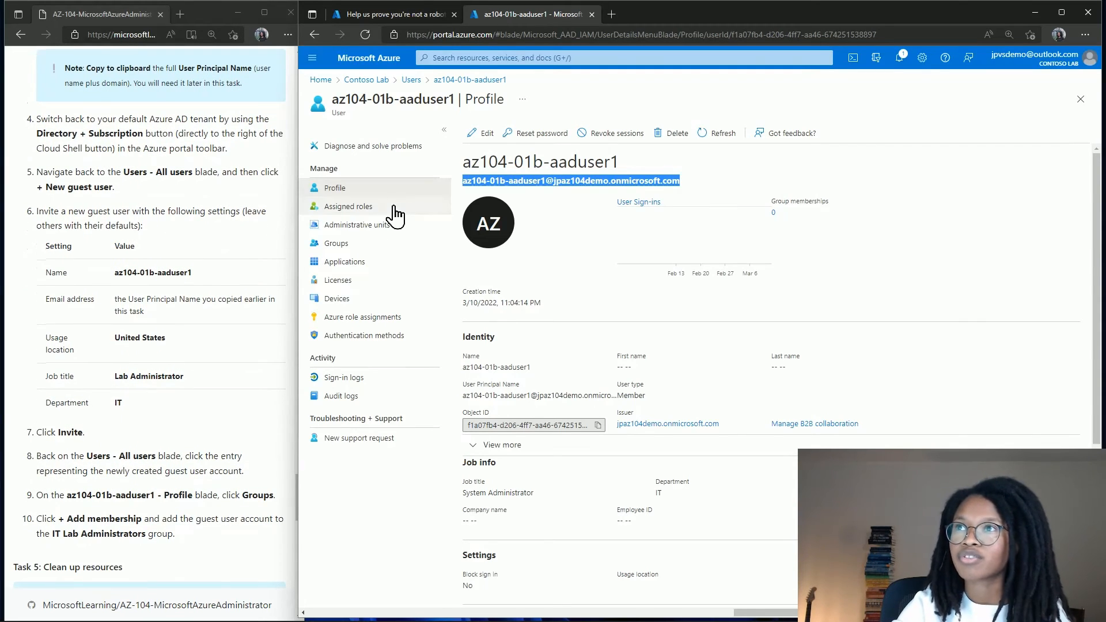
From the Default Directory's Users list, start a new guest user invitation.
{"action": "left_click", "coordinate": [421, 13]}
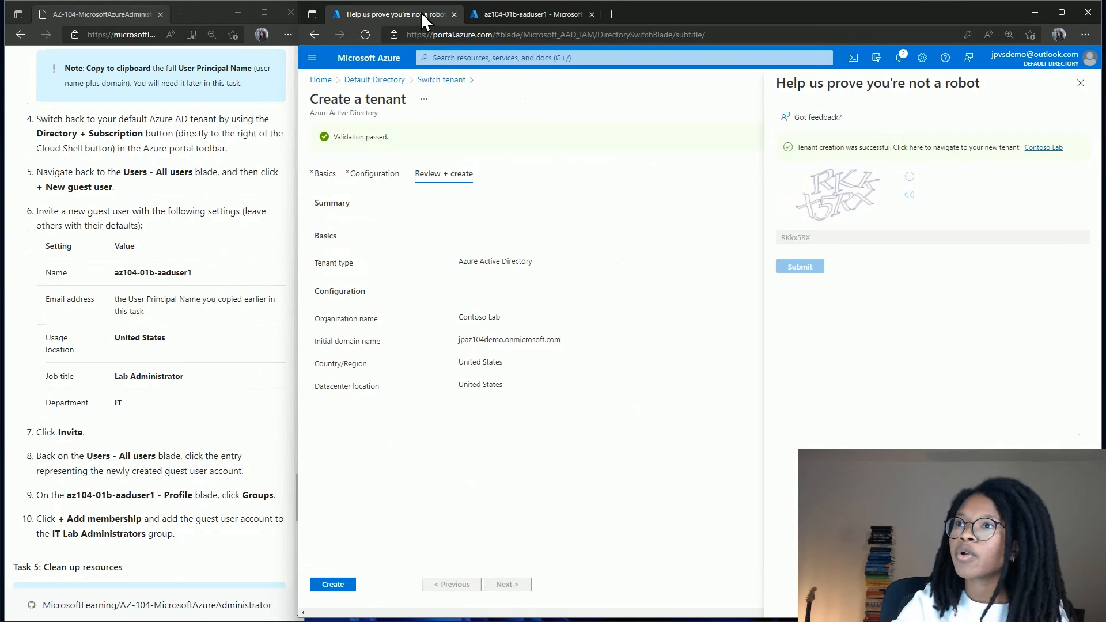
{"action": "left_click", "coordinate": [380, 80]}
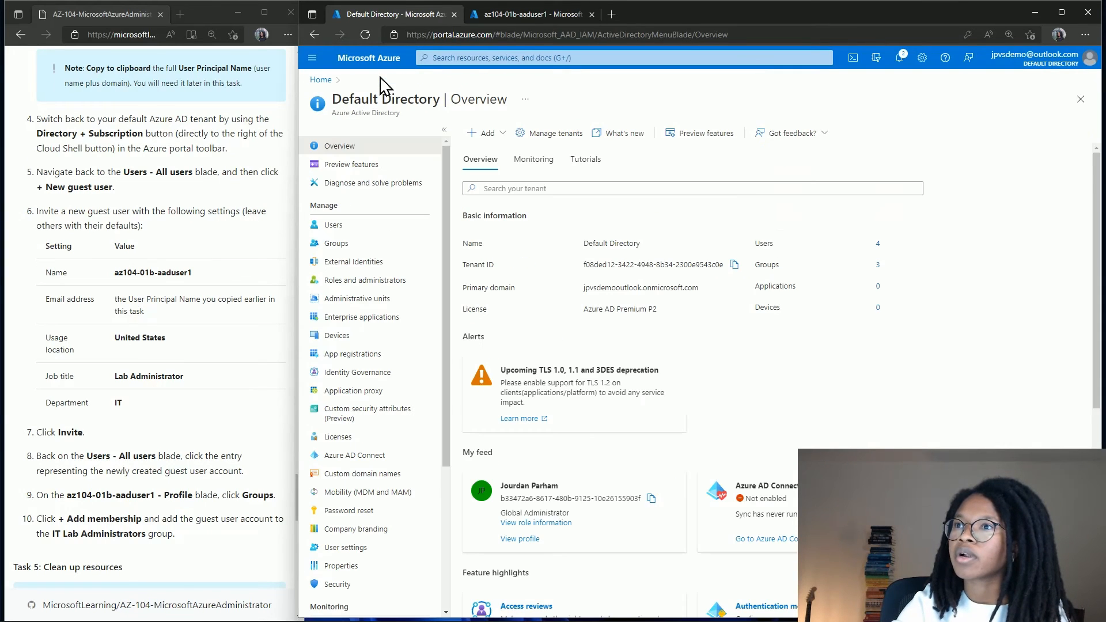
{"action": "left_click", "coordinate": [375, 229]}
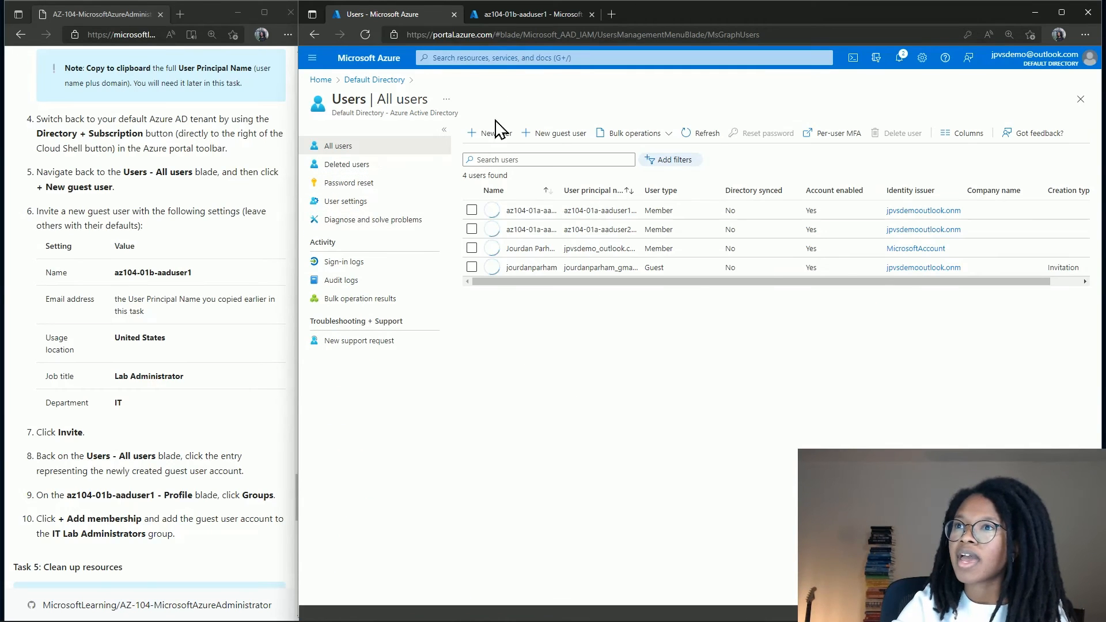
{"action": "left_click", "coordinate": [553, 134]}
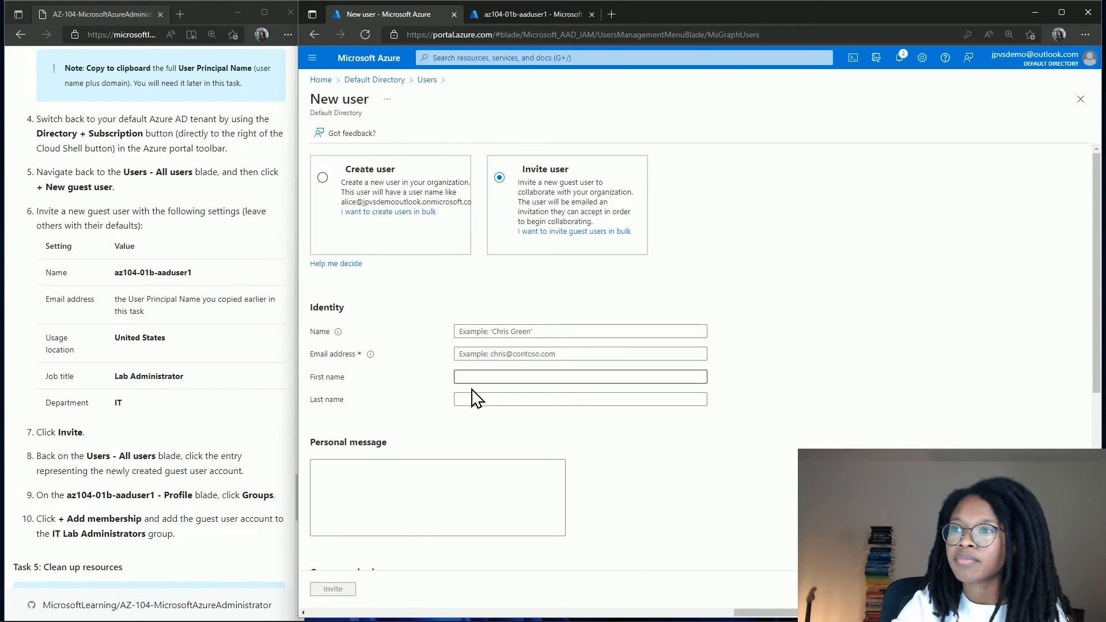
Paste the copied principal name as the guest's e-mail and az104-01b-aaduser1 as the name.
{"action": "scroll", "coordinate": [490, 381], "scroll_direction": "down", "scroll_amount": 1}
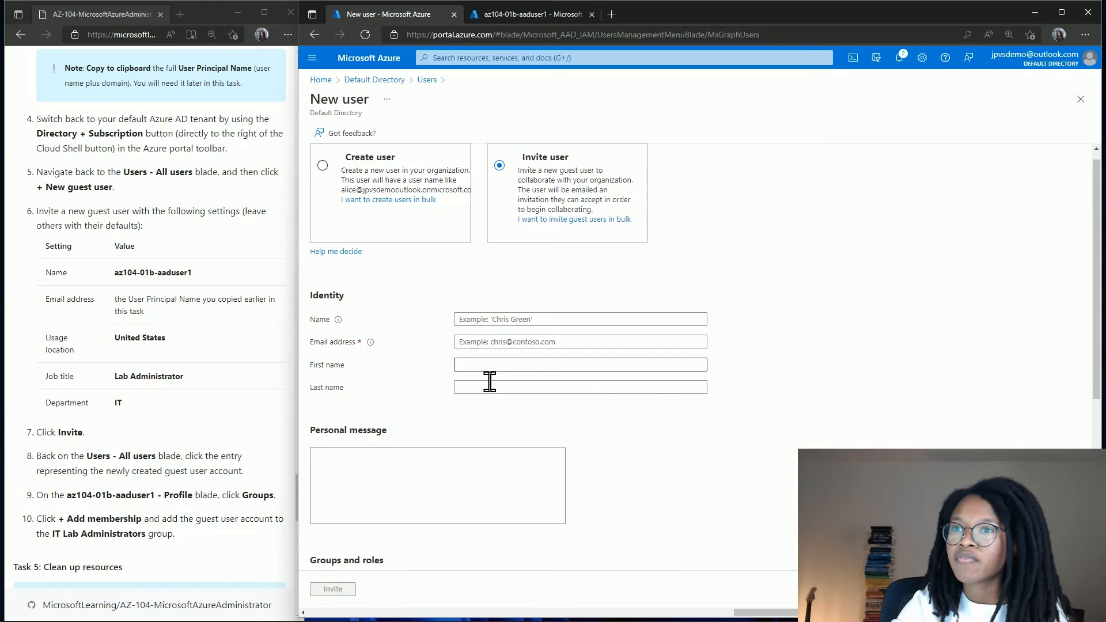
{"action": "left_click", "coordinate": [511, 342]}
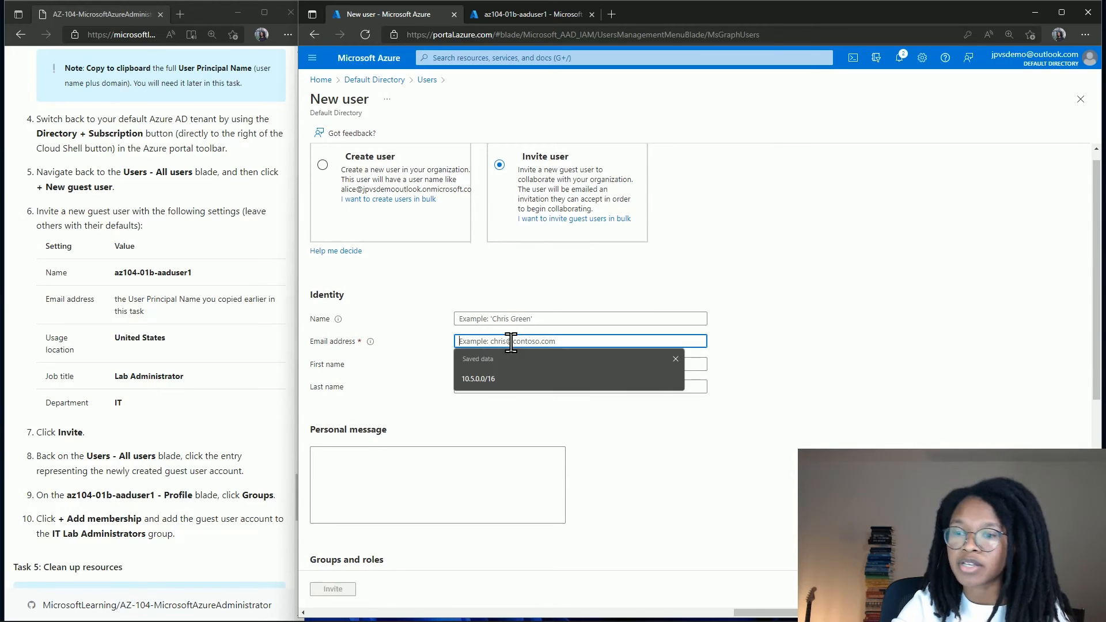
{"action": "key", "text": "ctrl+v"}
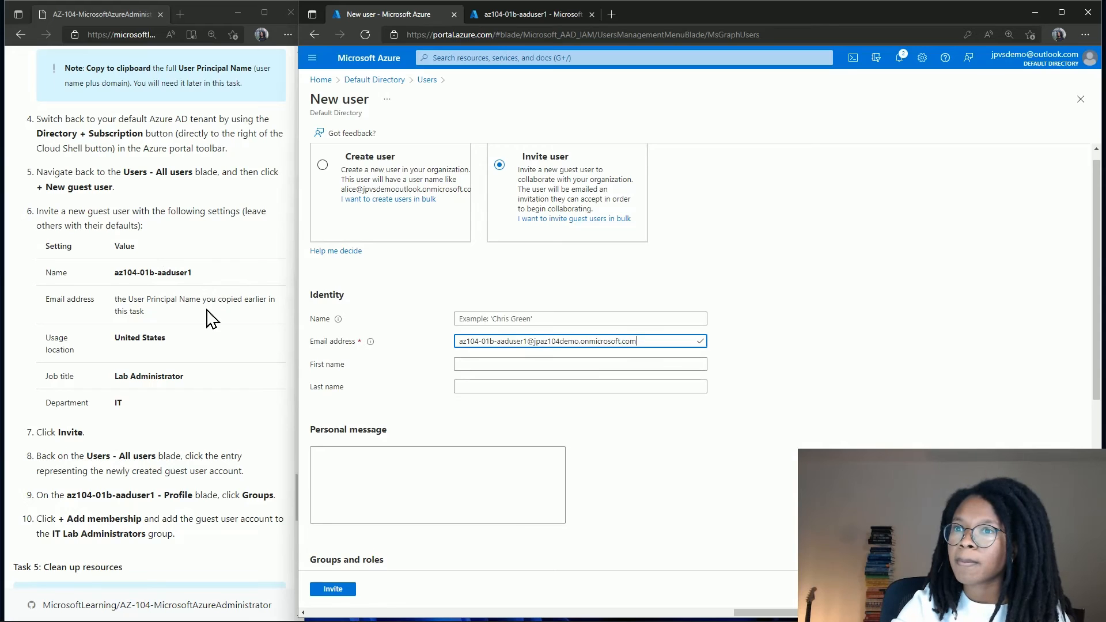
{"action": "left_click_drag", "start_coordinate": [194, 273], "coordinate": [113, 273]}
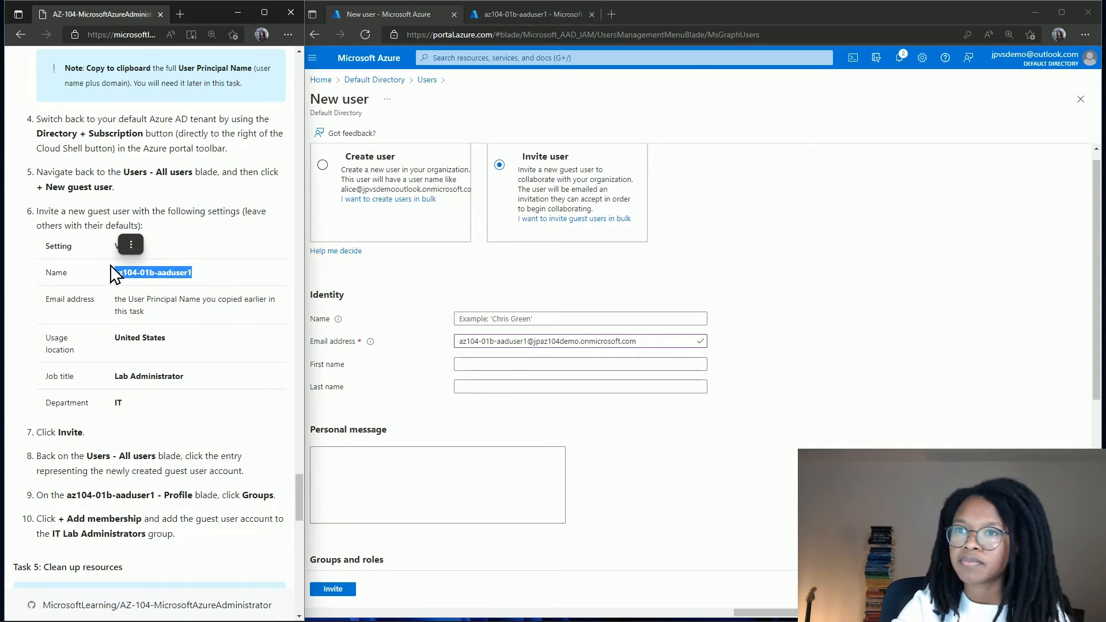
{"action": "key", "text": "ctrl+c"}
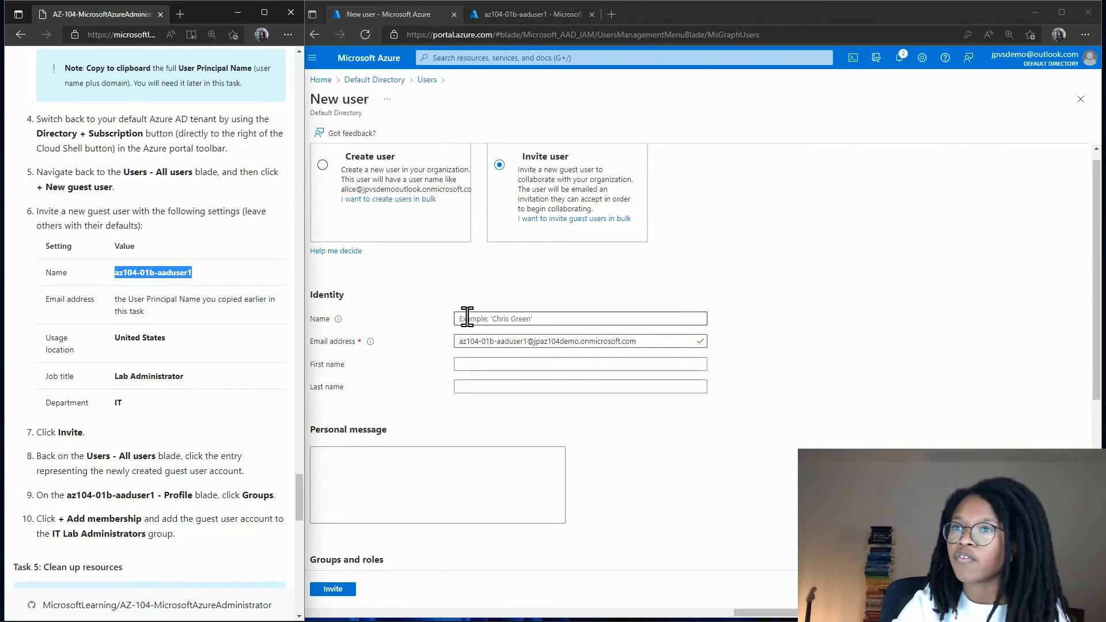
{"action": "left_click", "coordinate": [490, 320]}
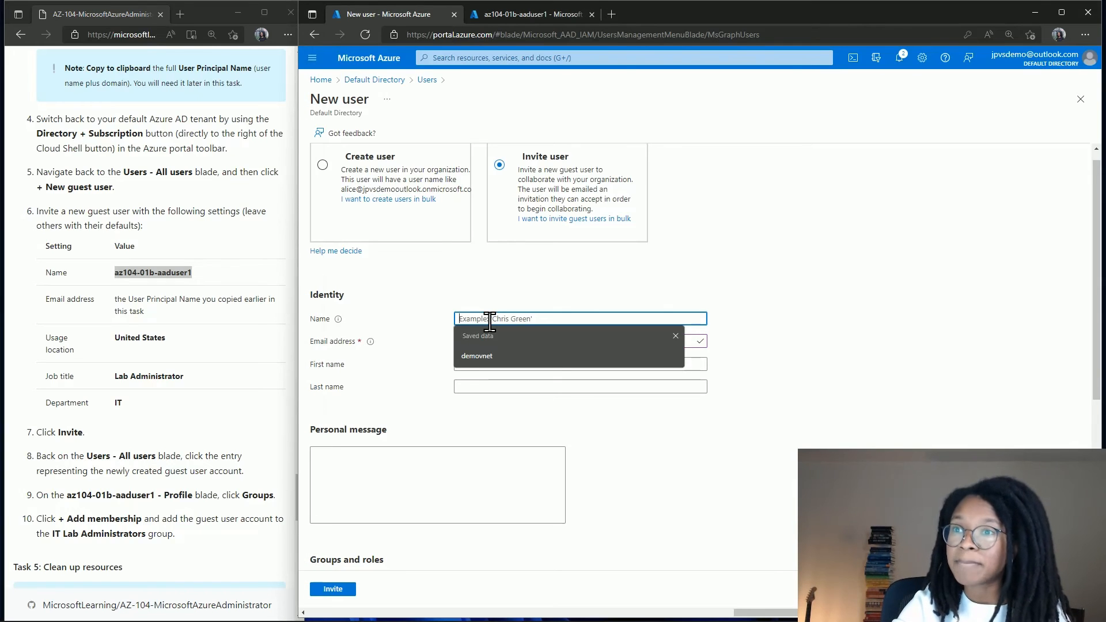
{"action": "key", "text": "ctrl+v"}
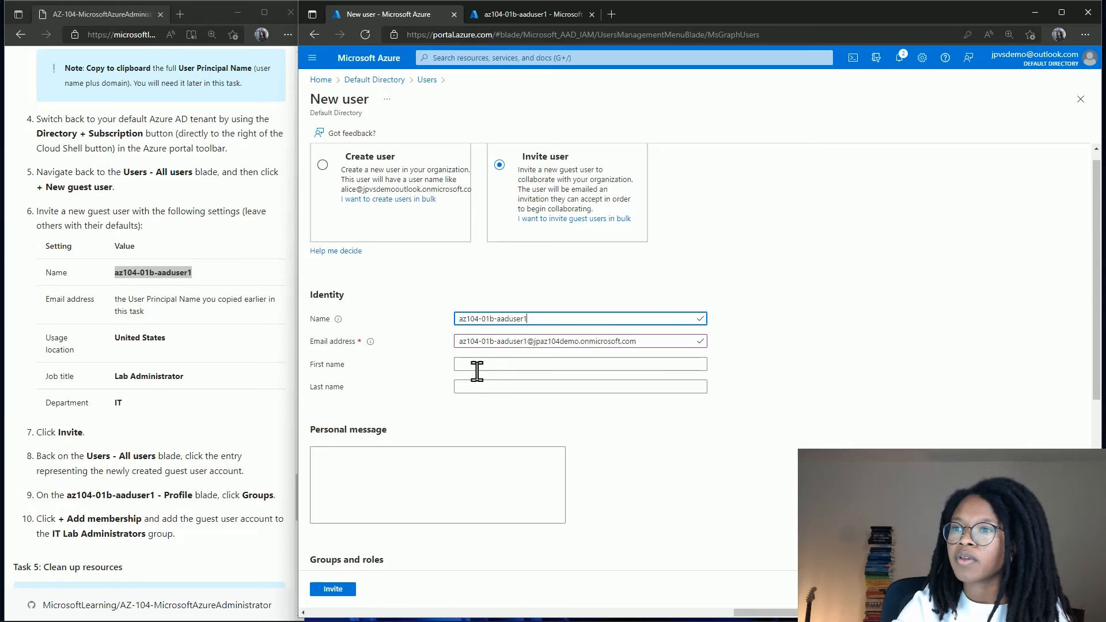
Set the guest's usage location to United States.
{"action": "scroll", "coordinate": [478, 372], "scroll_direction": "down", "scroll_amount": 4}
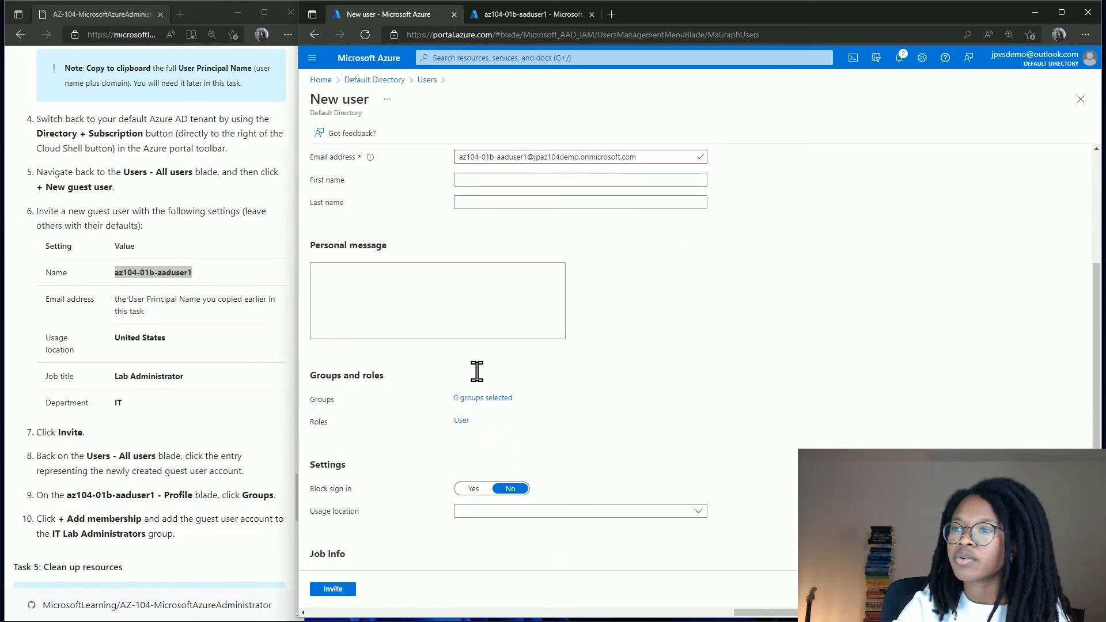
{"action": "left_click", "coordinate": [514, 512]}
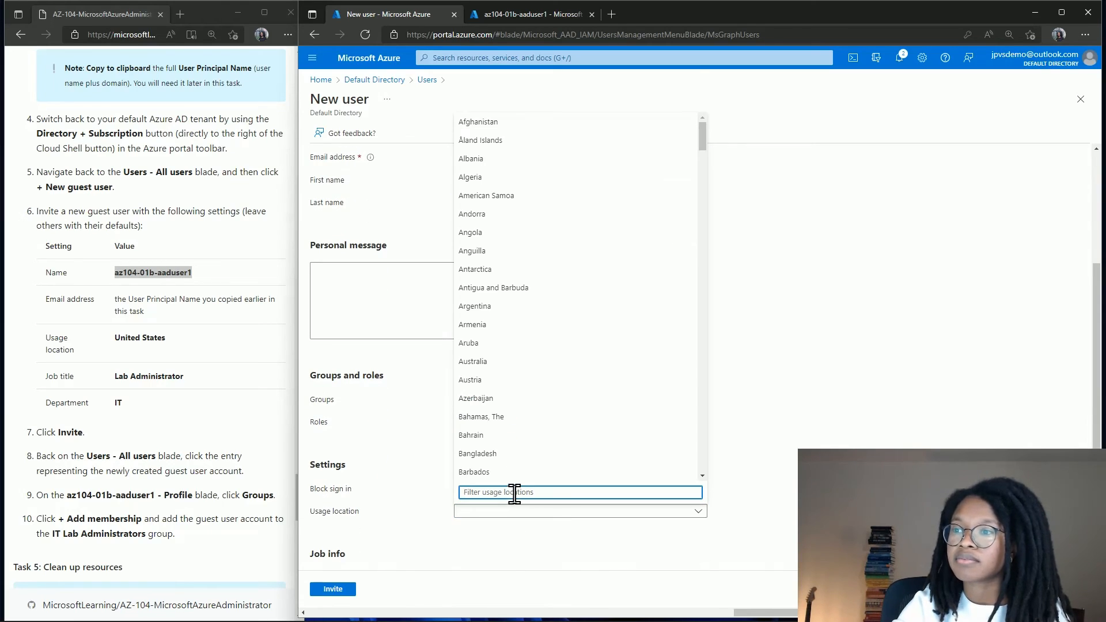
{"action": "type", "text": "un"}
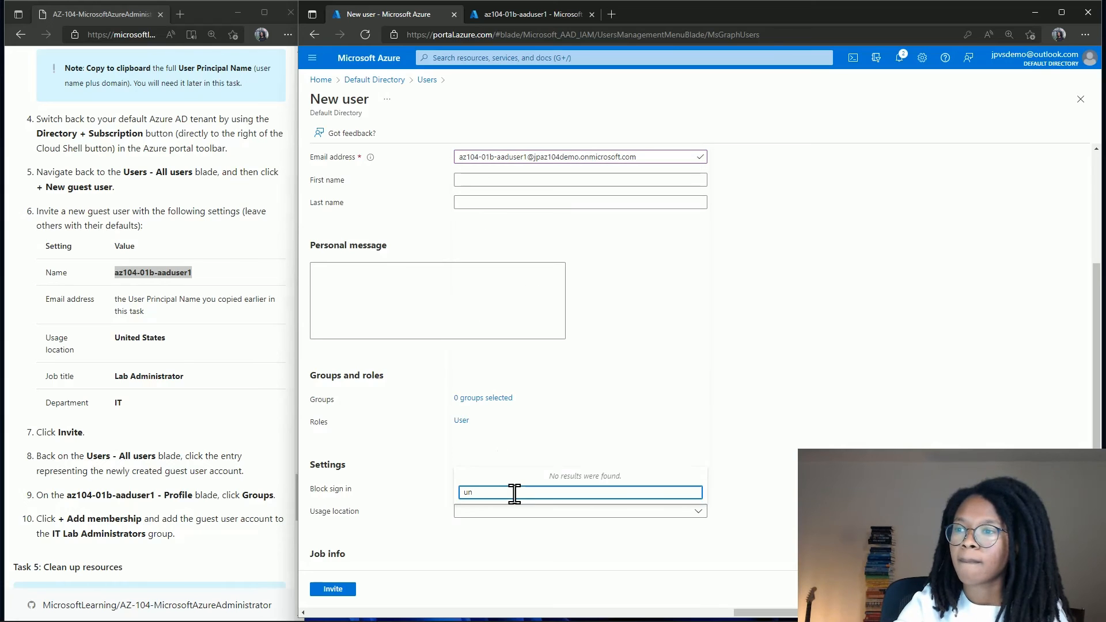
{"action": "type", "text": "it"}
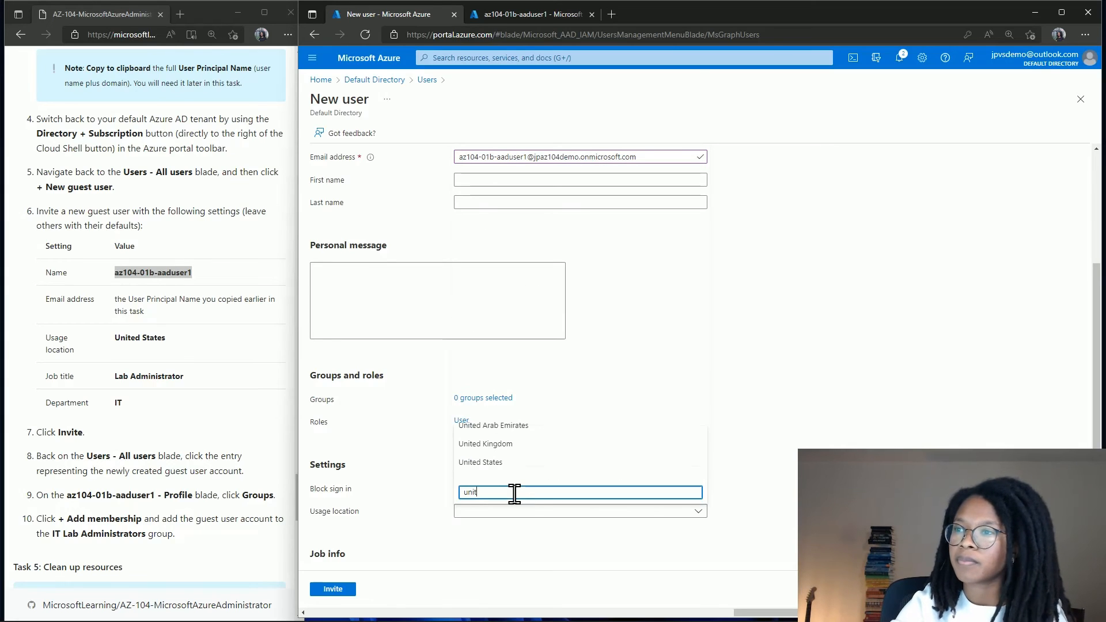
{"action": "left_click", "coordinate": [522, 464]}
Enter job title Lab Administrator and send the guest invitation.
{"action": "scroll", "coordinate": [520, 474], "scroll_direction": "down", "scroll_amount": 2}
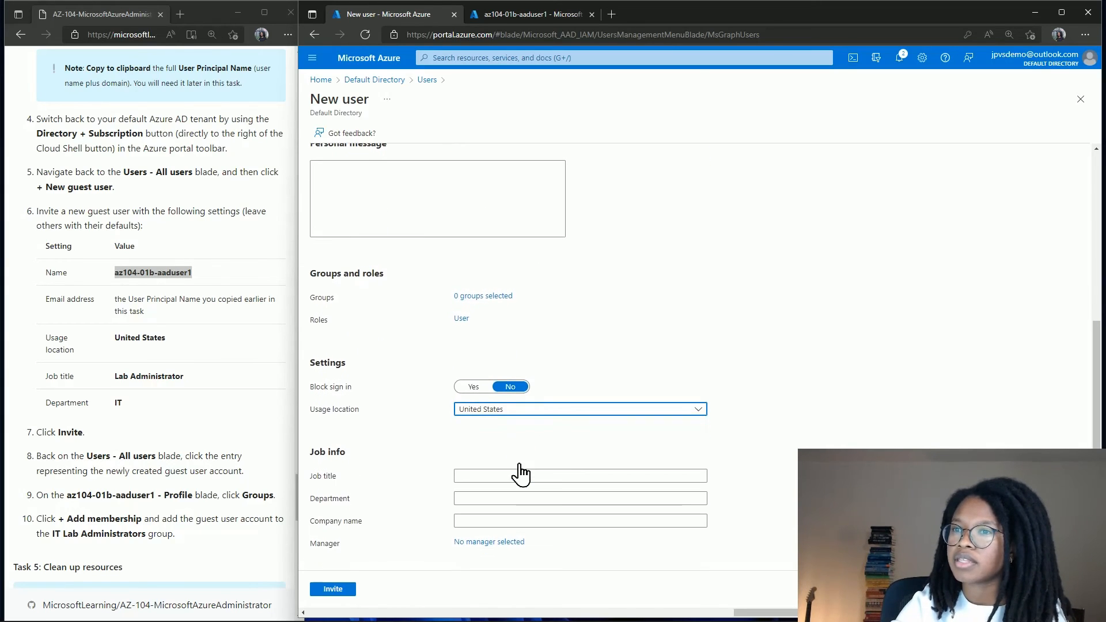
{"action": "left_click", "coordinate": [521, 475]}
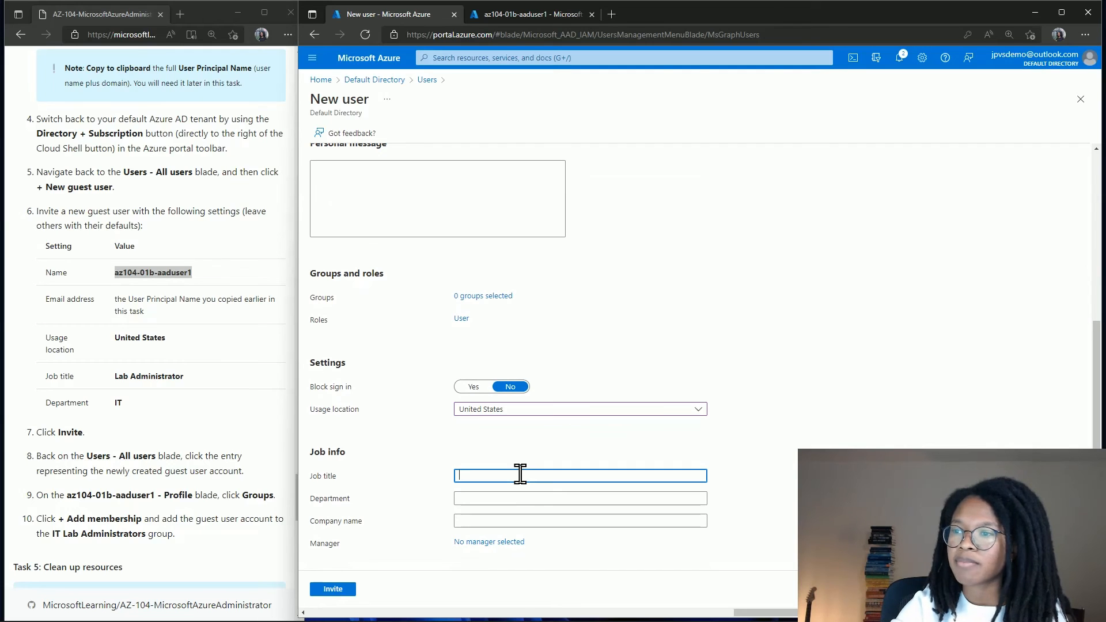
{"action": "type", "text": "Lab"}
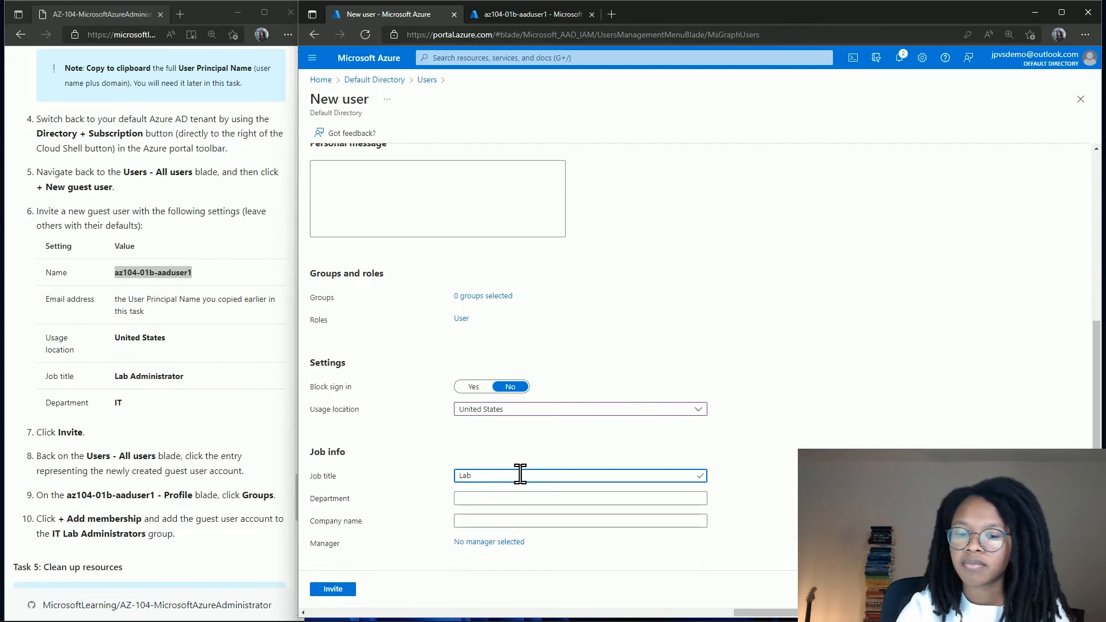
{"action": "type", "text": " Admini"}
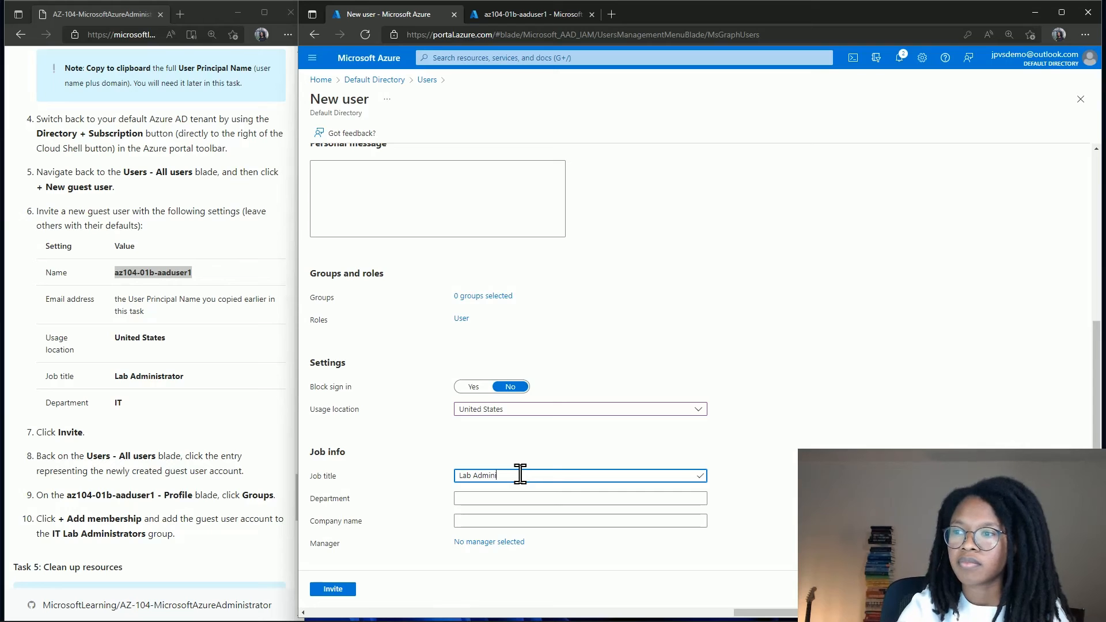
{"action": "type", "text": "strator"}
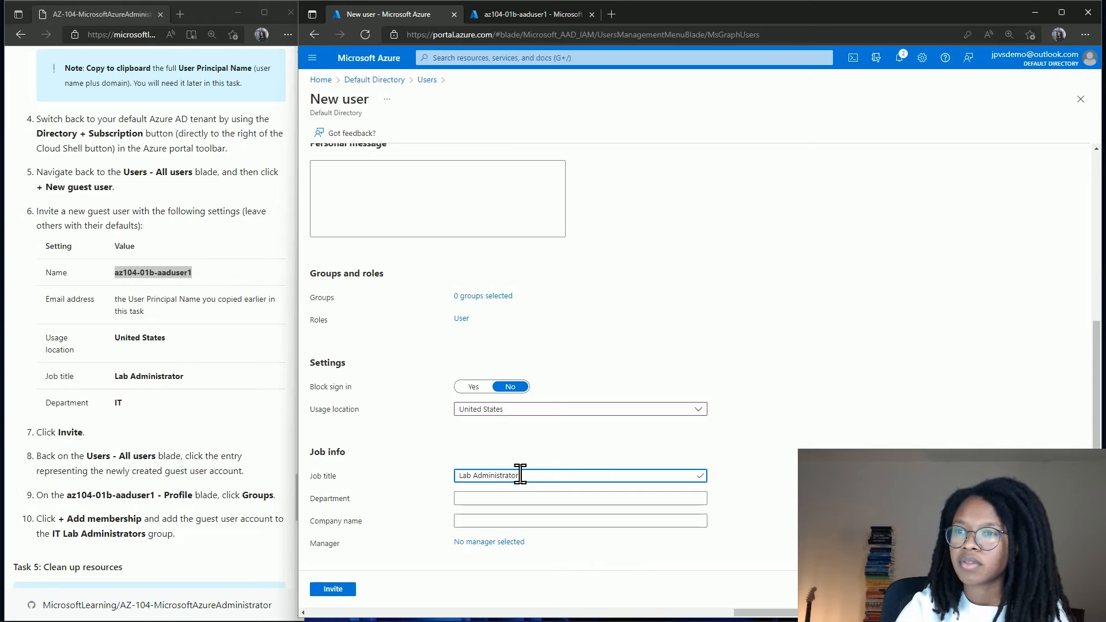
{"action": "key", "text": "Tab"}
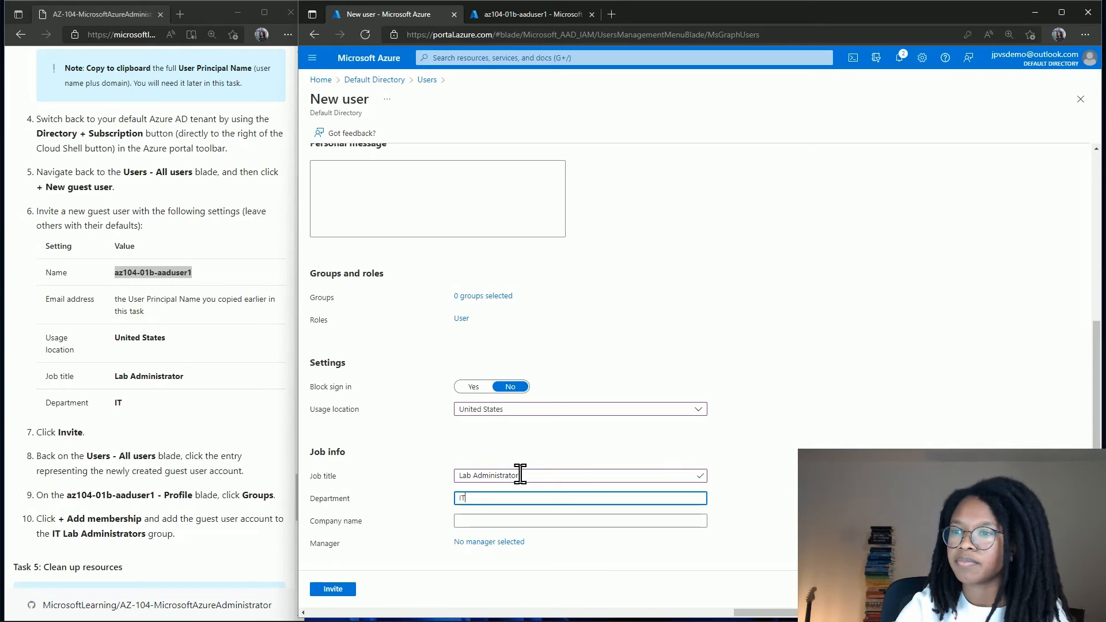
{"action": "left_click", "coordinate": [320, 591]}
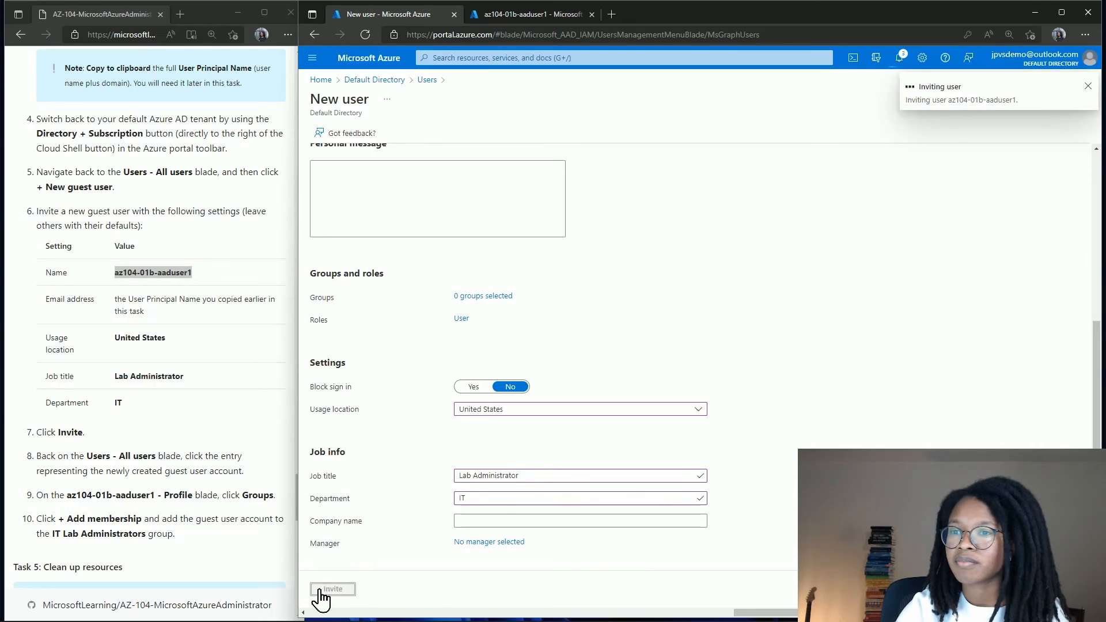
Scroll the portal while the az104-01b-aaduser1 guest invitation completes.
{"action": "scroll", "coordinate": [294, 556], "scroll_direction": "down", "scroll_amount": 4}
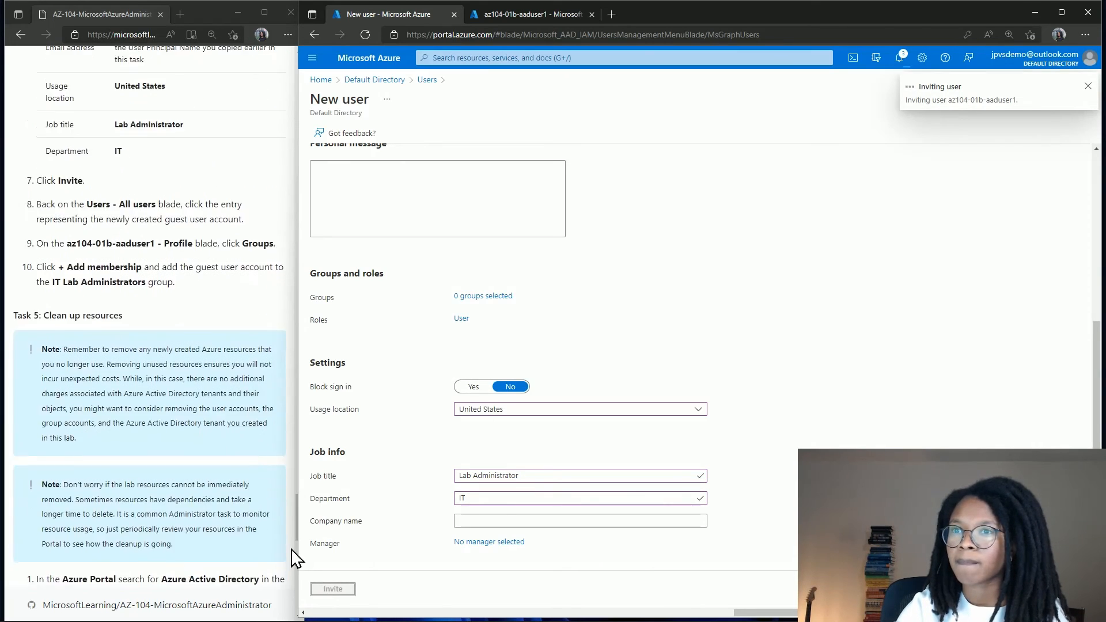
{"action": "scroll", "coordinate": [294, 558], "scroll_direction": "down", "scroll_amount": 2}
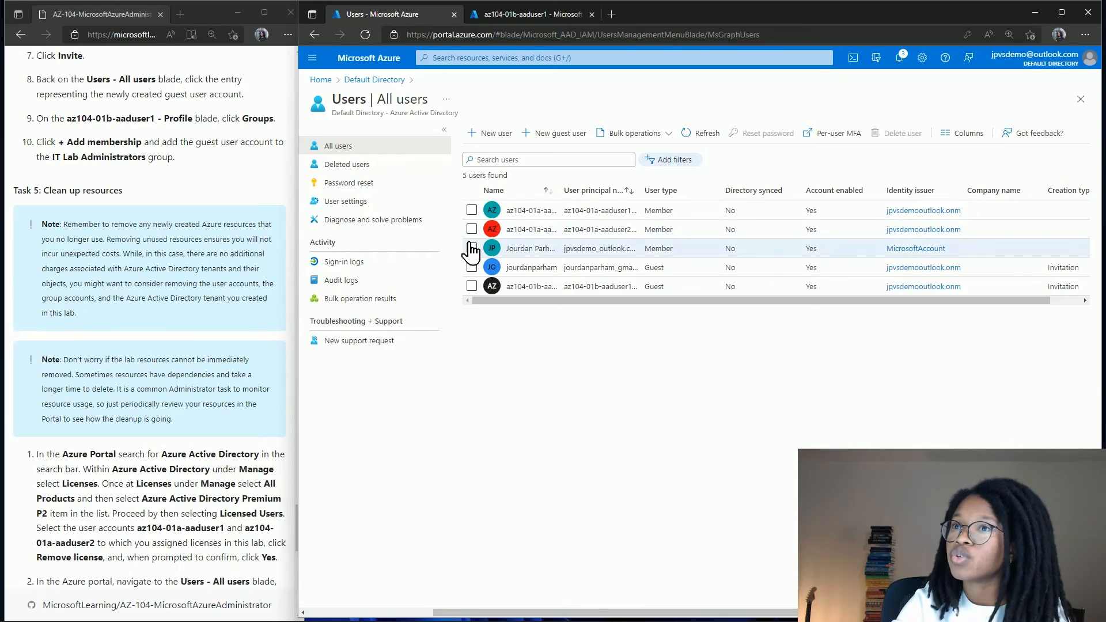
Open guest az104-01b-aaduser1's Groups page and start adding a group membership.
{"action": "left_click", "coordinate": [528, 292]}
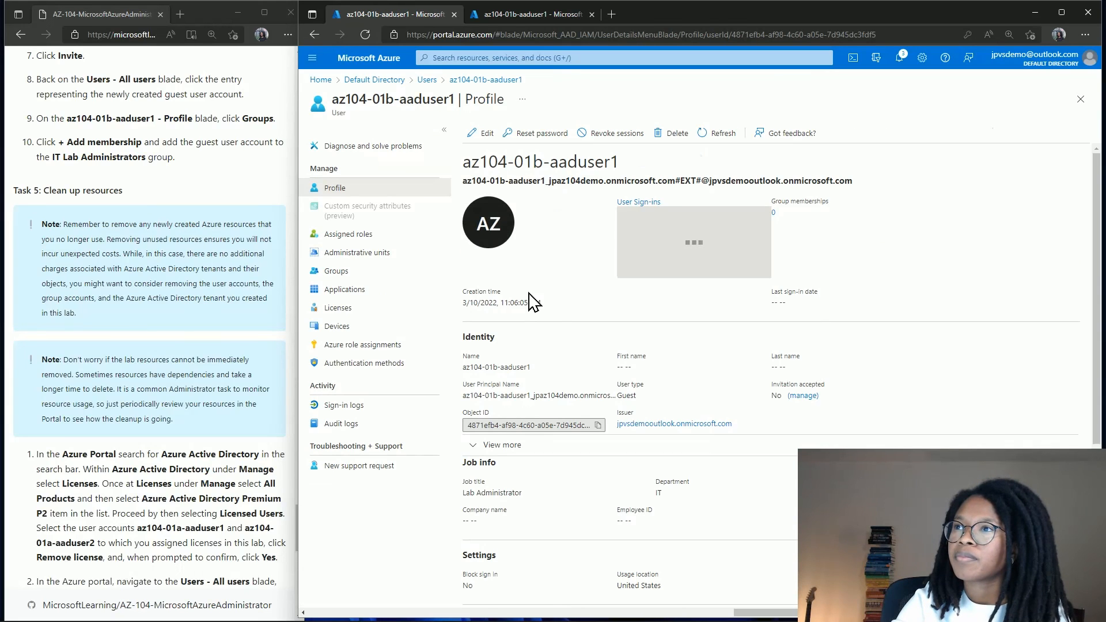
{"action": "left_click", "coordinate": [385, 275]}
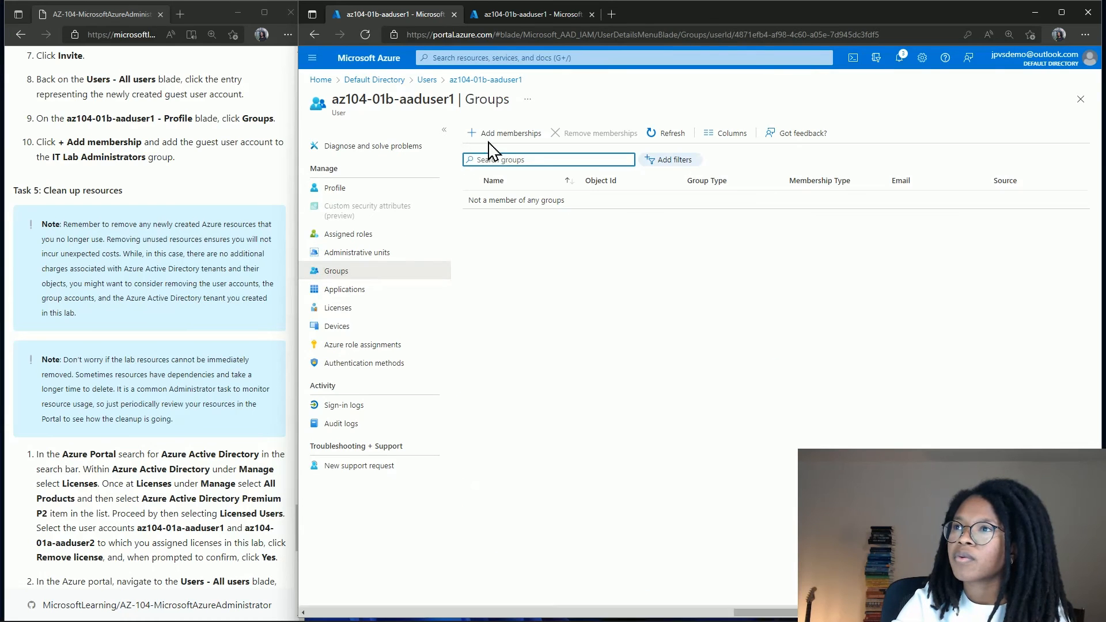
{"action": "left_click", "coordinate": [499, 138]}
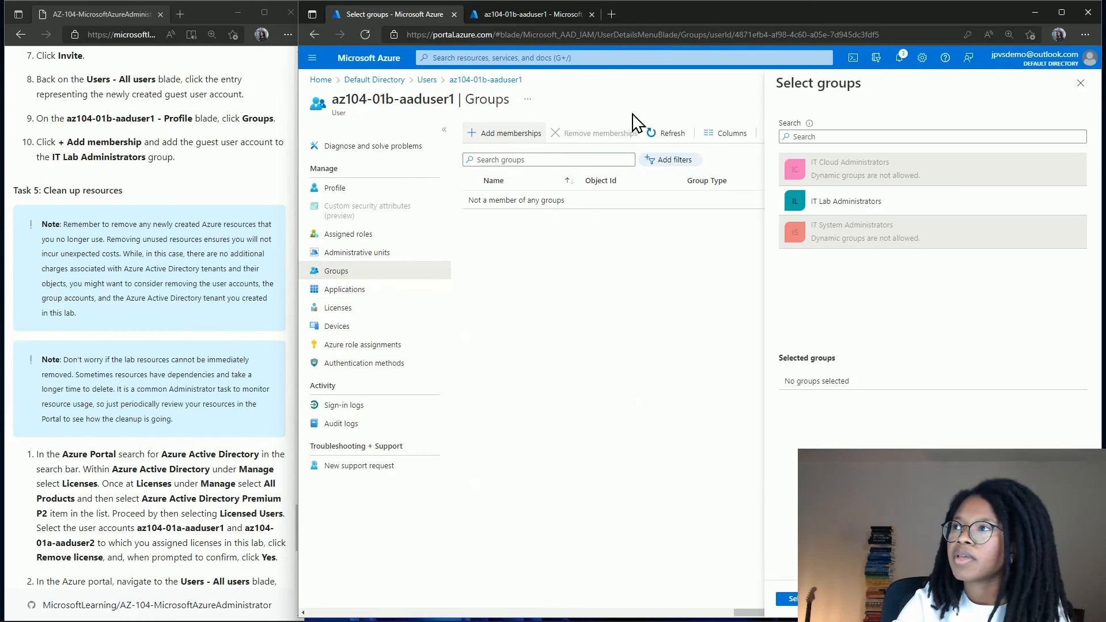
Select the IT Lab Administrators group for the guest, confirm it, and refresh the Groups list.
{"action": "left_click", "coordinate": [850, 217]}
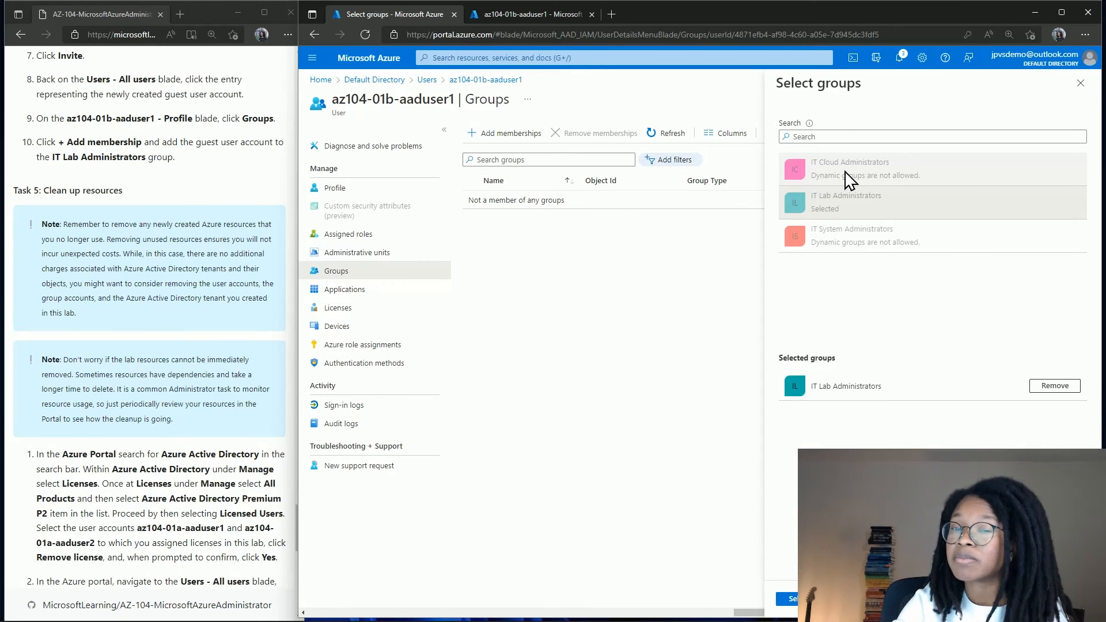
{"action": "left_click", "coordinate": [793, 600]}
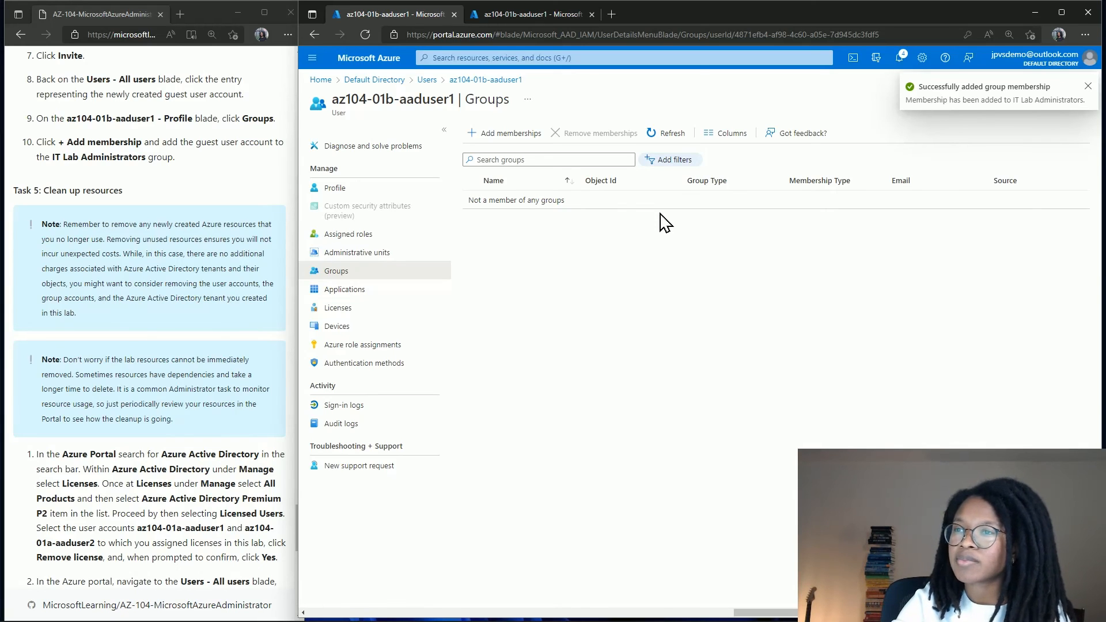
{"action": "left_click", "coordinate": [669, 137]}
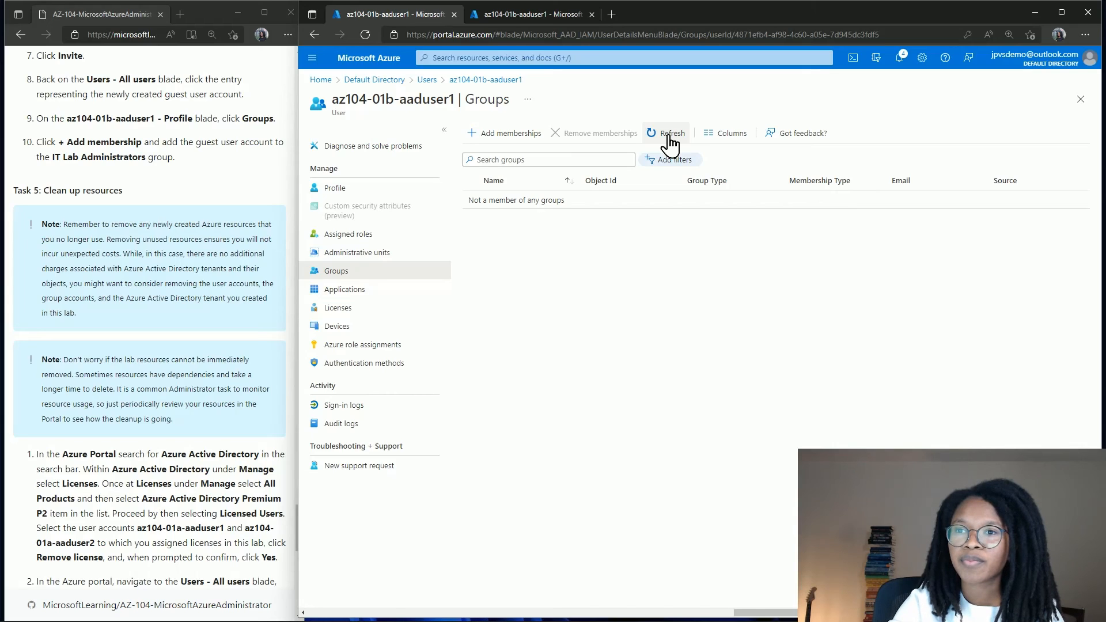
Refresh the guest's Groups list until IT Lab Administrators appears as a Security group membership.
{"action": "left_click", "coordinate": [670, 137]}
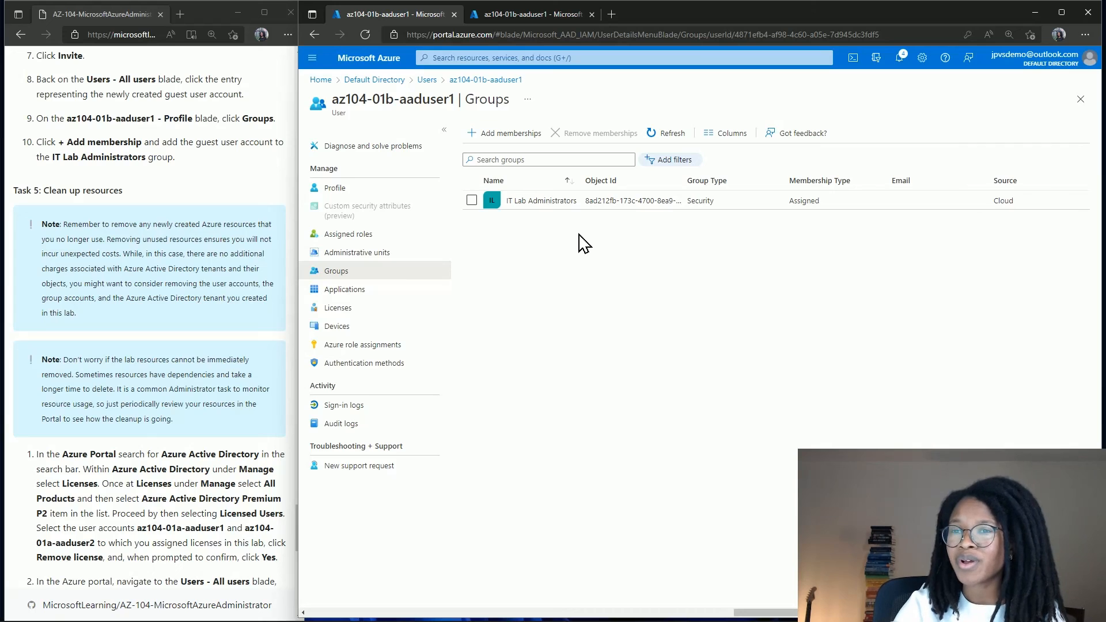
Scroll through the Lab 01 instructions and maximize their browser window over the portal.
{"action": "scroll", "coordinate": [210, 376], "scroll_direction": "down", "scroll_amount": 2}
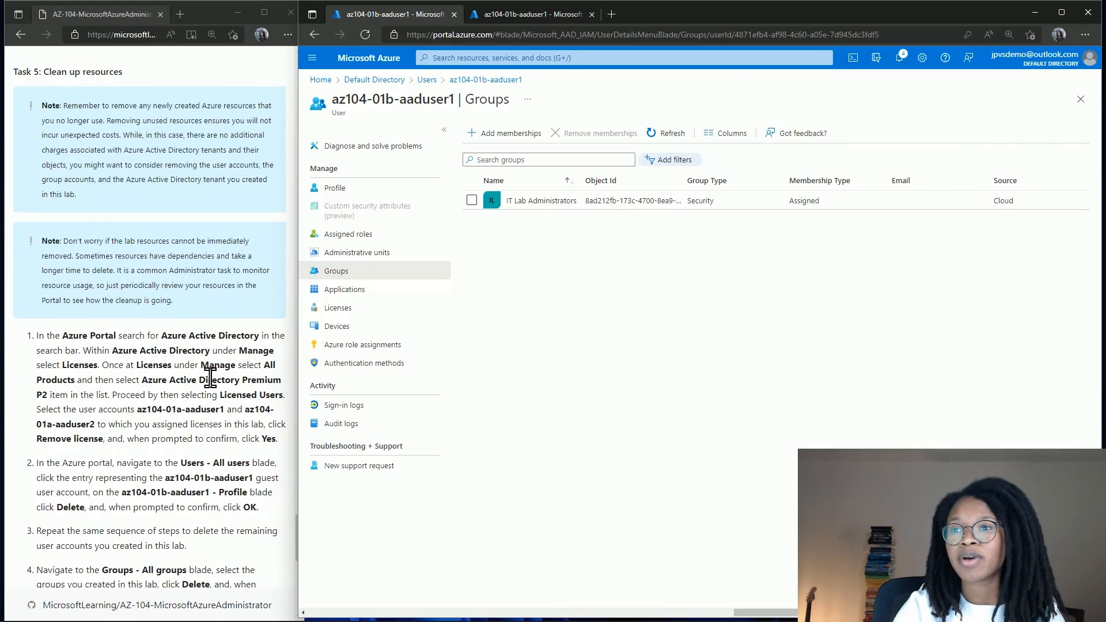
{"action": "scroll", "coordinate": [210, 377], "scroll_direction": "down", "scroll_amount": 3}
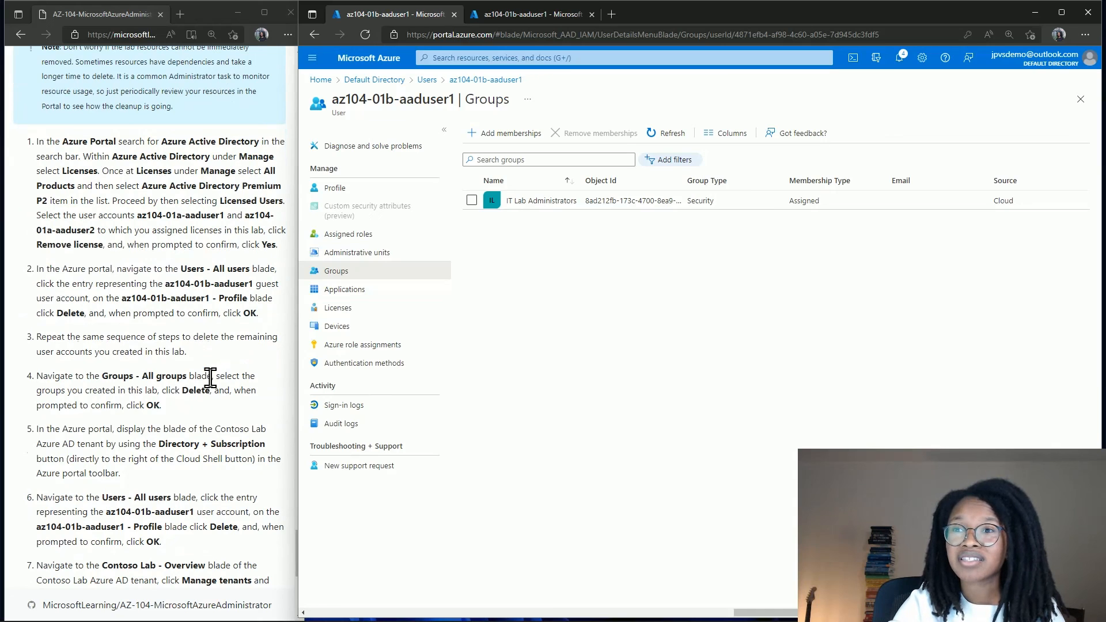
{"action": "scroll", "coordinate": [209, 377], "scroll_direction": "down", "scroll_amount": 5}
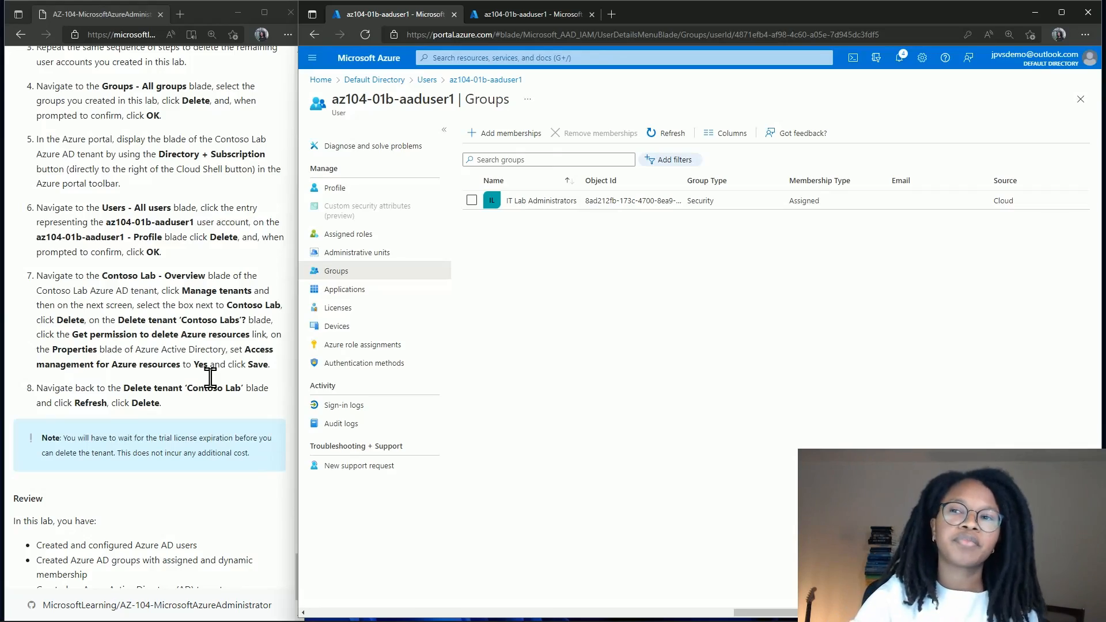
{"action": "scroll", "coordinate": [210, 378], "scroll_direction": "up", "scroll_amount": 20}
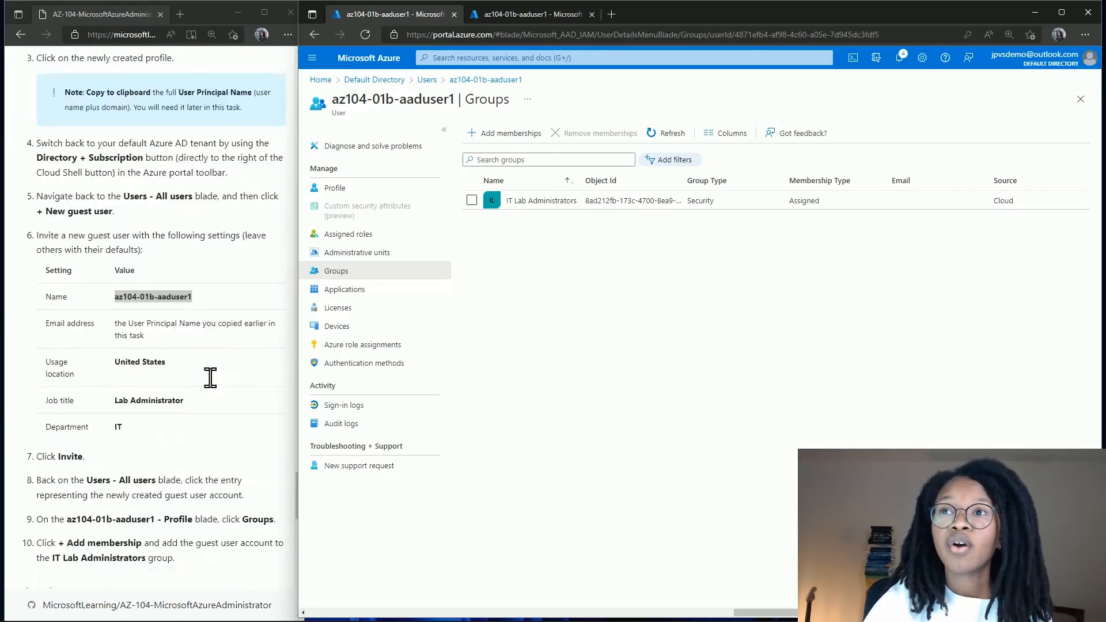
{"action": "scroll", "coordinate": [211, 378], "scroll_direction": "up", "scroll_amount": 20}
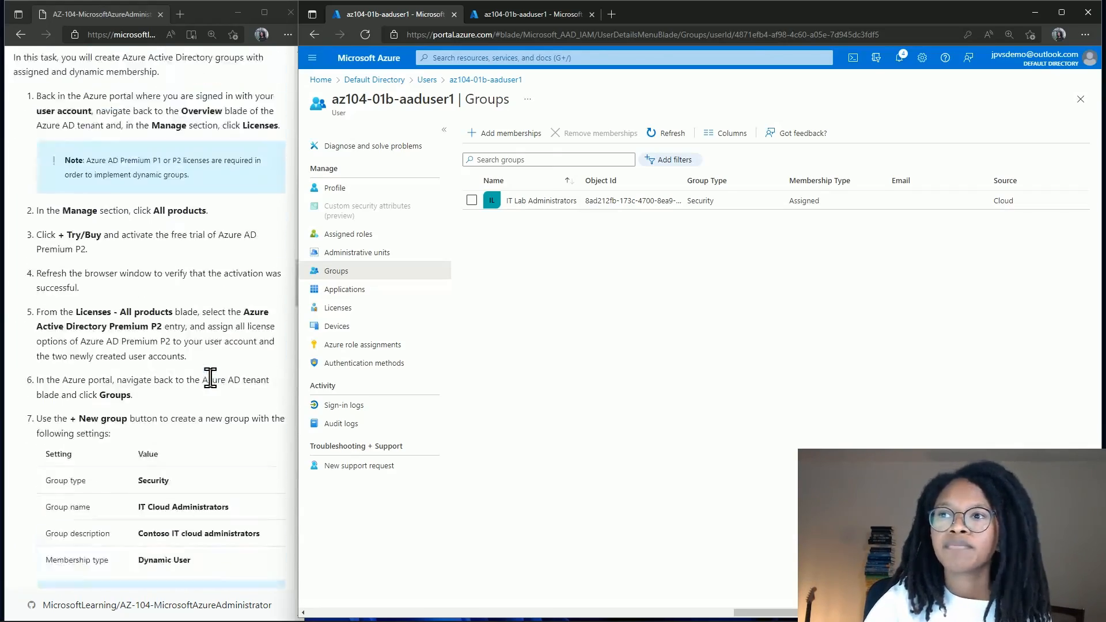
{"action": "scroll", "coordinate": [210, 377], "scroll_direction": "up", "scroll_amount": 15}
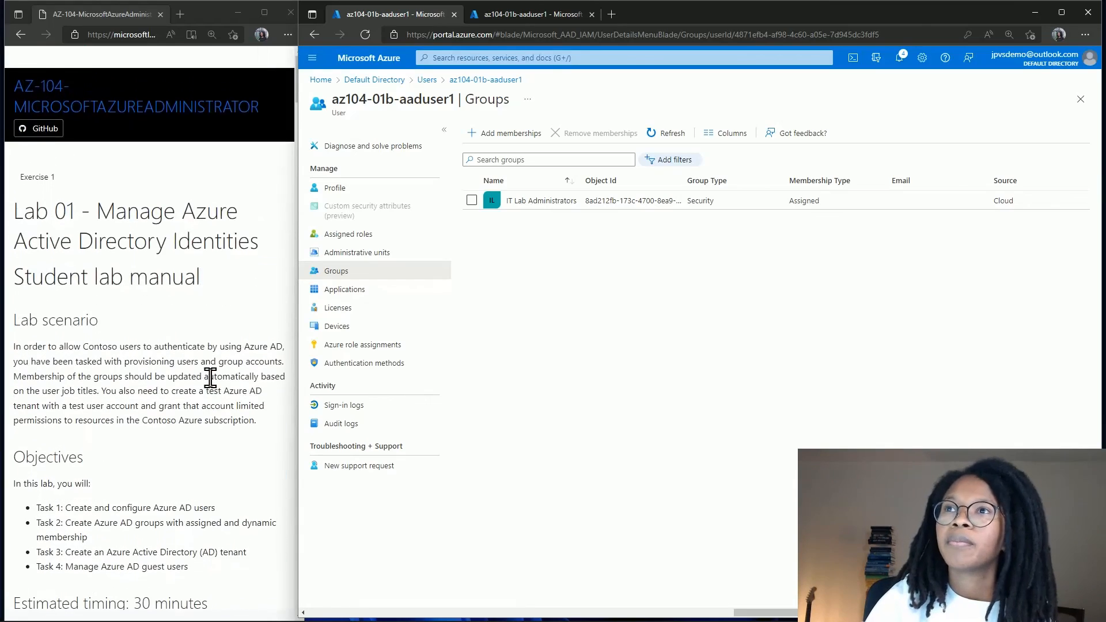
{"action": "scroll", "coordinate": [211, 377], "scroll_direction": "down", "scroll_amount": 8}
{"action": "scroll", "coordinate": [211, 378], "scroll_direction": "up", "scroll_amount": 1}
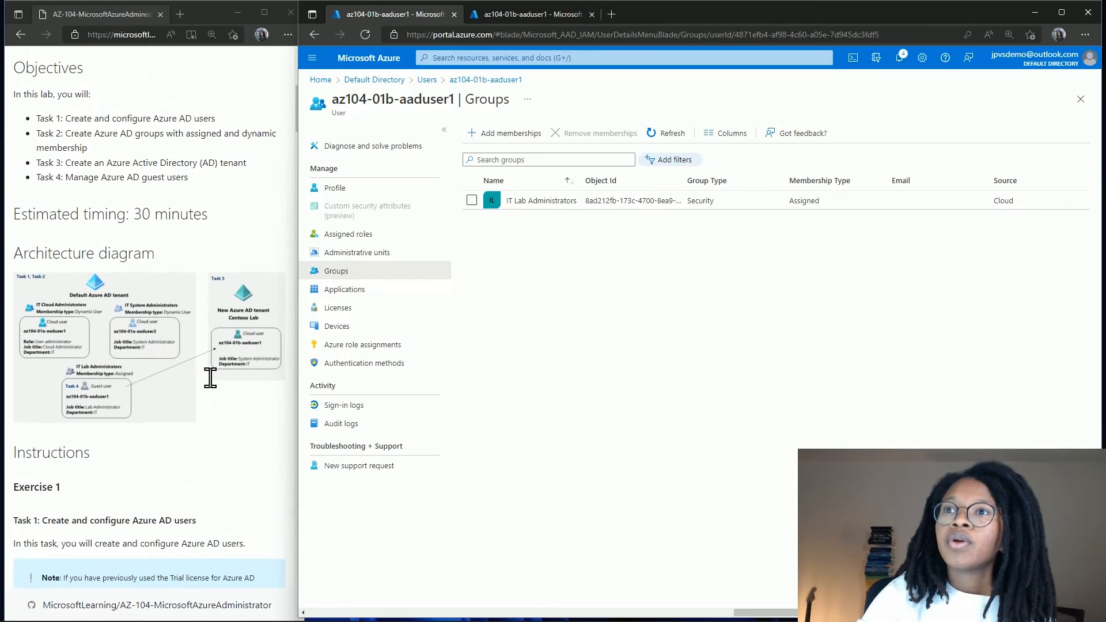
{"action": "left_click", "coordinate": [264, 13]}
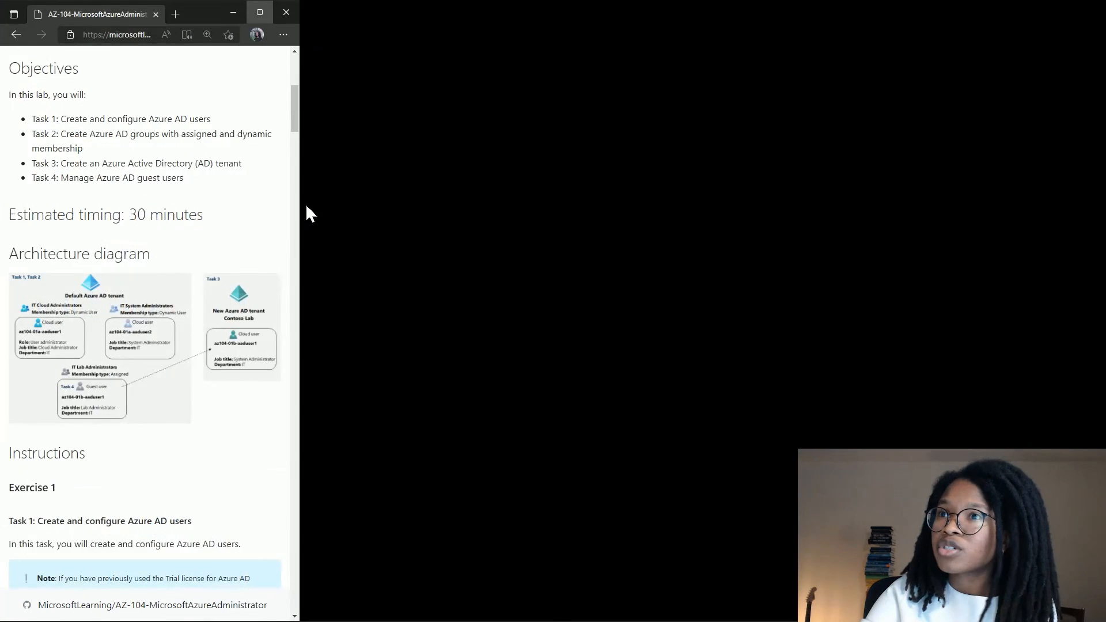